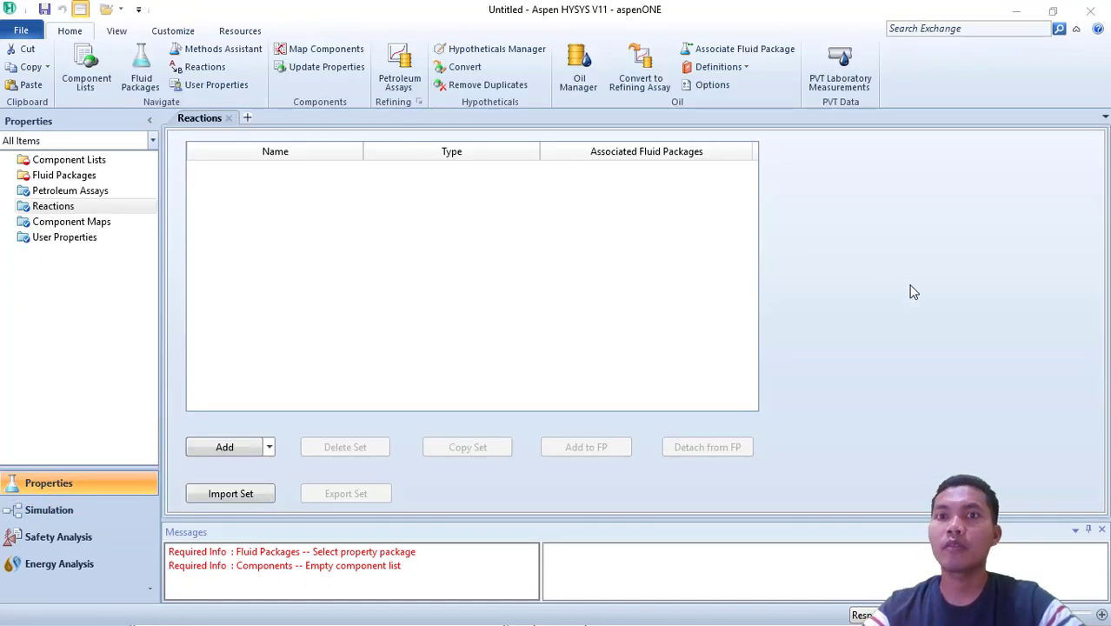
- Create a component list from the HYSYS databank and add H2O as a pure component
click(247, 450)
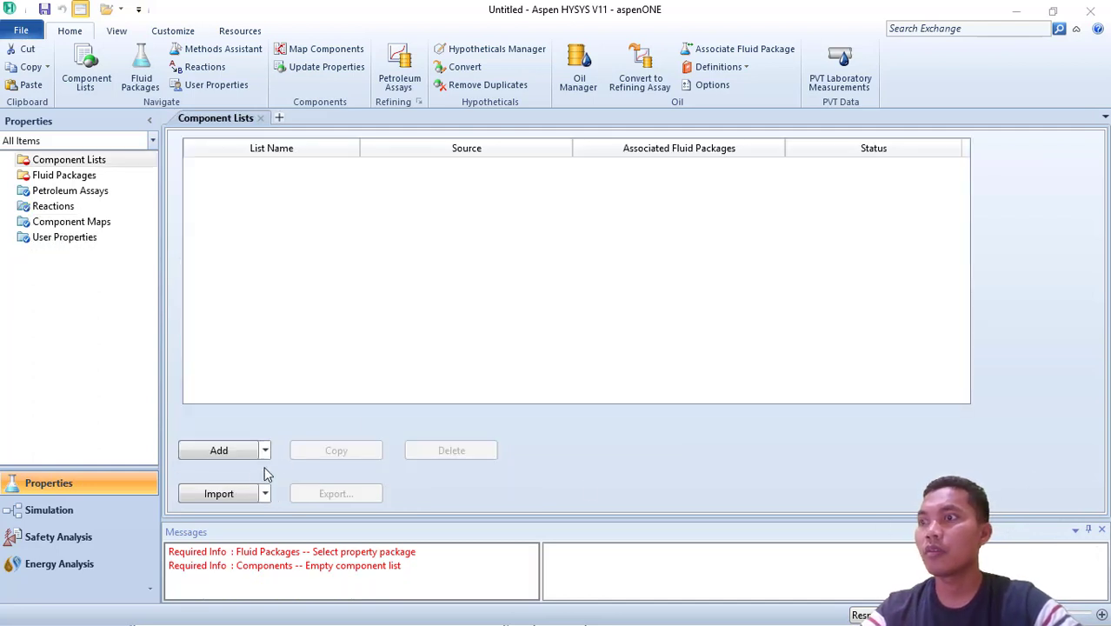
click(219, 450)
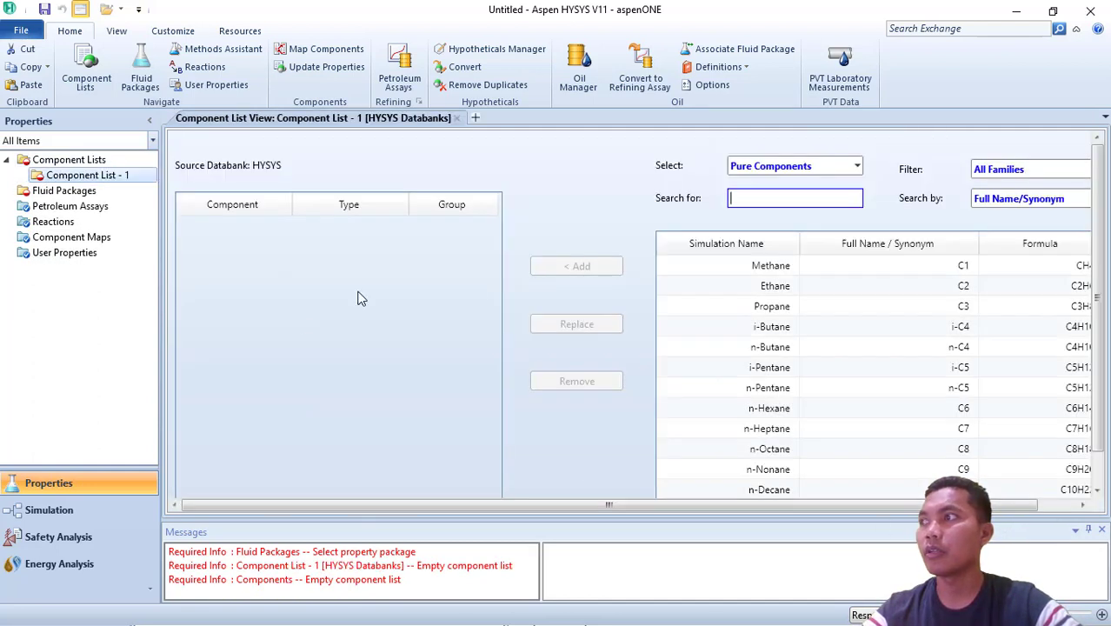
click(759, 200)
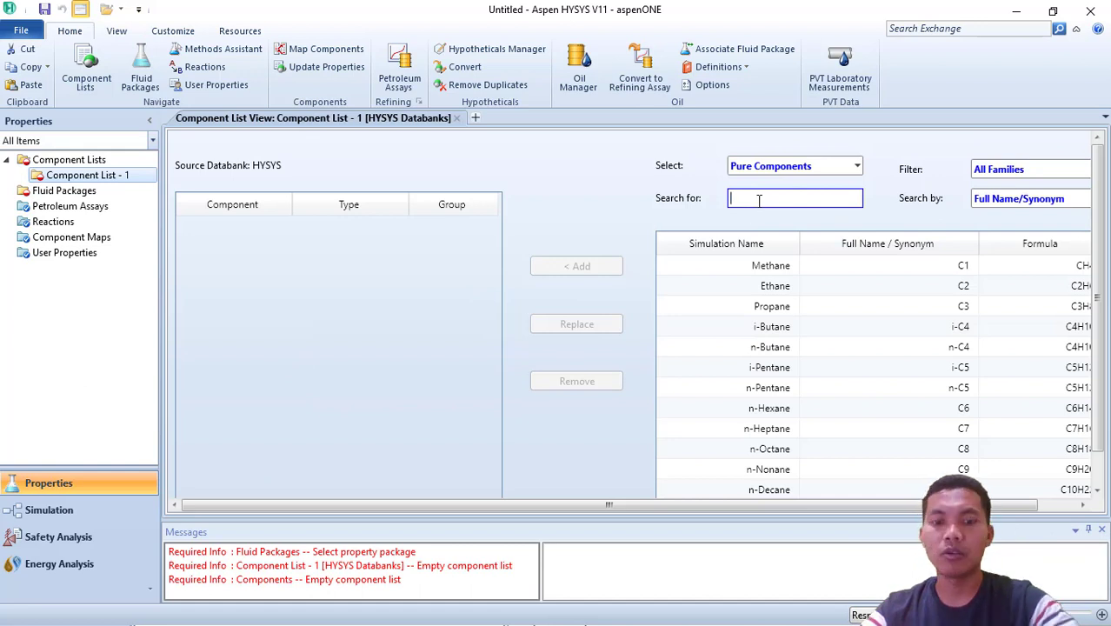
text(h2o)
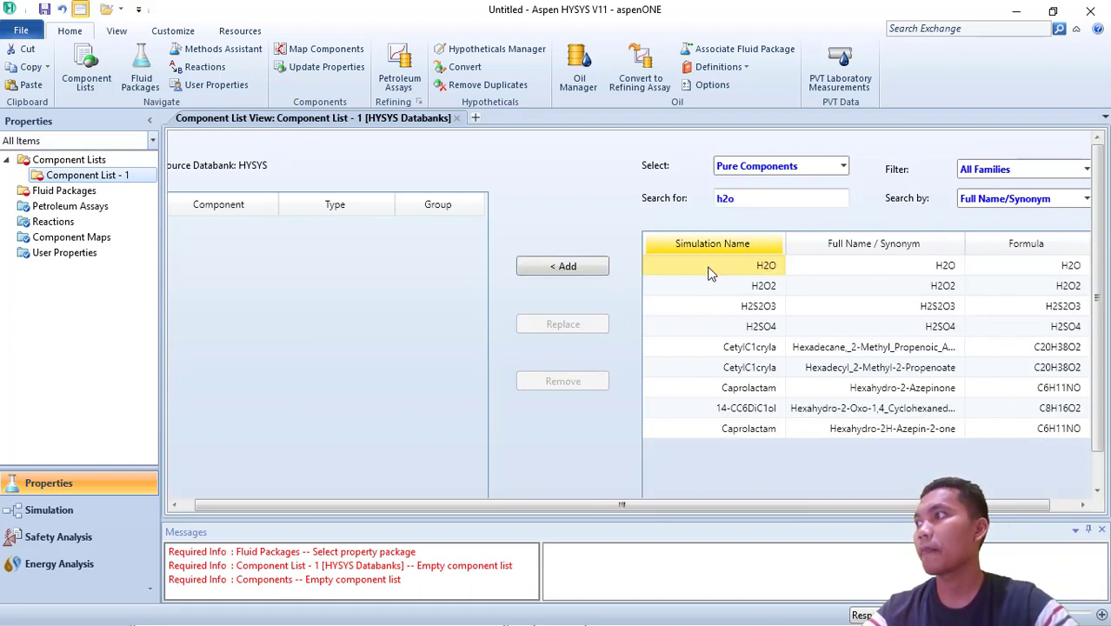
click(570, 266)
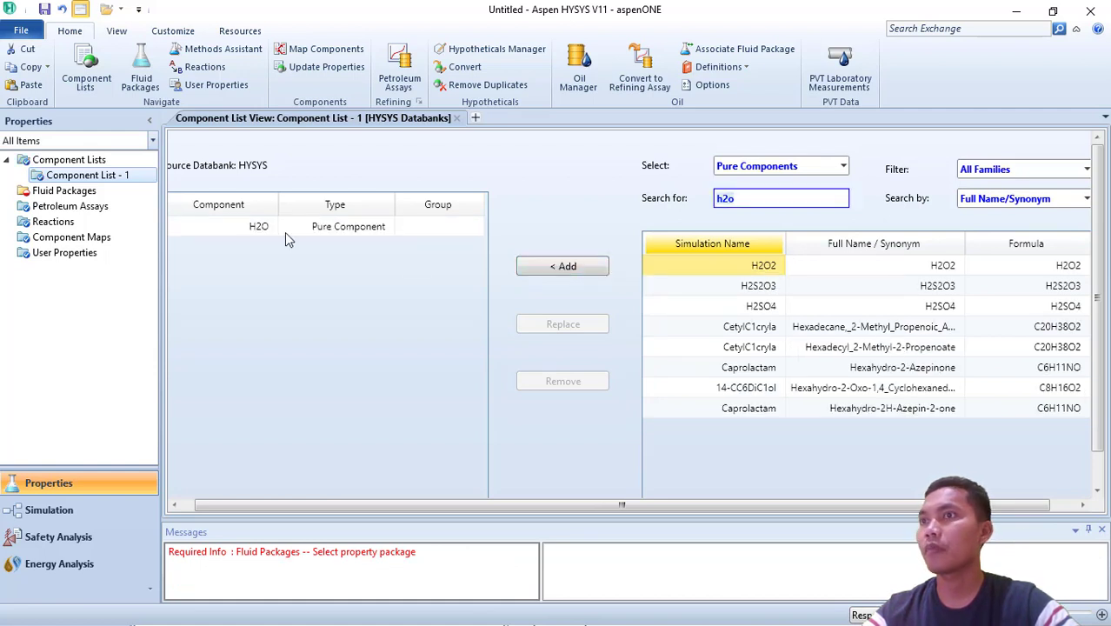
- Add a fluid package for the component list and choose Peng-Robinson as its property package
click(74, 192)
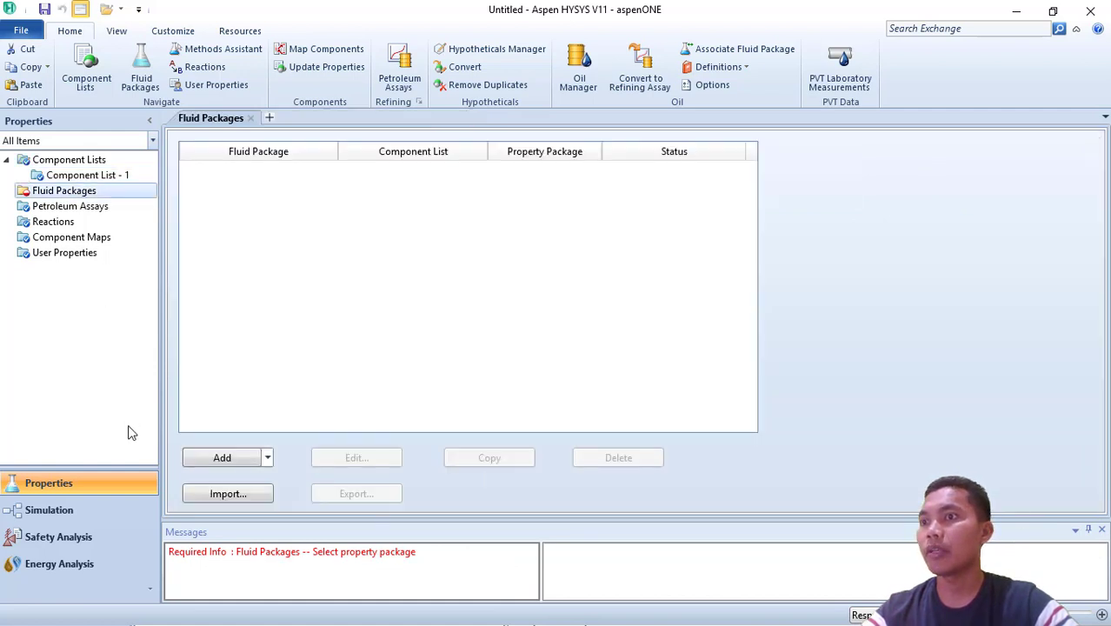
click(245, 461)
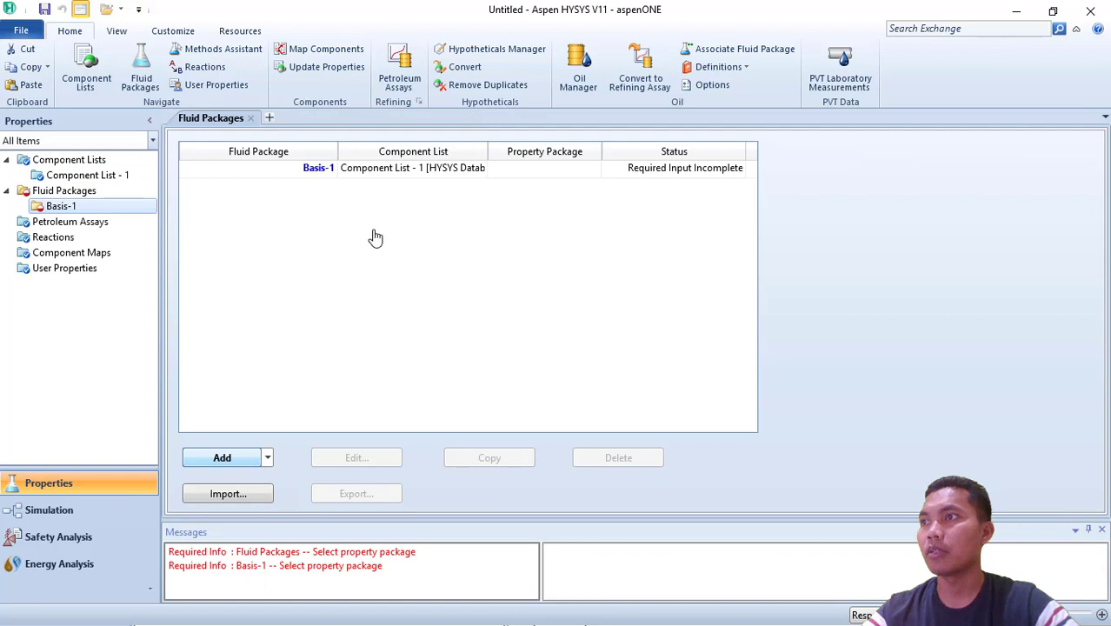
scroll(342, 415, down, 3)
scroll(339, 409, down, 5)
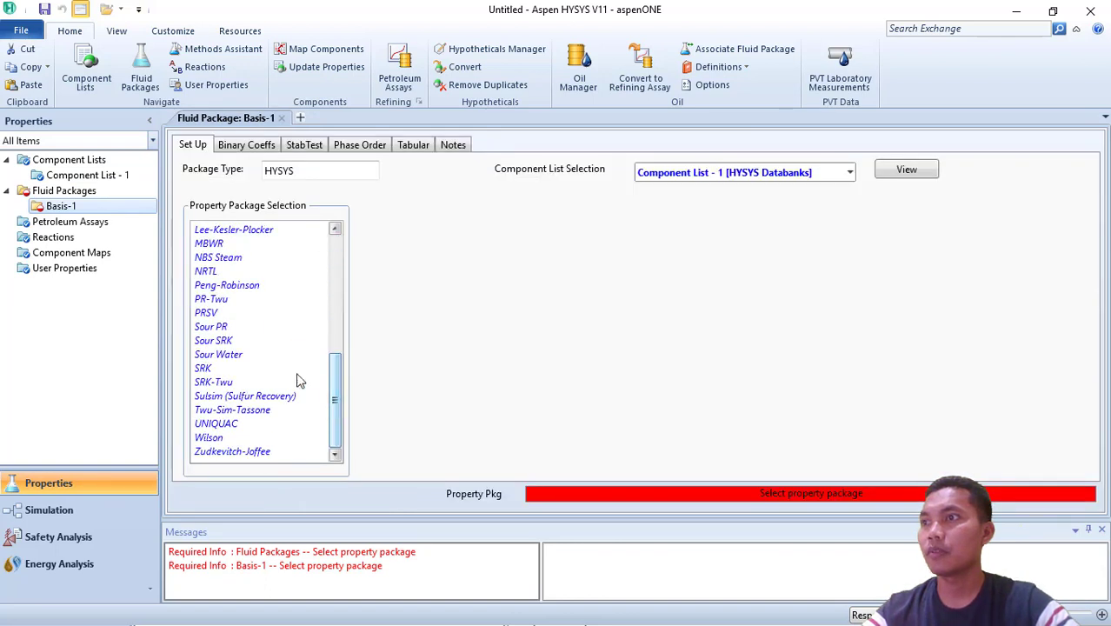
click(222, 289)
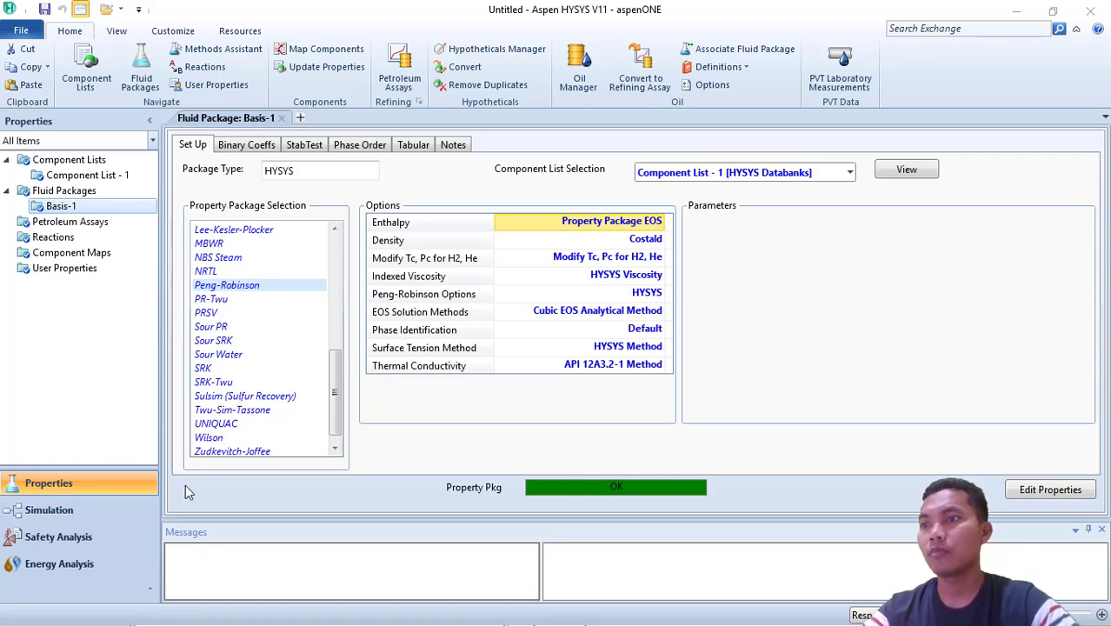
- Enter the simulation environment and place two material streams side by side on the flowsheet
click(83, 515)
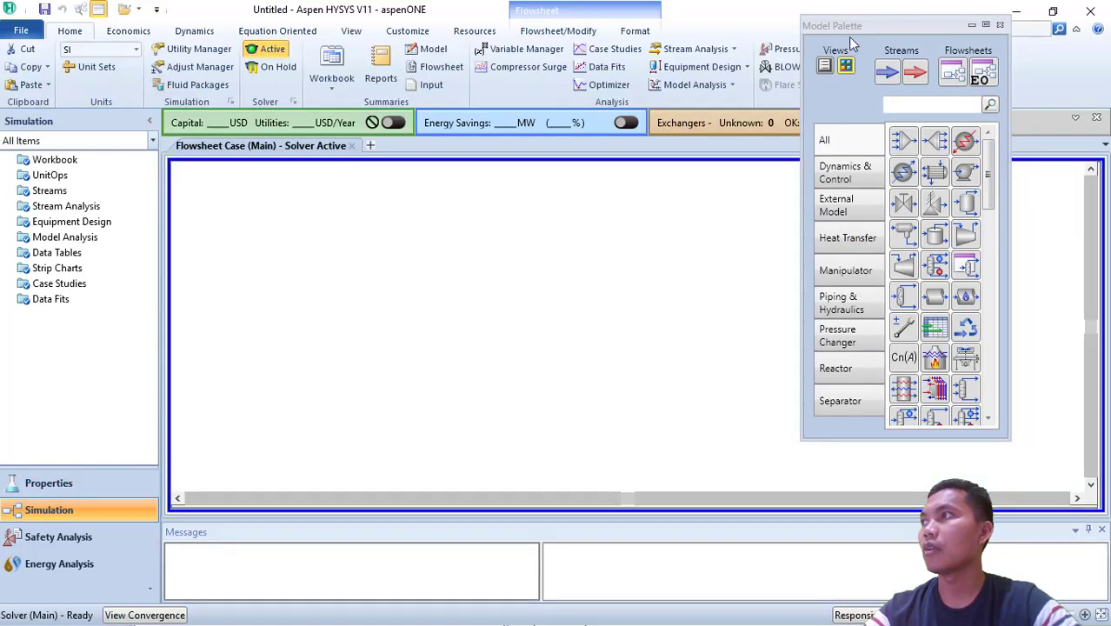
click(887, 71)
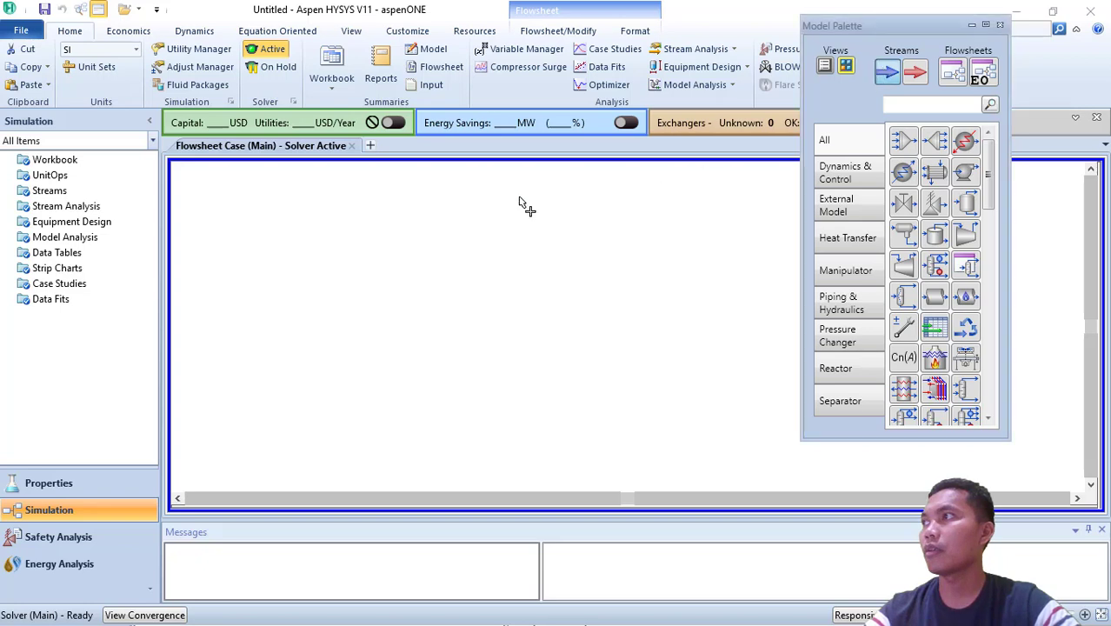
click(292, 233)
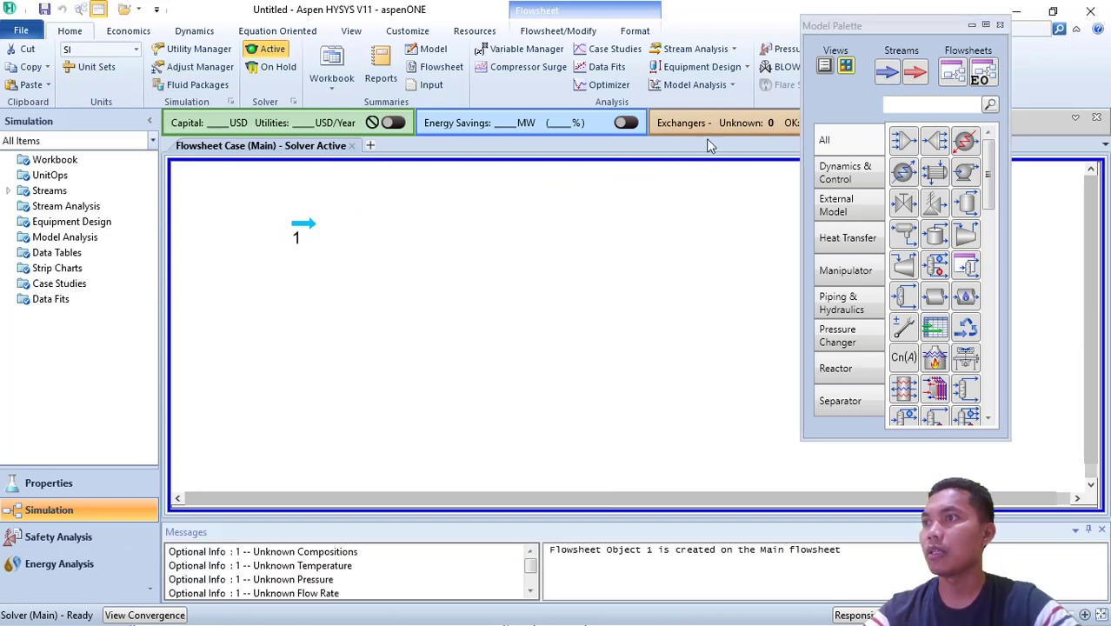
click(889, 75)
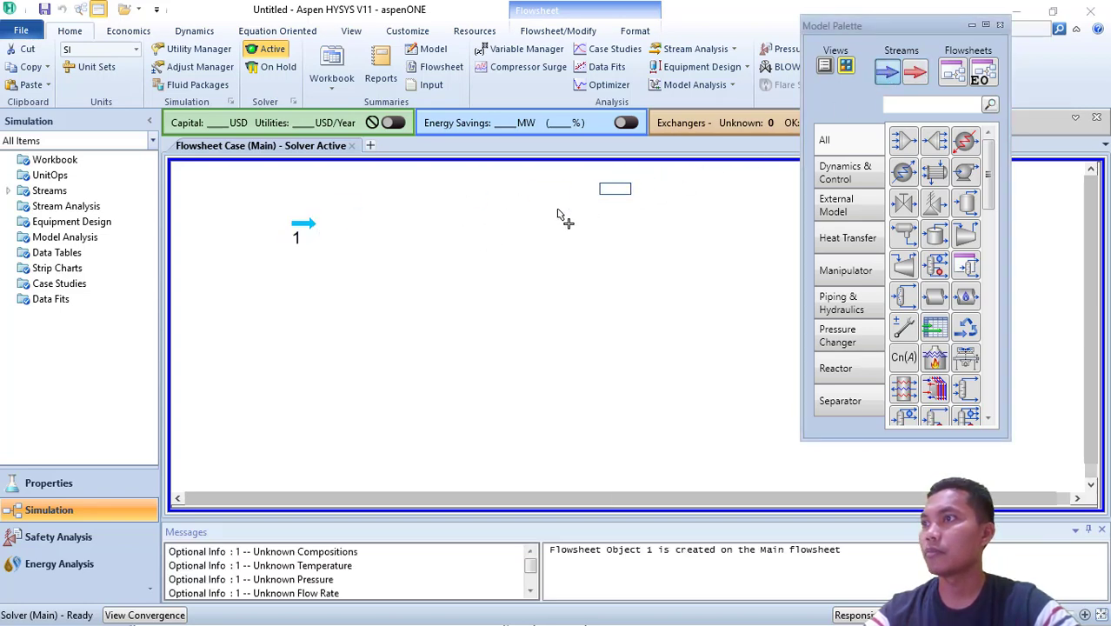
click(506, 234)
- Open material stream 1 and rename it as Feed
click(300, 224)
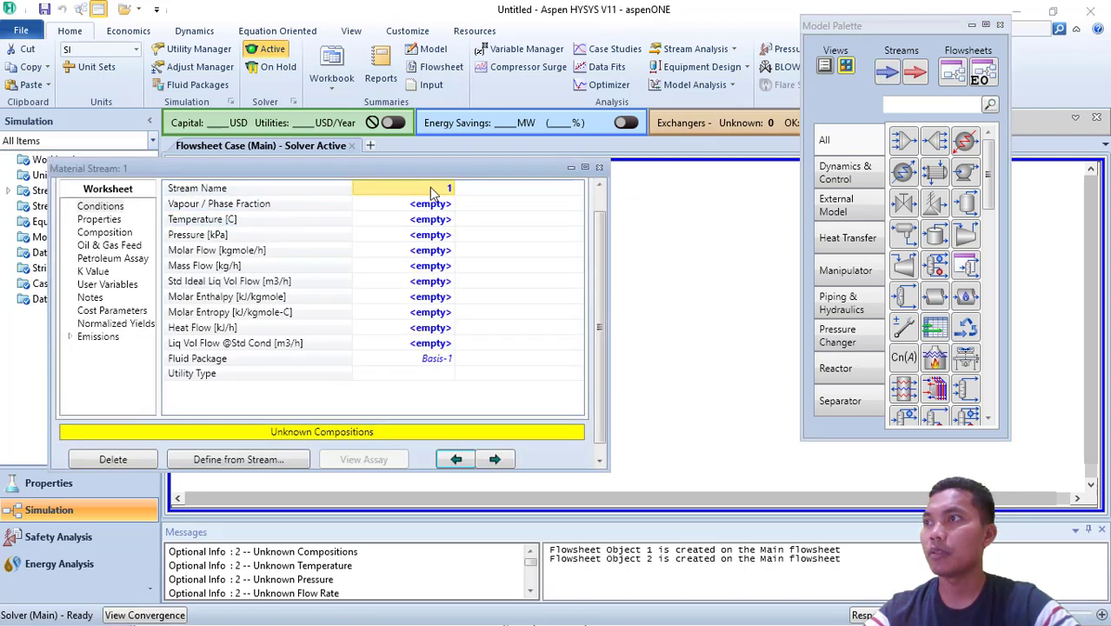
text(Feed)
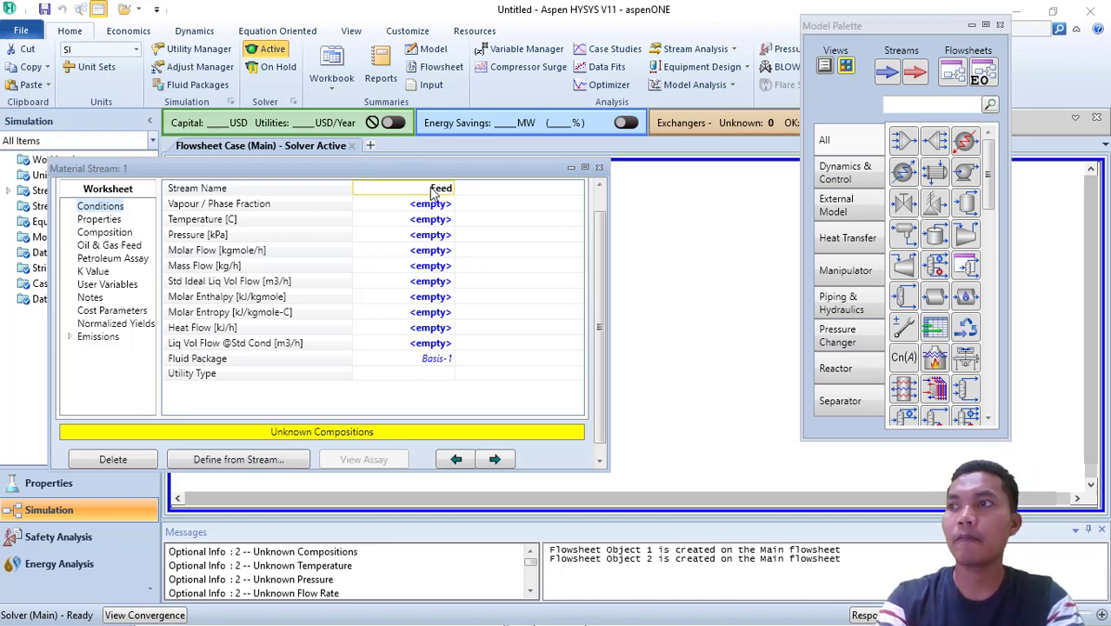
key(Return)
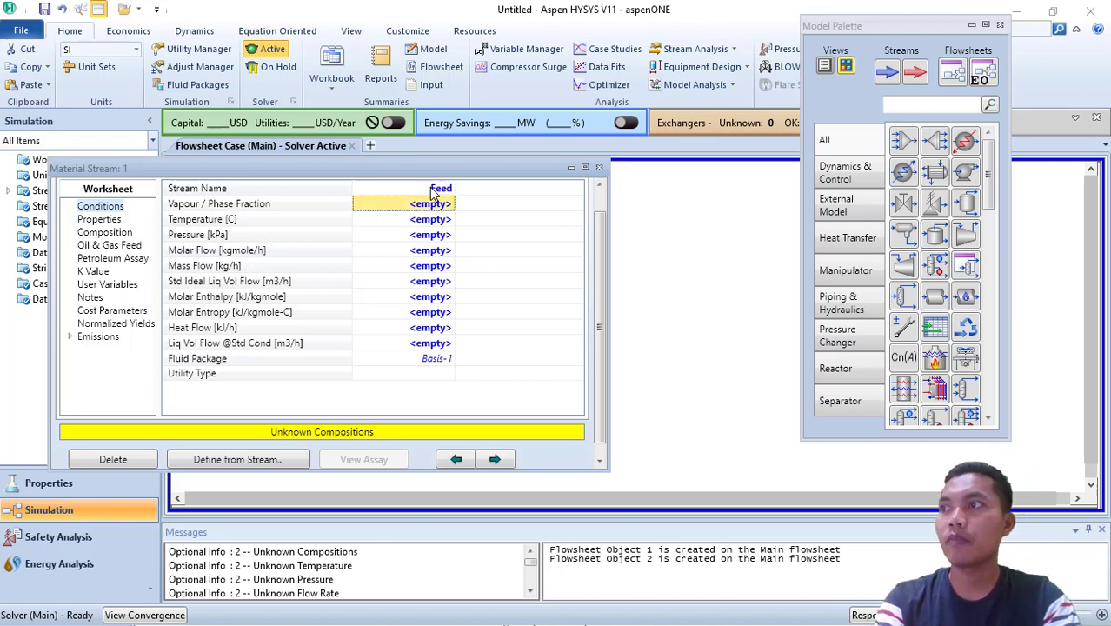
- Set the Feed stream's temperature to 40 C and its pressure to 100 kPa
key(Down)
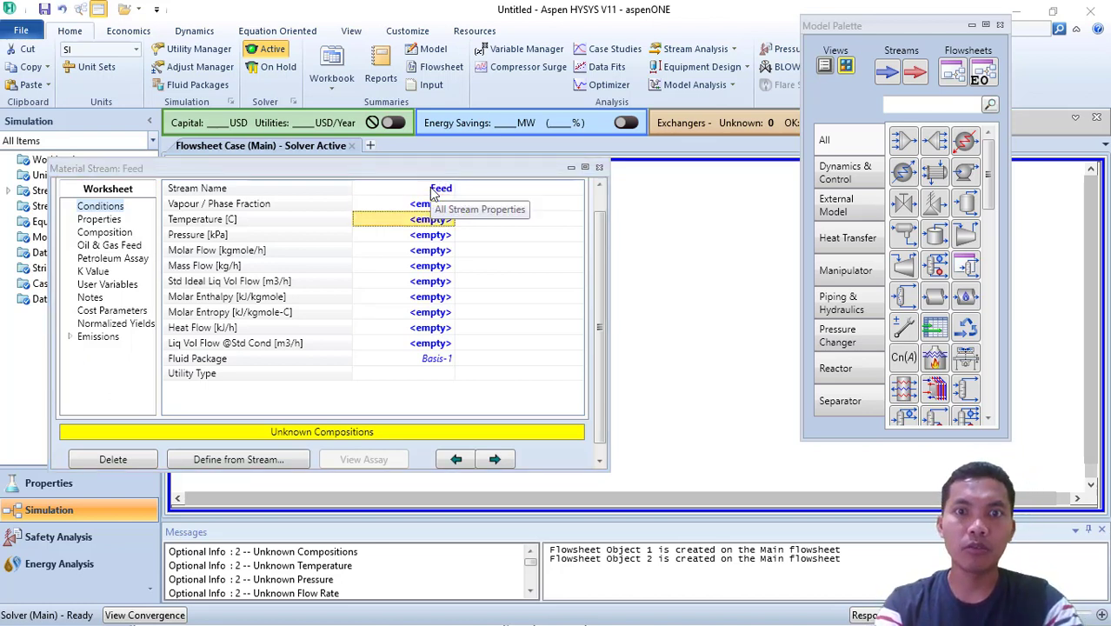
text(40)
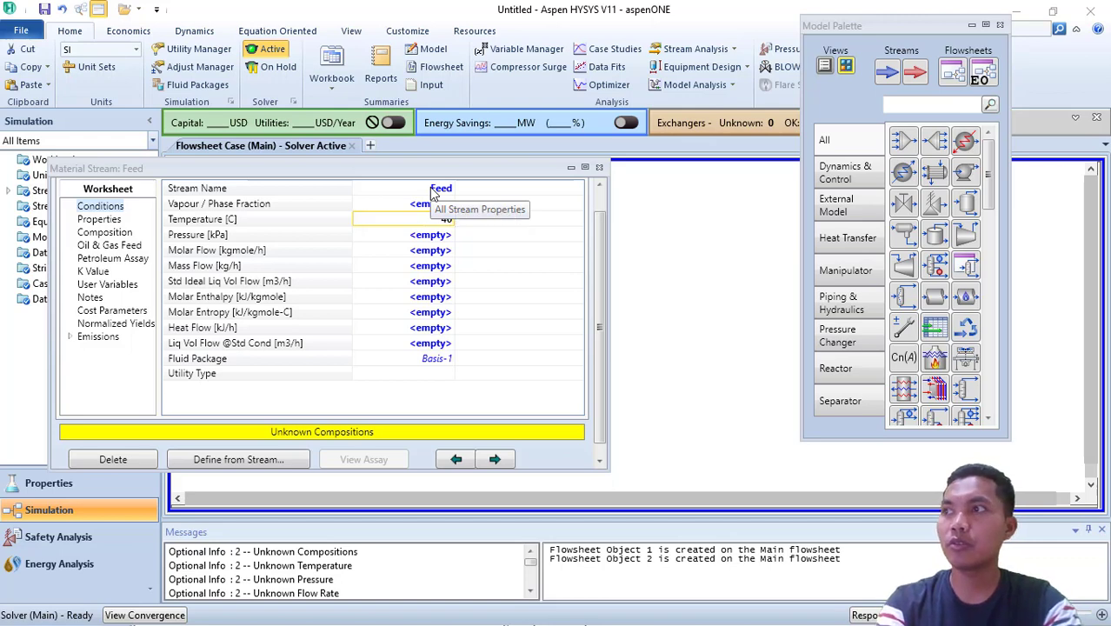
key(Return)
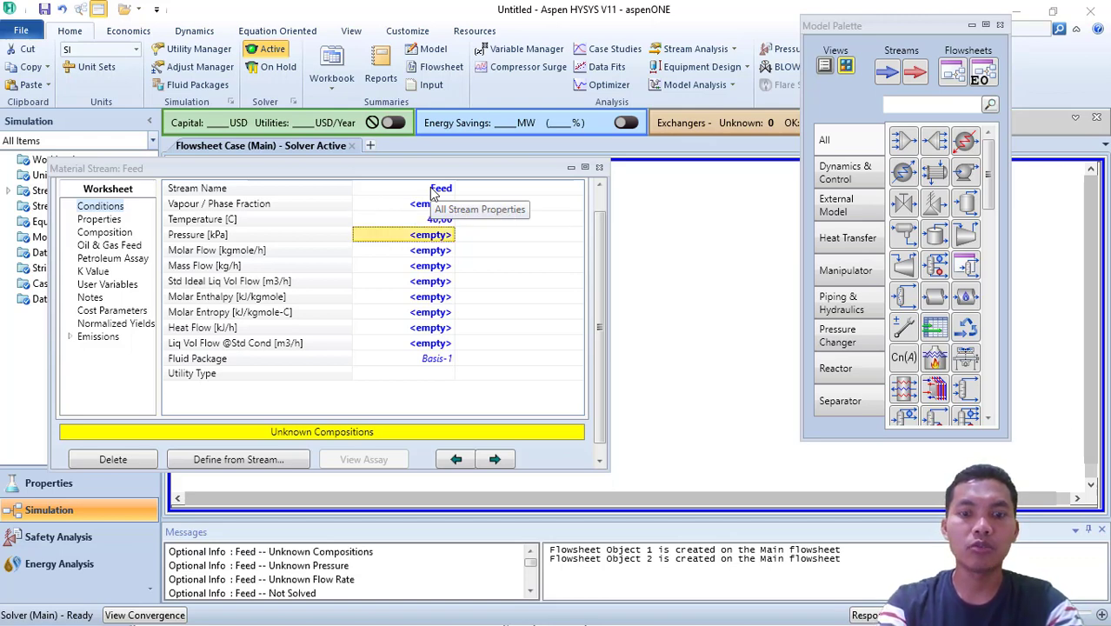
text(100)
key(Return)
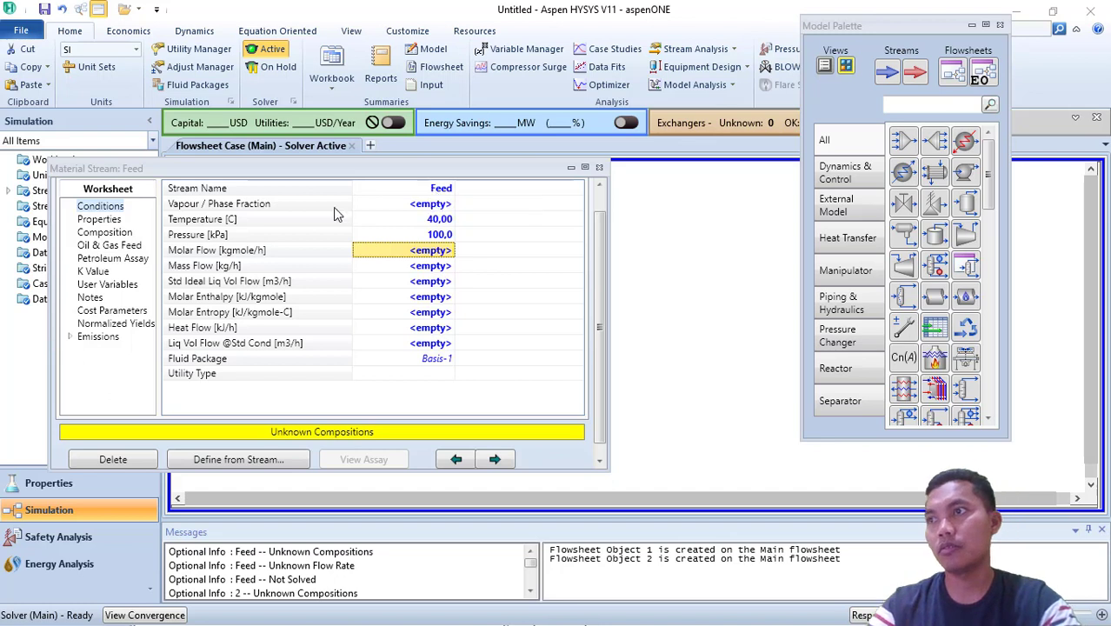
- Set the Feed stream's standard ideal liquid volume flow to 1 m3/h
click(267, 287)
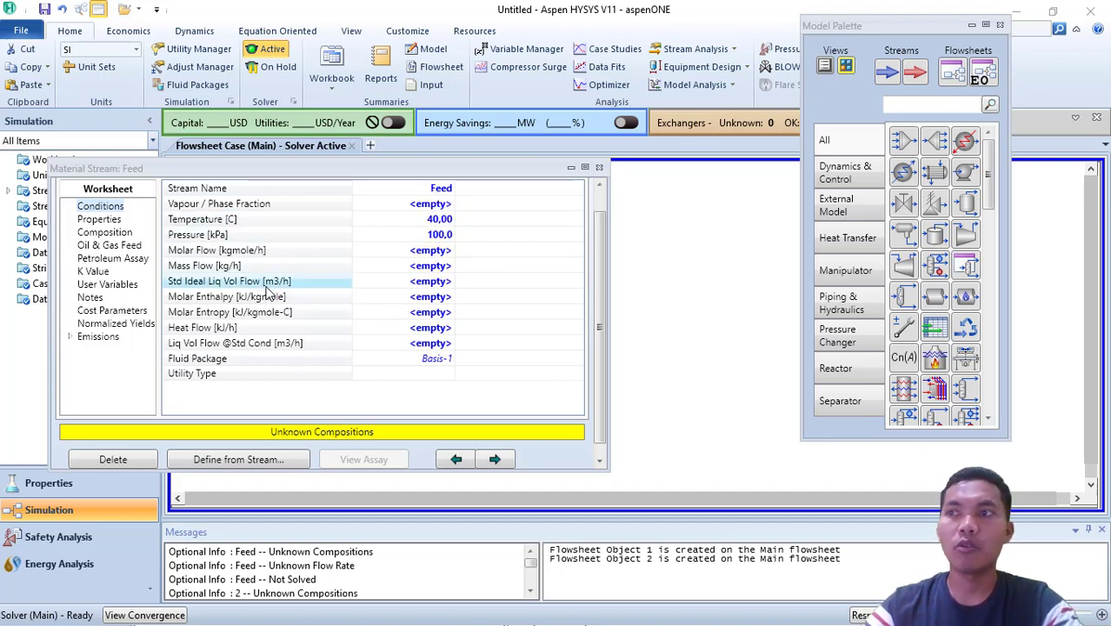
click(359, 284)
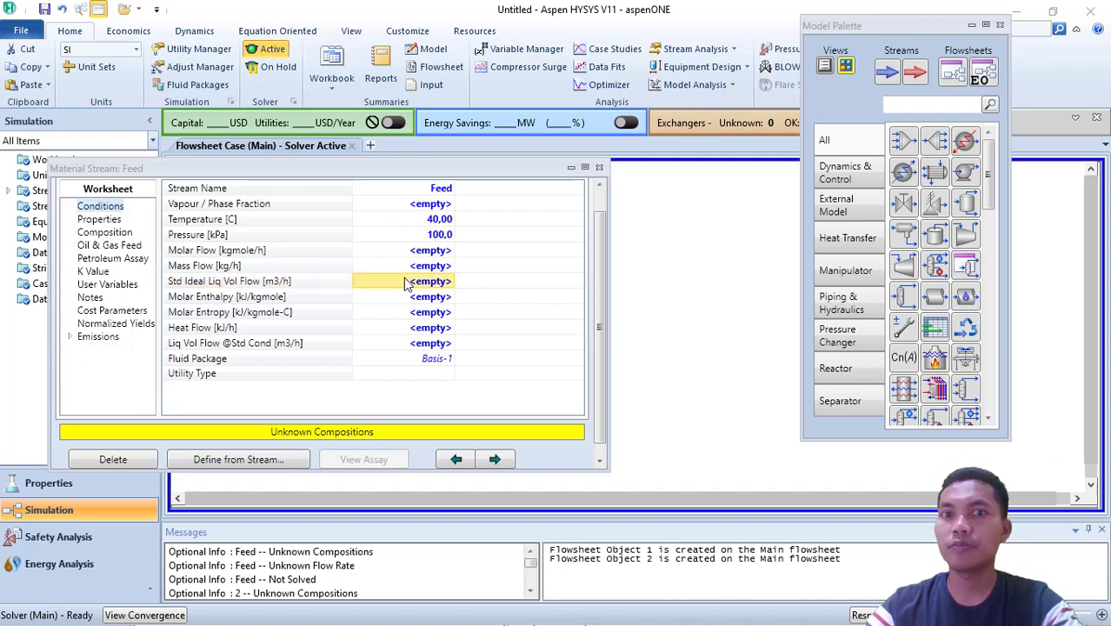
text(1)
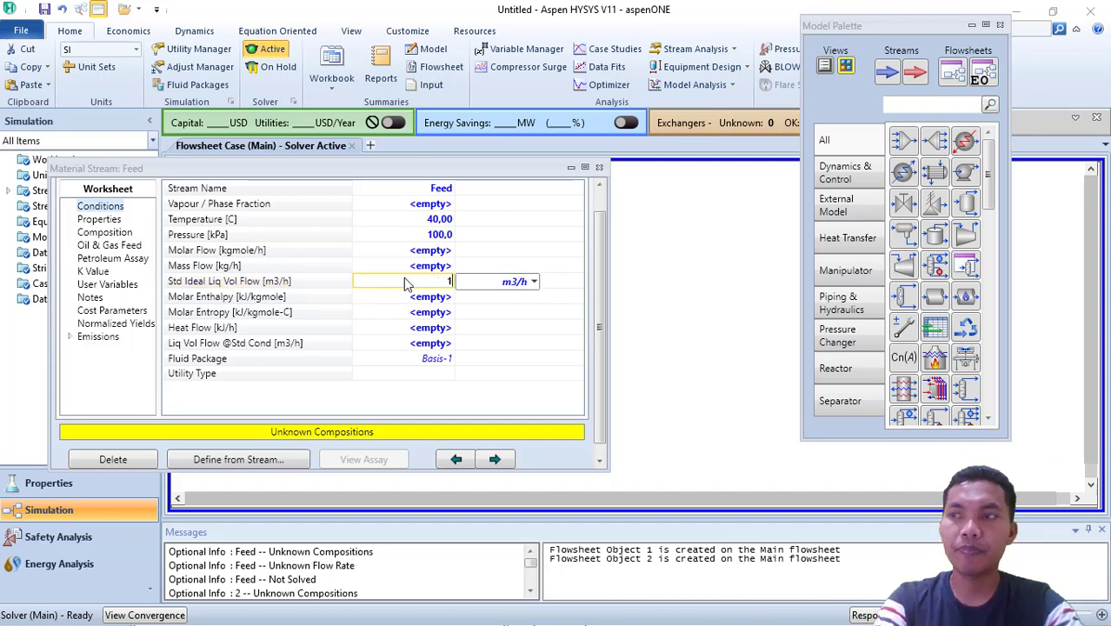
key(Return)
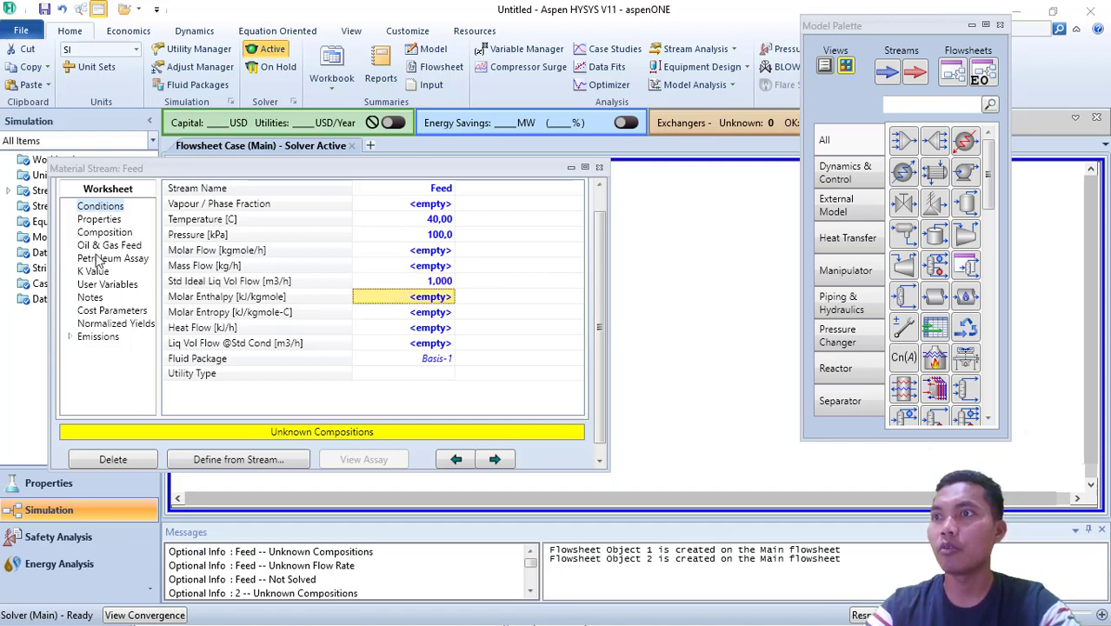
- Define the Feed stream's composition with an H2O mole fraction of 1 and close the stream's window
click(101, 233)
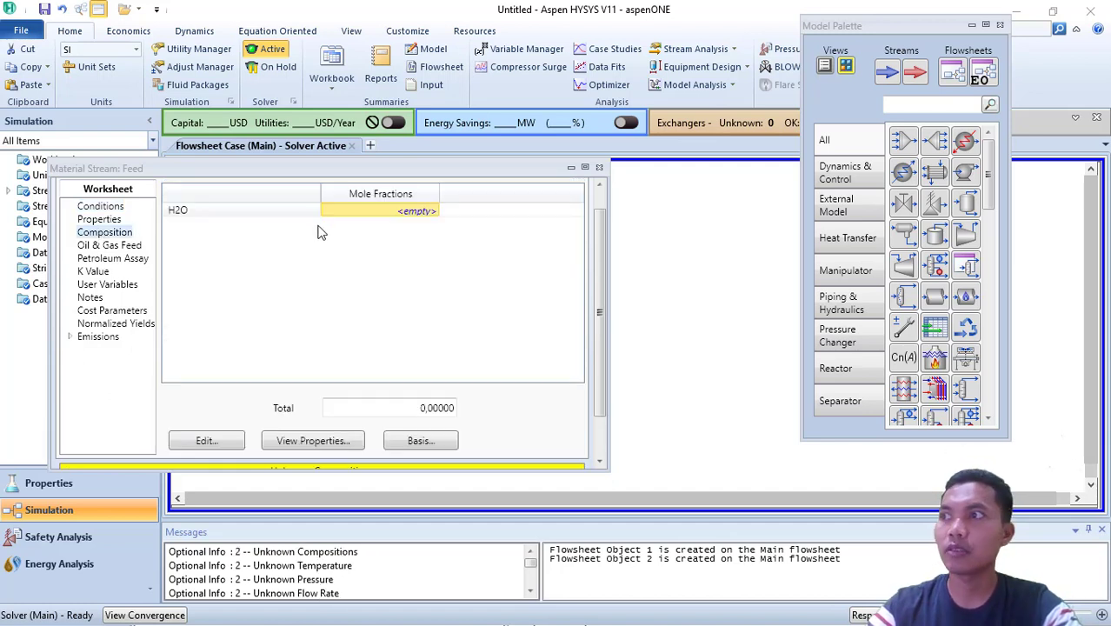
text(1)
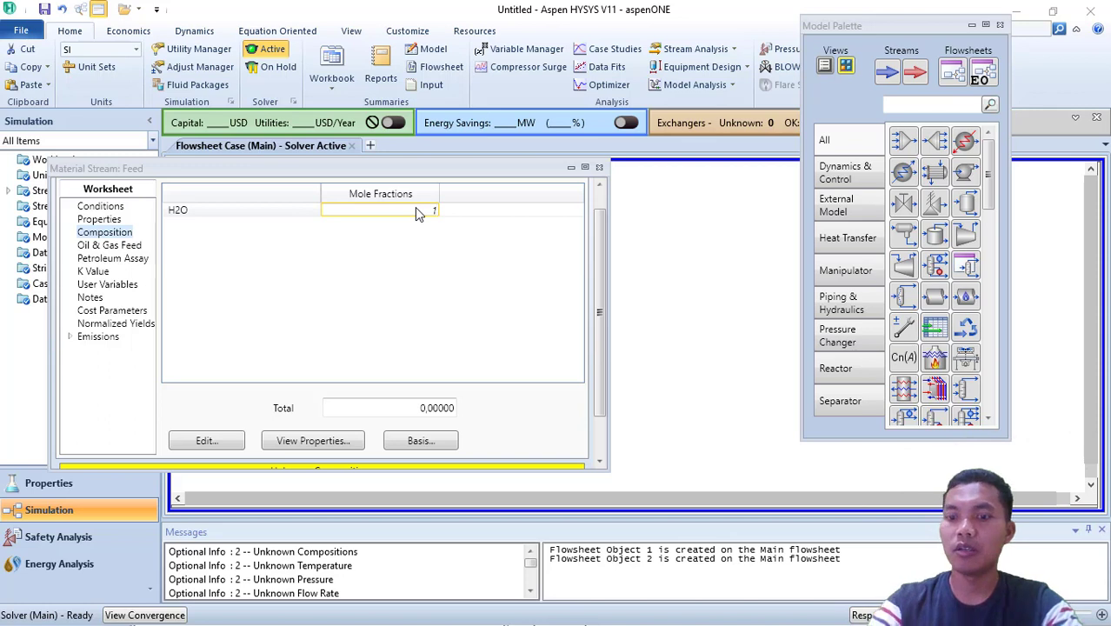
key(Return)
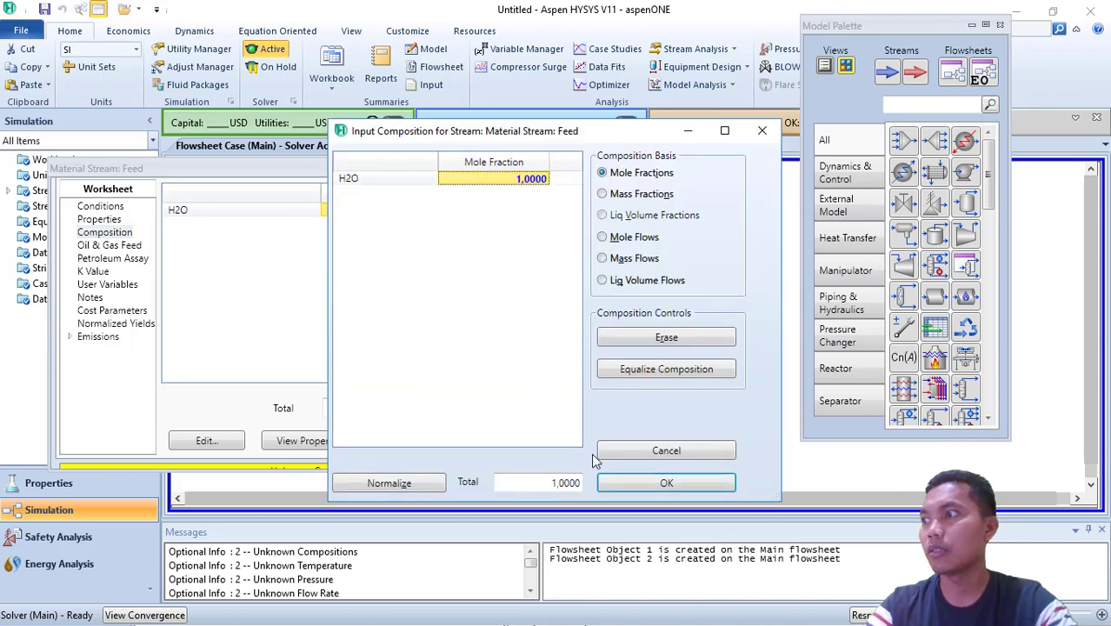
click(661, 482)
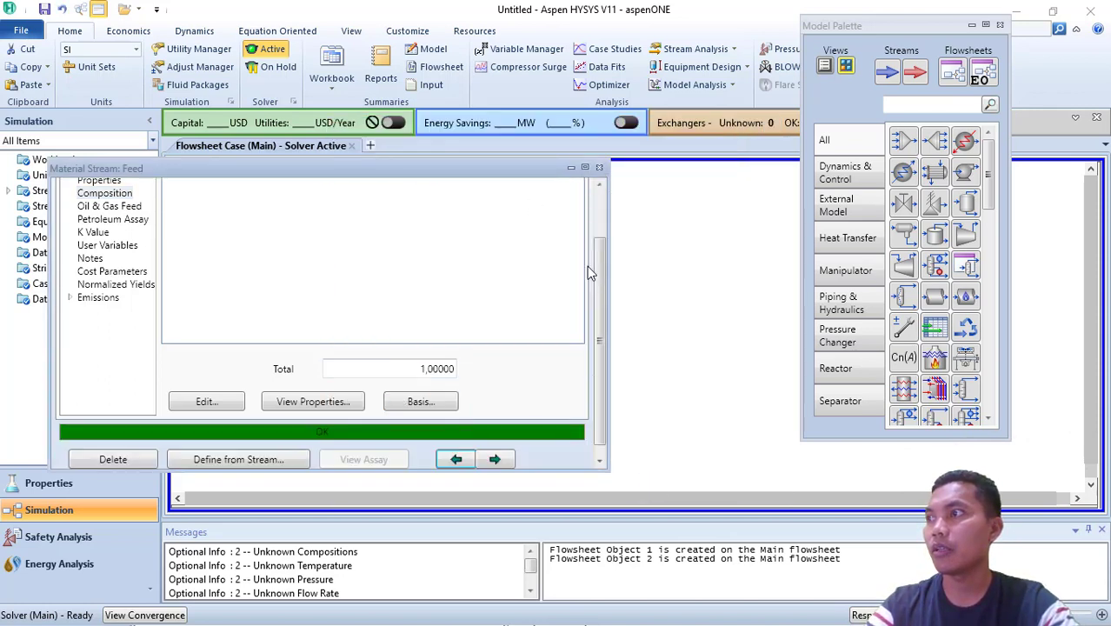
drag(597, 269, 609, 174)
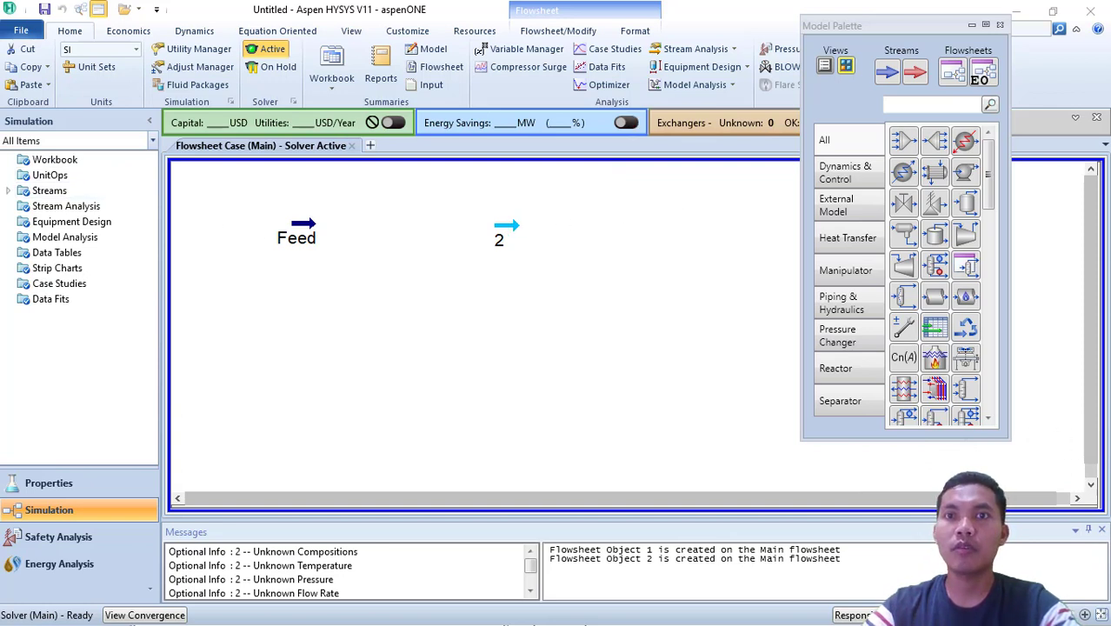
- Rename material stream 2 as Outlet and set its pressure to 200 kPa
click(500, 228)
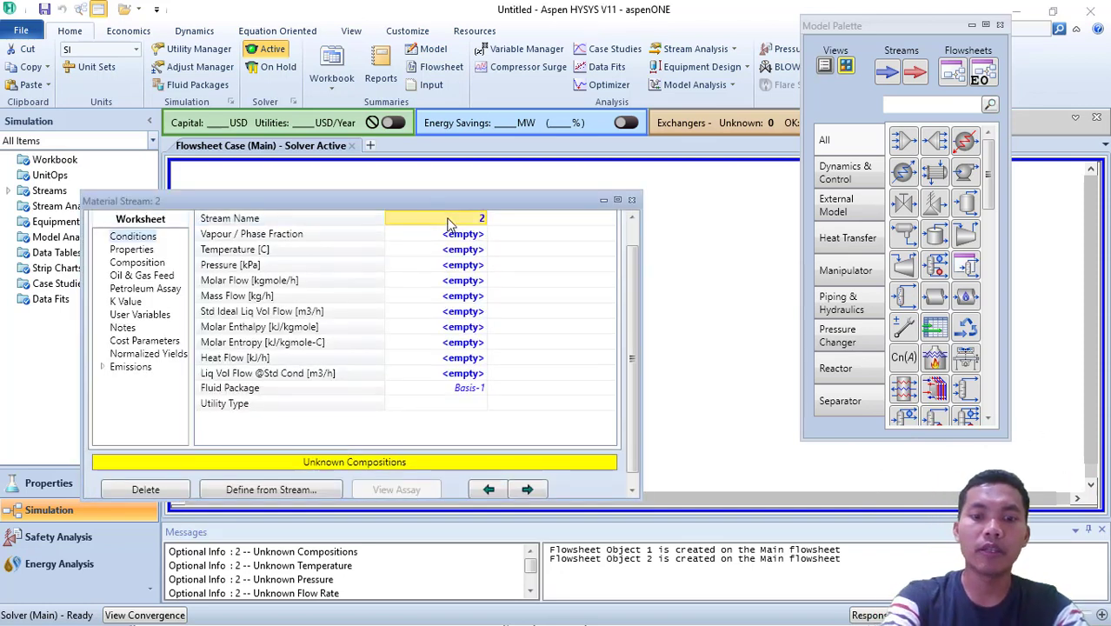
text(Outlet)
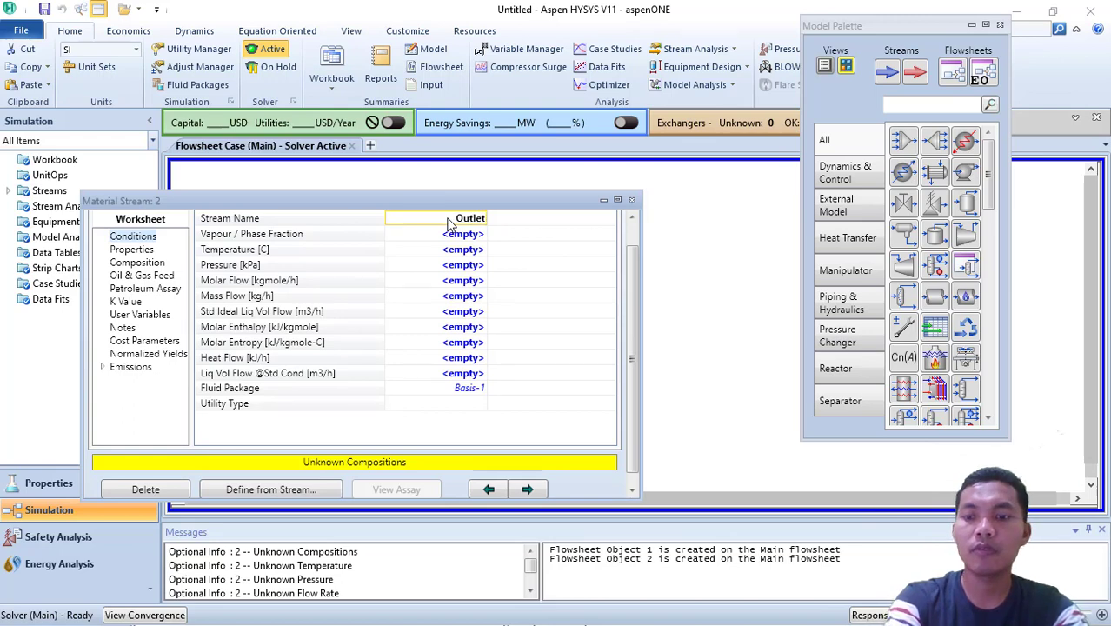
key(Return)
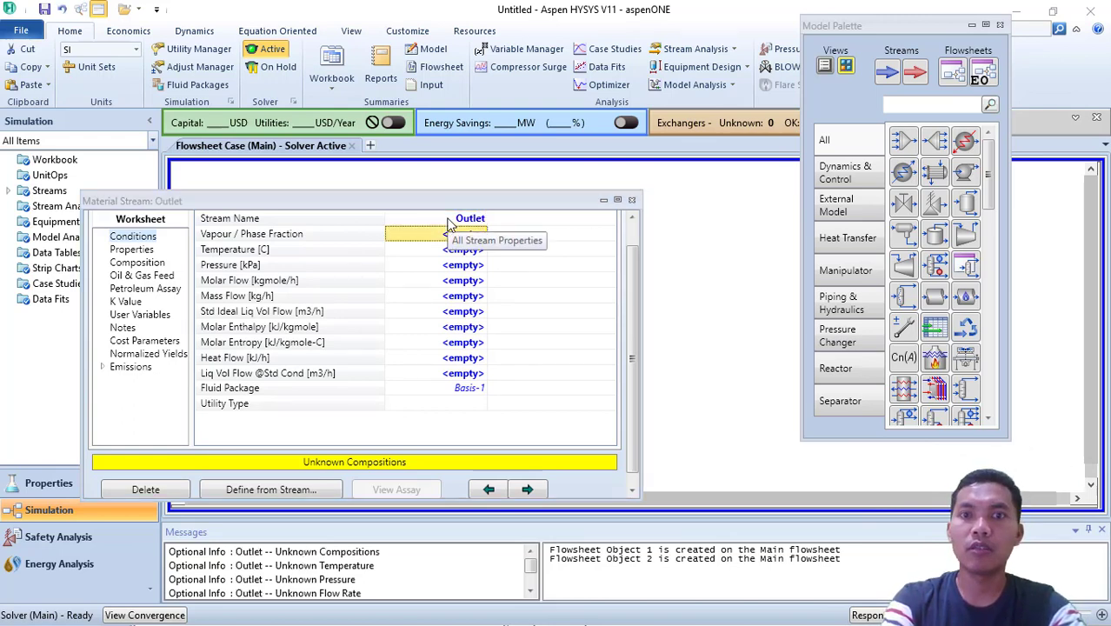
key(Down)
key(Down)
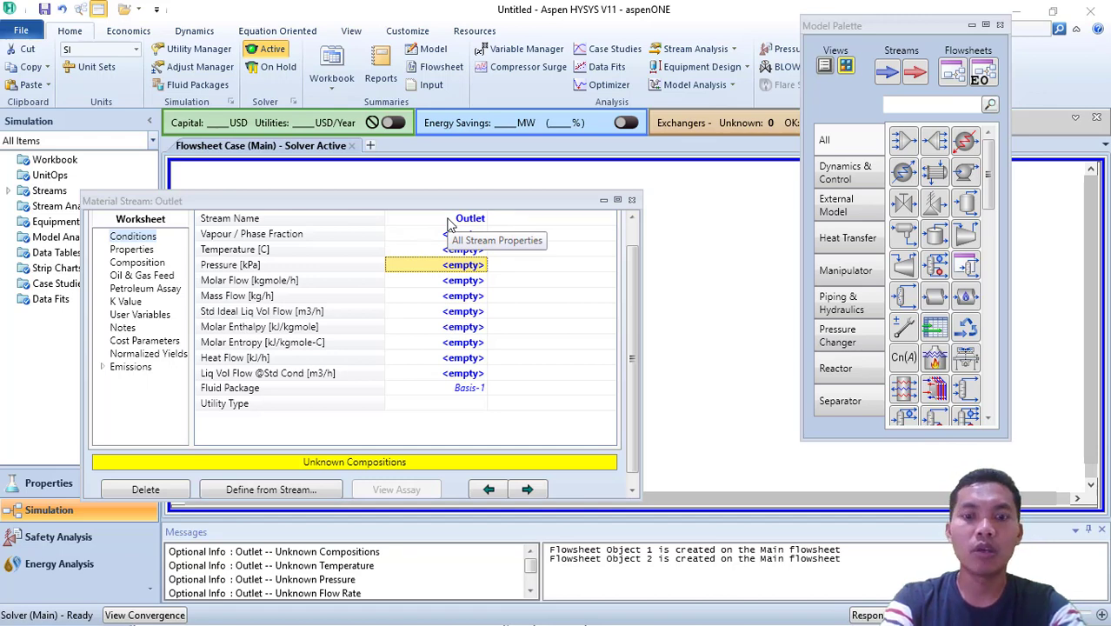
text(200)
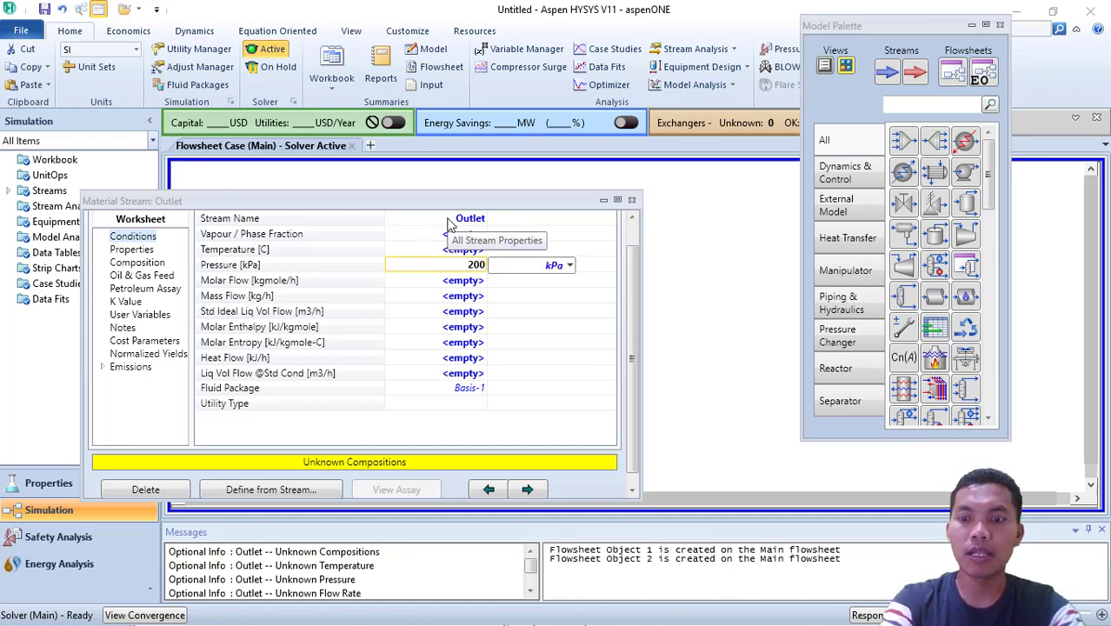
key(Return)
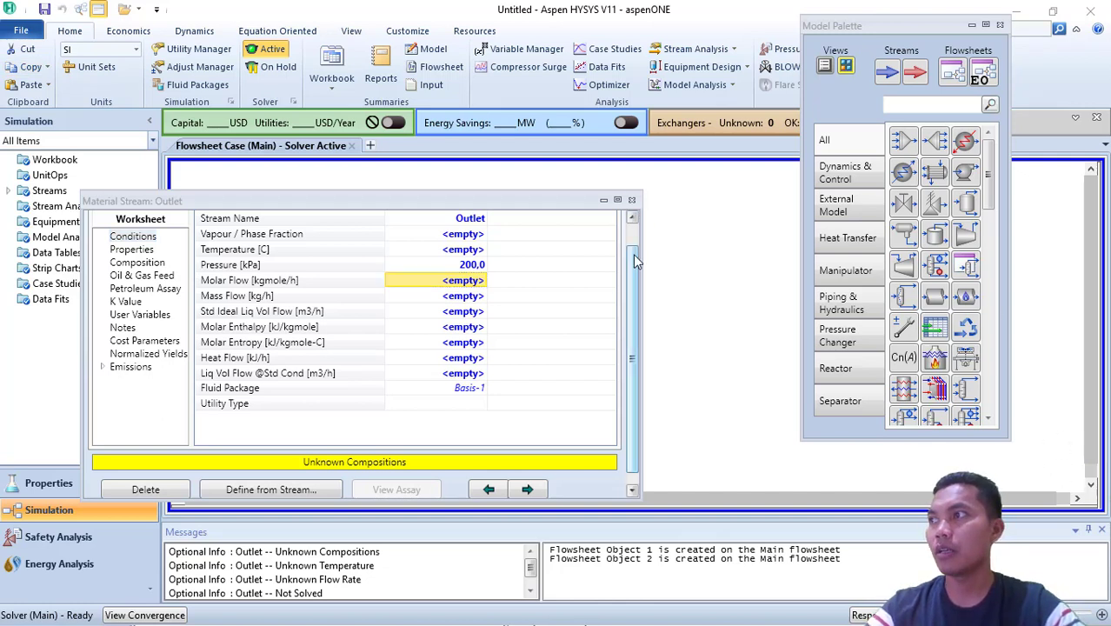
- Close the Outlet stream's window and reposition the Outlet stream level with Feed on the flowsheet
drag(633, 254, 634, 229)
click(632, 200)
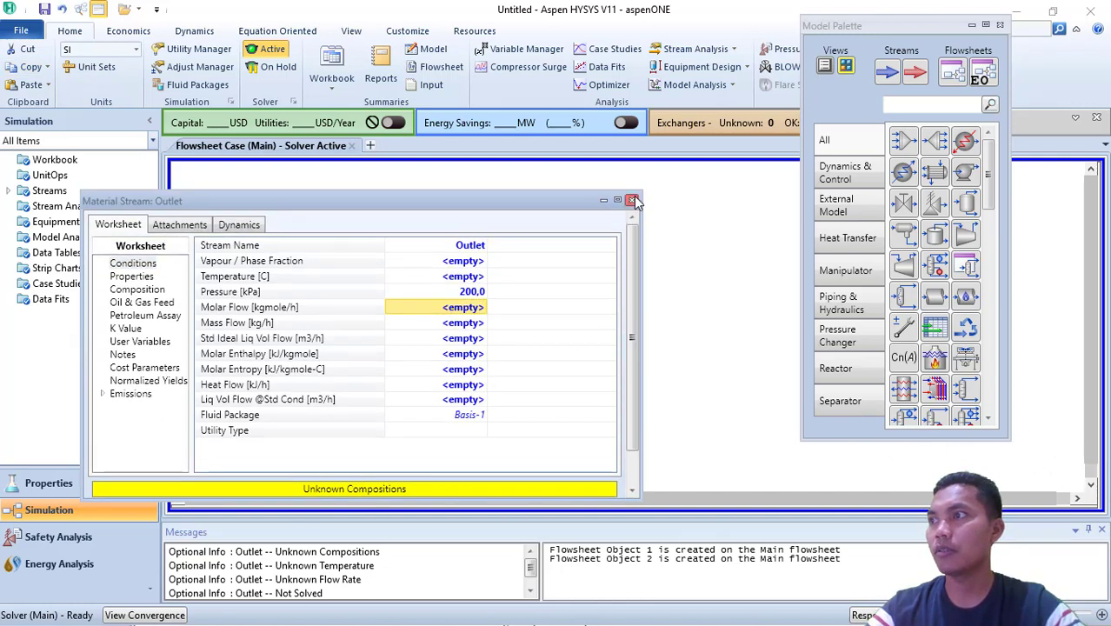
drag(514, 228, 534, 224)
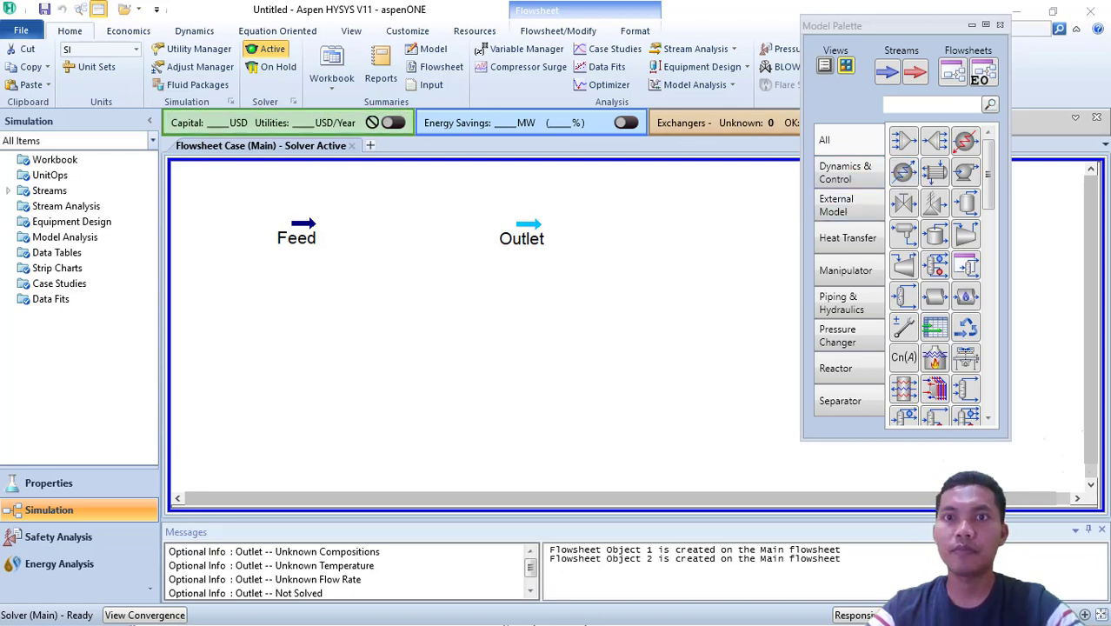
- Place a pump between the Feed and Outlet streams on the flowsheet
click(972, 177)
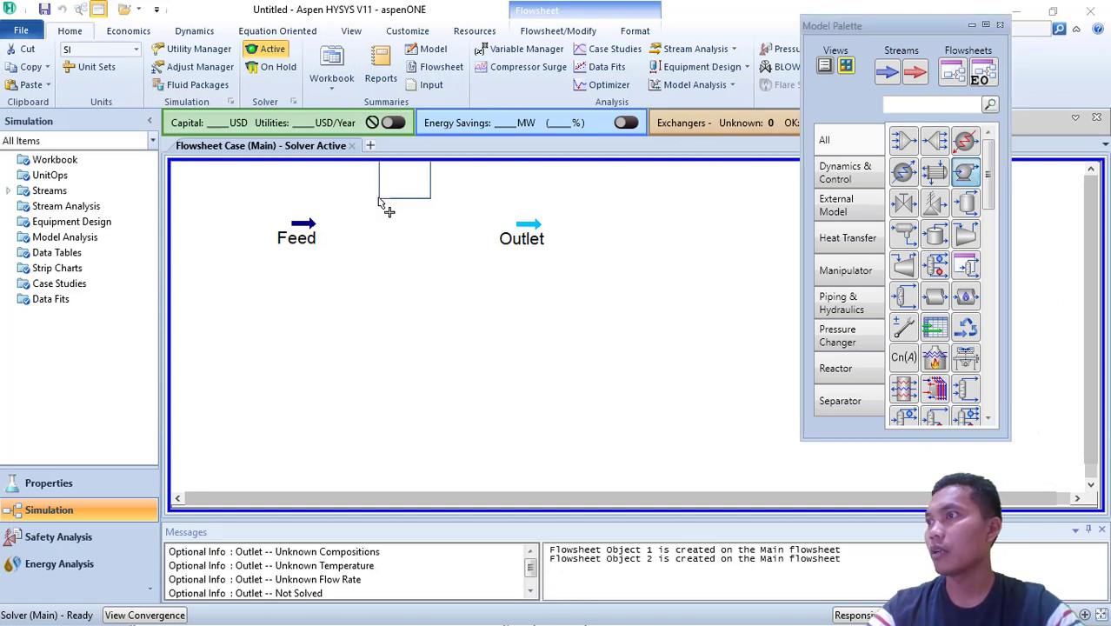
click(353, 255)
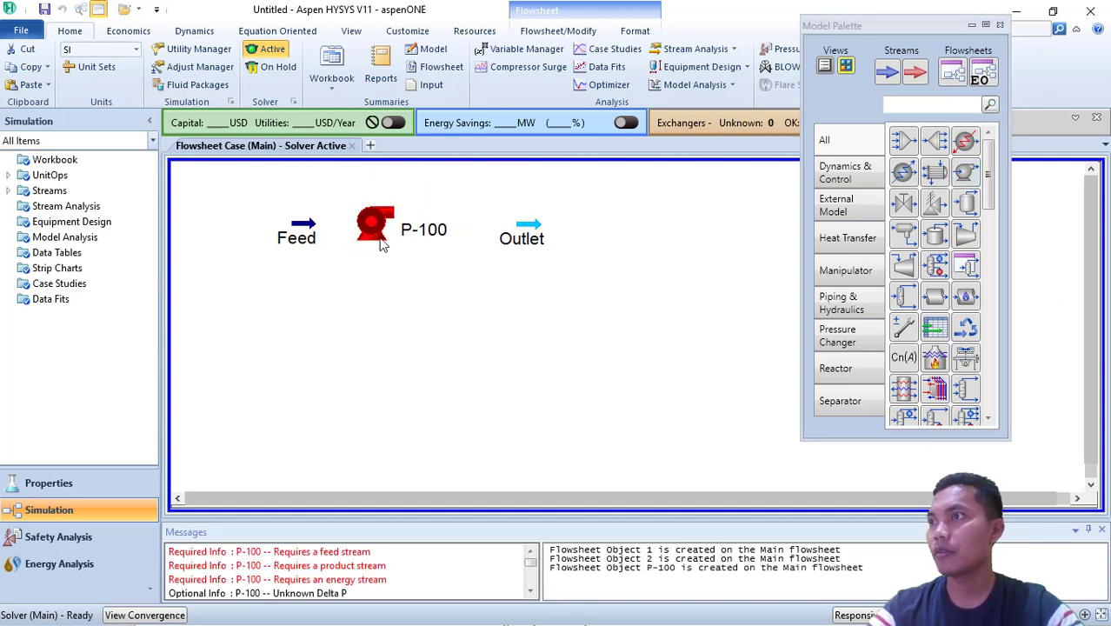
click(489, 340)
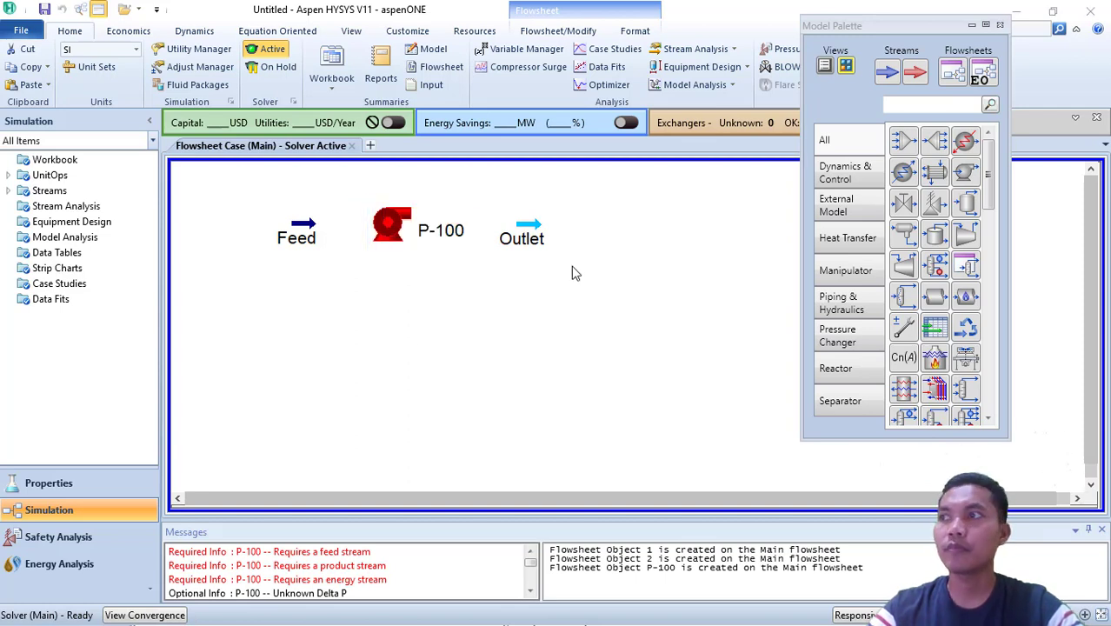
- Connect the pump with Feed as its inlet stream and Outlet as its outlet stream
click(383, 225)
double_click(383, 225)
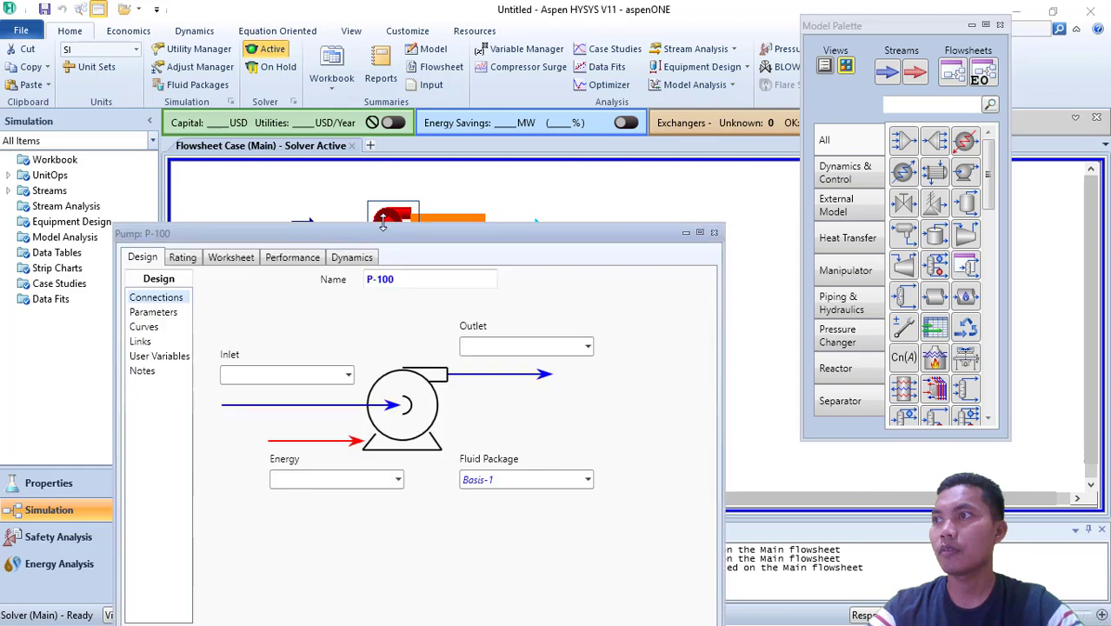
drag(392, 245, 460, 70)
click(466, 119)
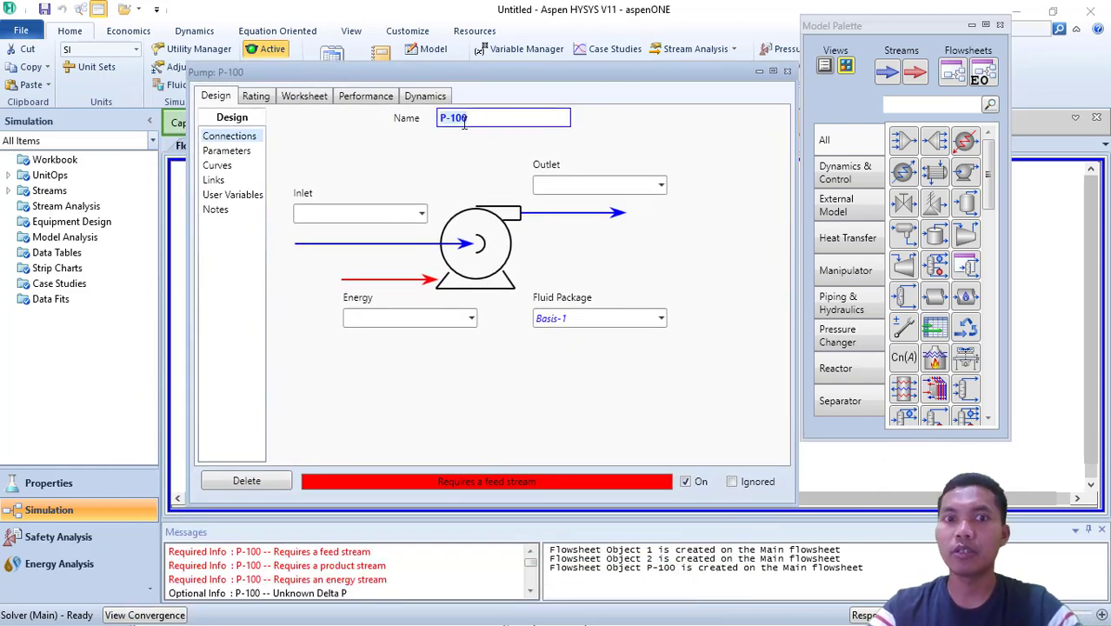
click(419, 214)
click(421, 215)
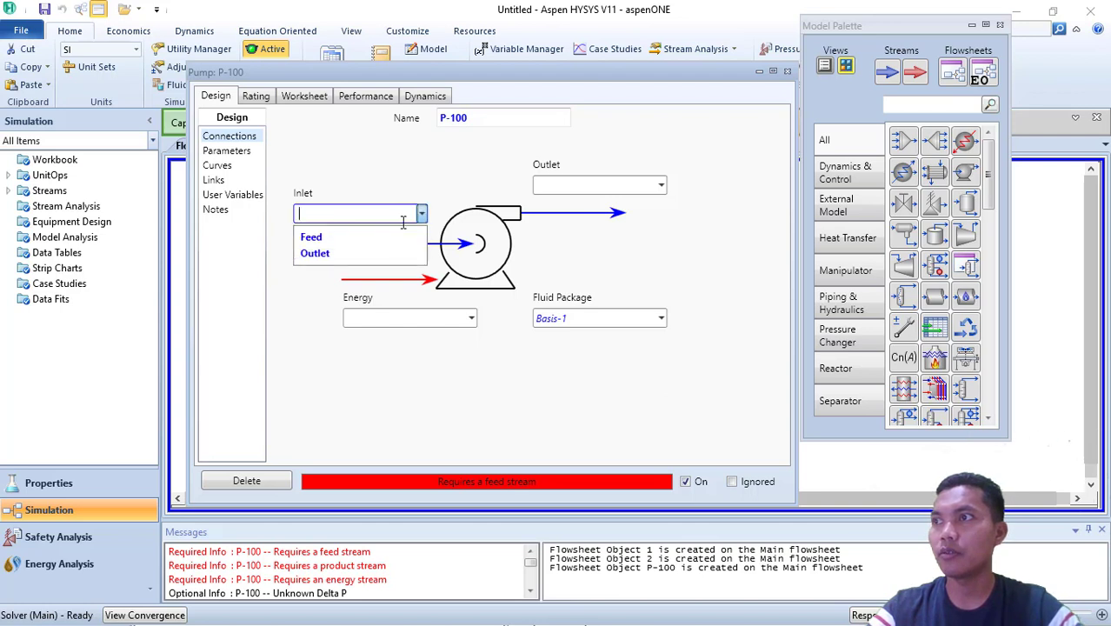
click(373, 233)
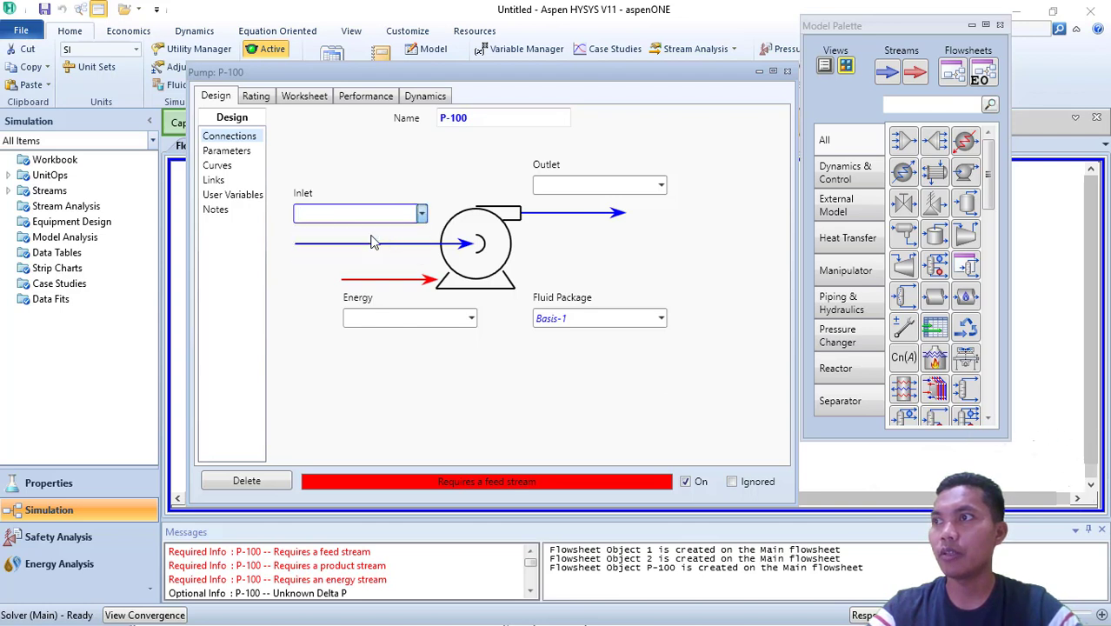
click(661, 185)
click(614, 210)
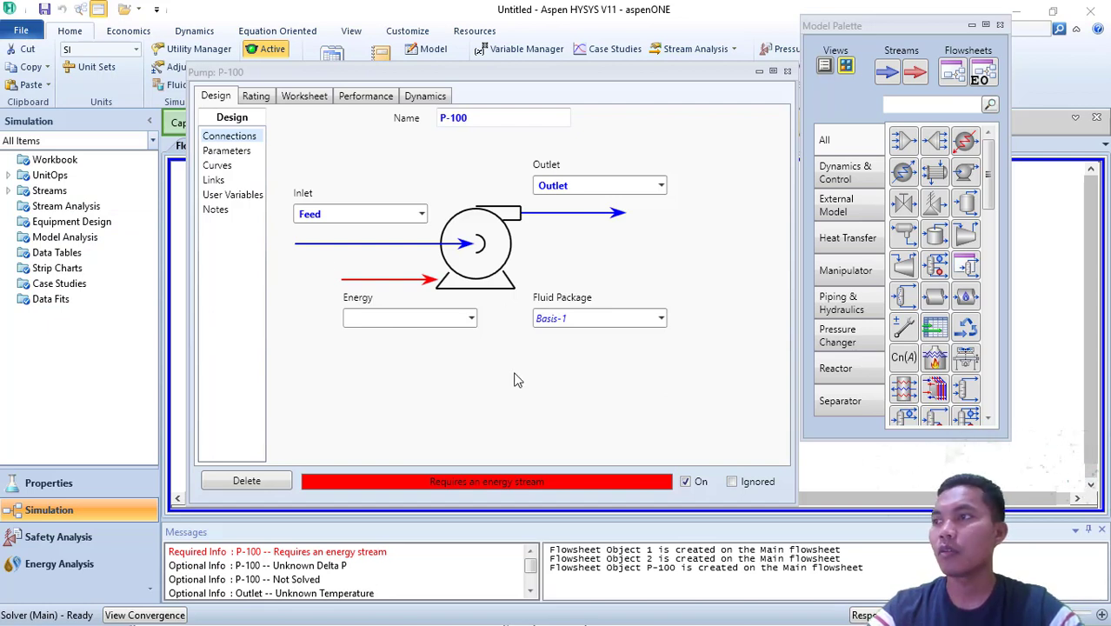
- Add an energy stream named W1 to the pump and close the pump's window
click(407, 318)
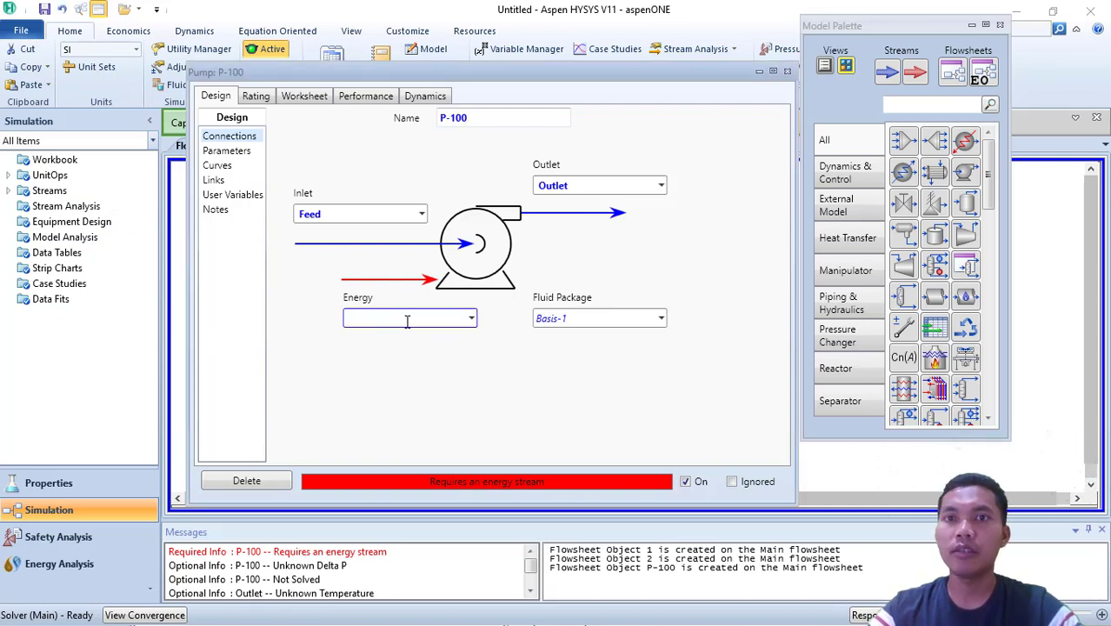
text(W)
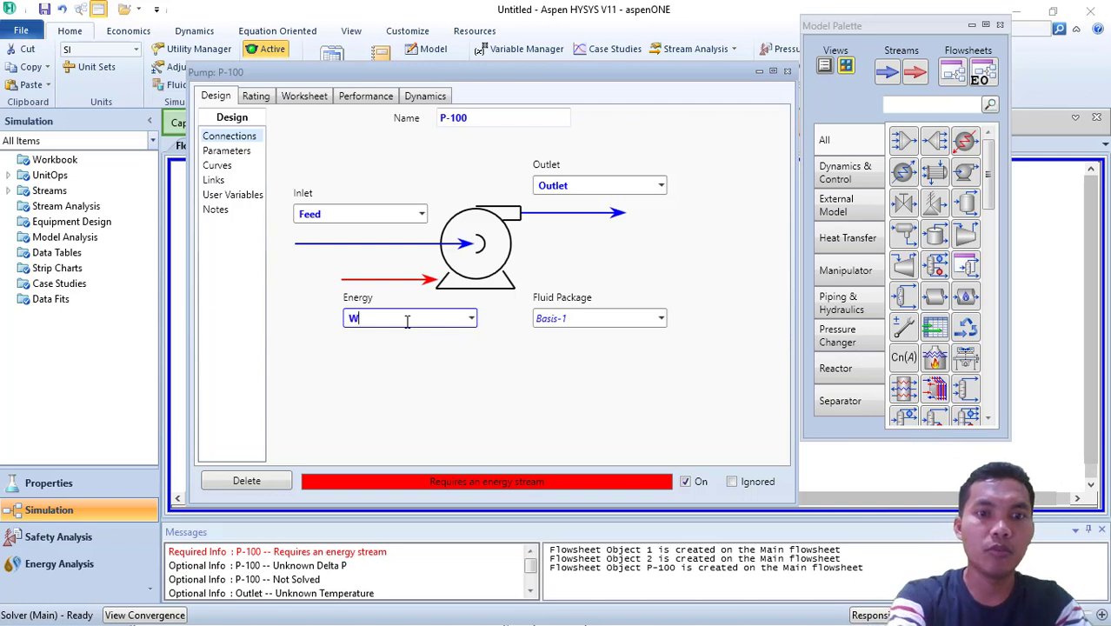
text(1)
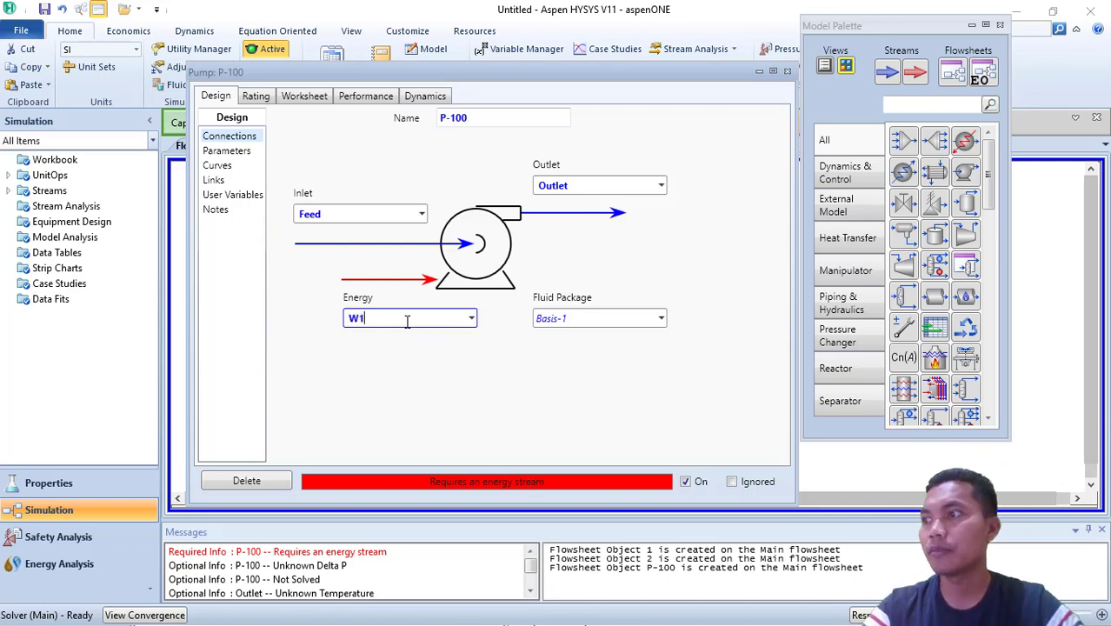
key(Return)
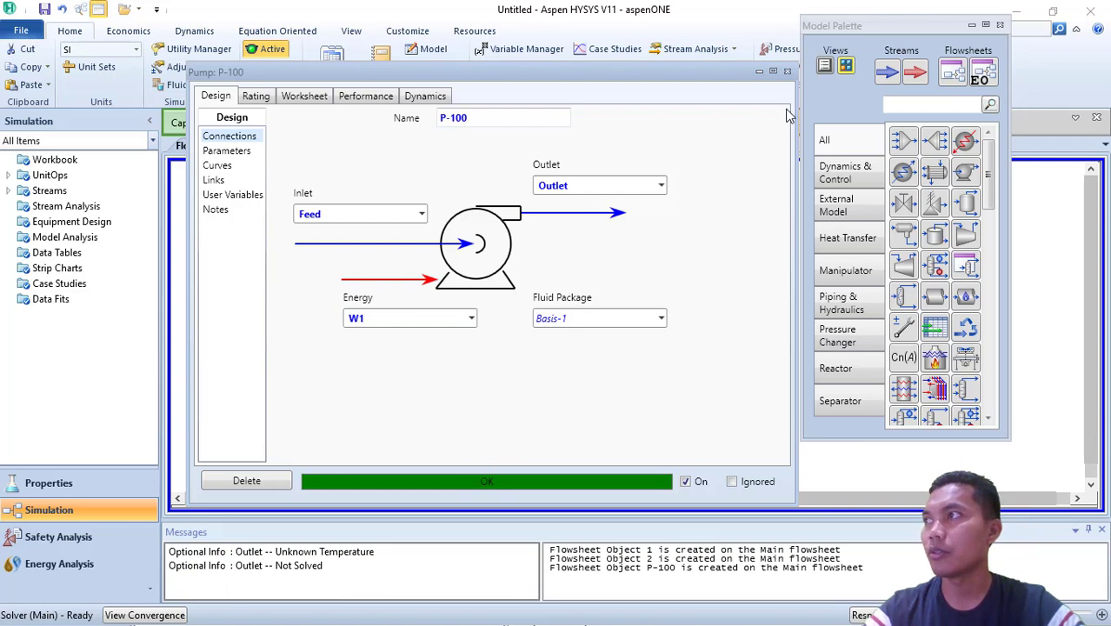
click(787, 71)
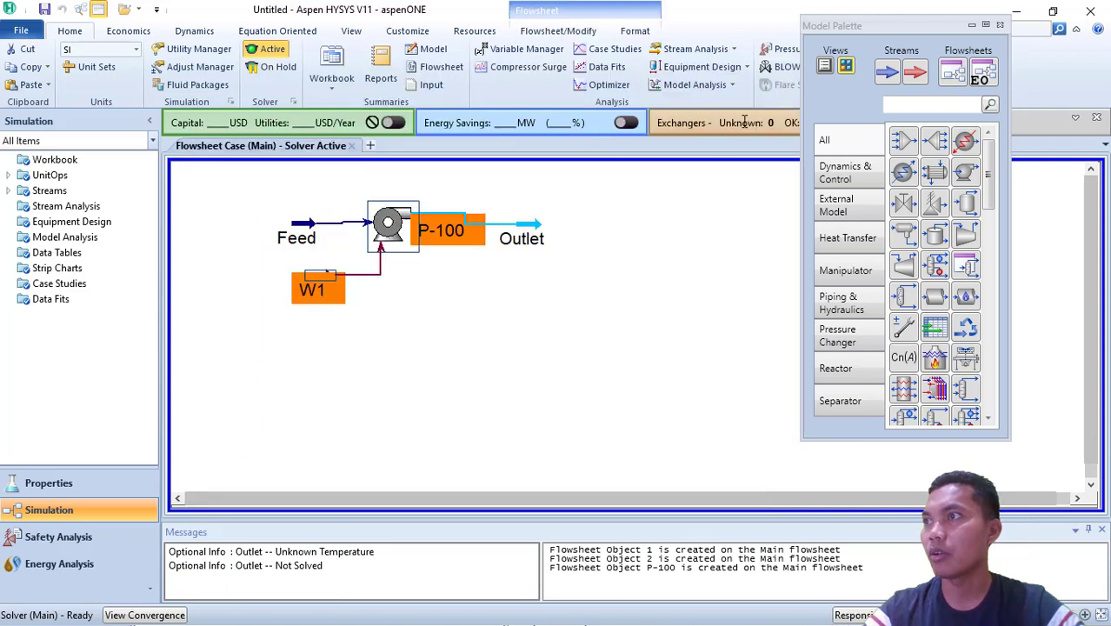
click(647, 241)
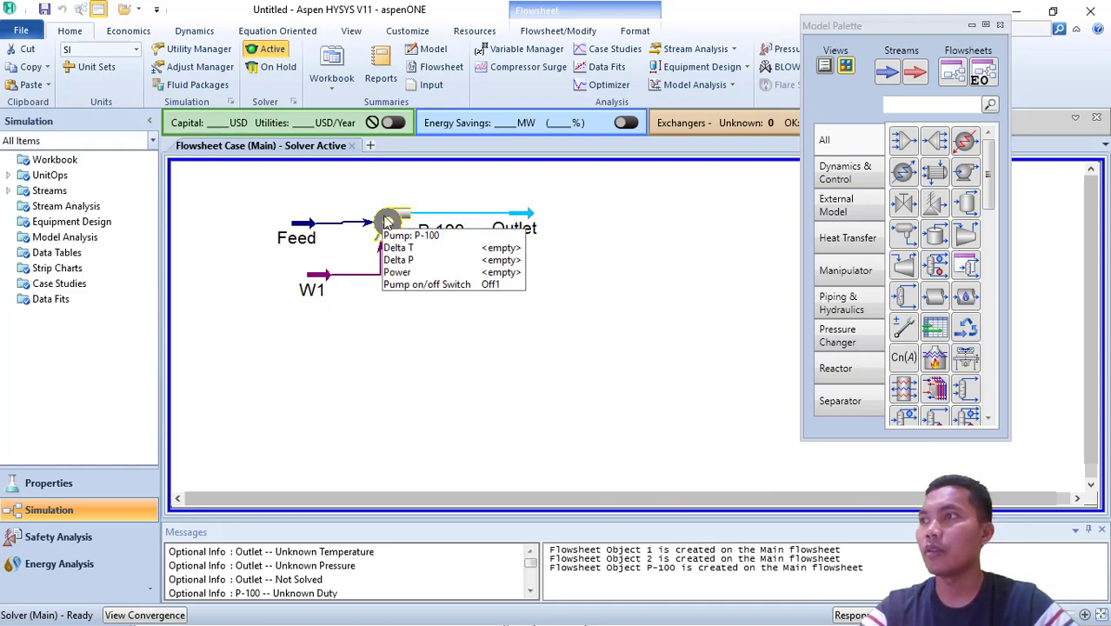
- Set the Outlet stream's pressure to 200 kPa in the pump's worksheet conditions
click(389, 223)
double_click(389, 224)
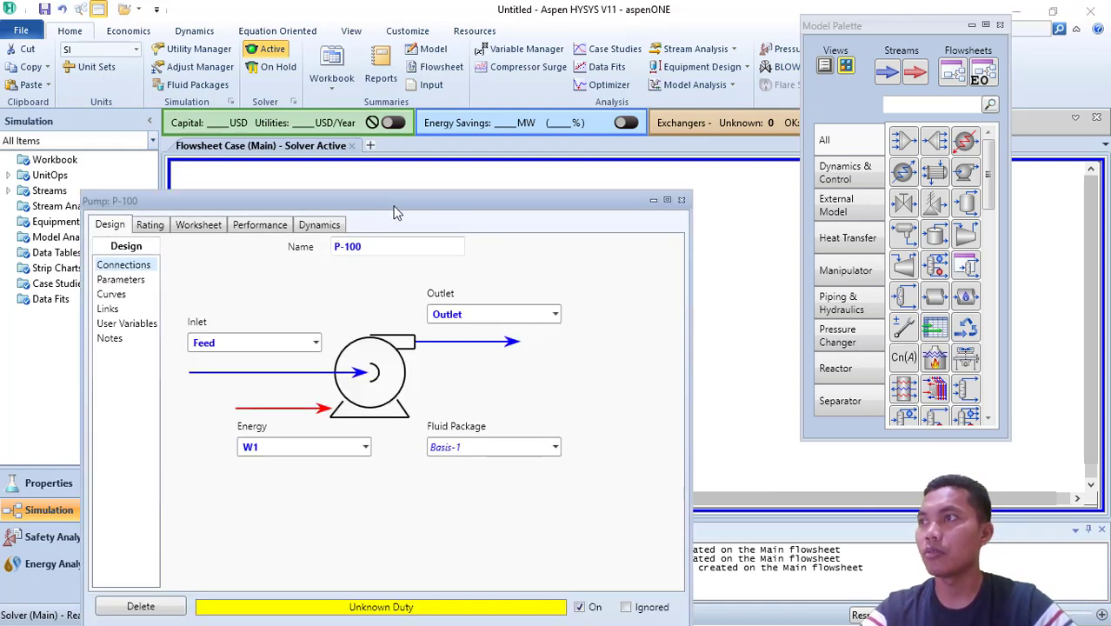
drag(396, 209, 439, 44)
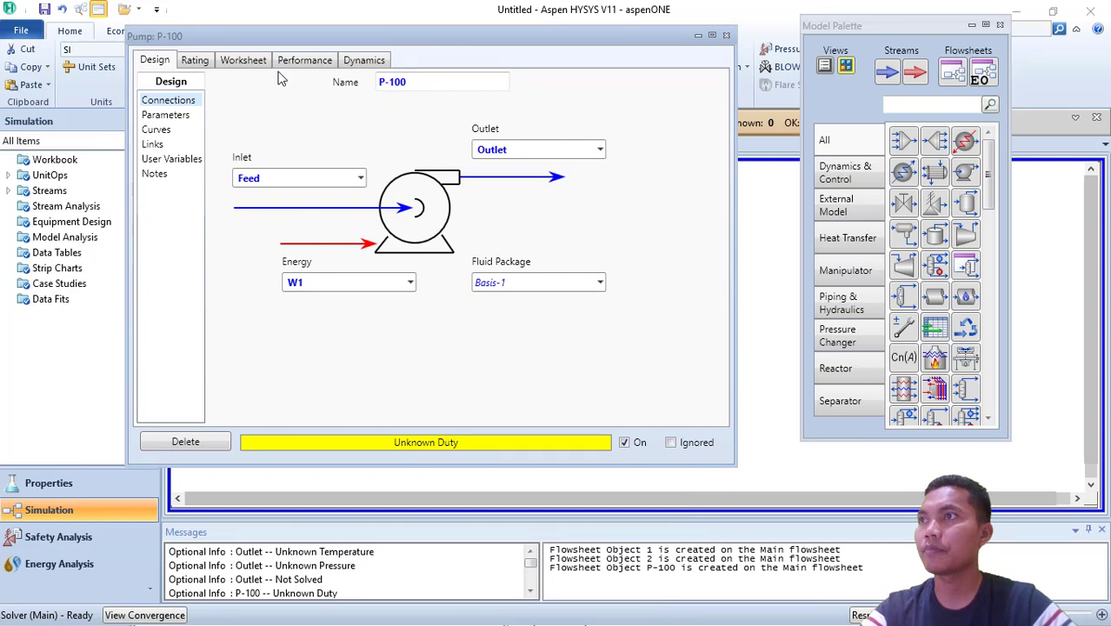
click(236, 61)
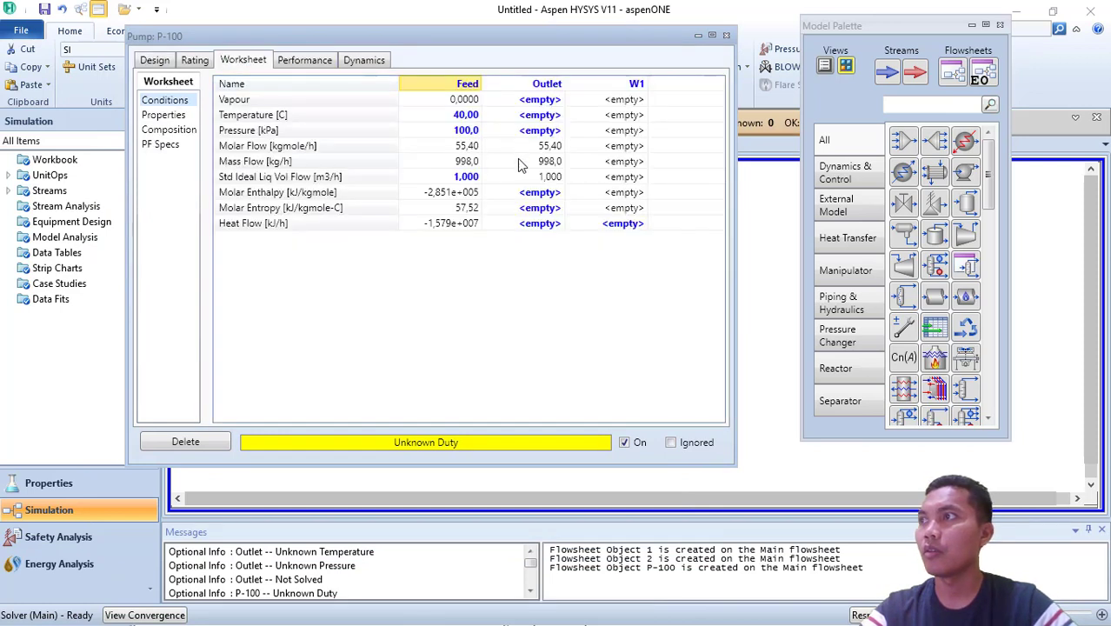
click(530, 135)
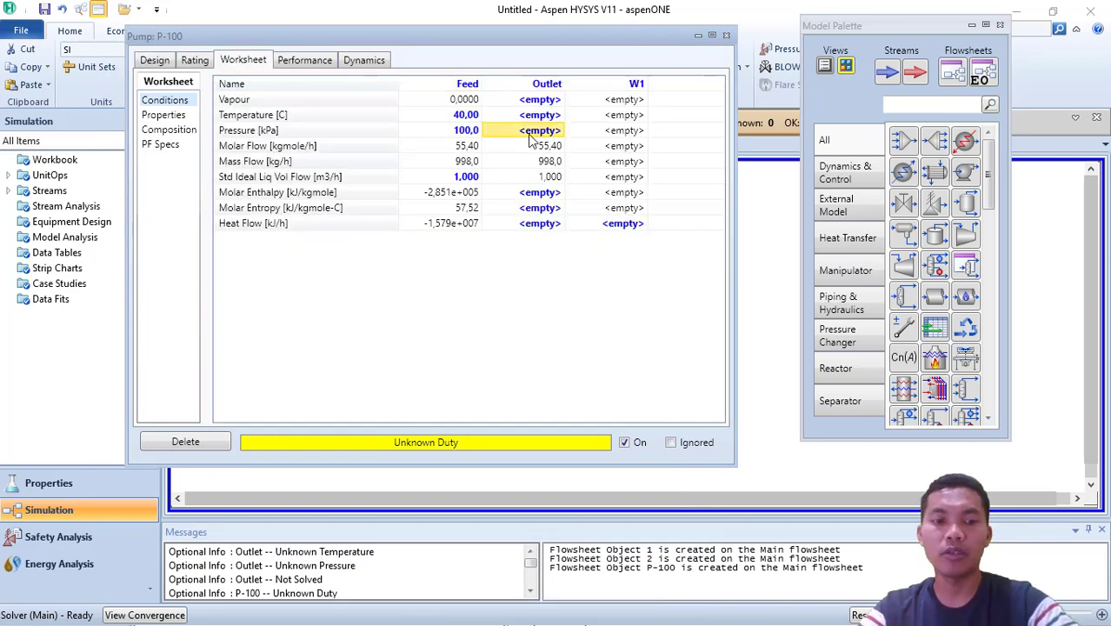
text(200)
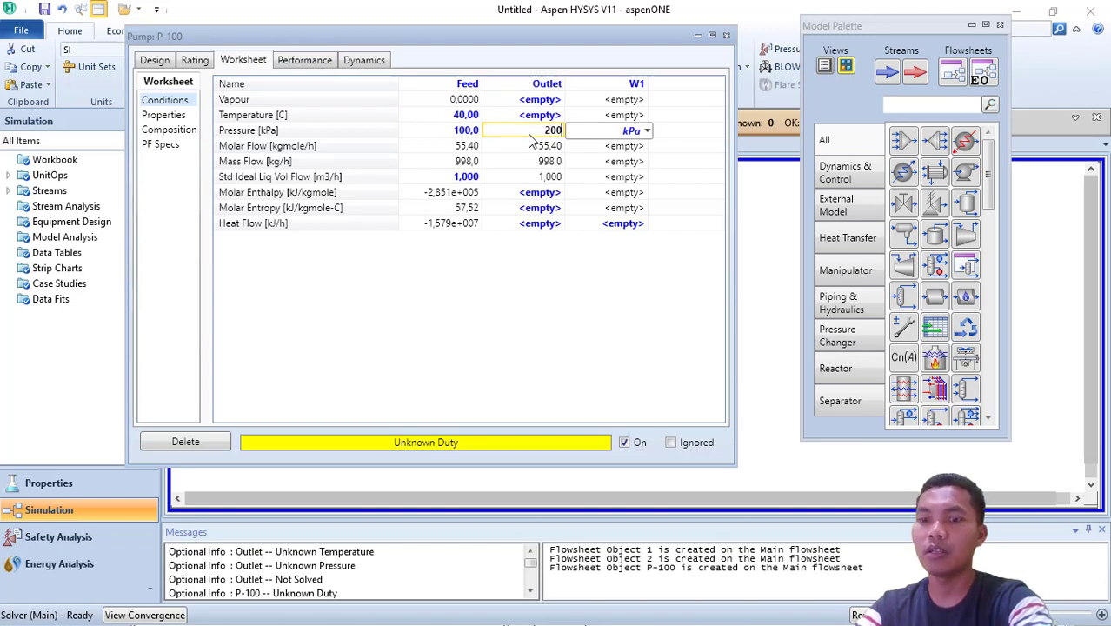
key(Return)
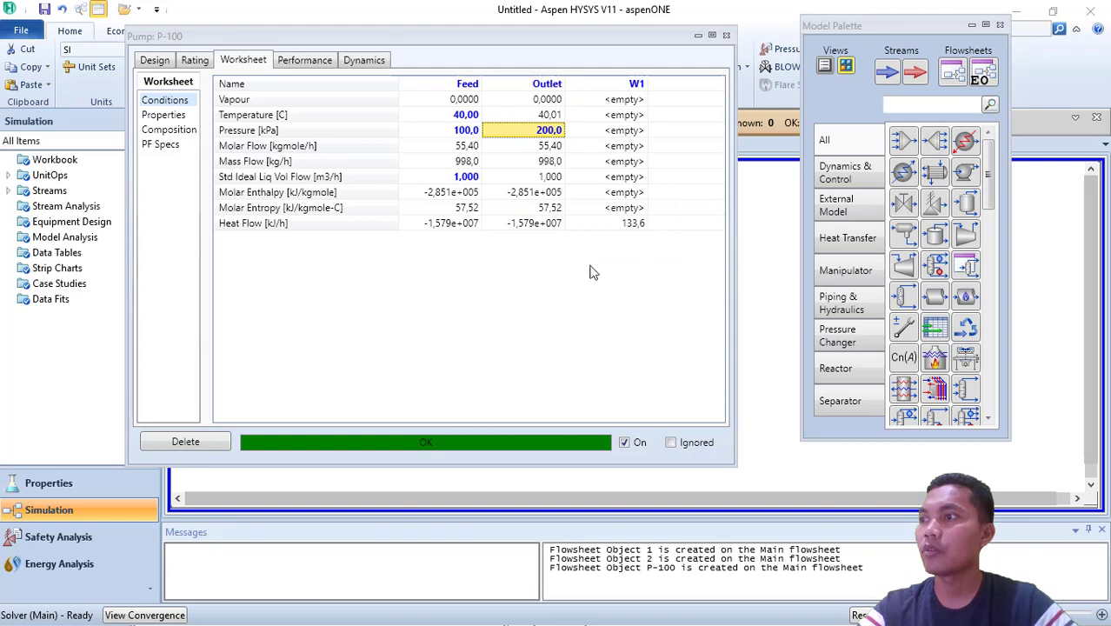
- Close the pump's window and shift the Feed stream into line with the pump's inlet
click(726, 35)
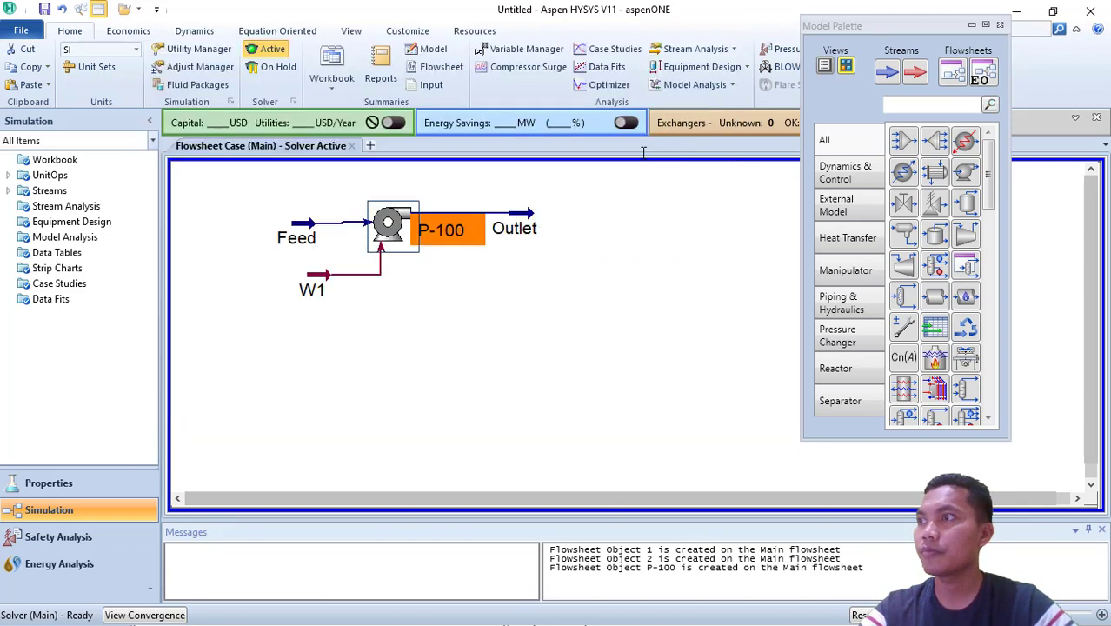
click(297, 228)
click(484, 263)
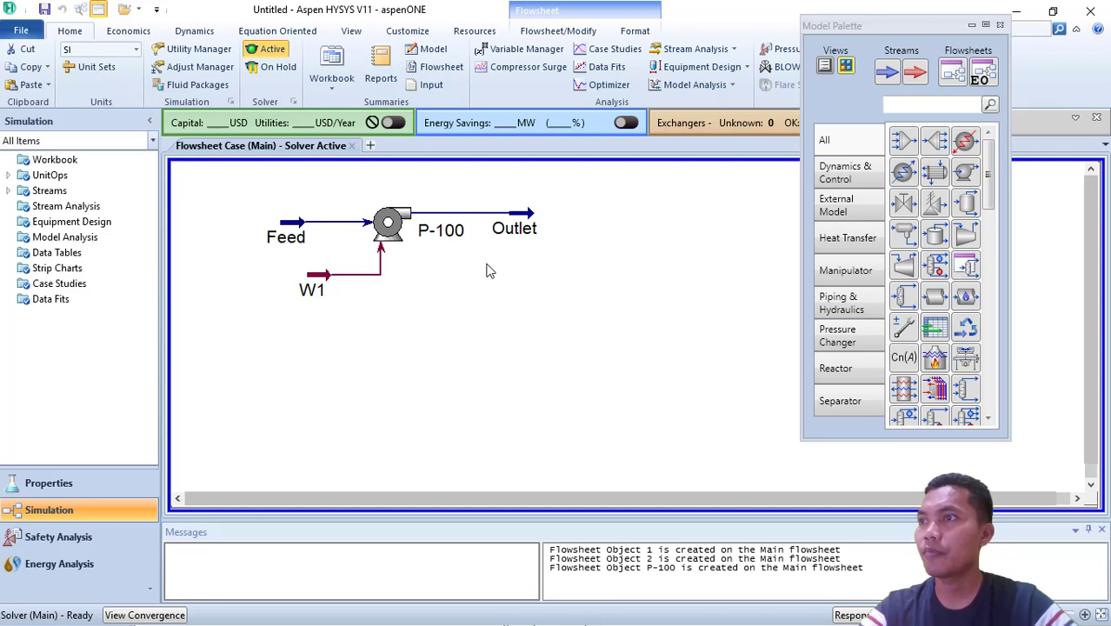
- Review the pump's design parameters, checking its duty and adiabatic efficiency
click(388, 225)
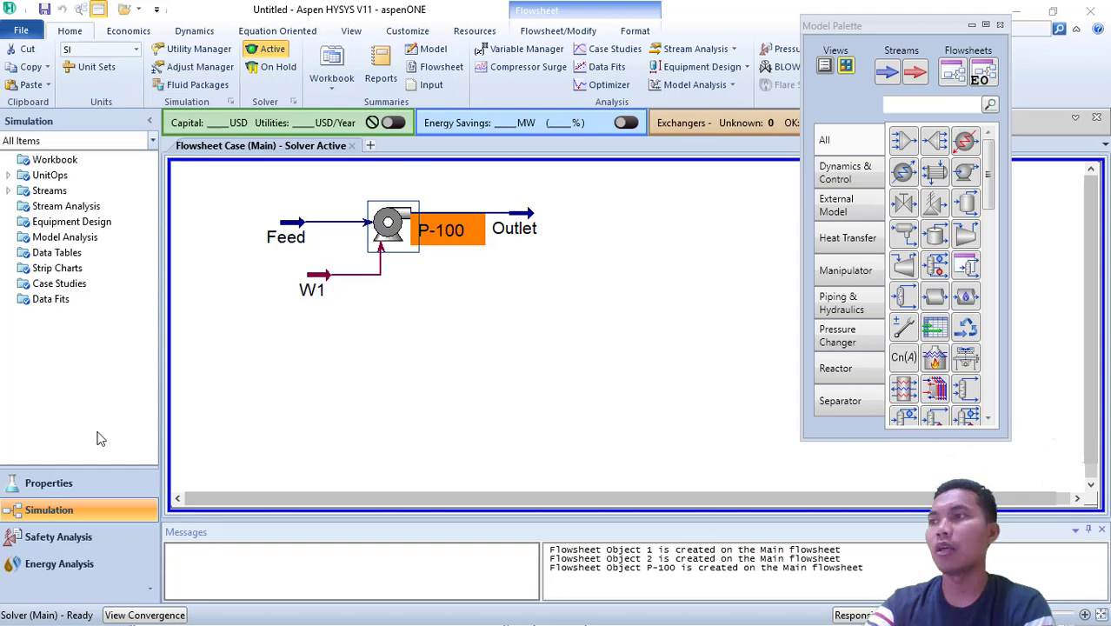
double_click(393, 225)
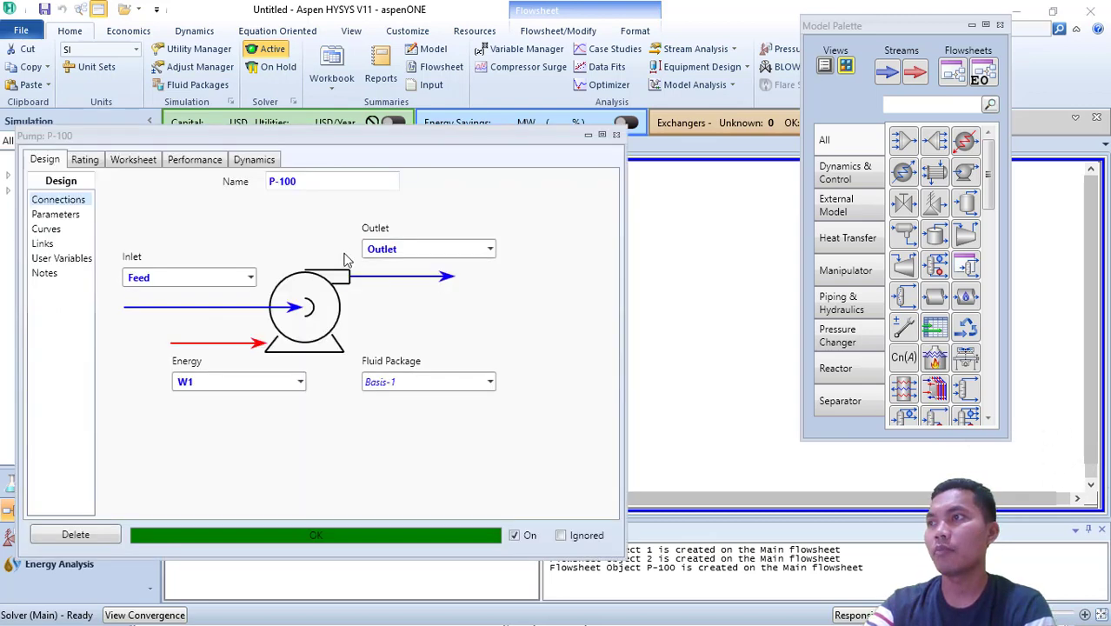
drag(261, 131, 411, 71)
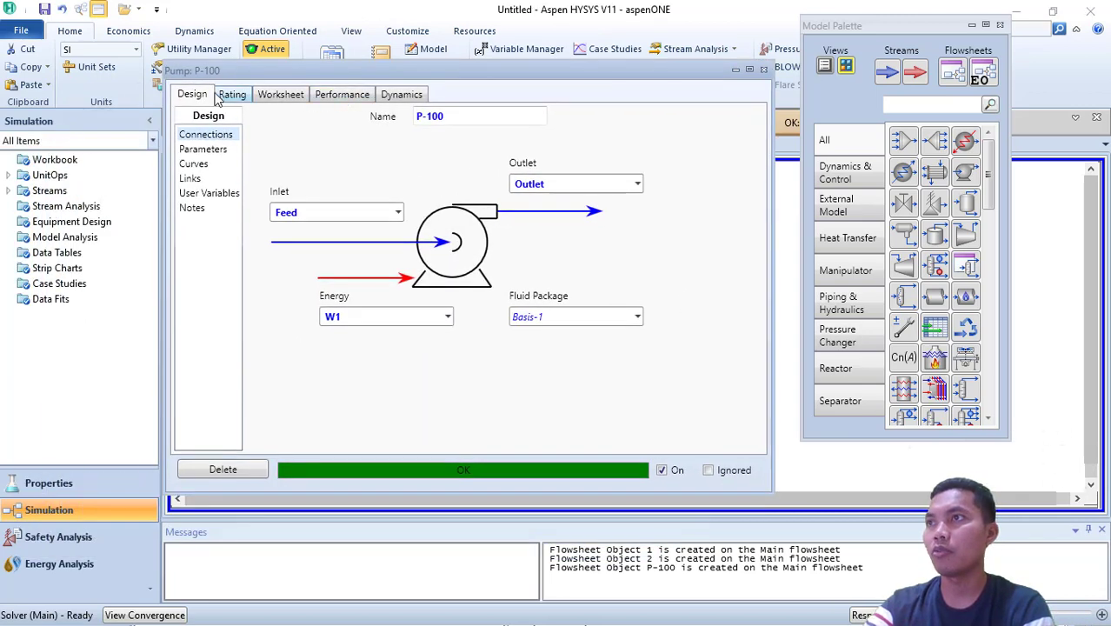
click(204, 150)
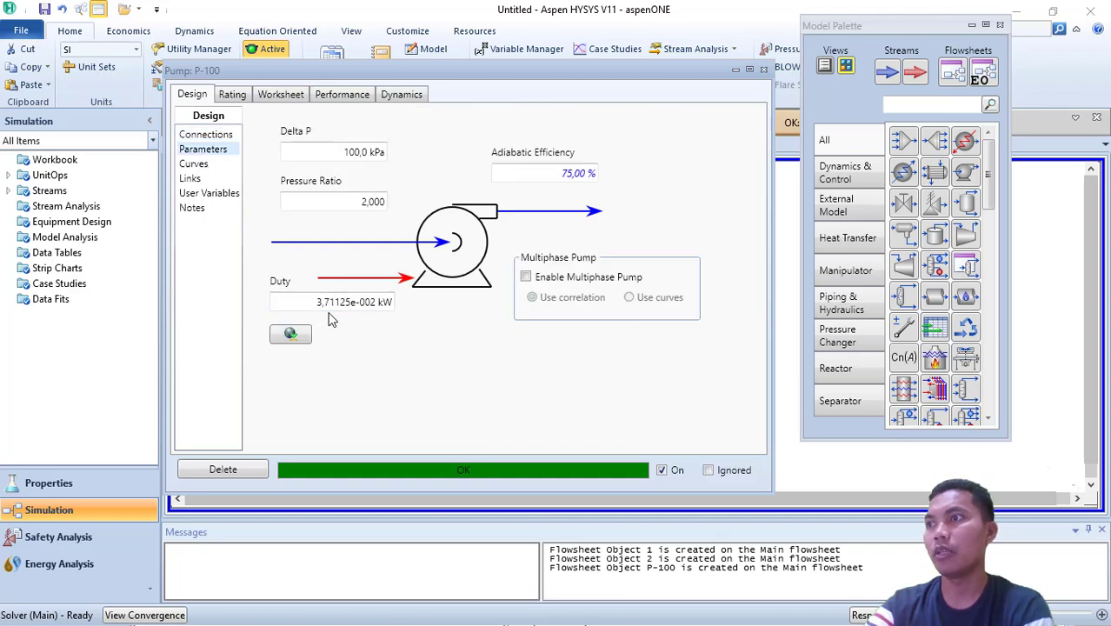
mouse_move(365, 302)
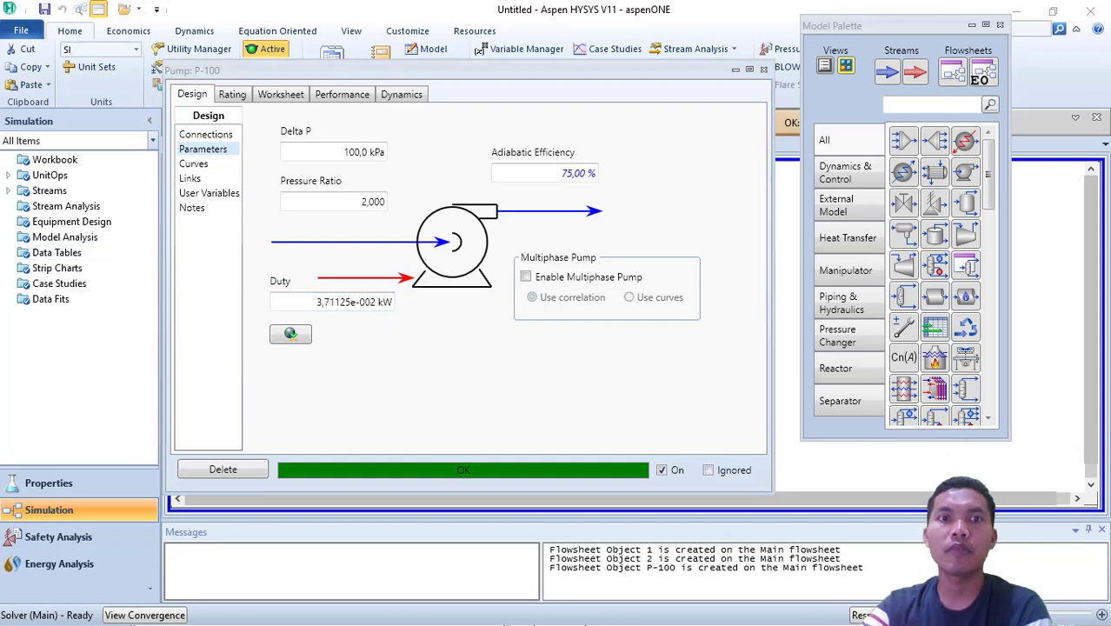
mouse_move(566, 174)
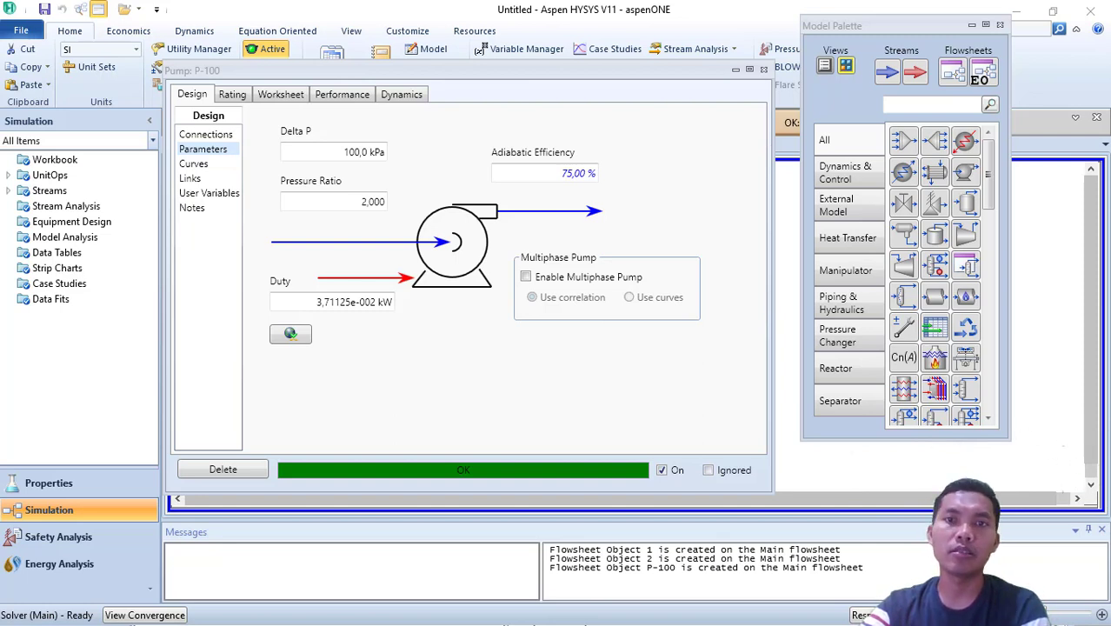
- Examine the pump's required and available NPSH in its rating data, and close the pump's window
click(232, 94)
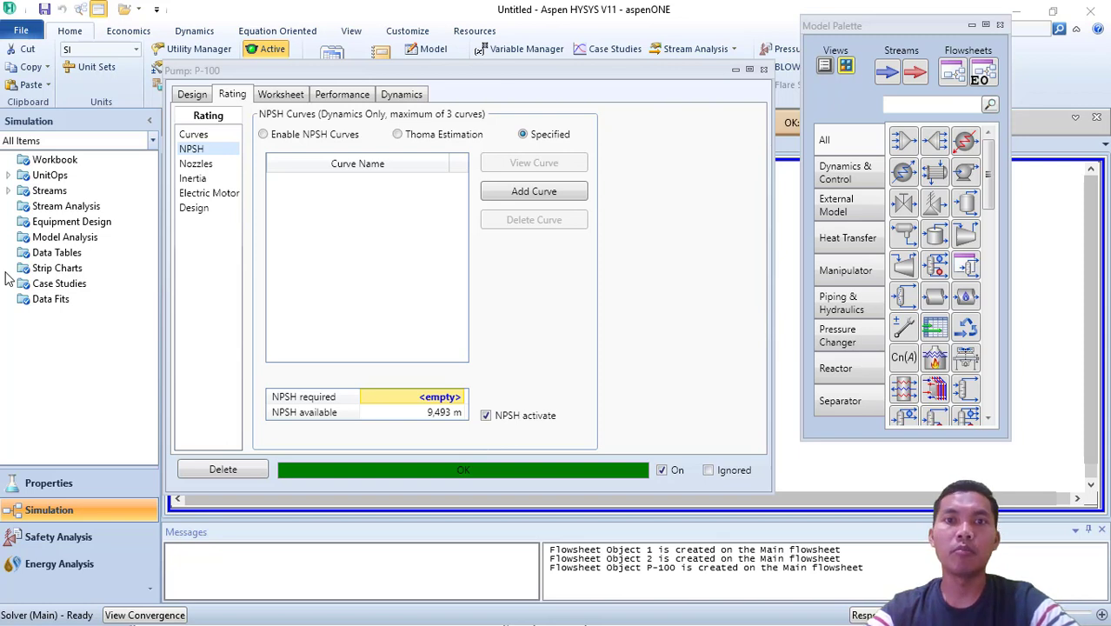
click(194, 98)
click(232, 95)
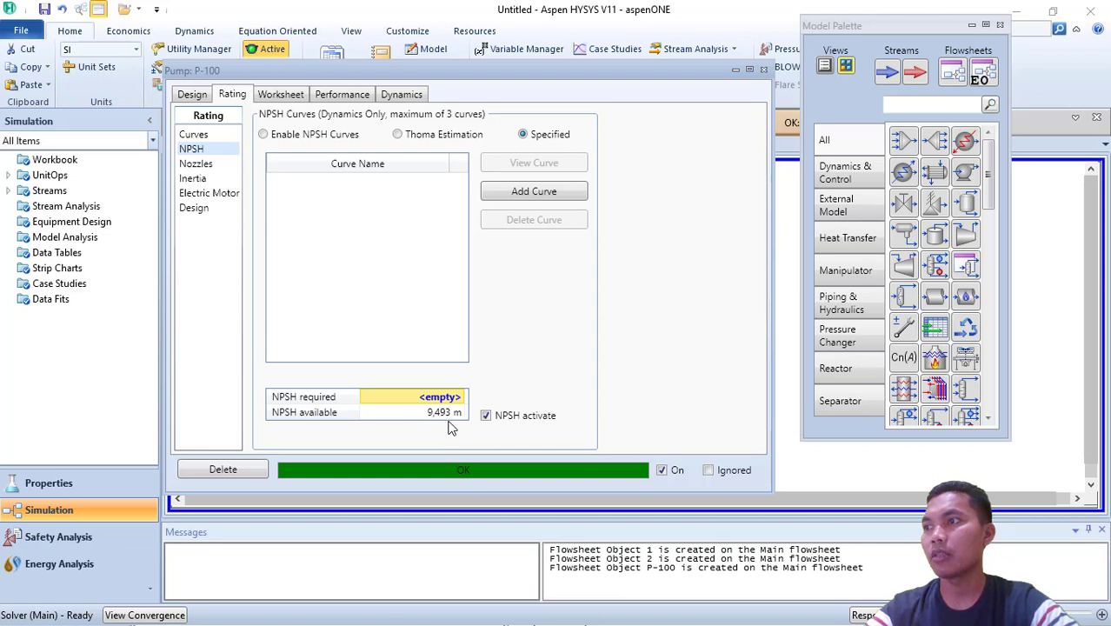
mouse_move(461, 421)
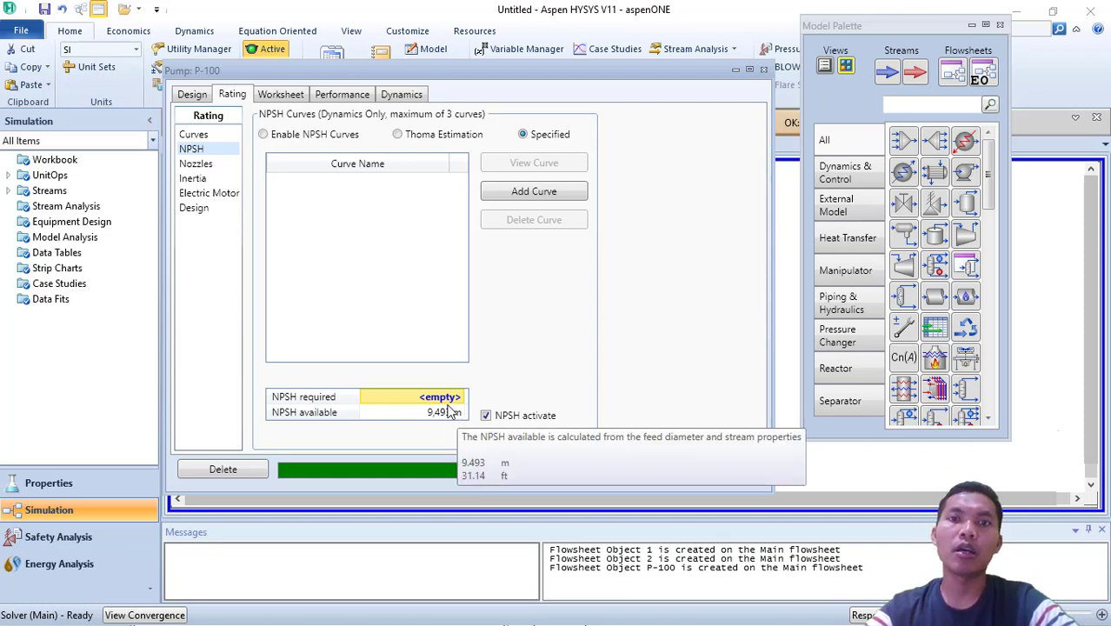
click(328, 396)
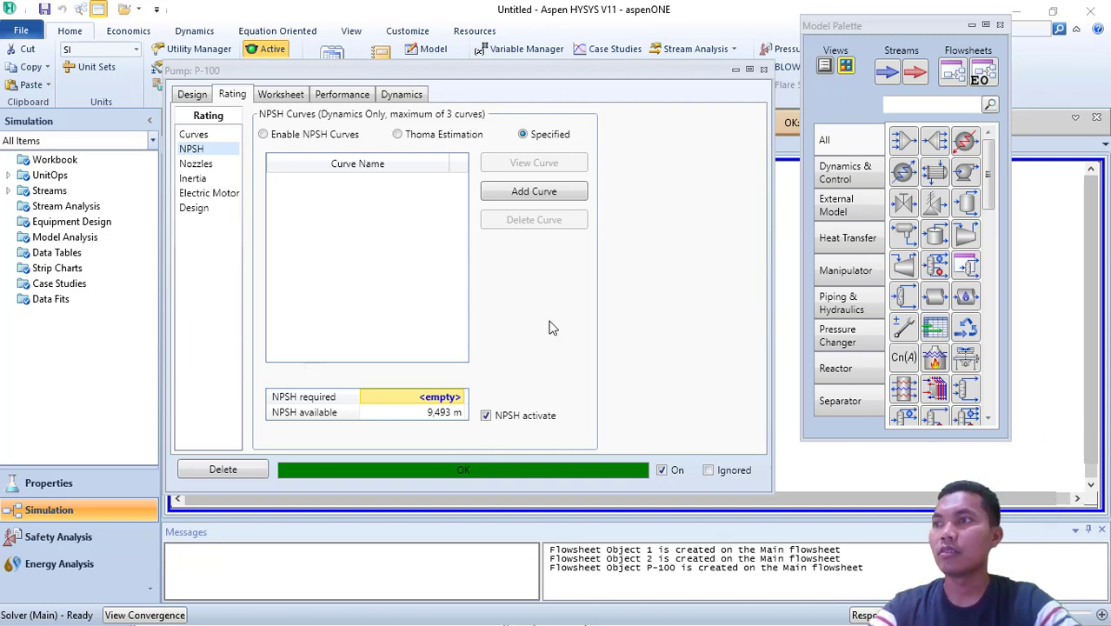
click(764, 69)
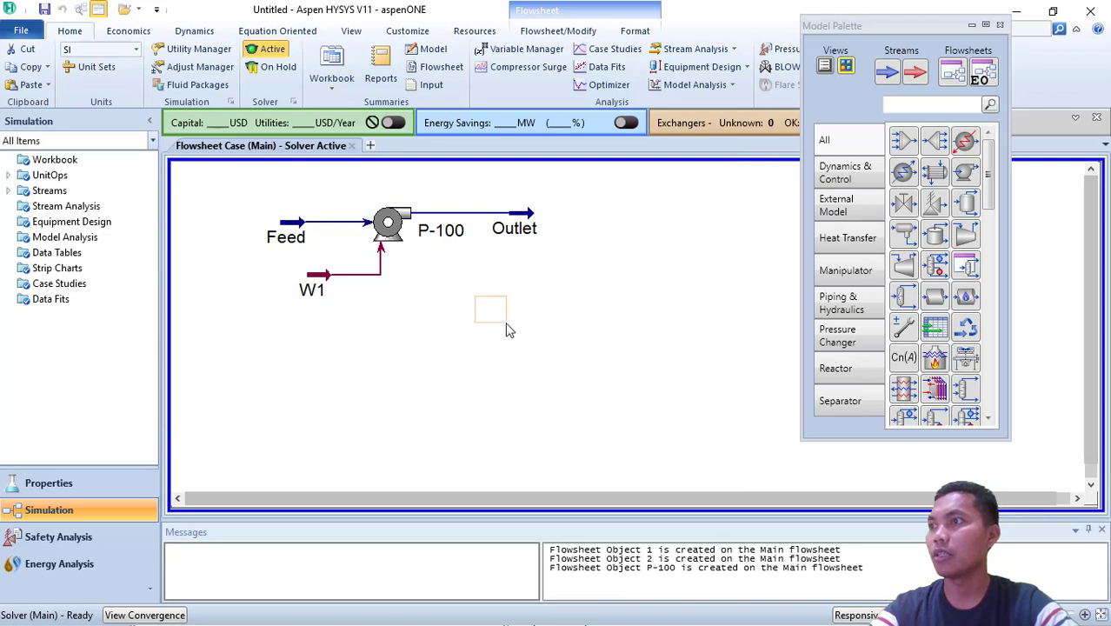
- Save the case as 5 in the Modul 5 folder
drag(473, 297, 495, 329)
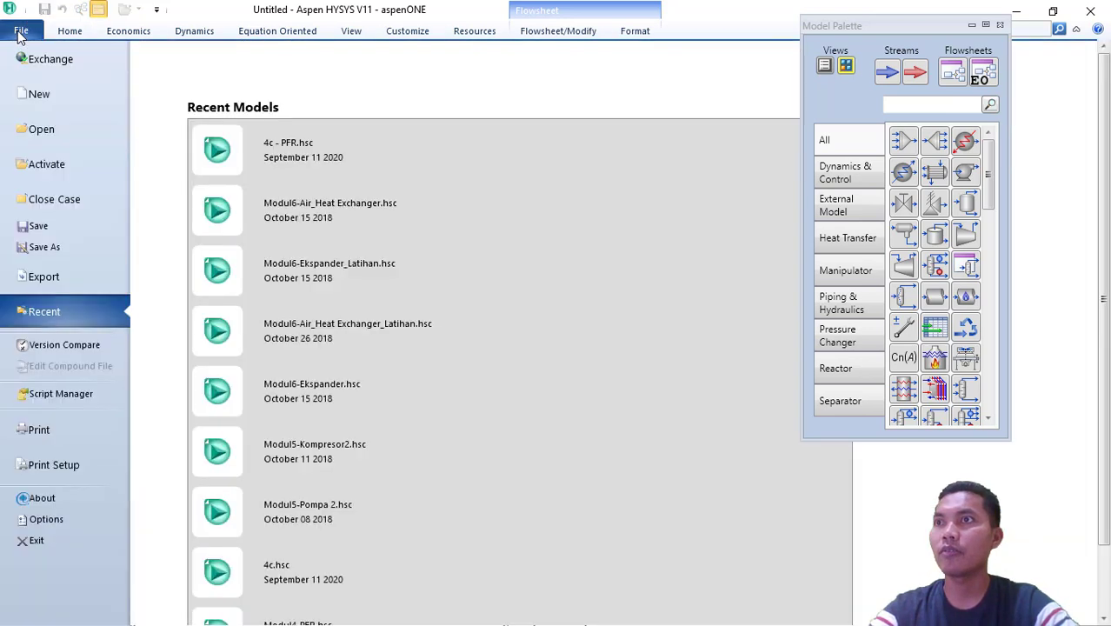
click(21, 32)
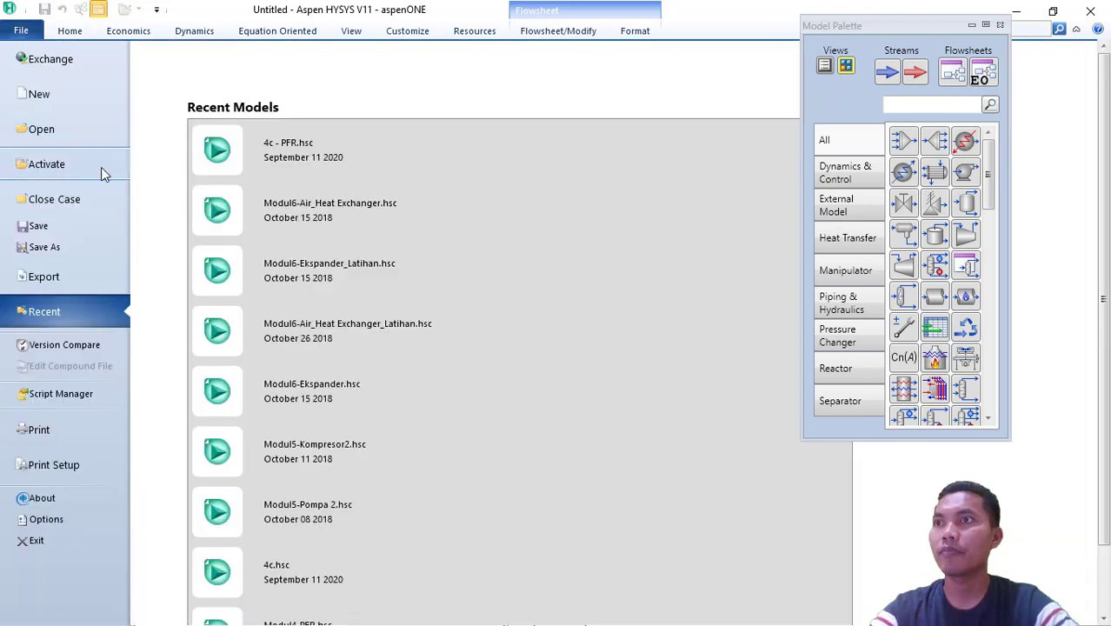
click(59, 247)
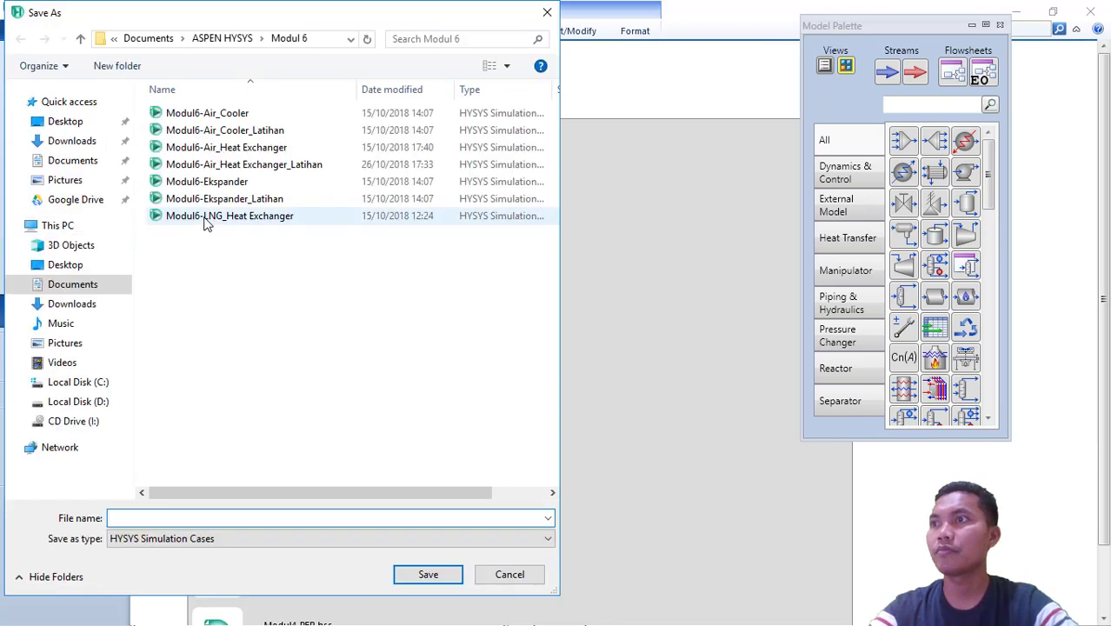
click(80, 38)
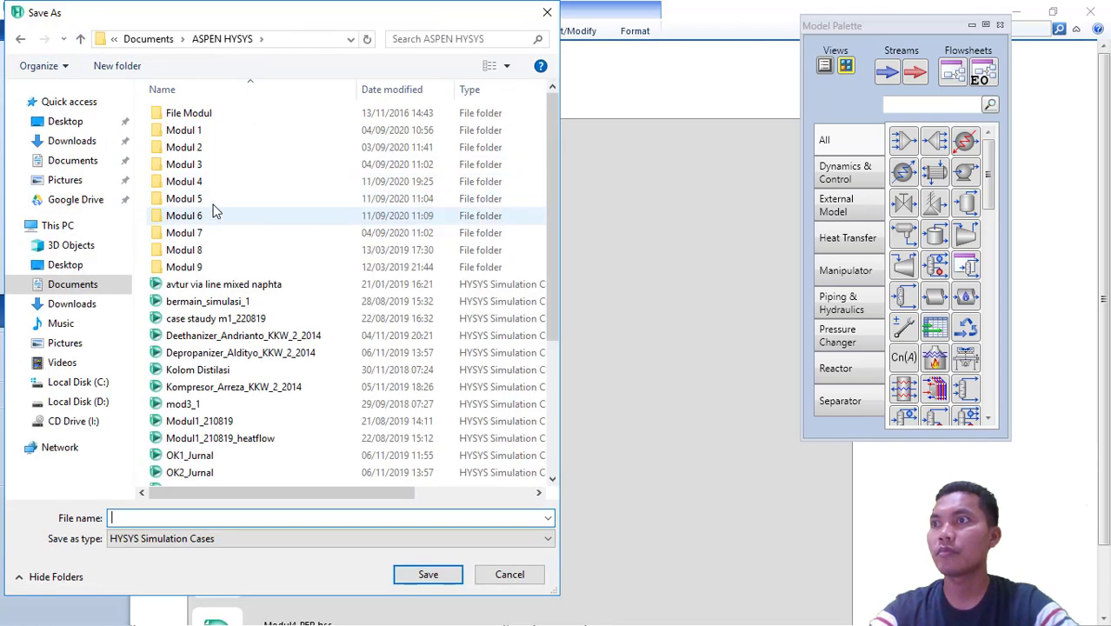
double_click(214, 199)
click(191, 517)
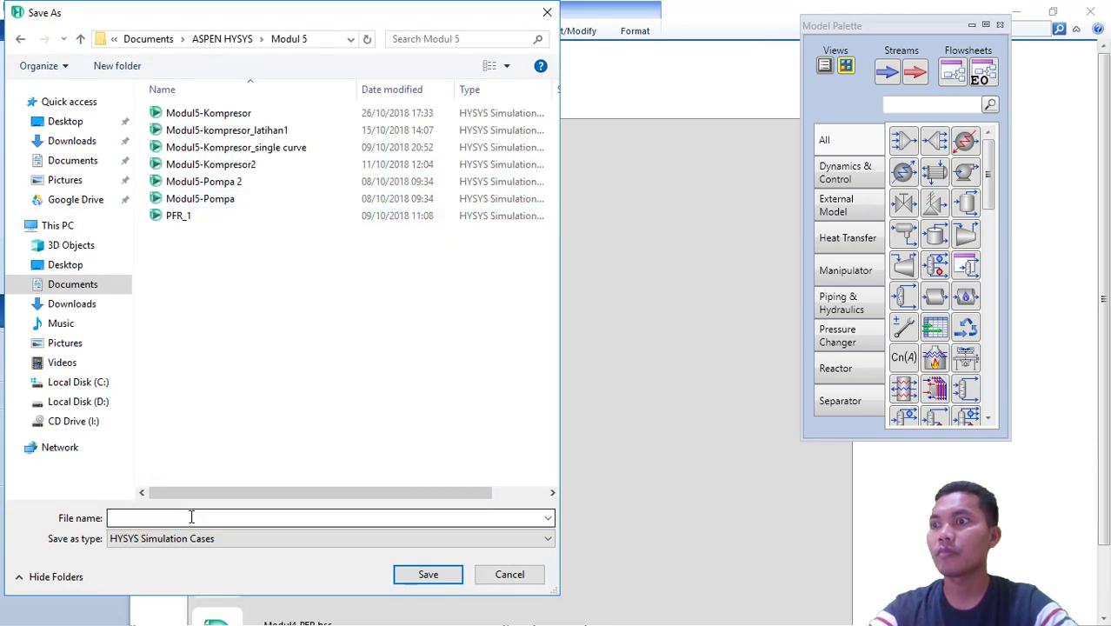
text(5)
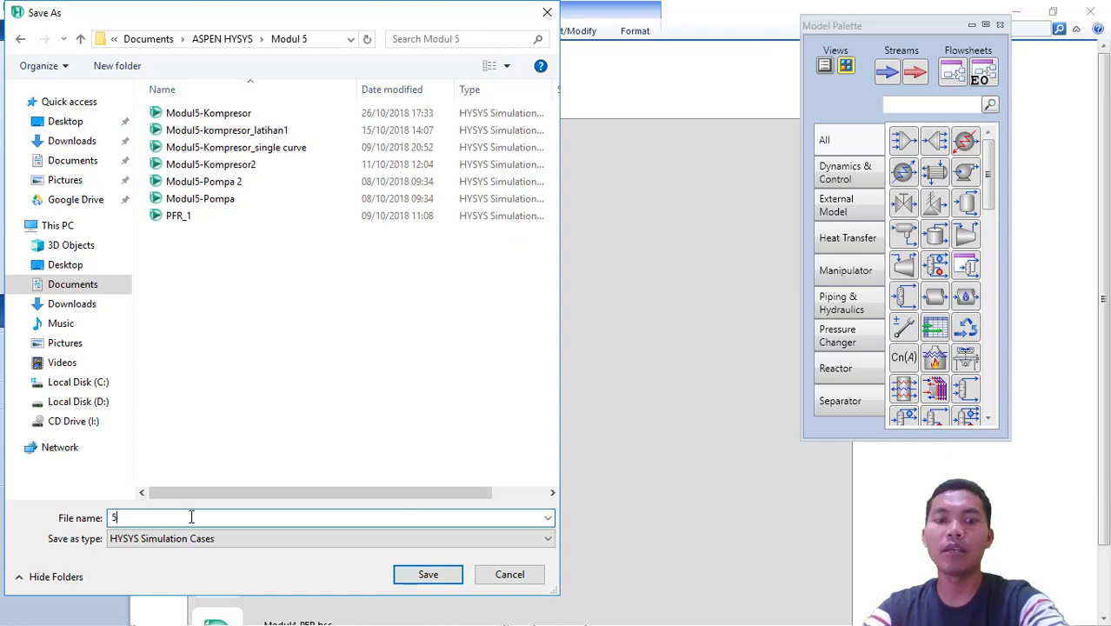
click(425, 581)
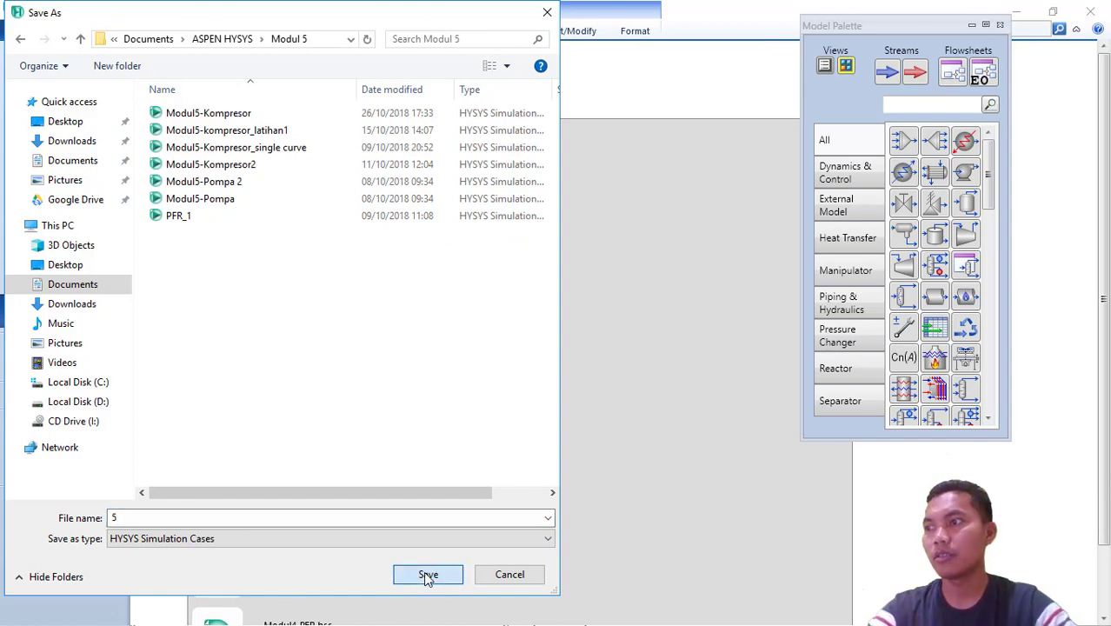
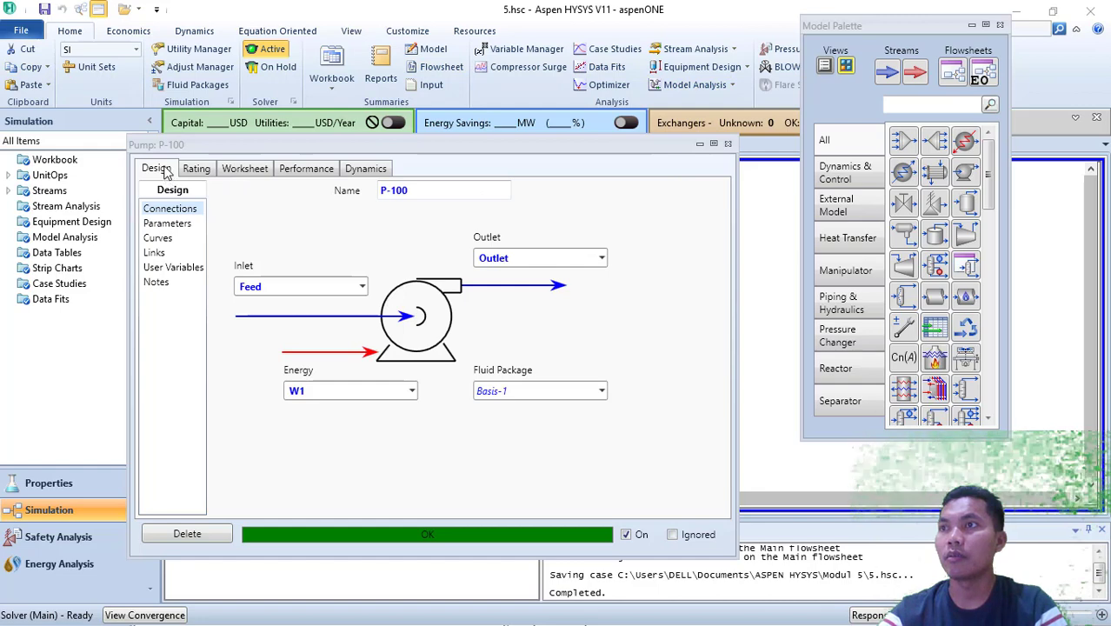
- Set the pump curve equation's Coefficient A to 1 and Coefficient B to 5,7e-002
click(161, 238)
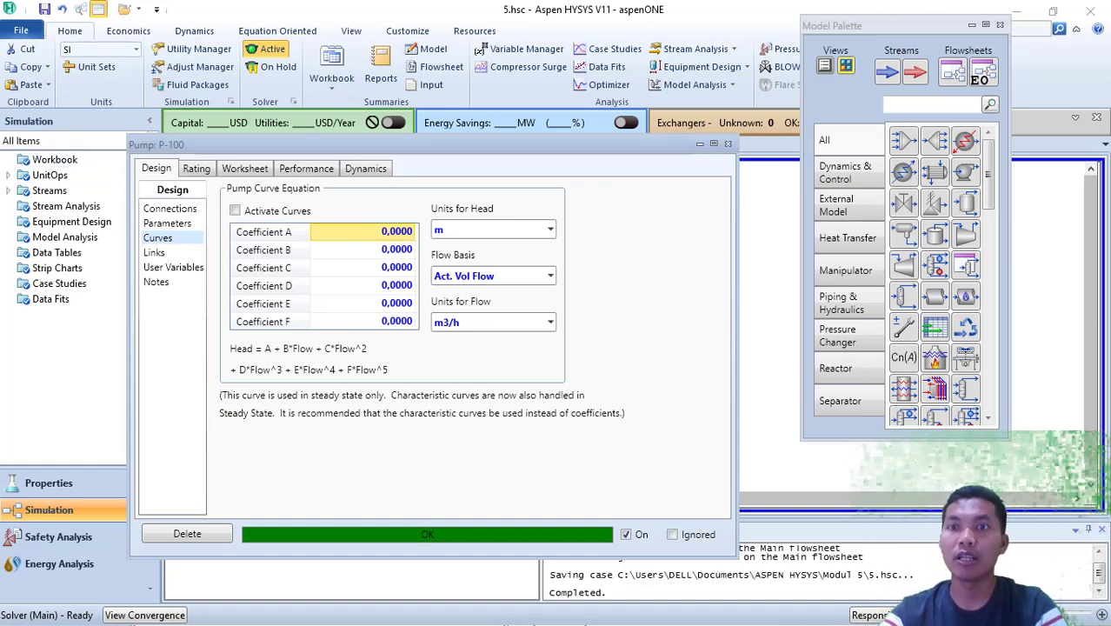
click(383, 234)
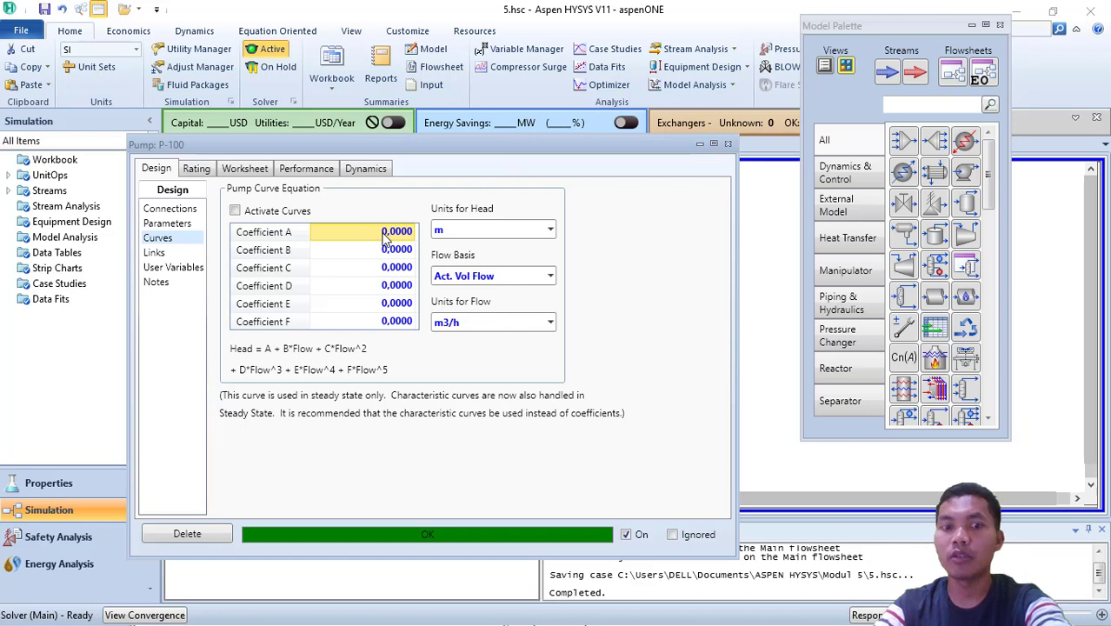
text(1)
key(Return)
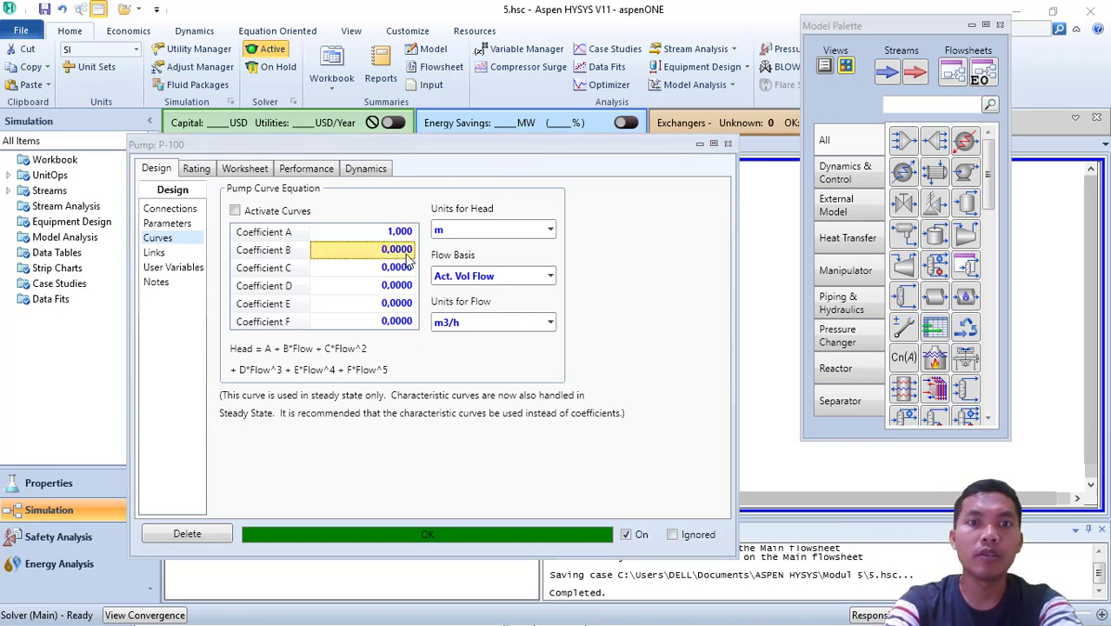
text(5,7)
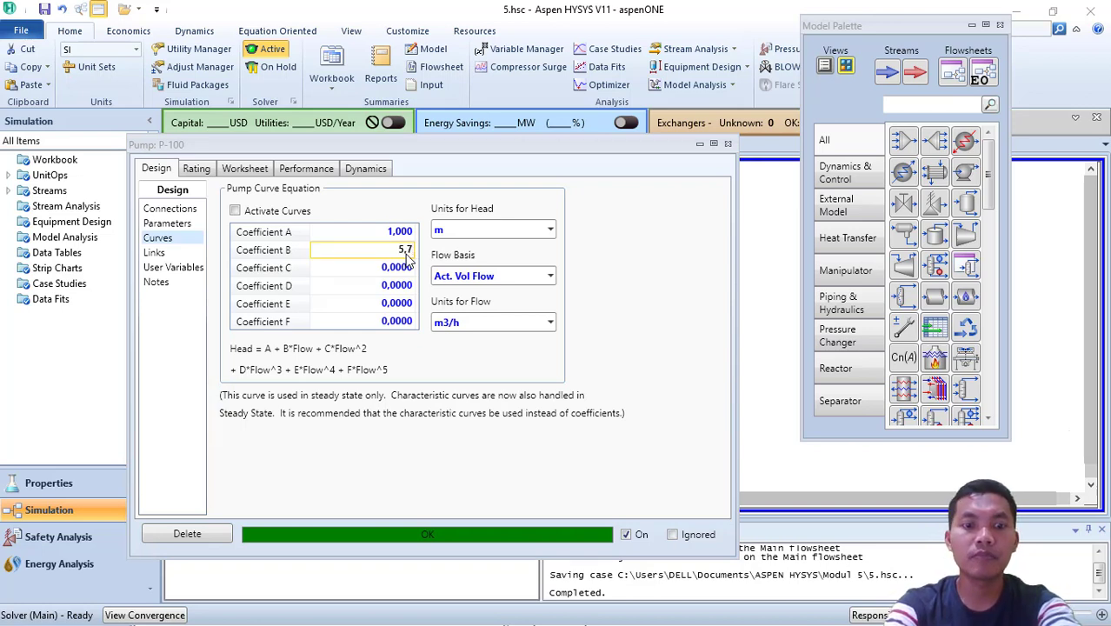
text(00e-)
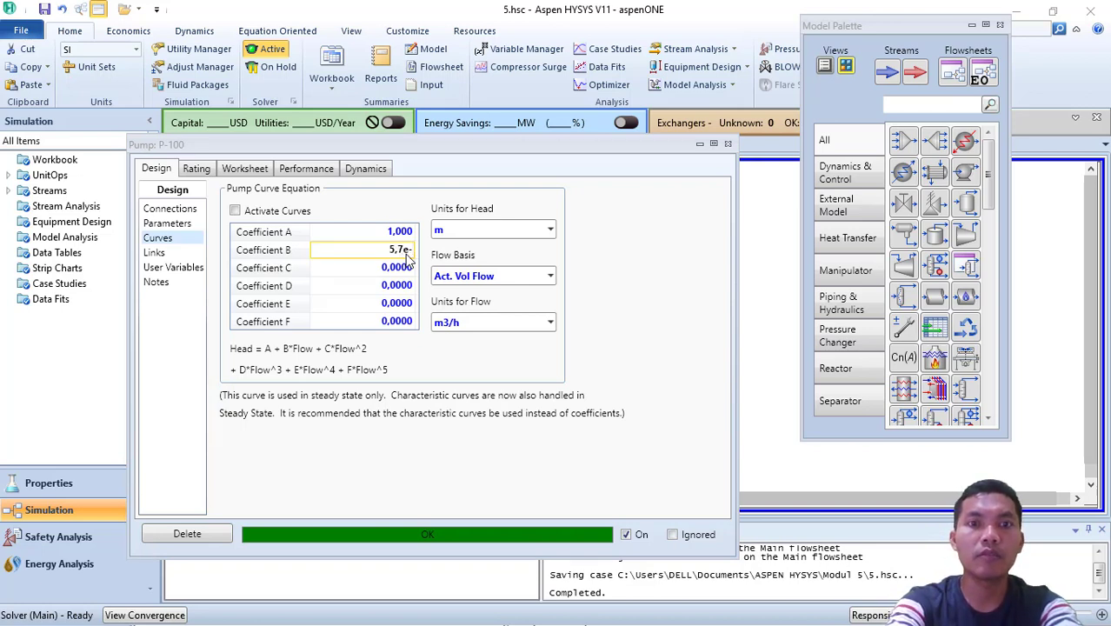
text(002)
key(Return)
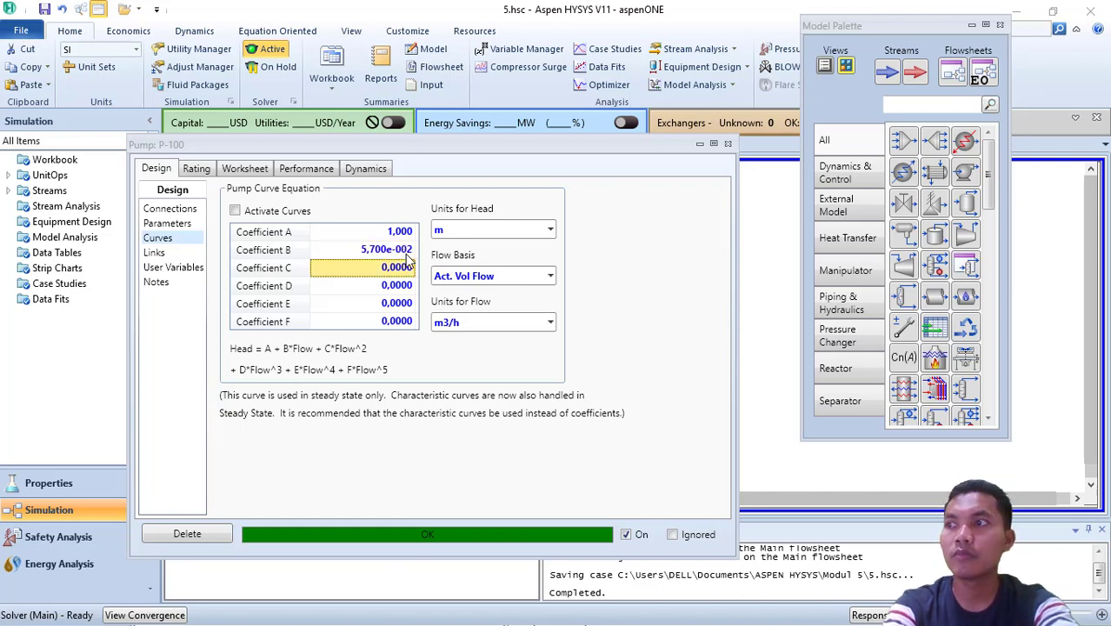
- Set the pump curve's Coefficient C to 4e-4 and Coefficient D to 2e-5
text(-)
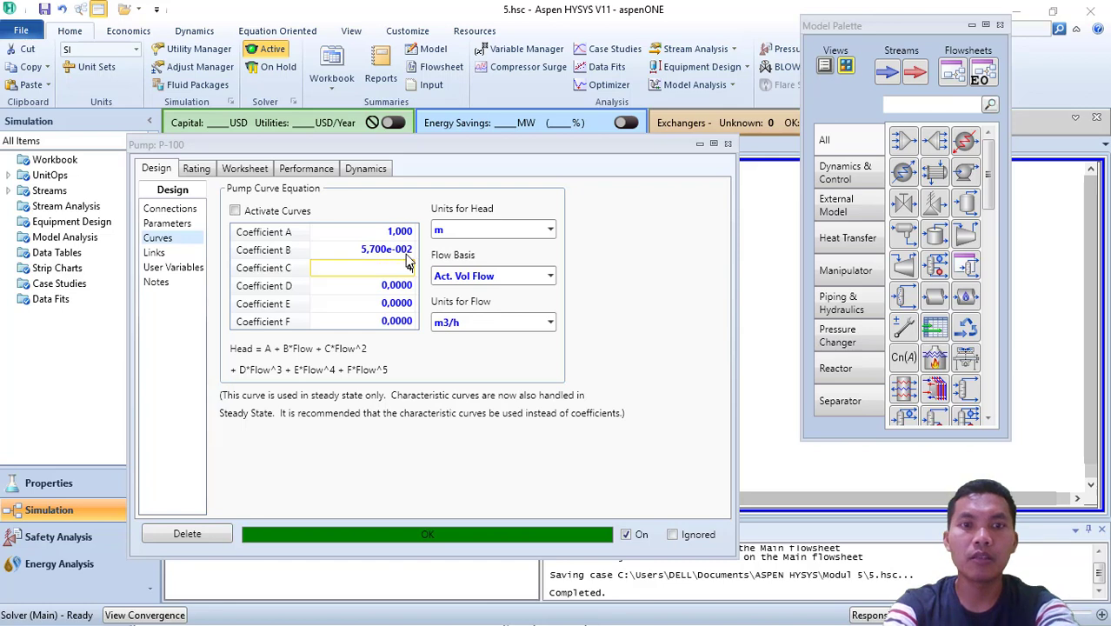
text(4e)
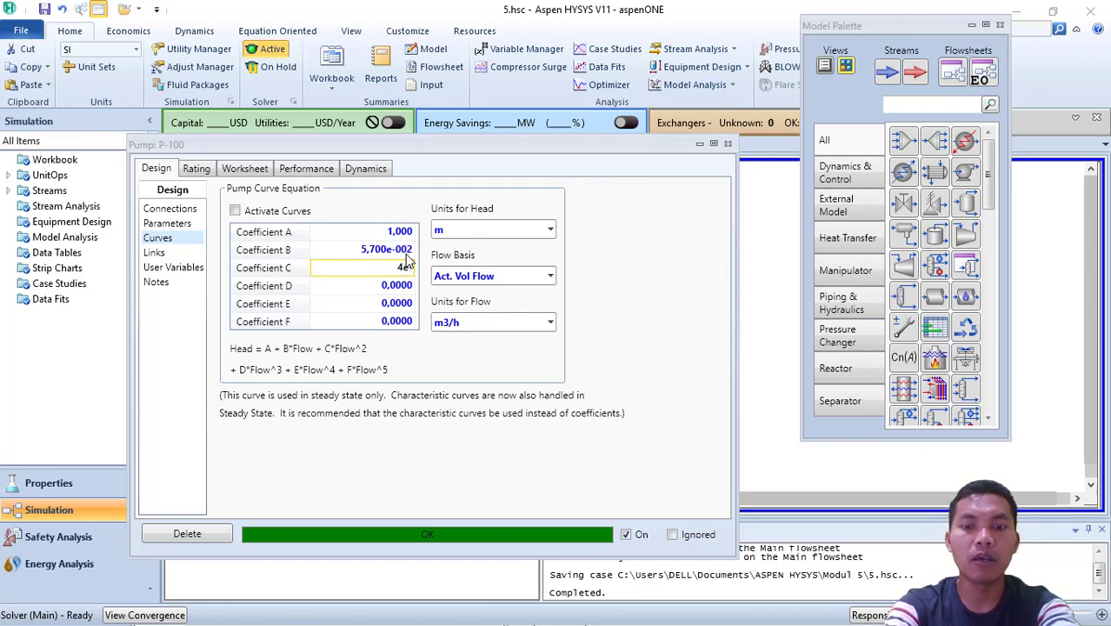
text(-)
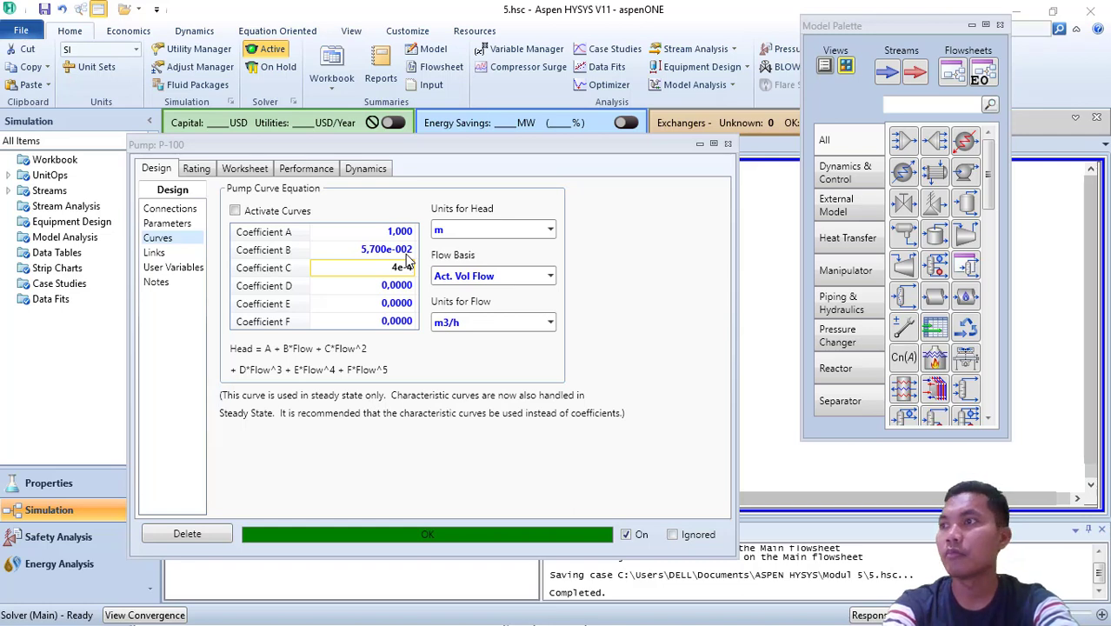
text(4)
key(Return)
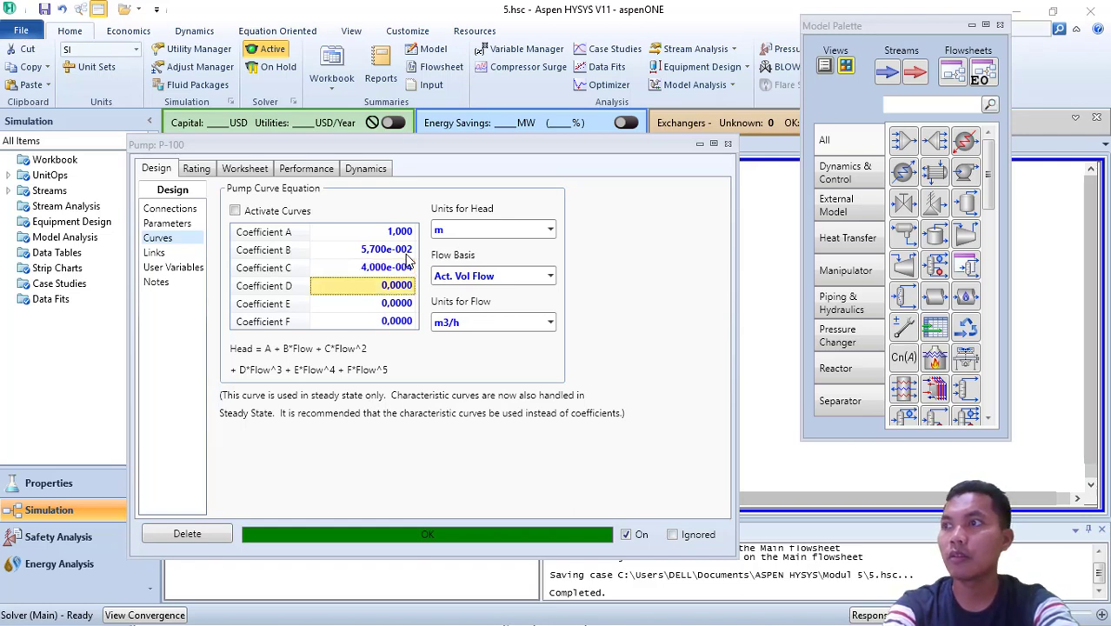
text(2)
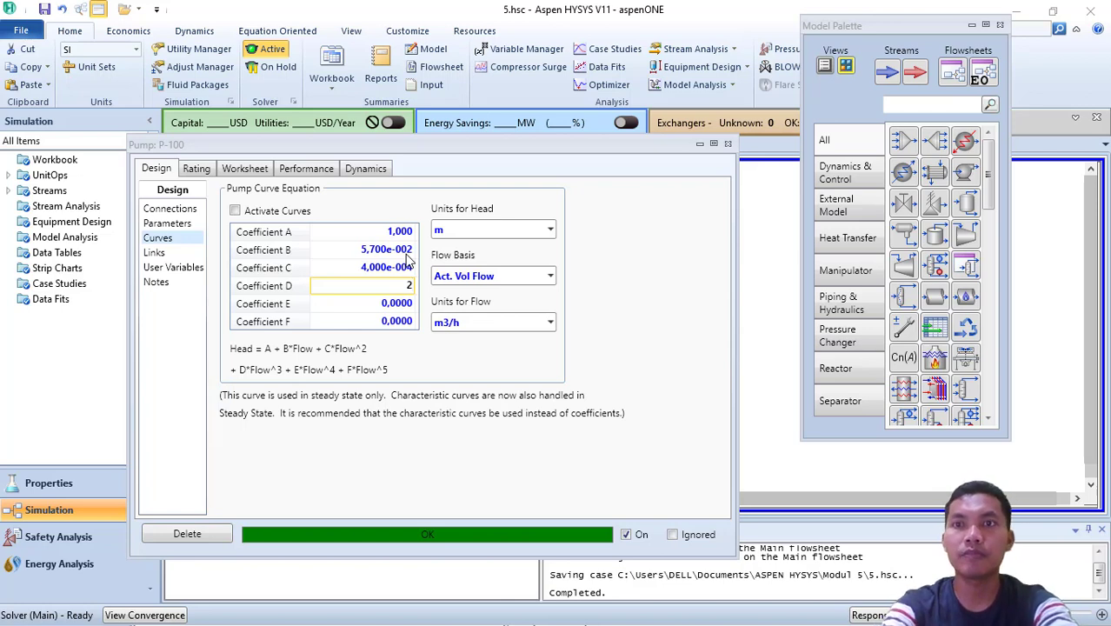
text(e)
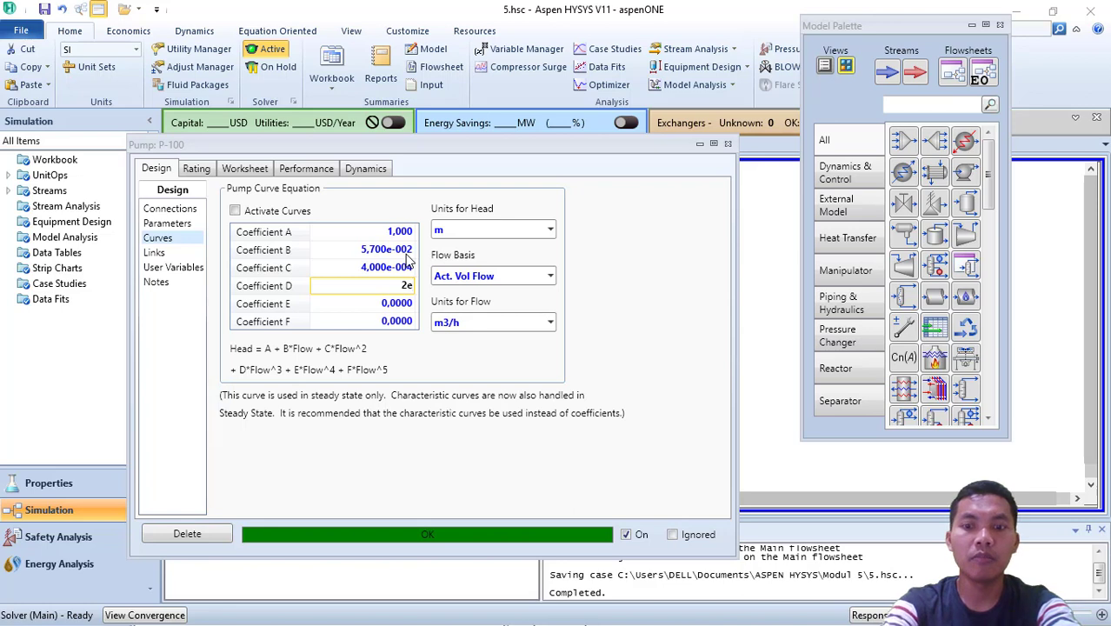
text(-5)
key(Return)
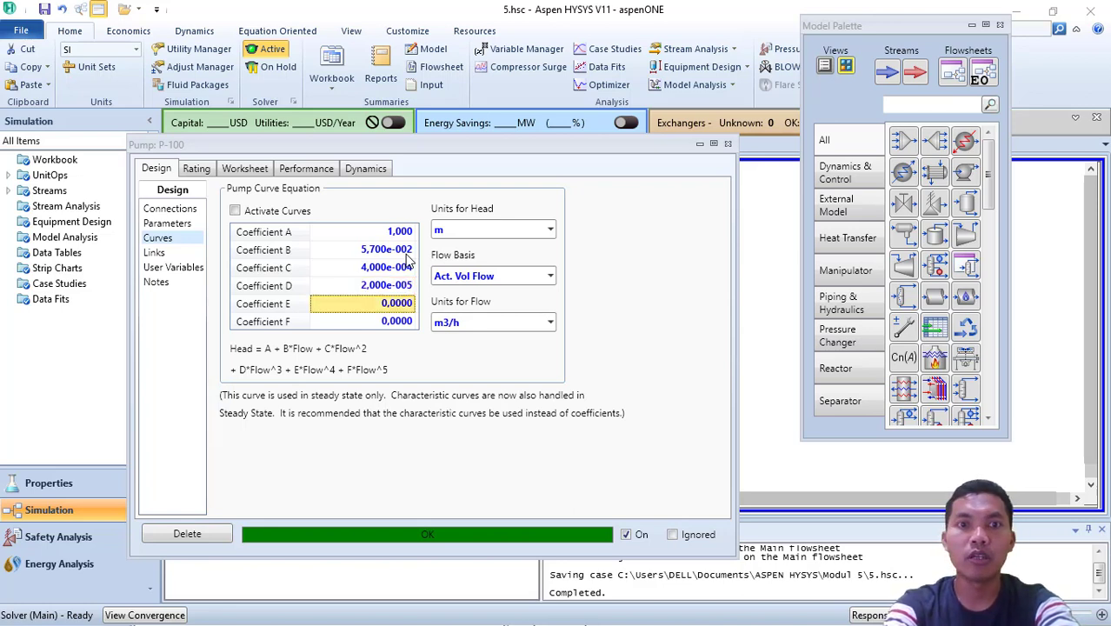
- Set the pump curve's Coefficient E to 6e-5 and Coefficient F to 8,7e-6
text(6)
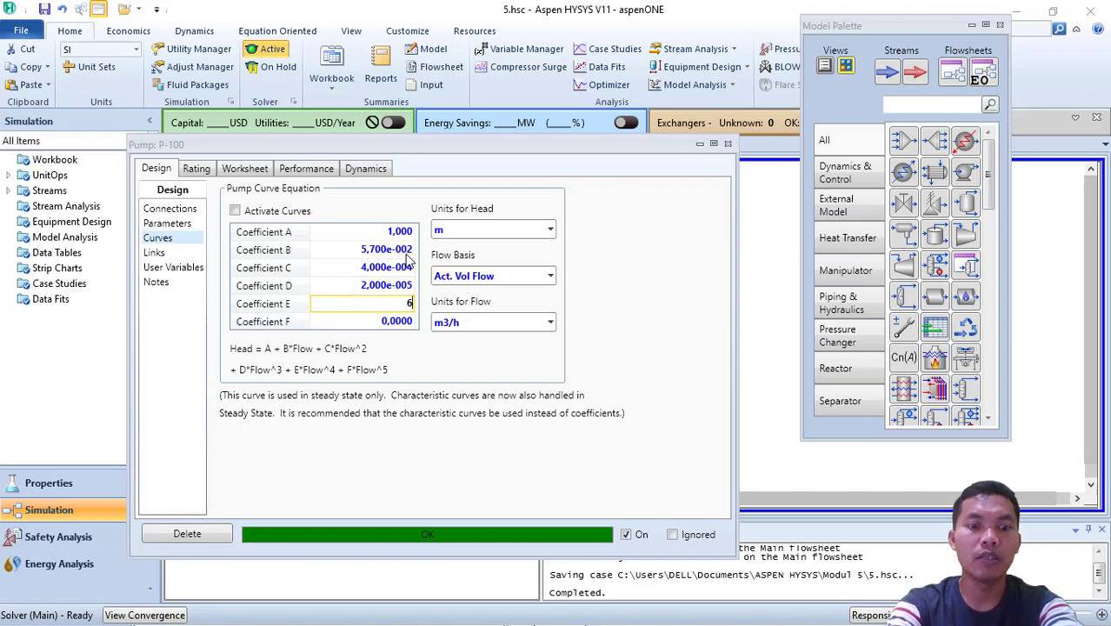
text(e-5)
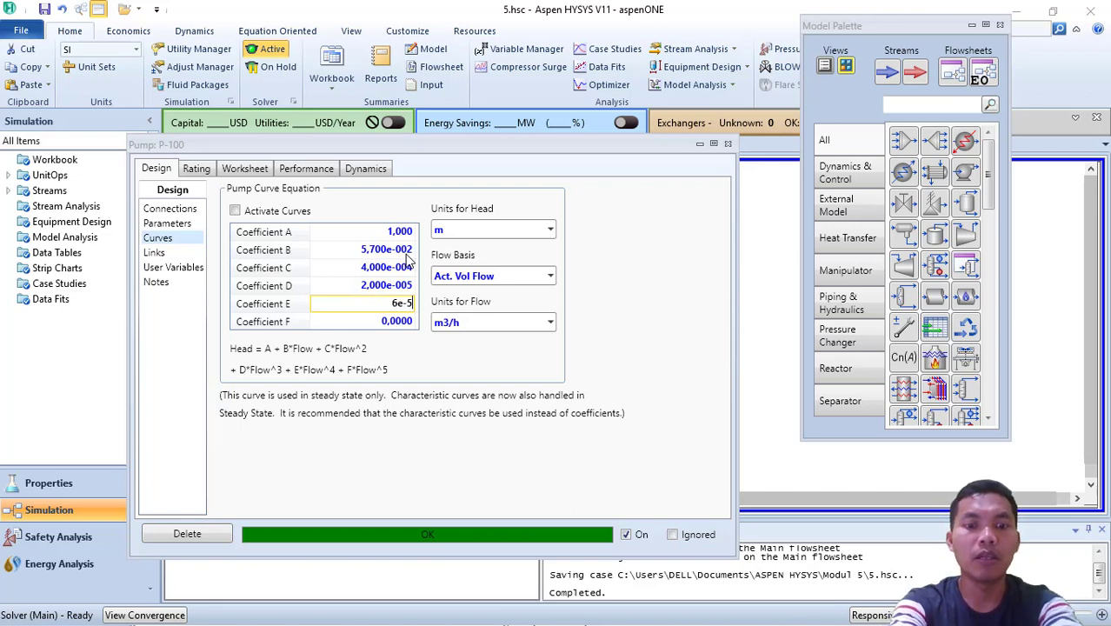
key(Return)
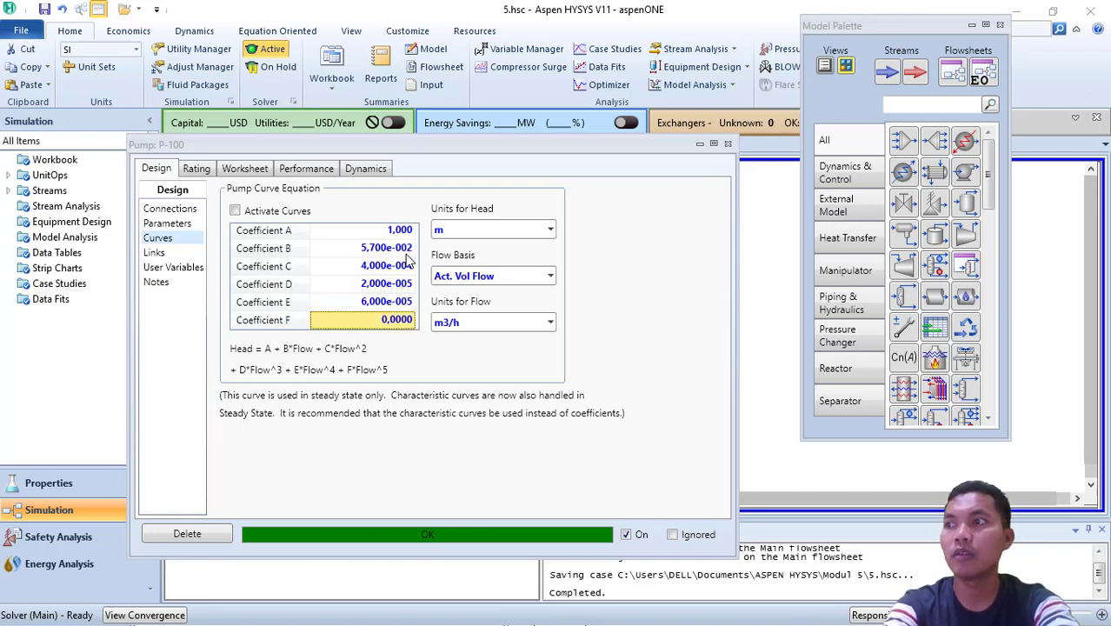
text(8)
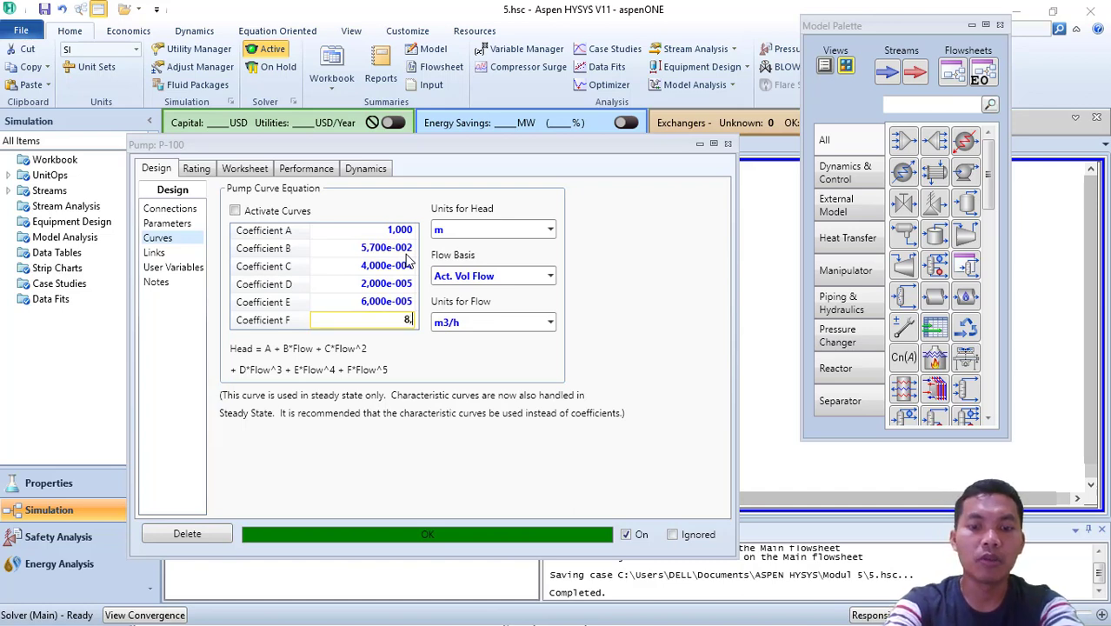
text(,7)
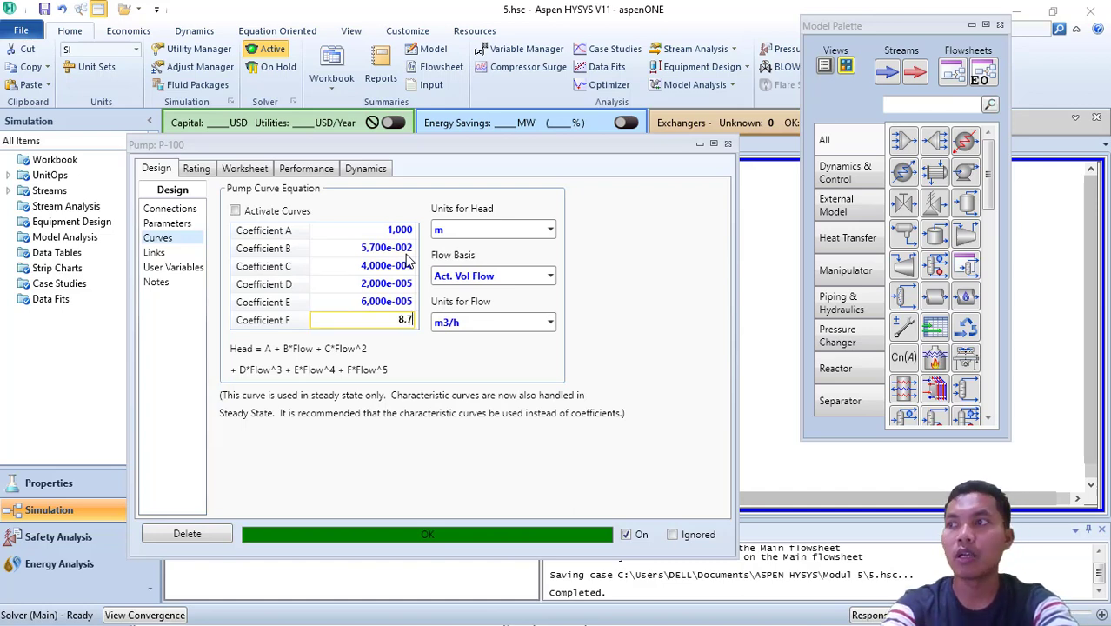
text(e-6)
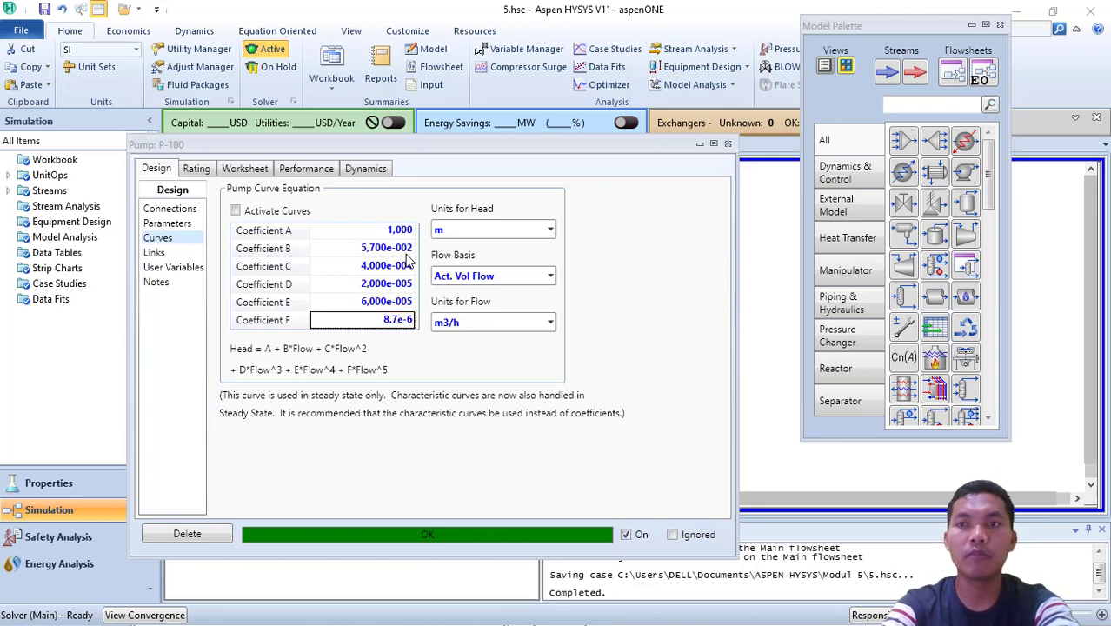
key(Return)
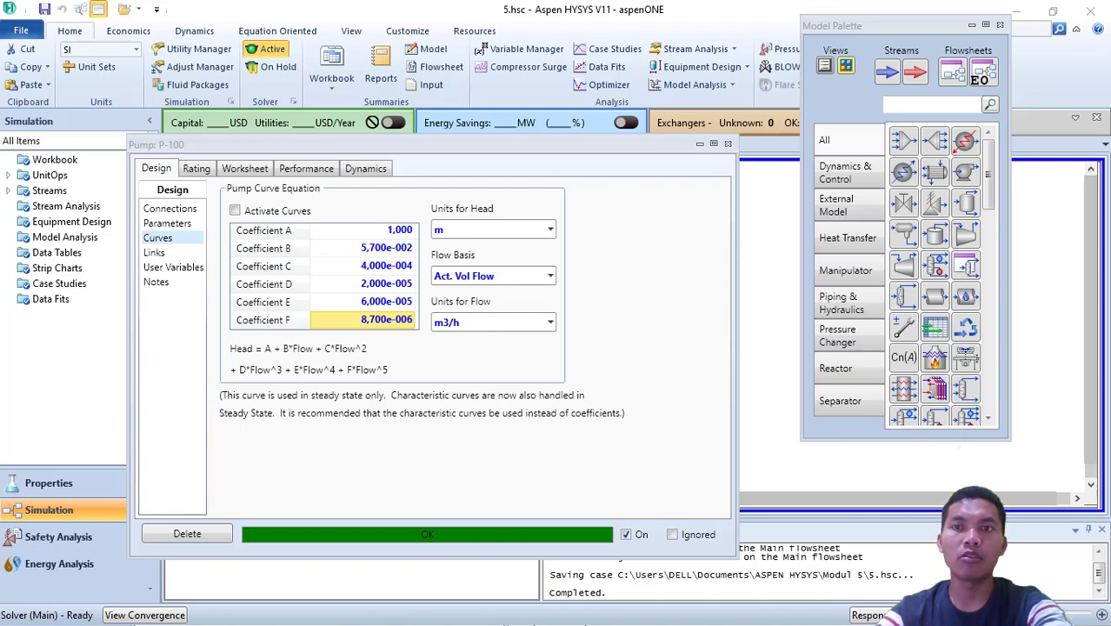
key(Up)
key(Up)
key(Up)
key(Up)
key(Up)
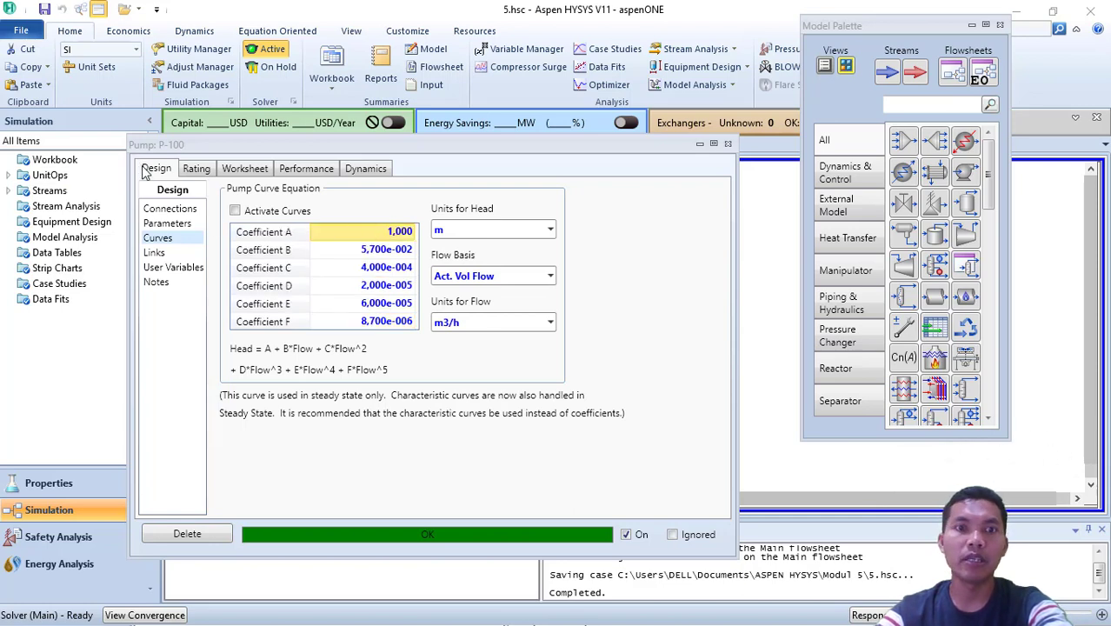
- Check the pump's Delta P in its design parameters
click(168, 226)
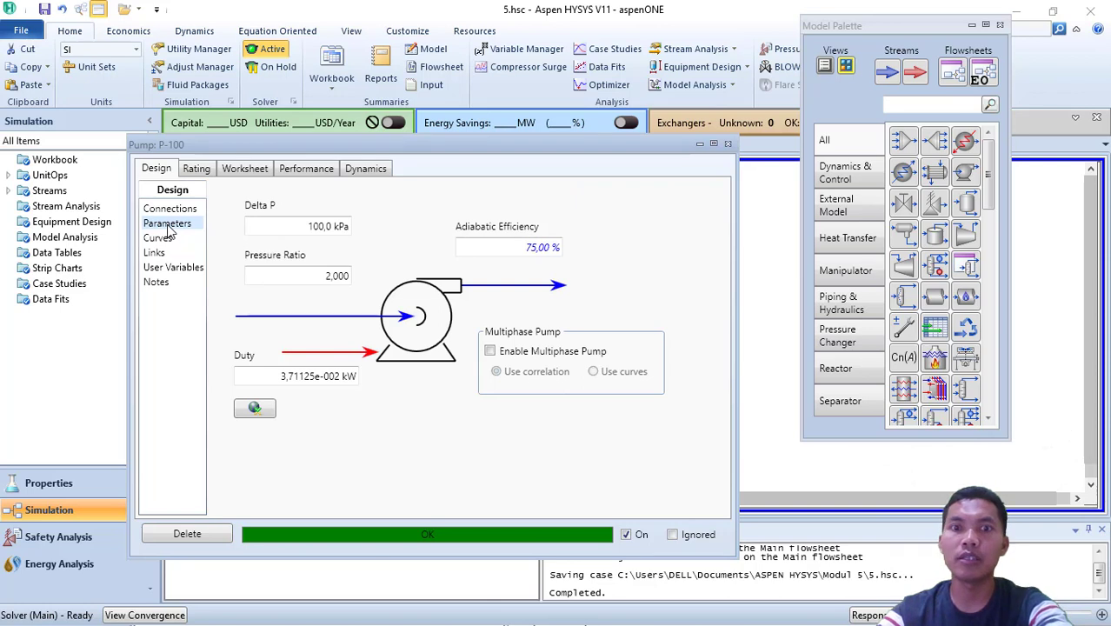
click(286, 223)
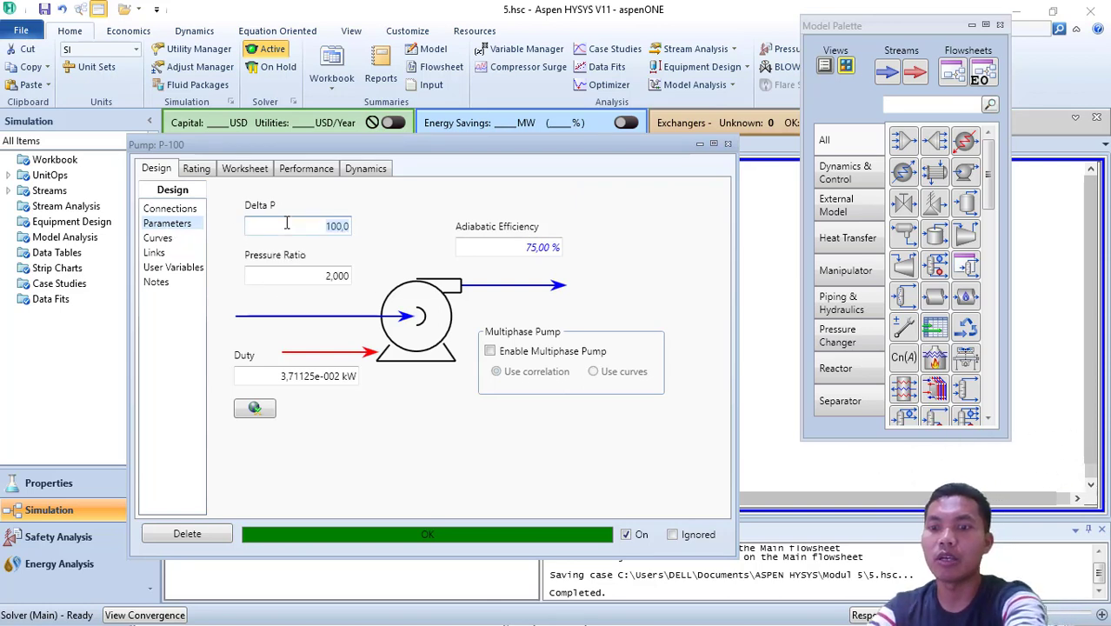
click(371, 226)
drag(305, 226, 366, 228)
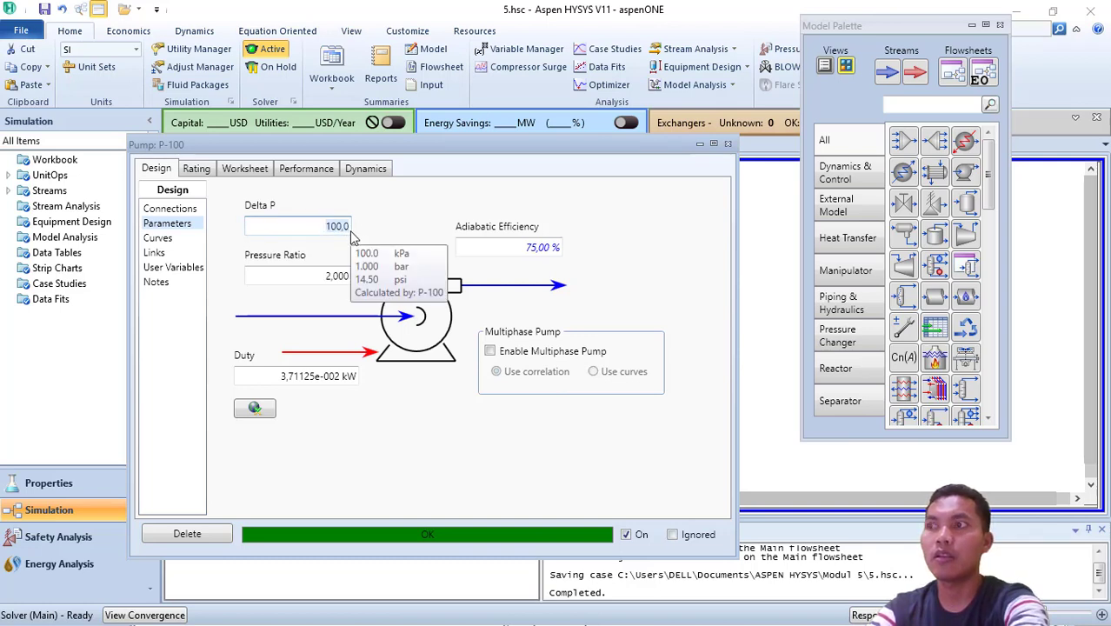
click(377, 212)
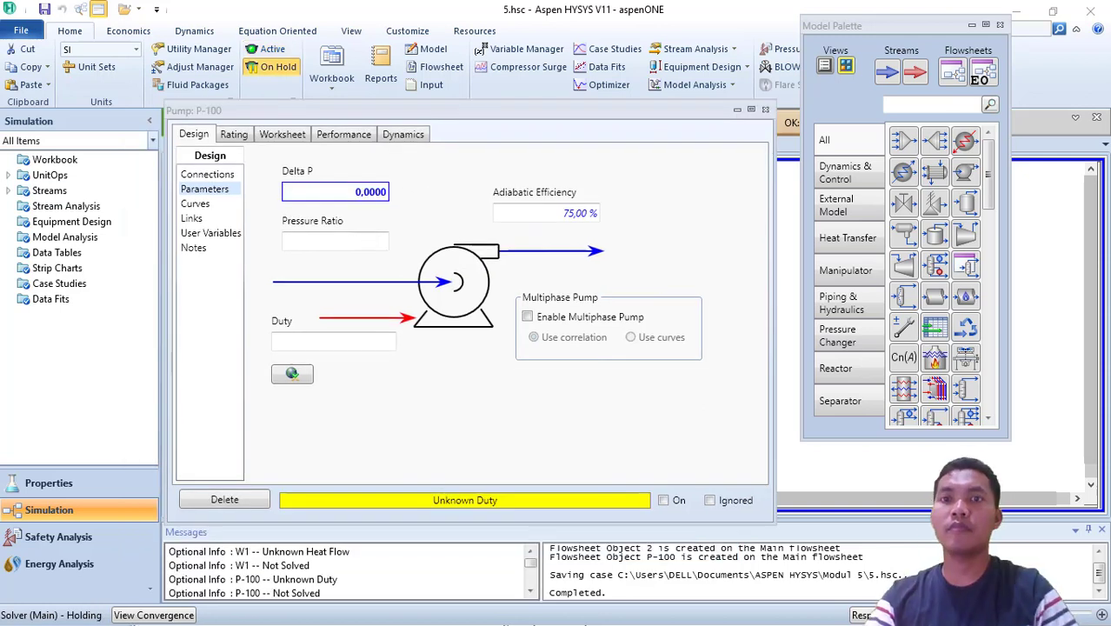
- Try to clear the pump's Delta P value
click(383, 192)
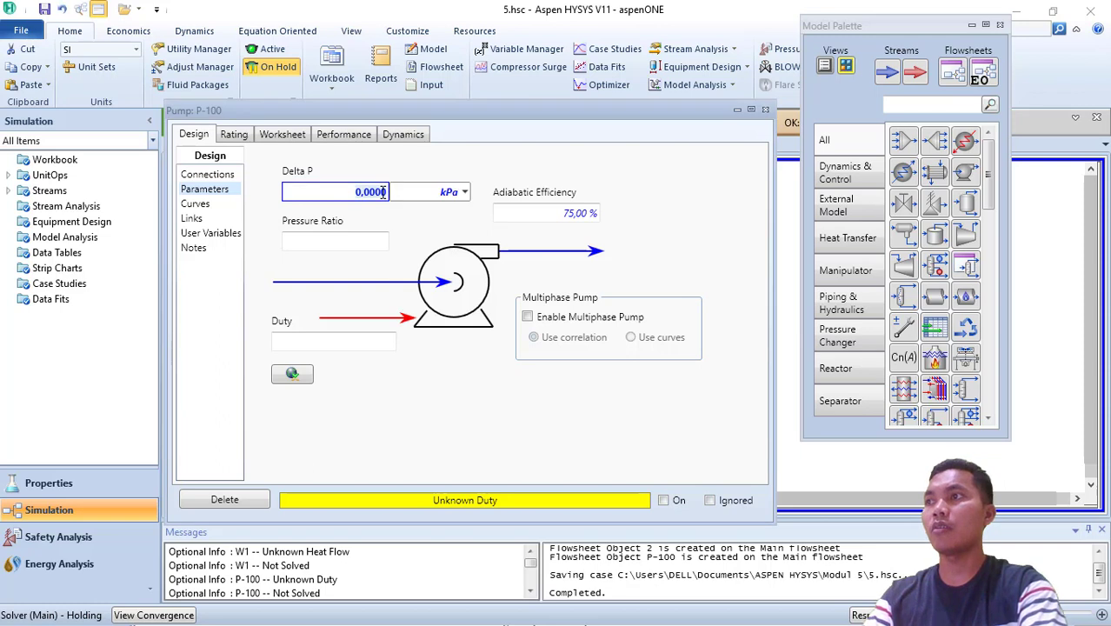
key(Delete)
click(395, 161)
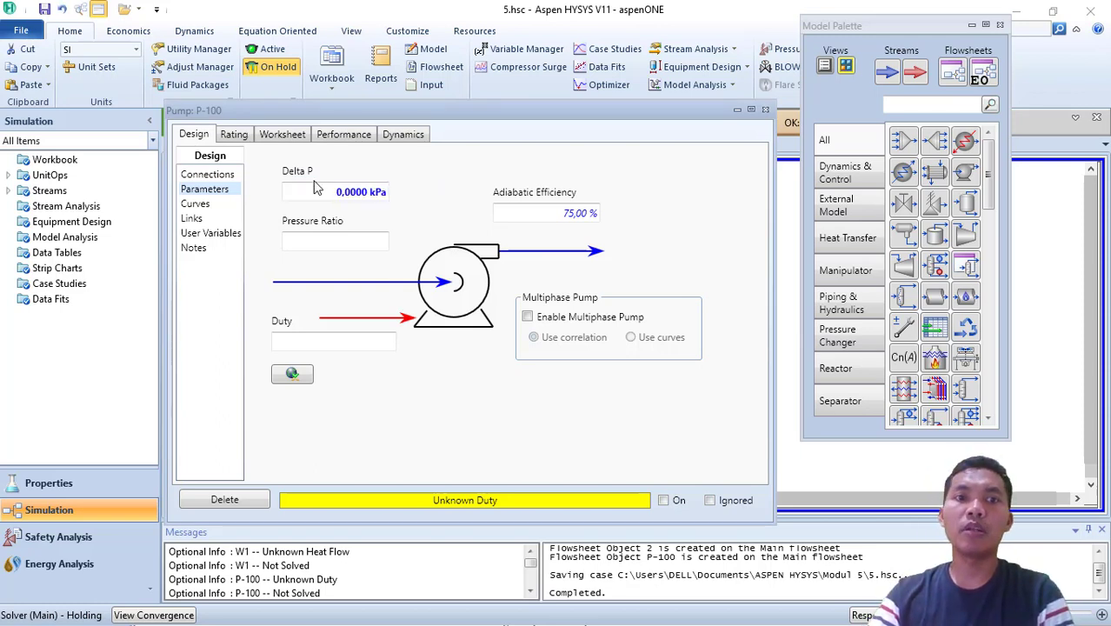
- Clear the Outlet stream's pressure in the pump's worksheet conditions
click(287, 135)
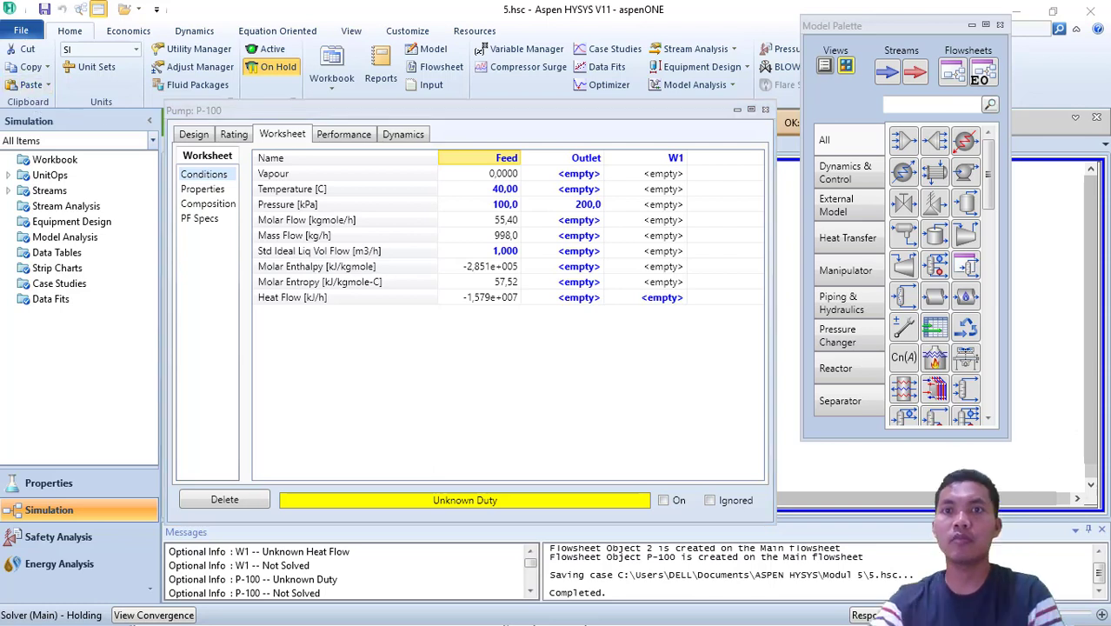
click(588, 208)
key(Delete)
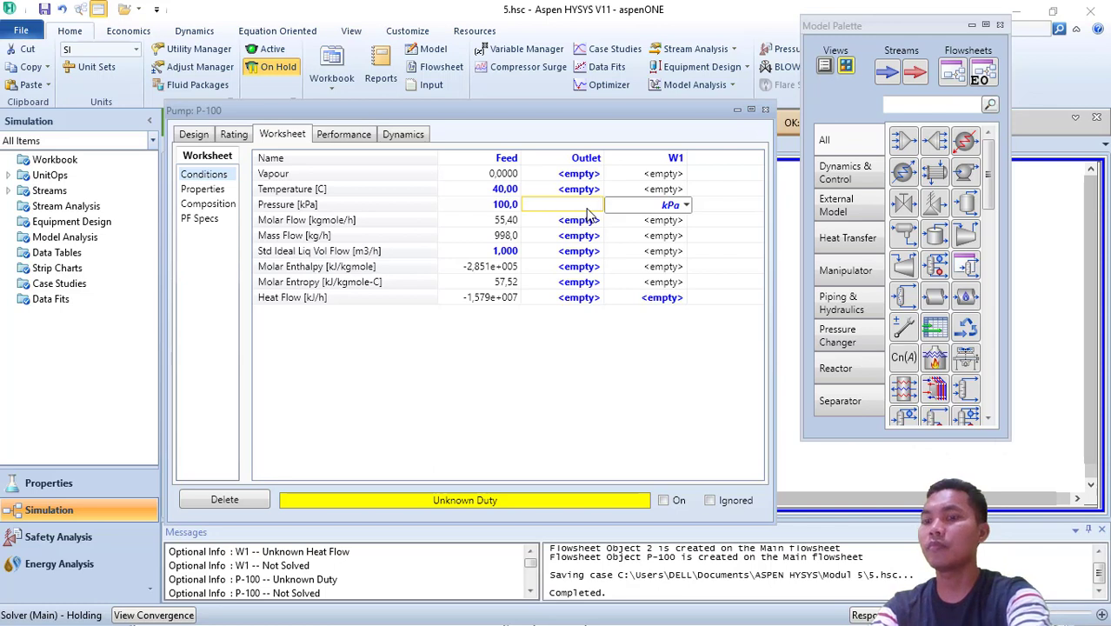
key(Return)
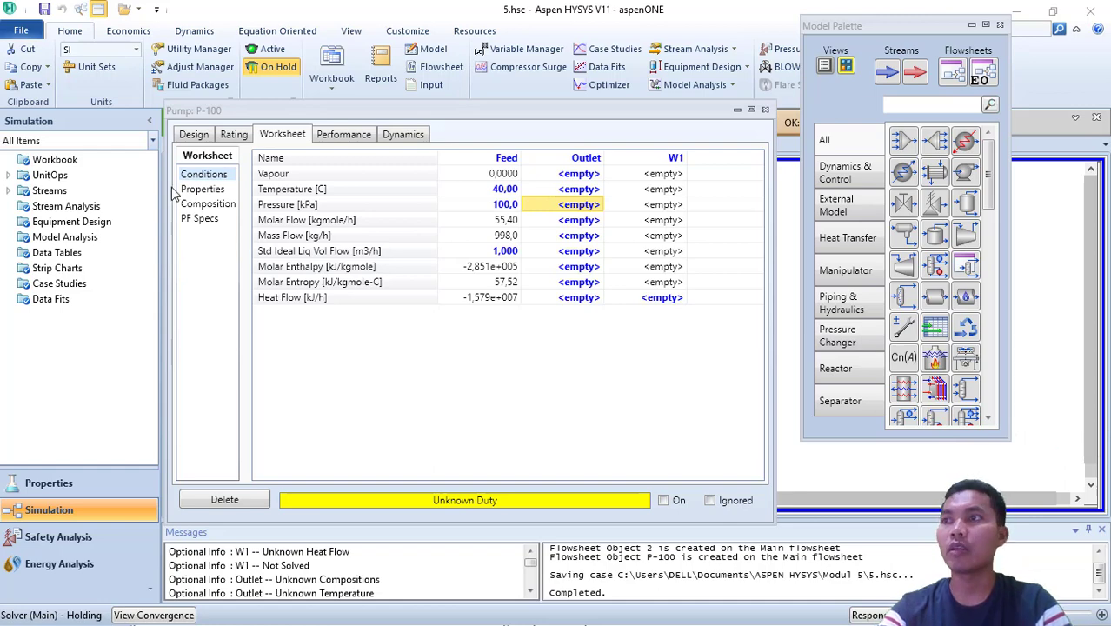
- Activate the pump curve equation for pump P-100, accept the curve method notice, and switch the pump on
click(195, 134)
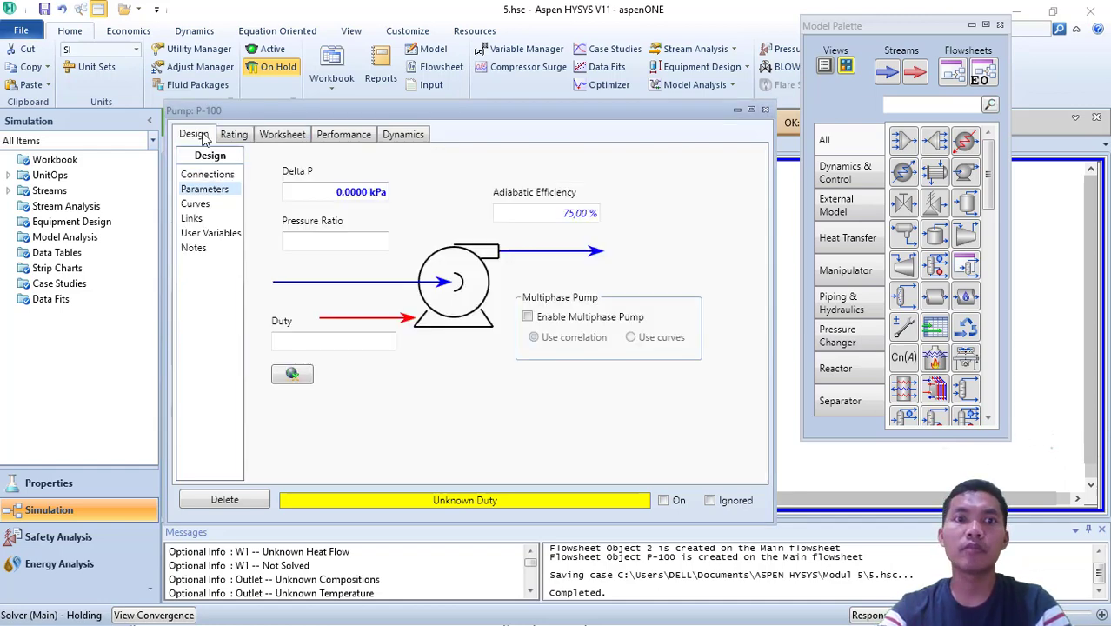
click(193, 207)
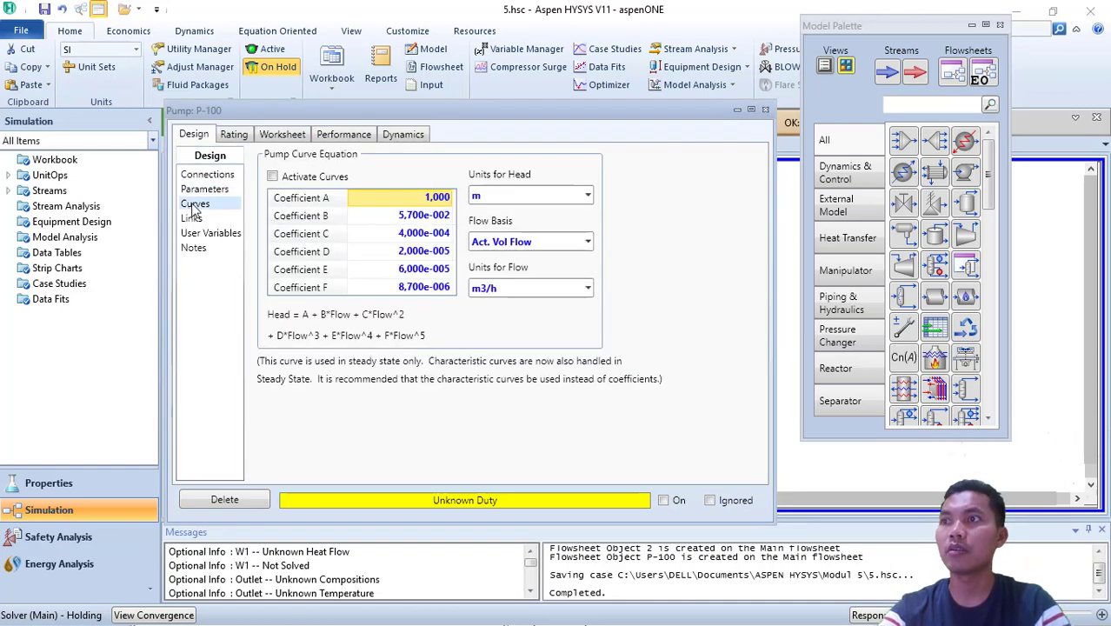
click(272, 177)
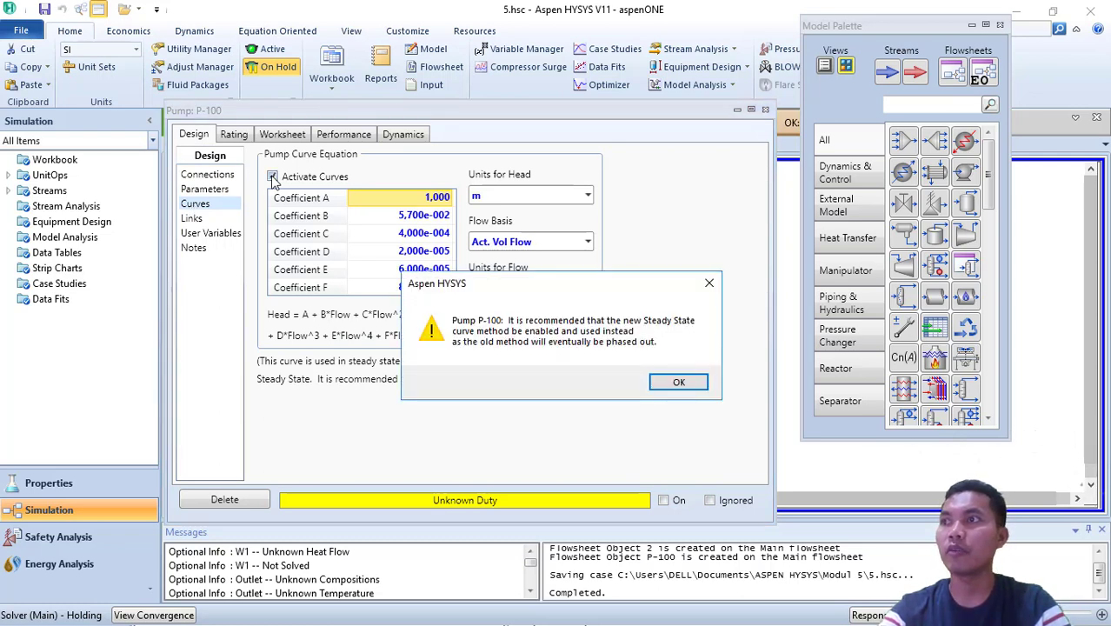
click(679, 384)
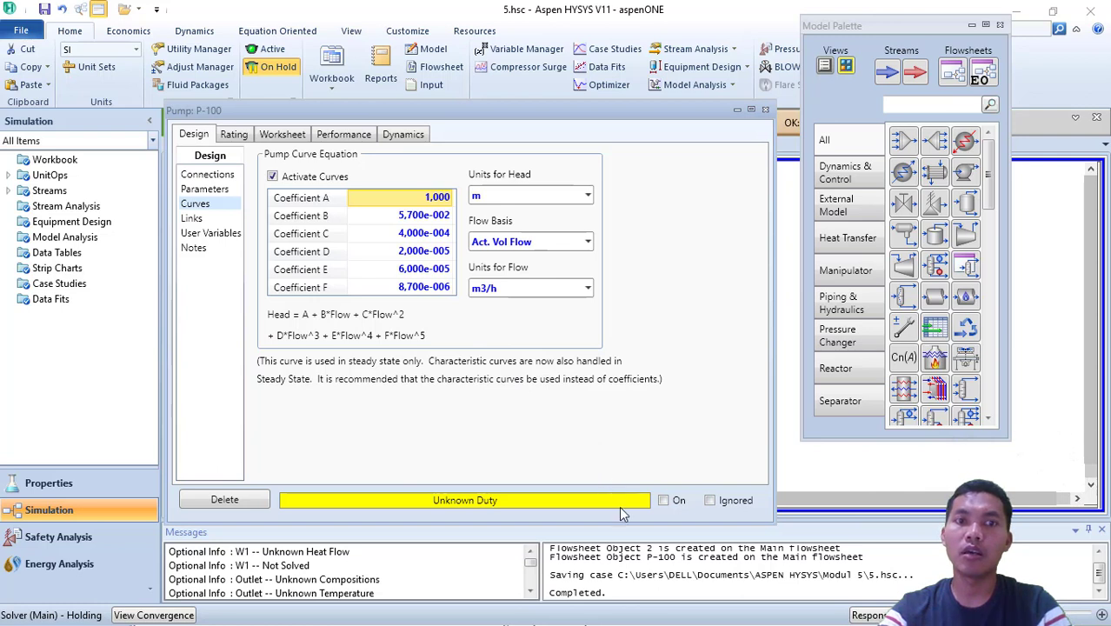
click(667, 503)
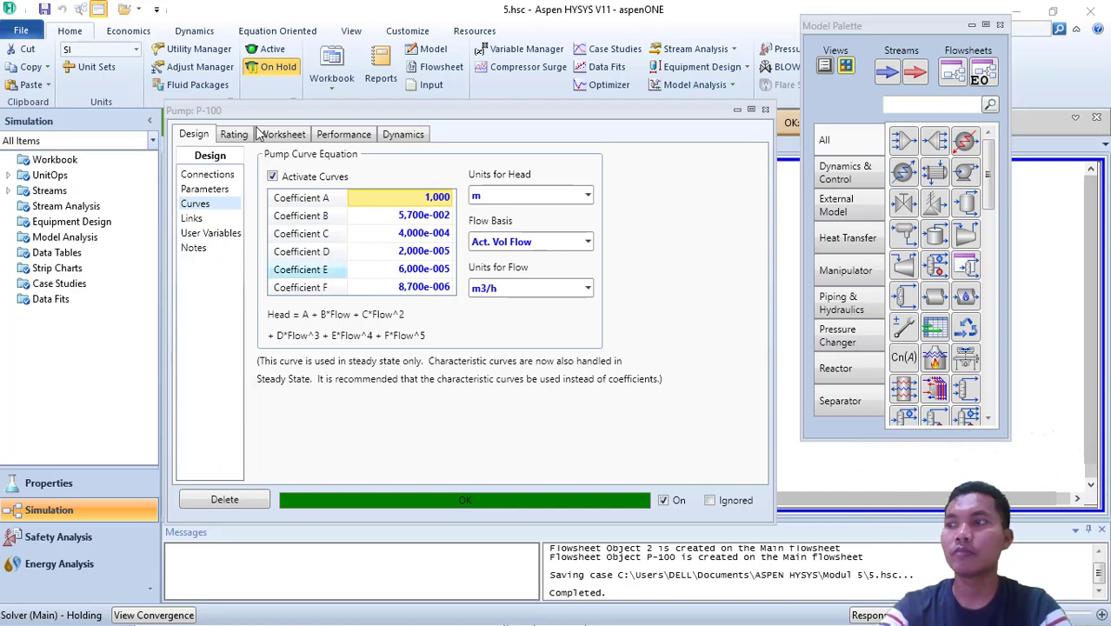
- Set the solver to active and review the pump's calculated design parameters
click(266, 49)
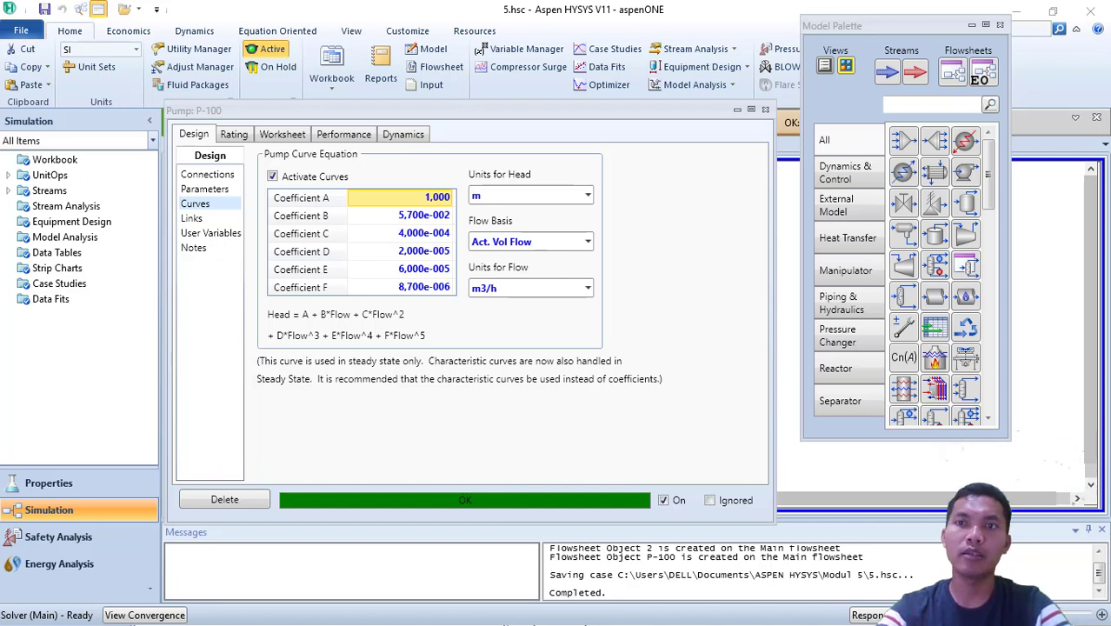
click(205, 189)
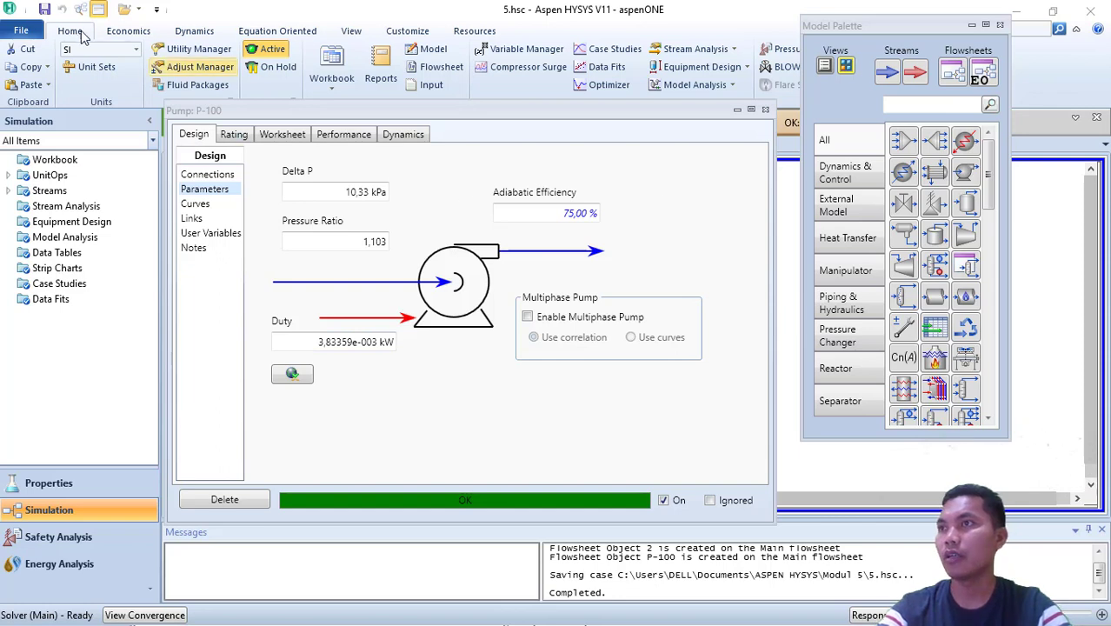
- Save the case, close the pump's property window, and bring up the options for creating a new file
click(45, 8)
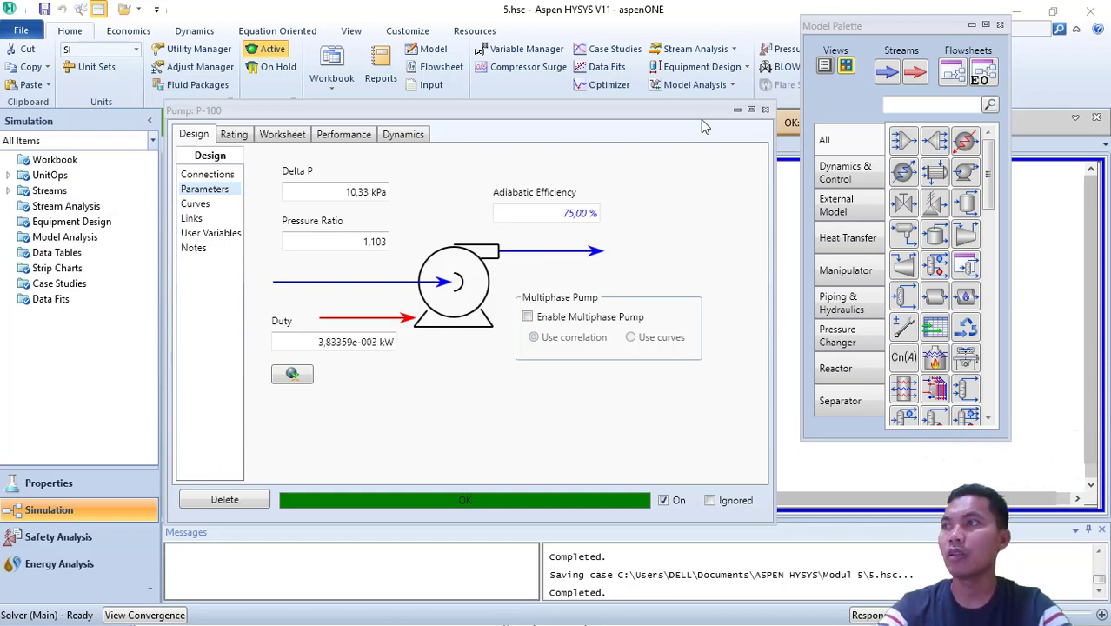
click(765, 112)
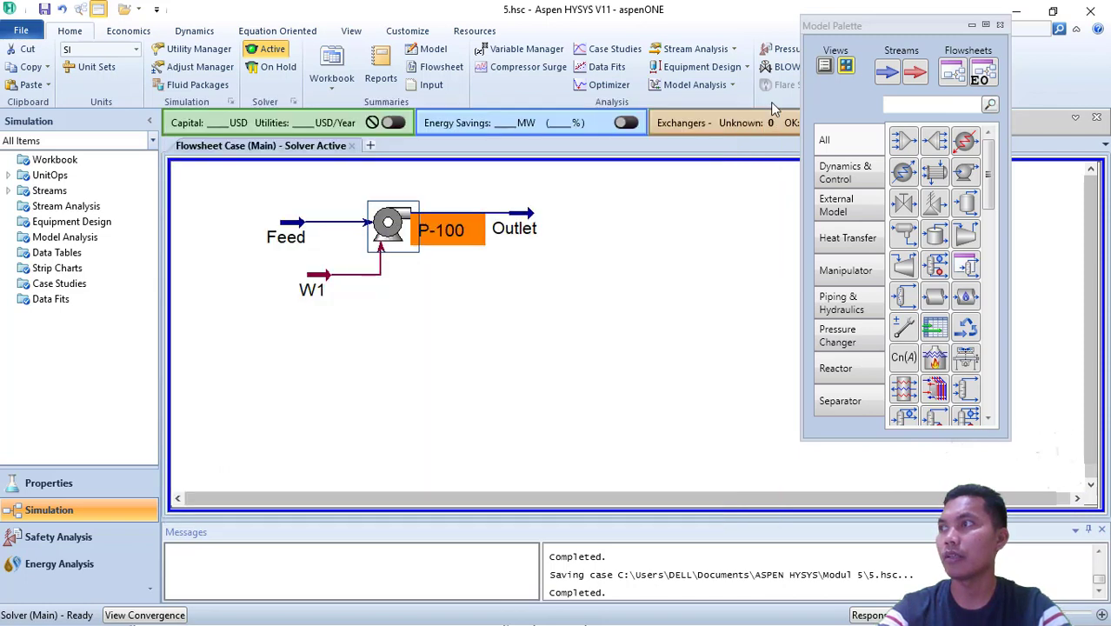
click(588, 256)
key(alt+f)
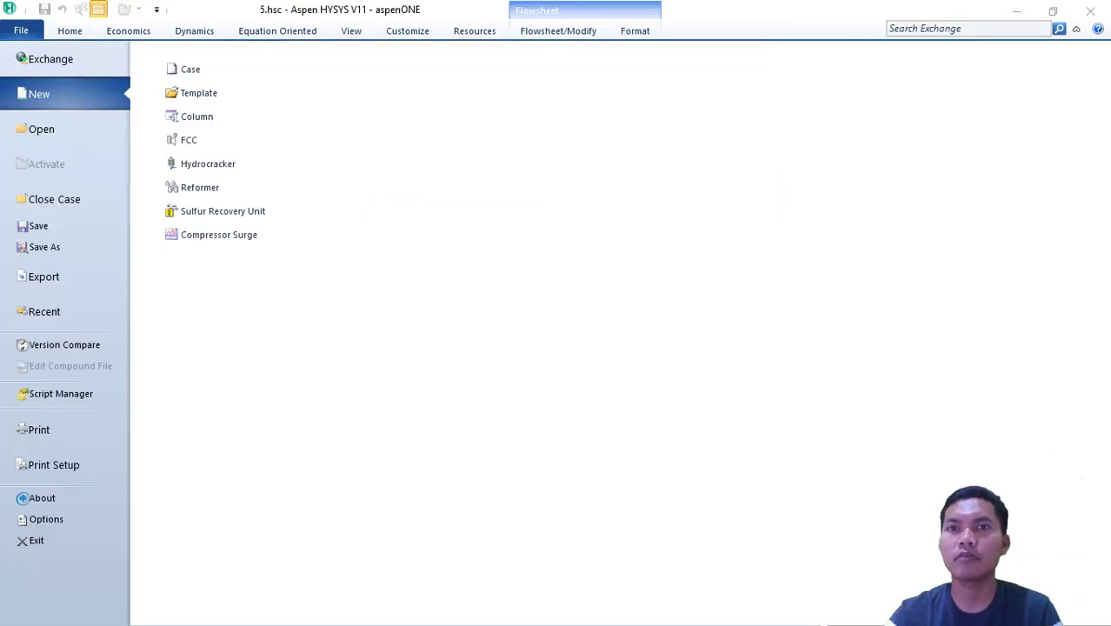
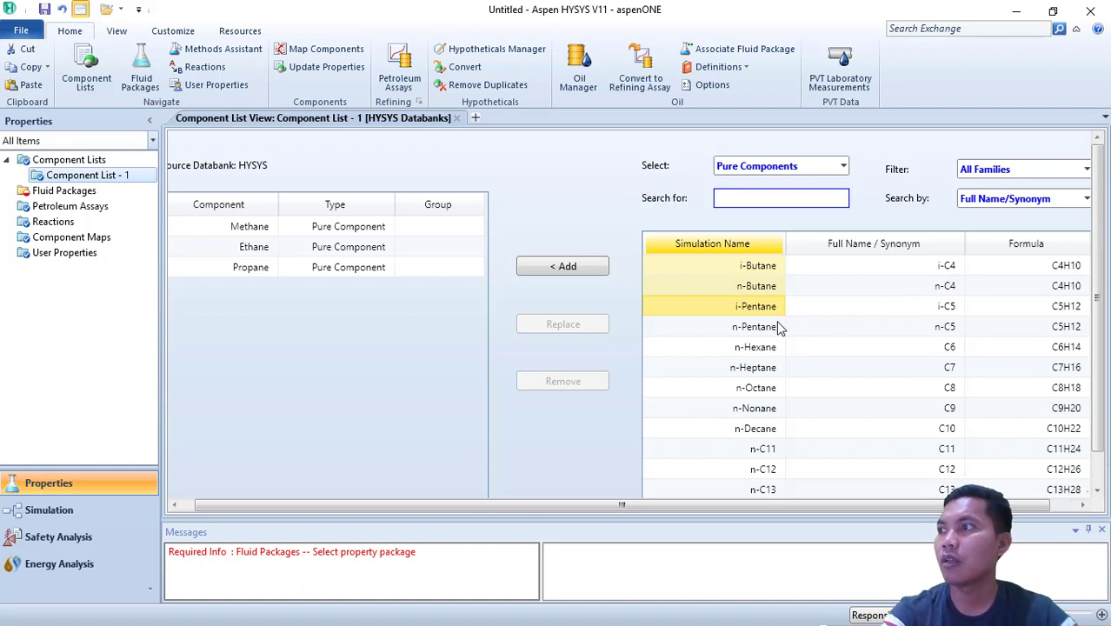
- Add i-Butane, n-Butane, i-Pentane, n-Pentane and n-Hexane to Component List - 1
click(554, 275)
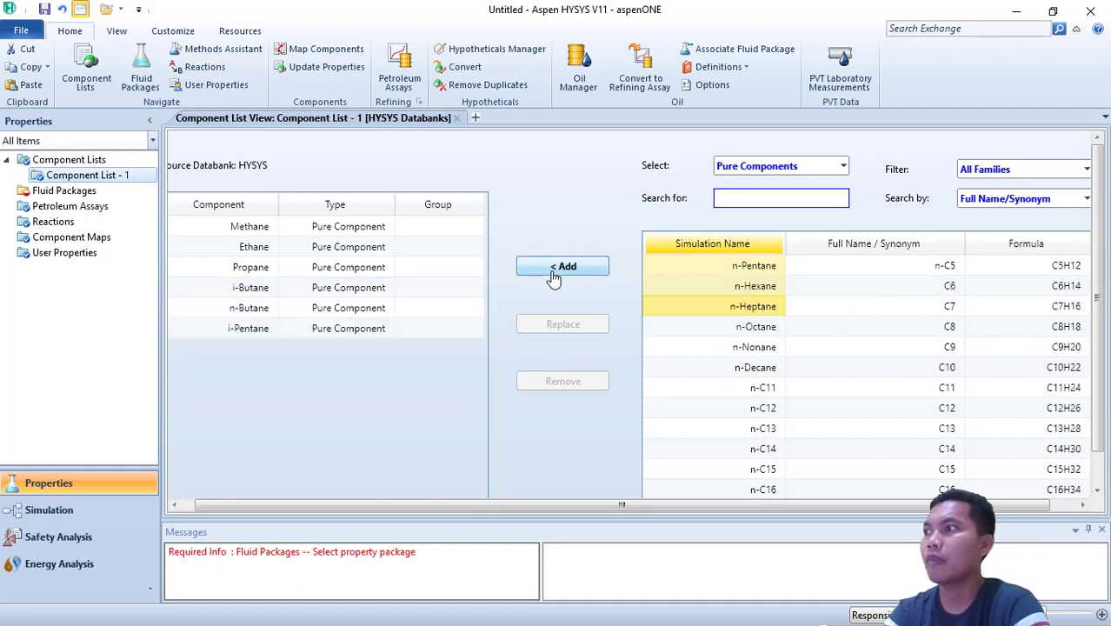
click(693, 270)
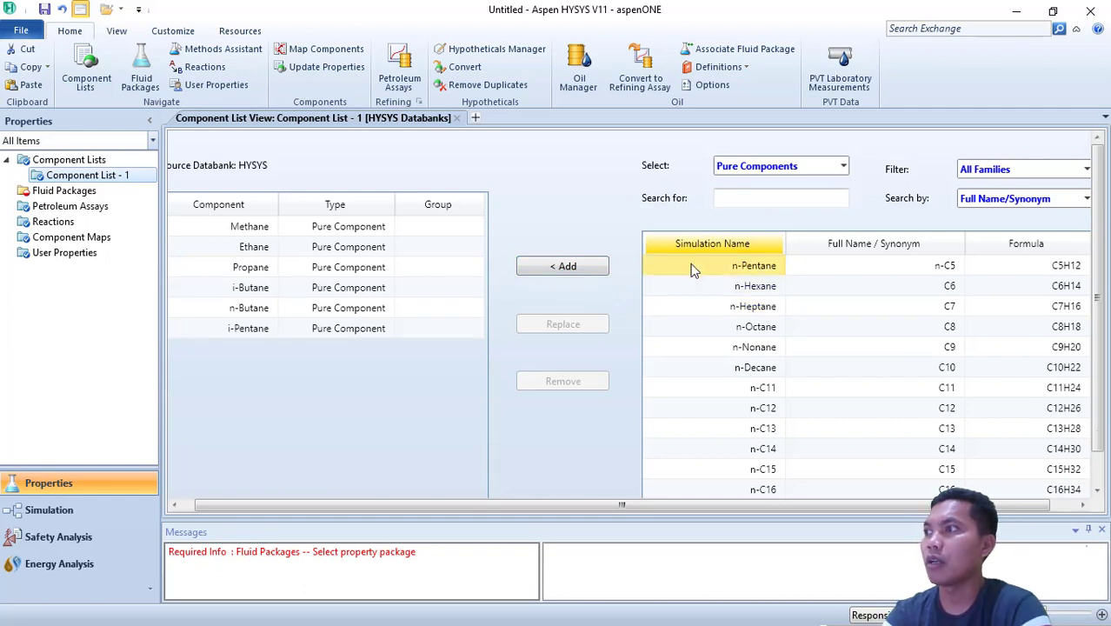
click(574, 275)
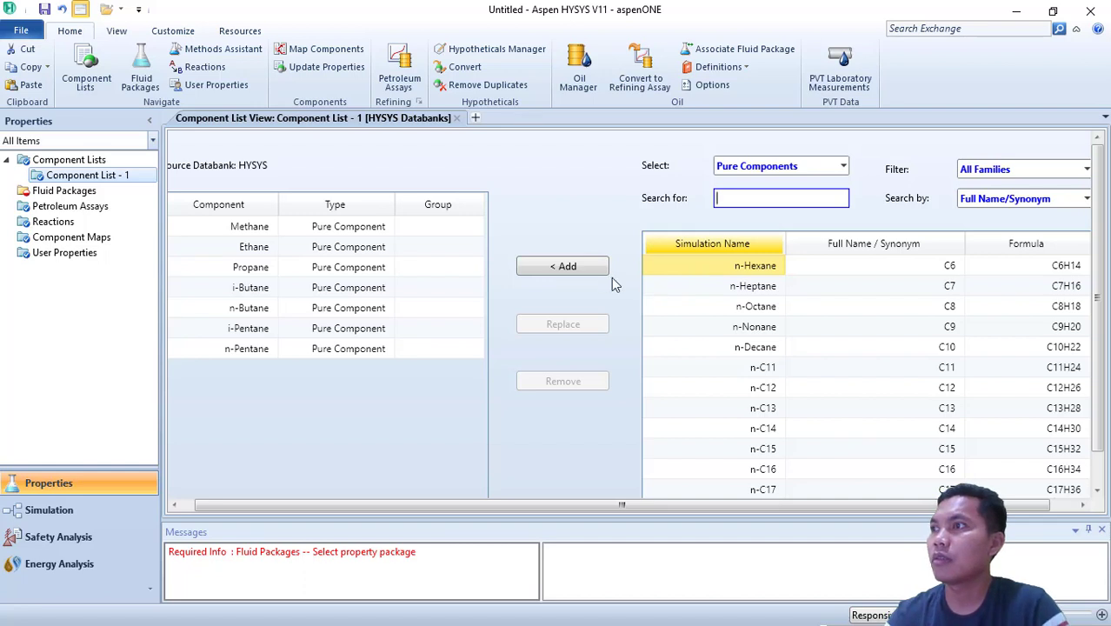
click(566, 269)
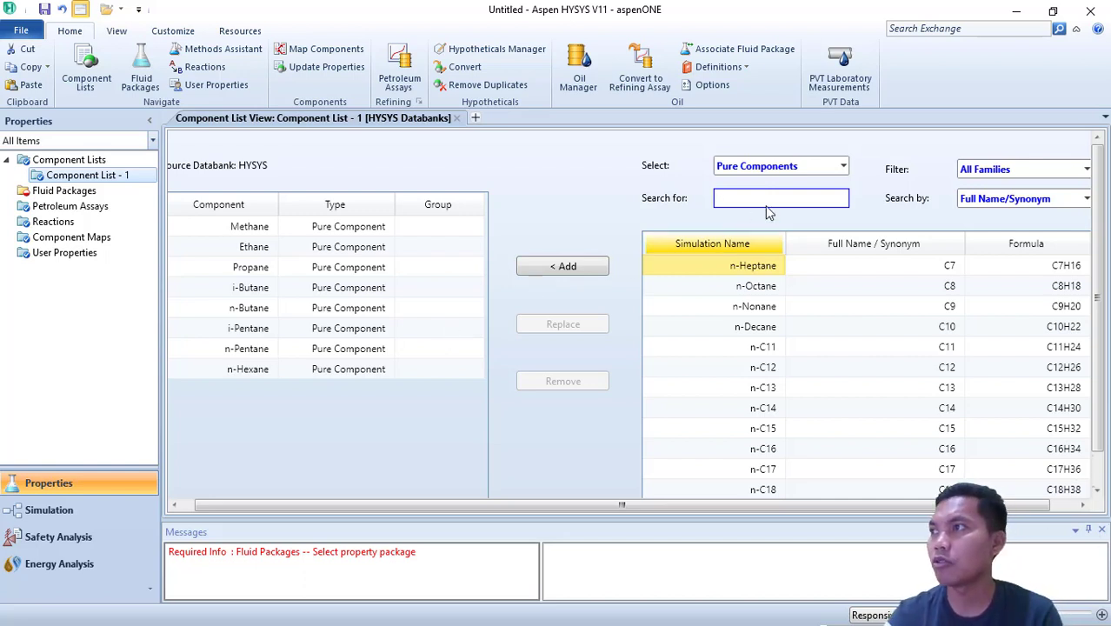
- Switch the component selection to Hypothetical and open HypoGroup1 for editing
click(843, 167)
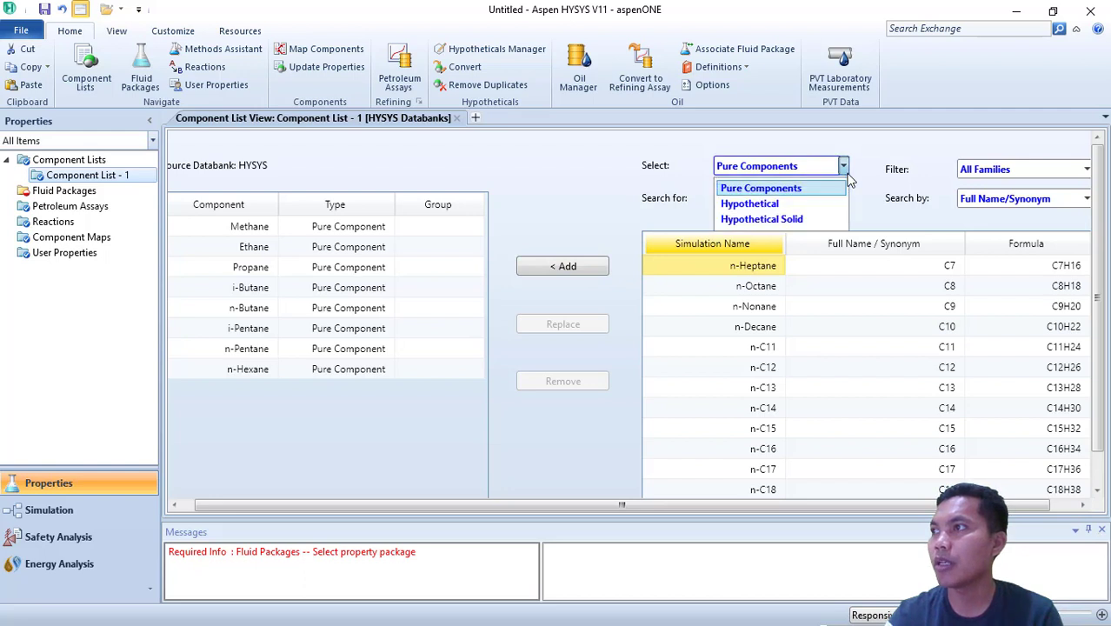
click(817, 206)
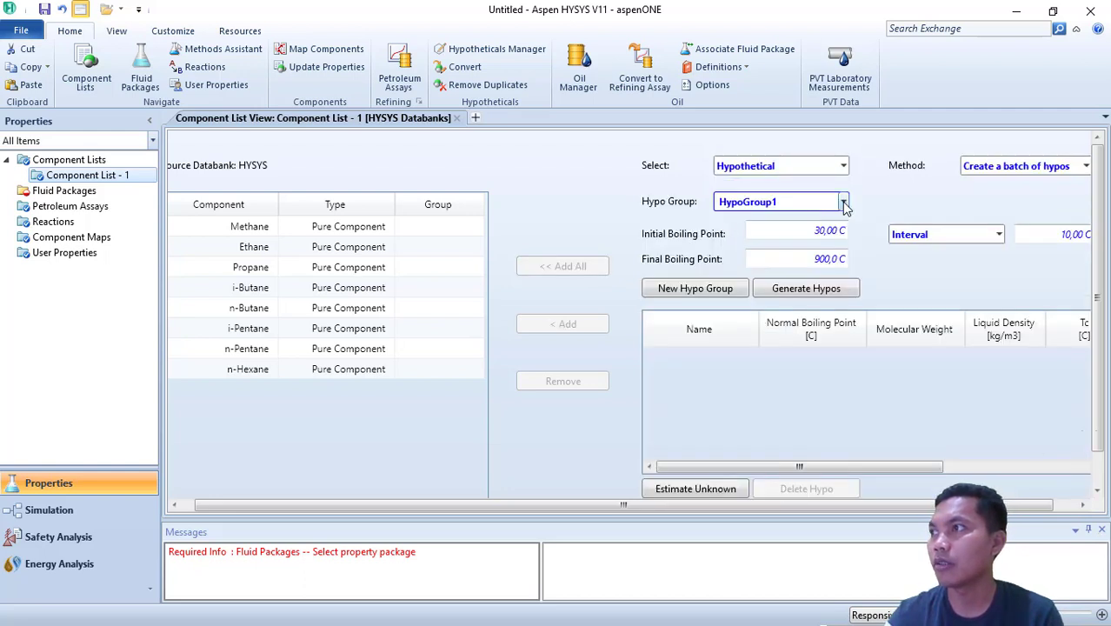
click(844, 202)
click(843, 202)
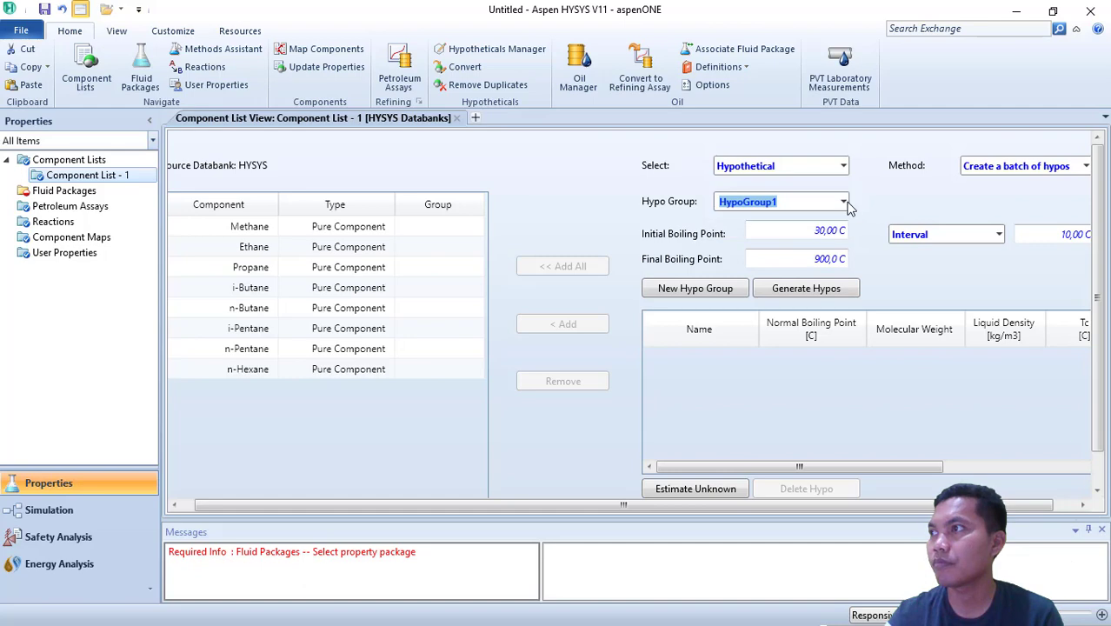
right_click(852, 206)
click(873, 211)
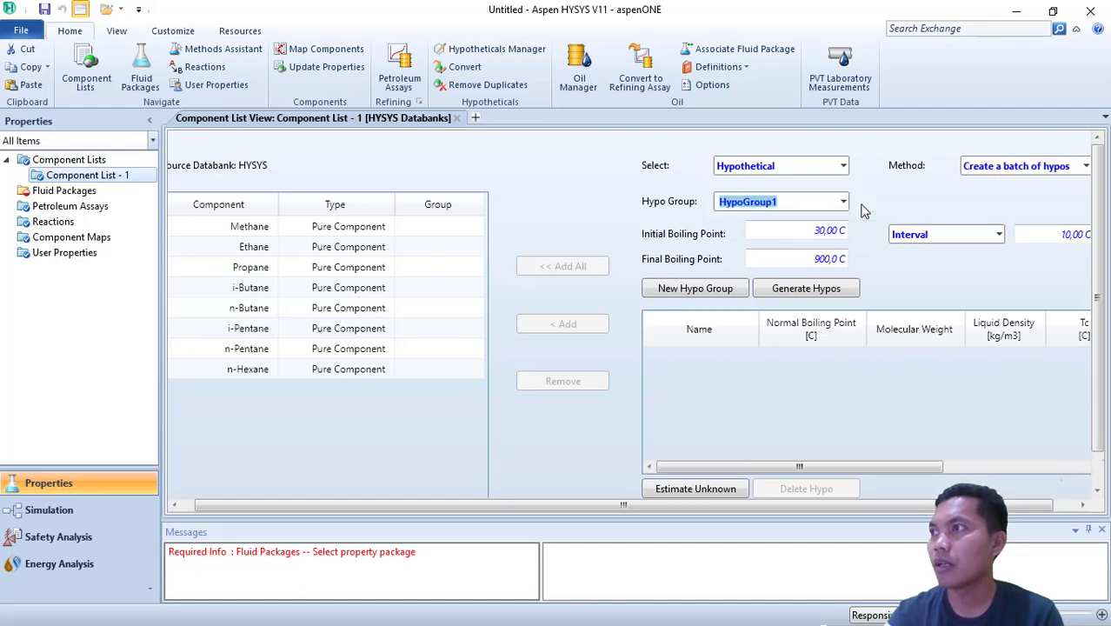
drag(381, 203, 540, 76)
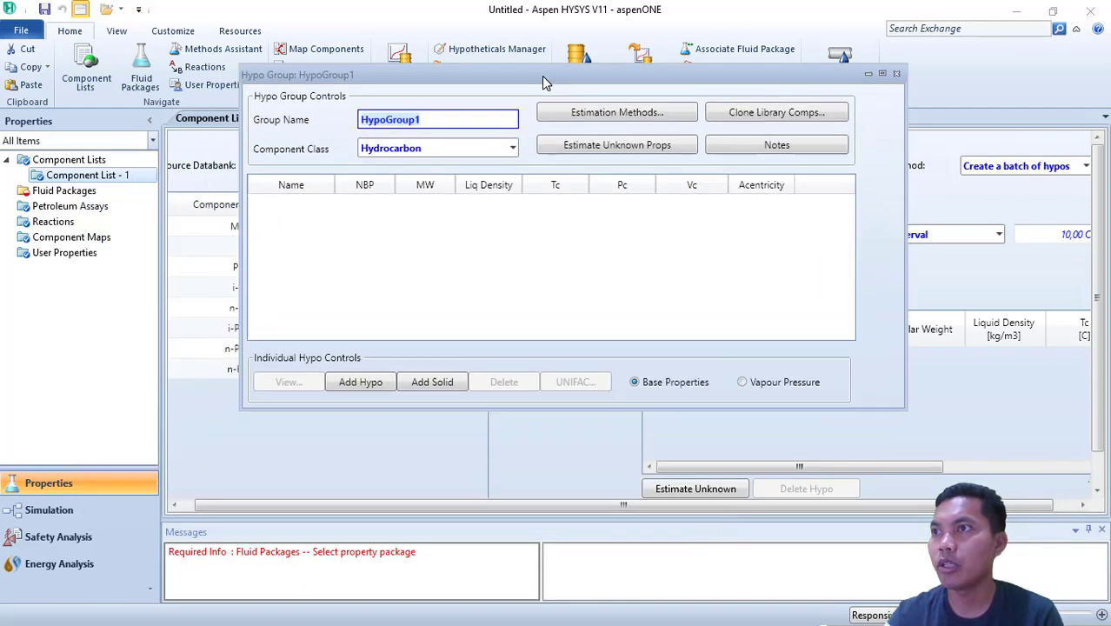
- Add a hypothetical component named C7+ to HypoGroup1 with a normal boiling point of 110 C
click(355, 383)
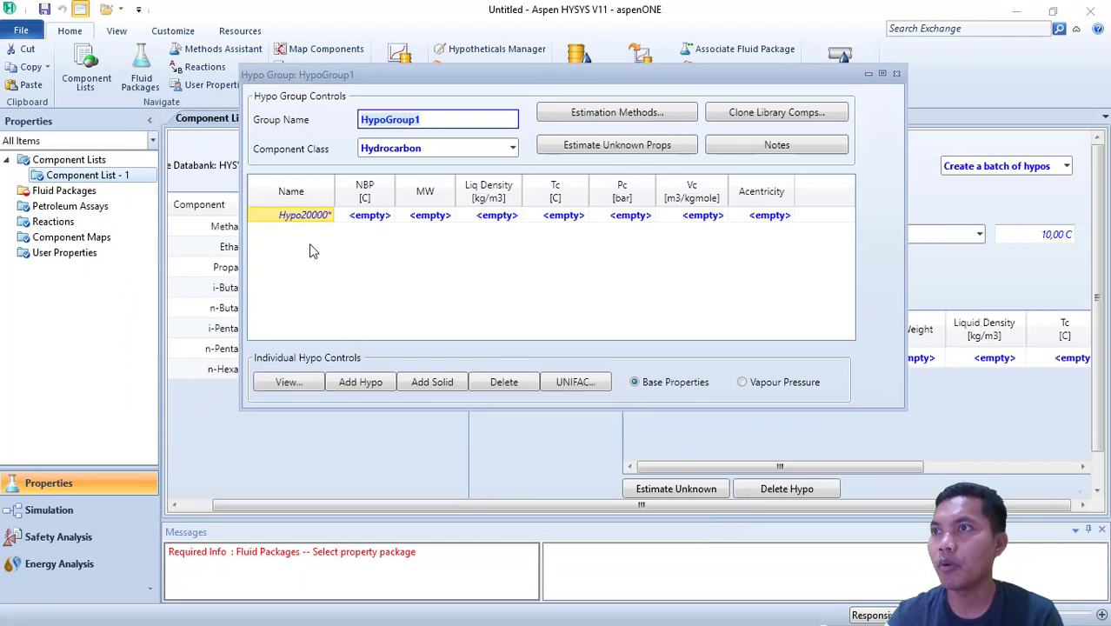
click(304, 218)
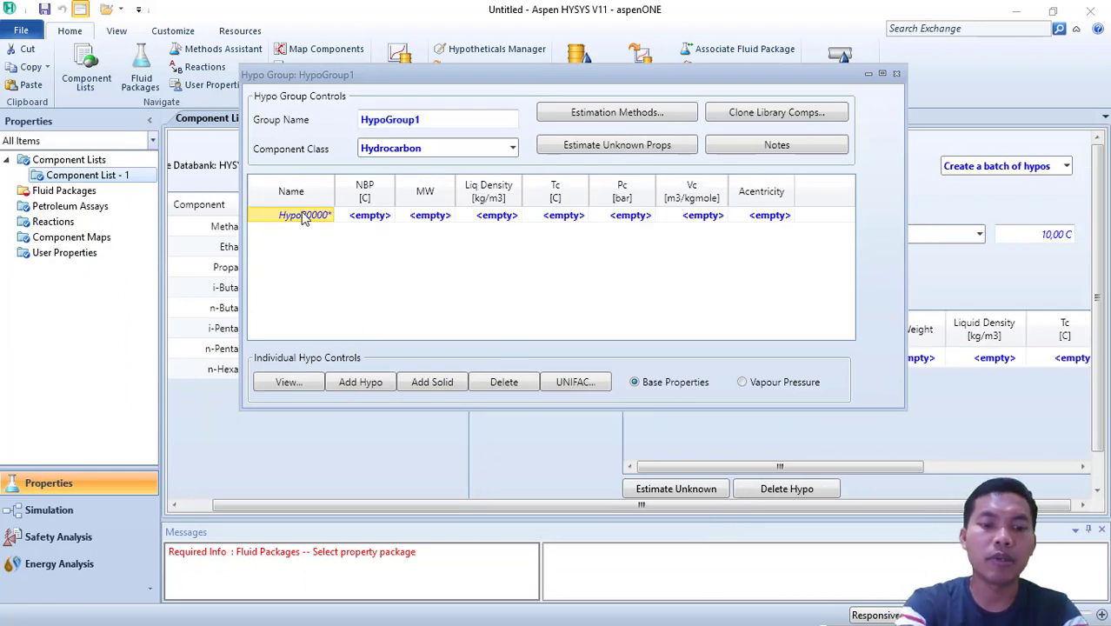
text(C7+)
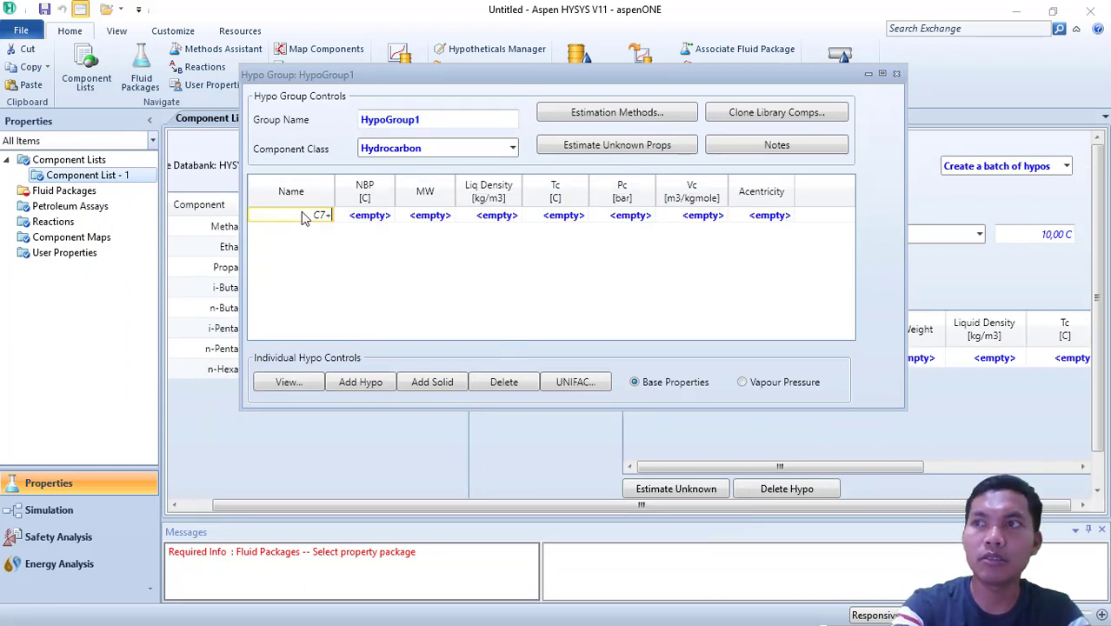
click(358, 217)
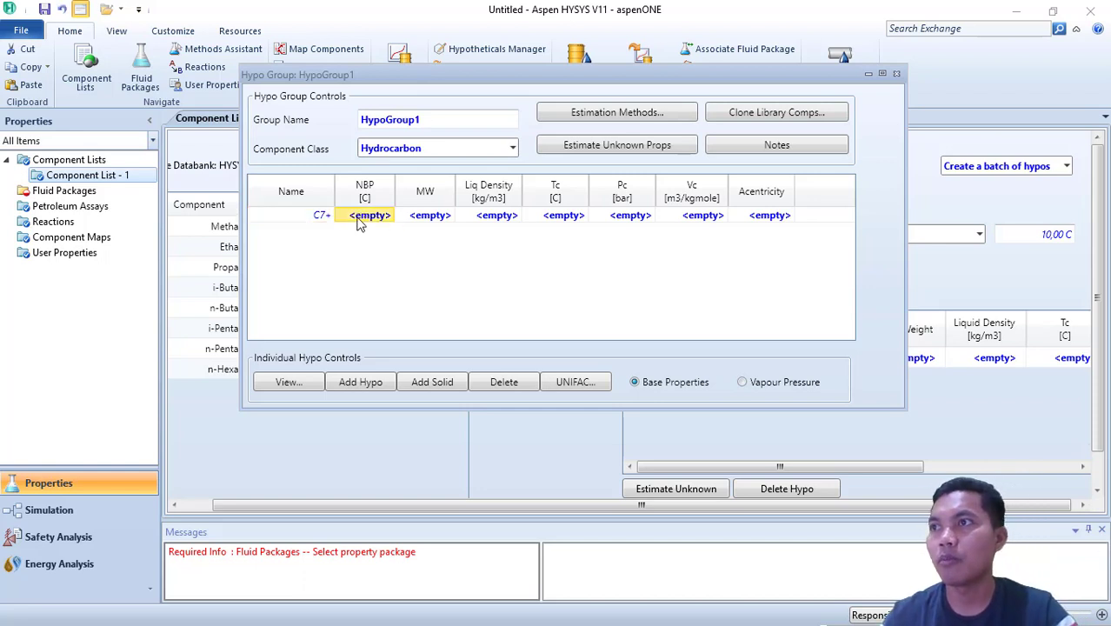
text(110)
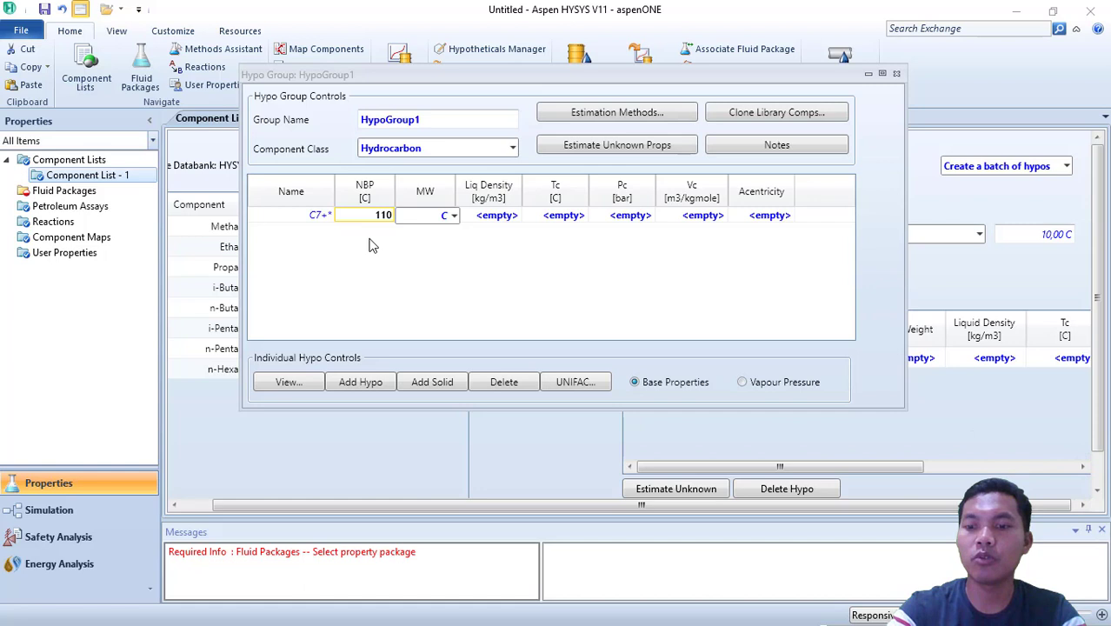
key(Return)
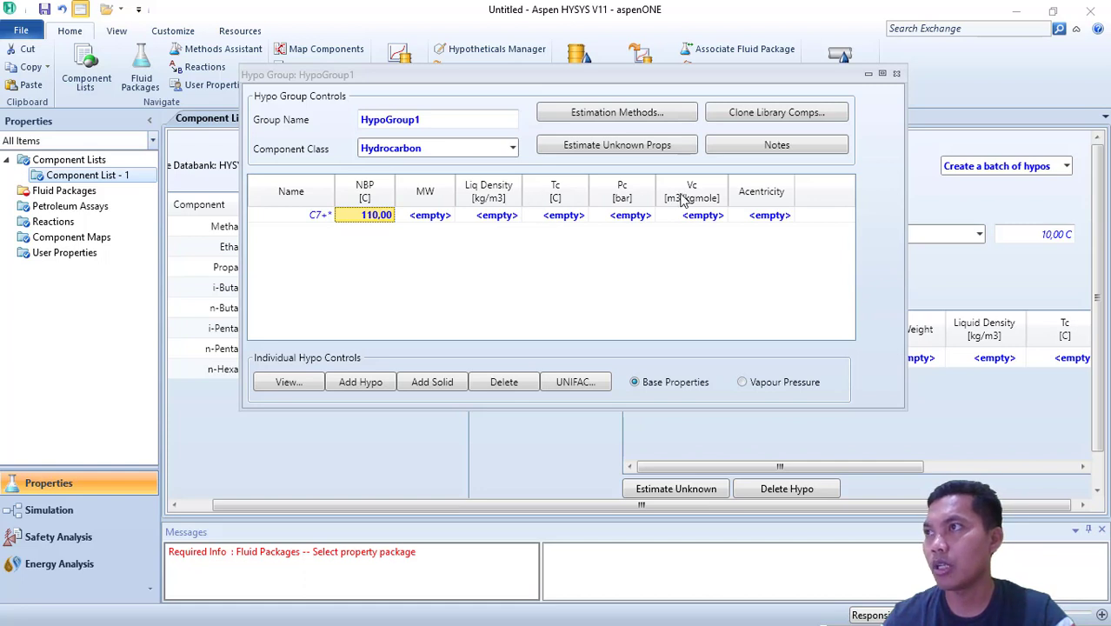
- Estimate the unknown properties of C7+, review them, and close the hypo group window
click(621, 148)
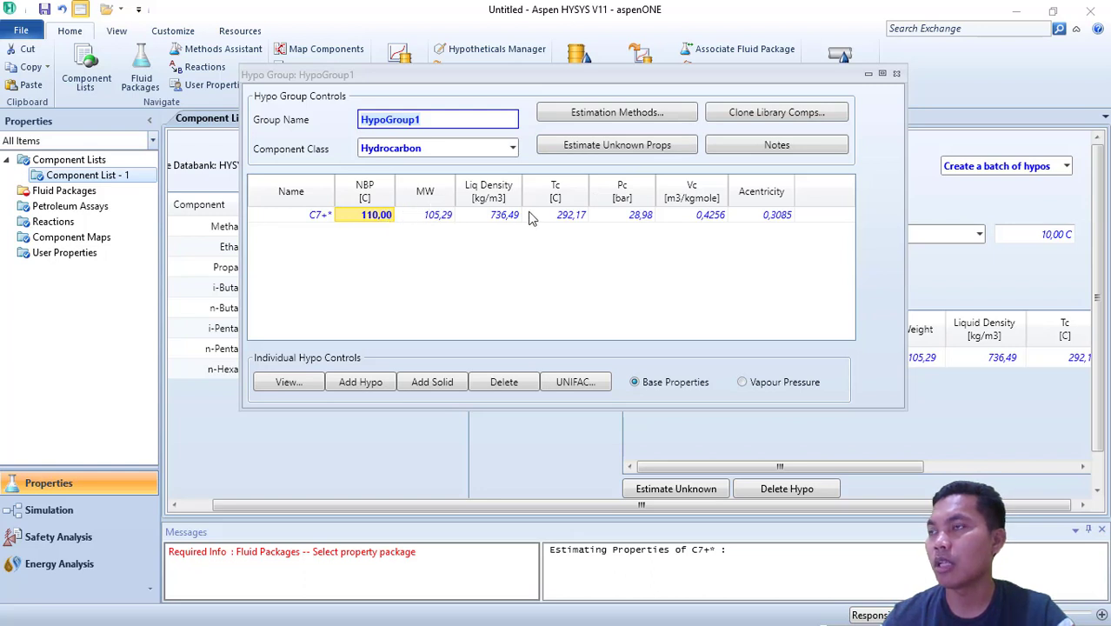
mouse_move(586, 218)
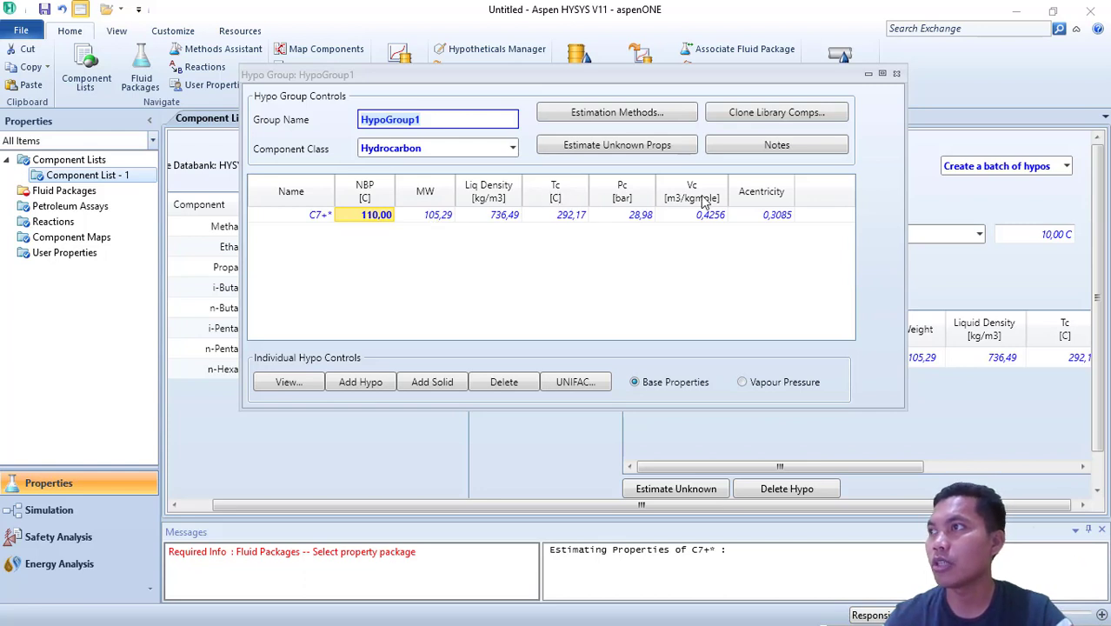
click(896, 74)
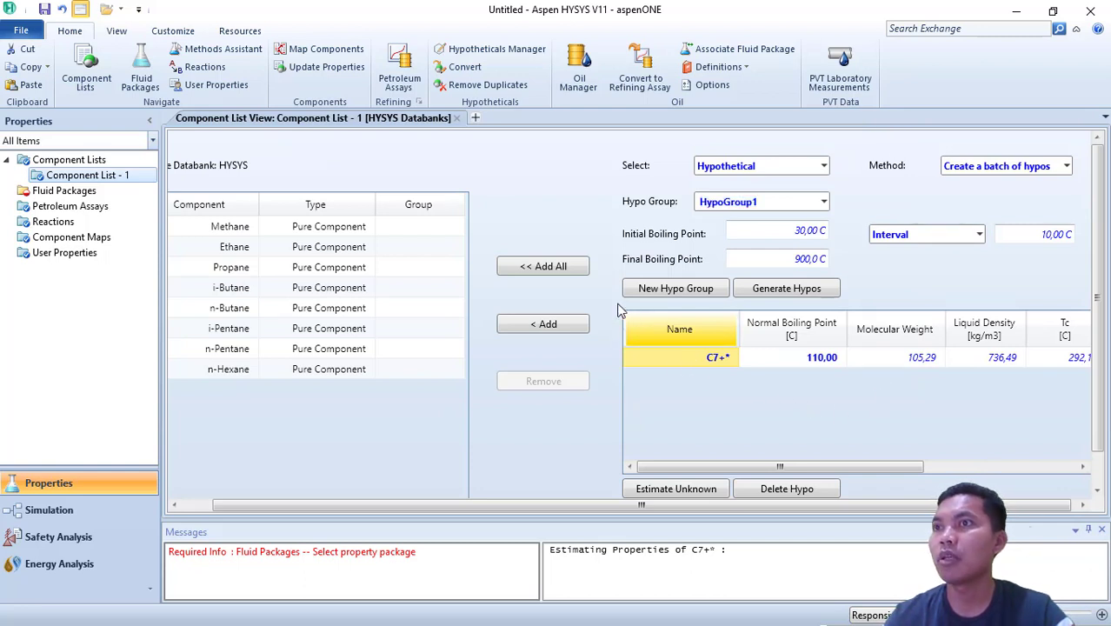
- Add the C7+ hypothetical to Component List - 1 and open the fluid packages list
drag(535, 511, 502, 510)
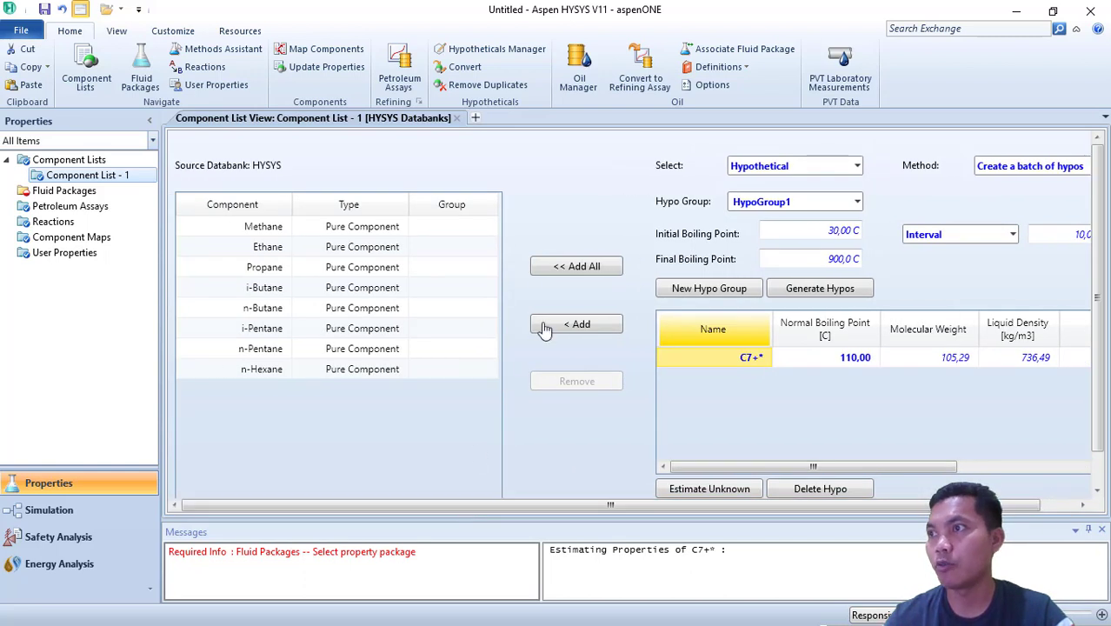
click(591, 324)
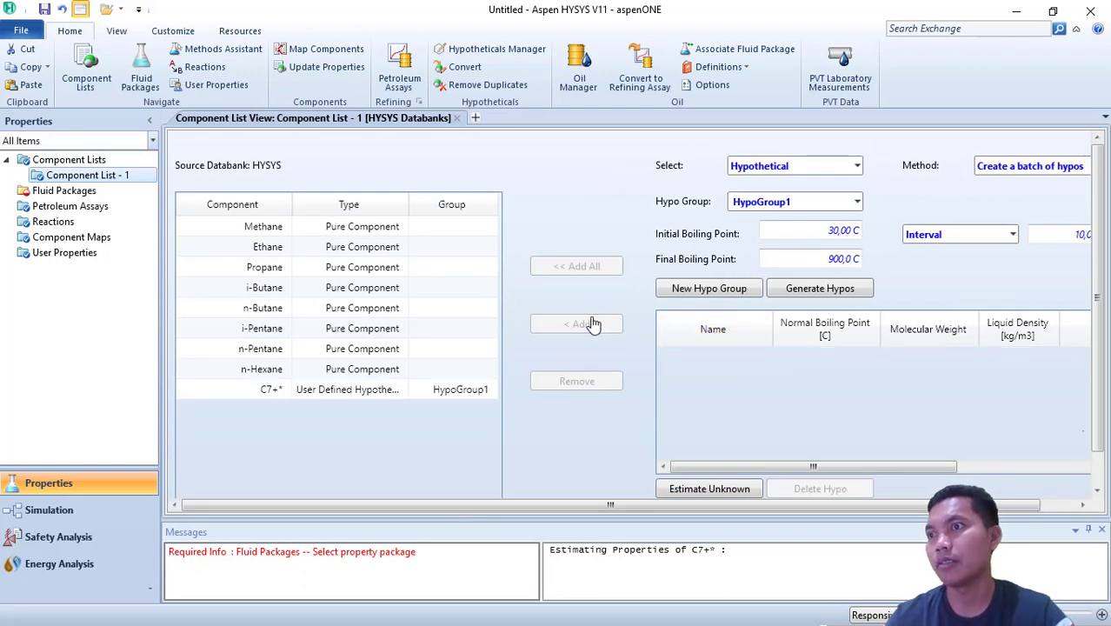
click(41, 188)
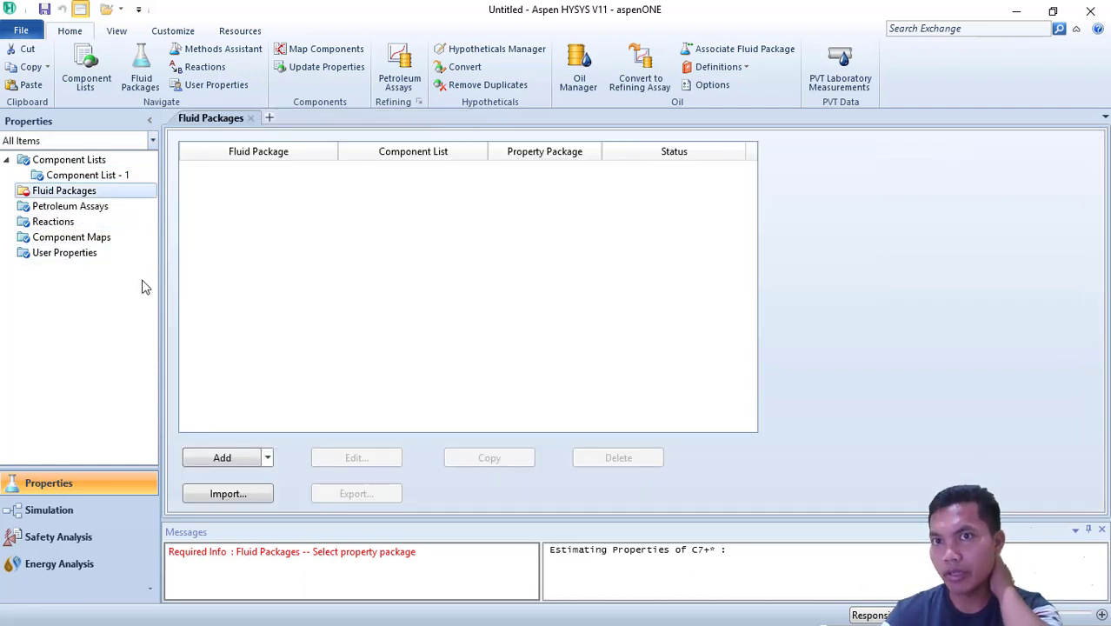
- Add a fluid package using the Peng-Robinson property package and enter the simulation environment
click(236, 459)
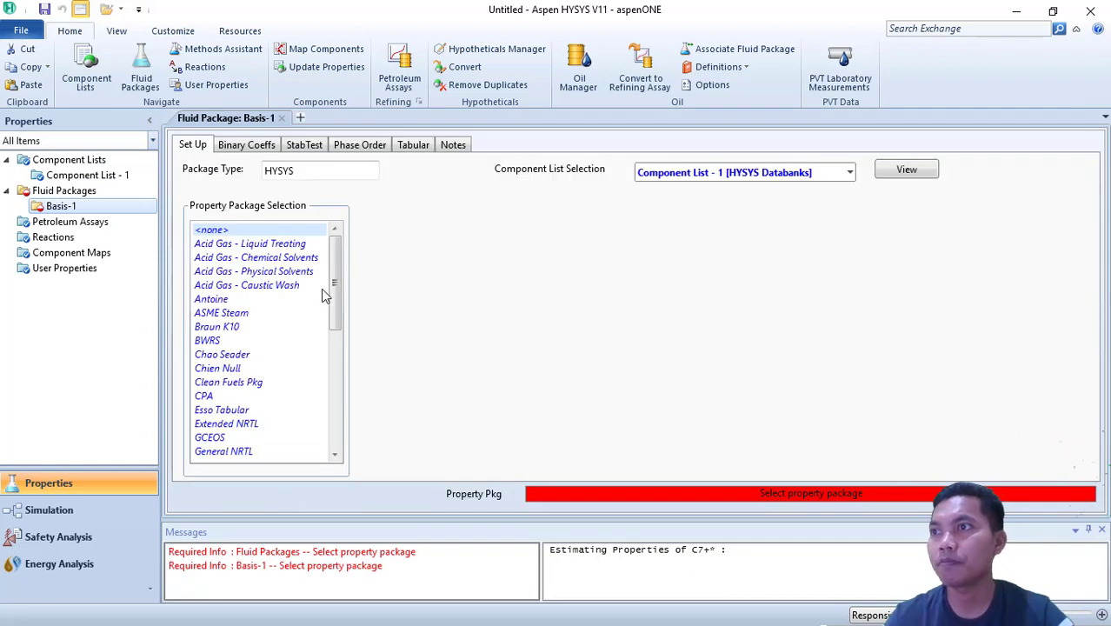
drag(337, 287, 340, 409)
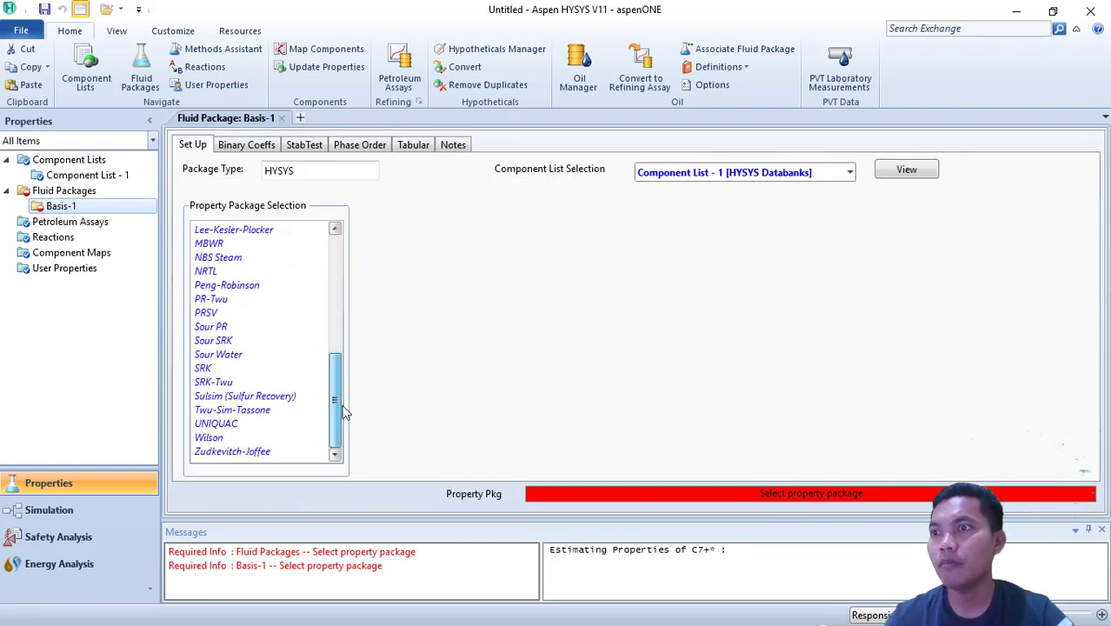
click(218, 285)
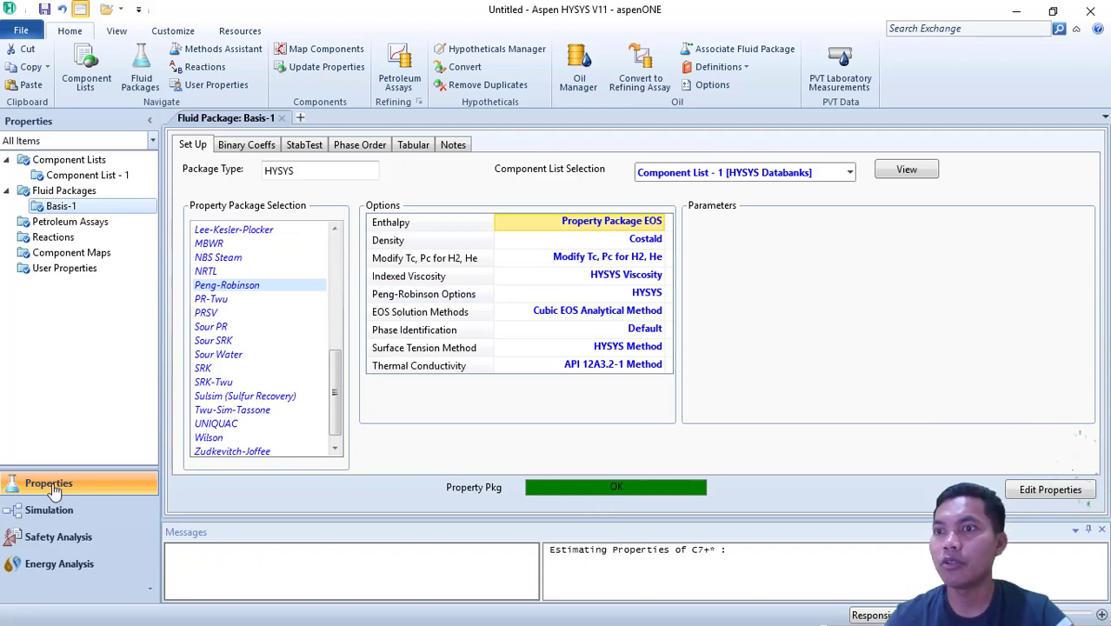
click(43, 510)
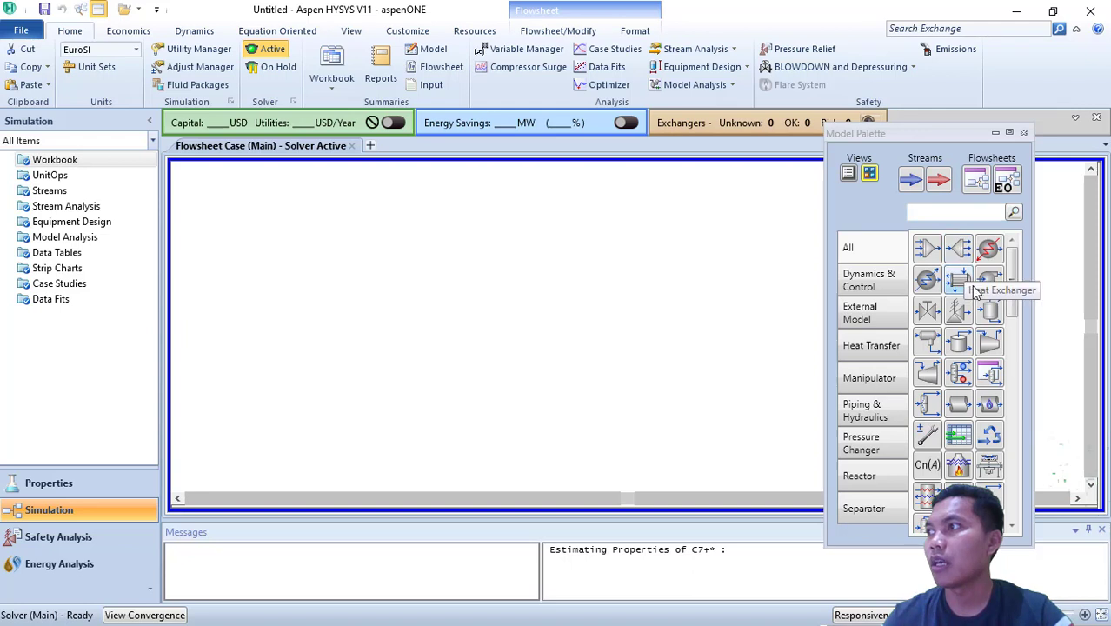
- Place a compressor on the flowsheet and name it Kompresor
click(990, 341)
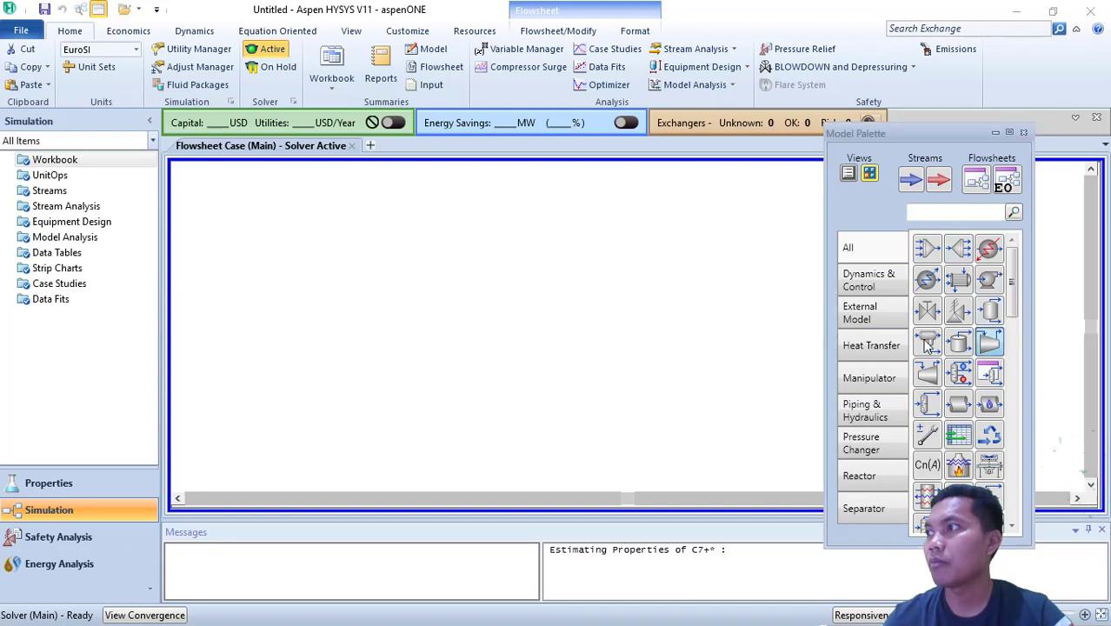
click(395, 286)
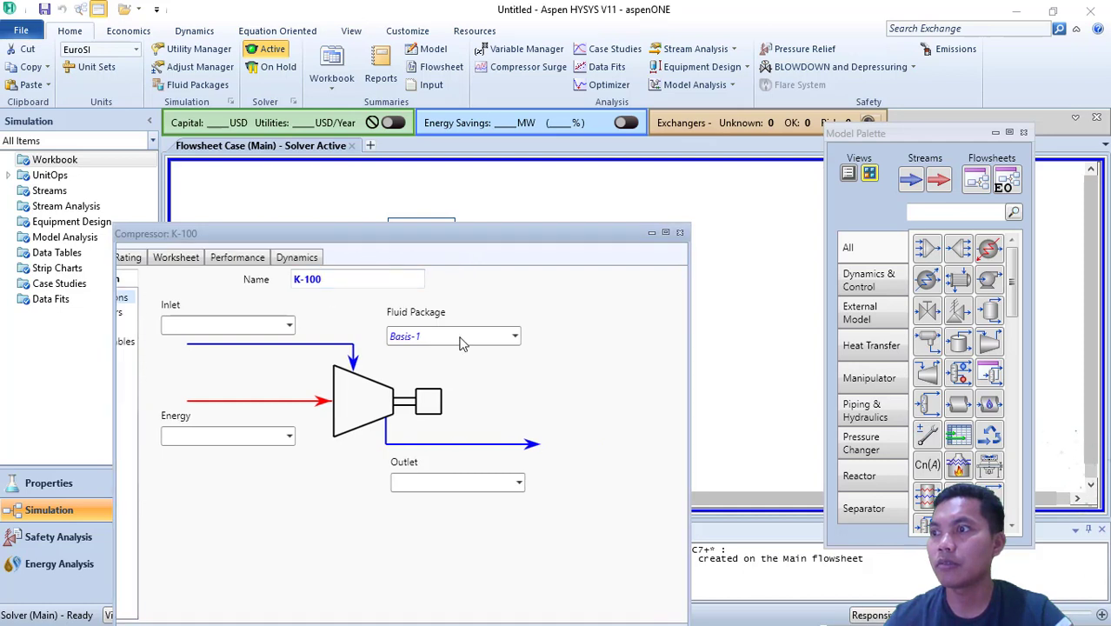
drag(471, 243, 602, 81)
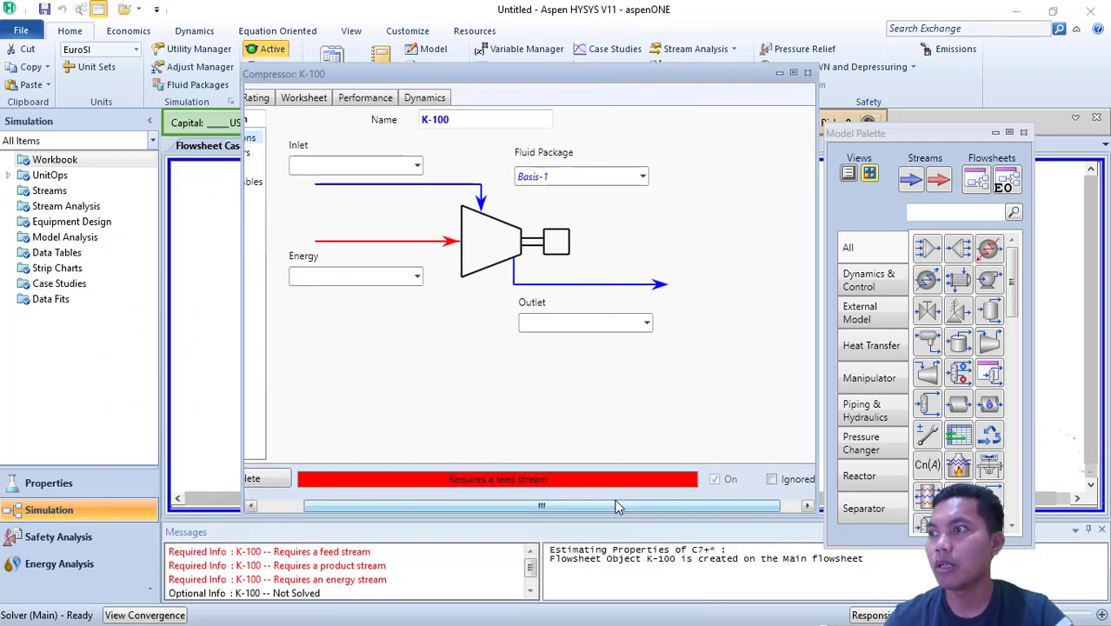
click(523, 119)
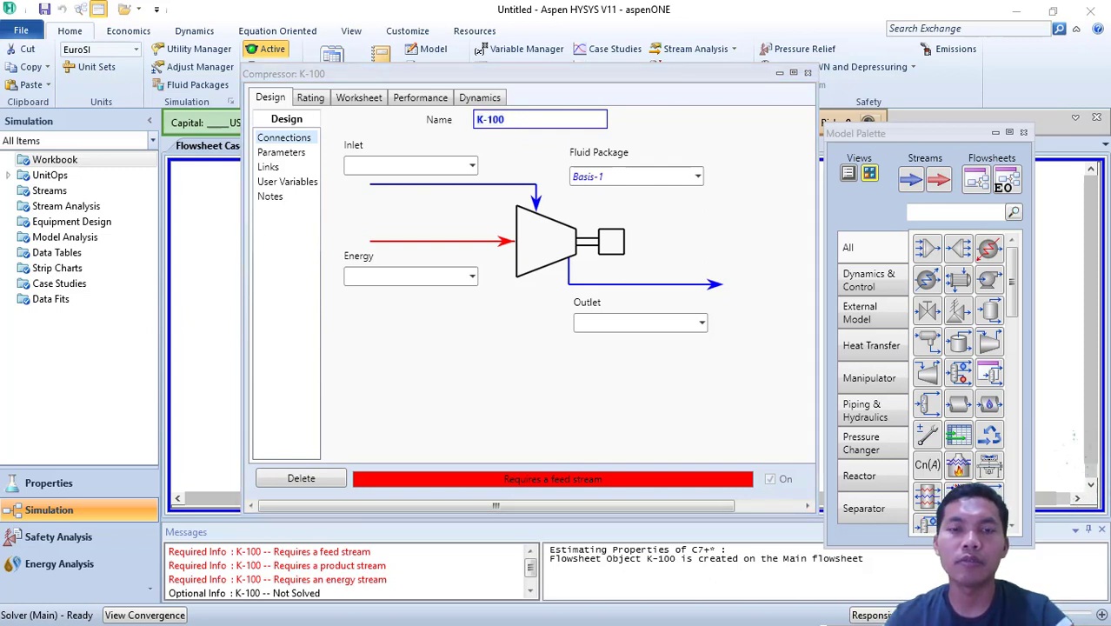
click(512, 124)
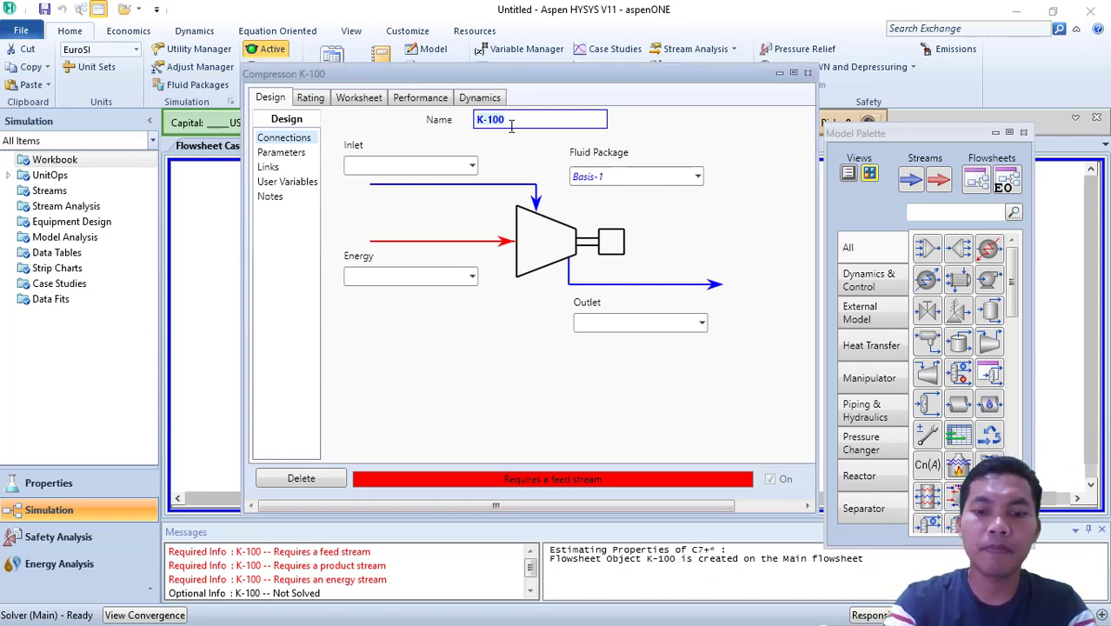
text(ompresor)
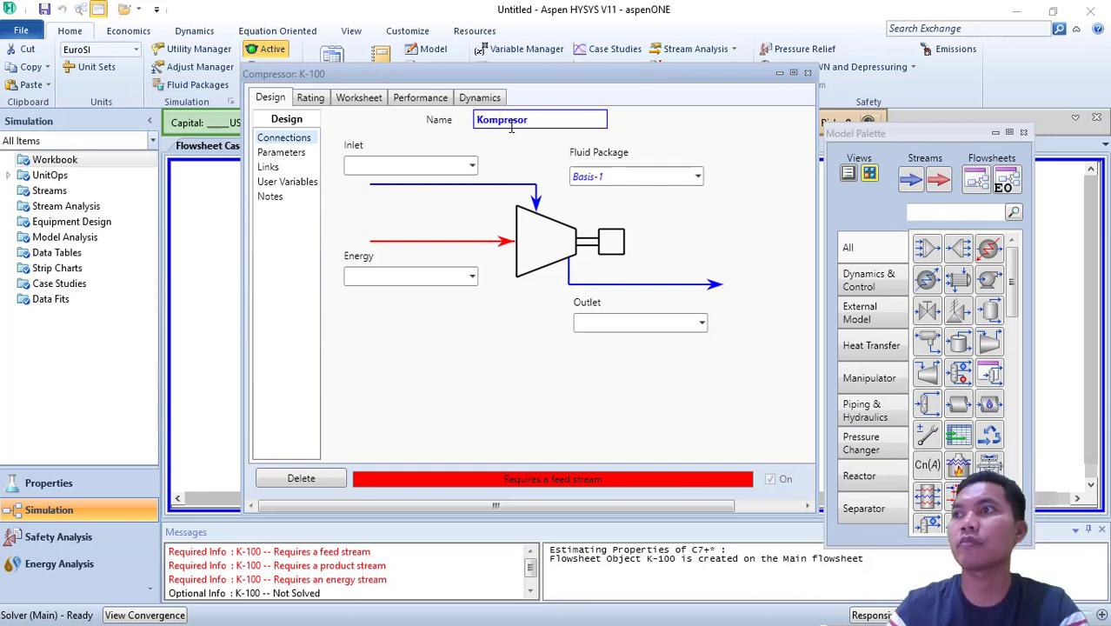
- Connect Kompresor to inlet stream Feed, outlet stream Comp_out and energy stream Wcomp
click(400, 167)
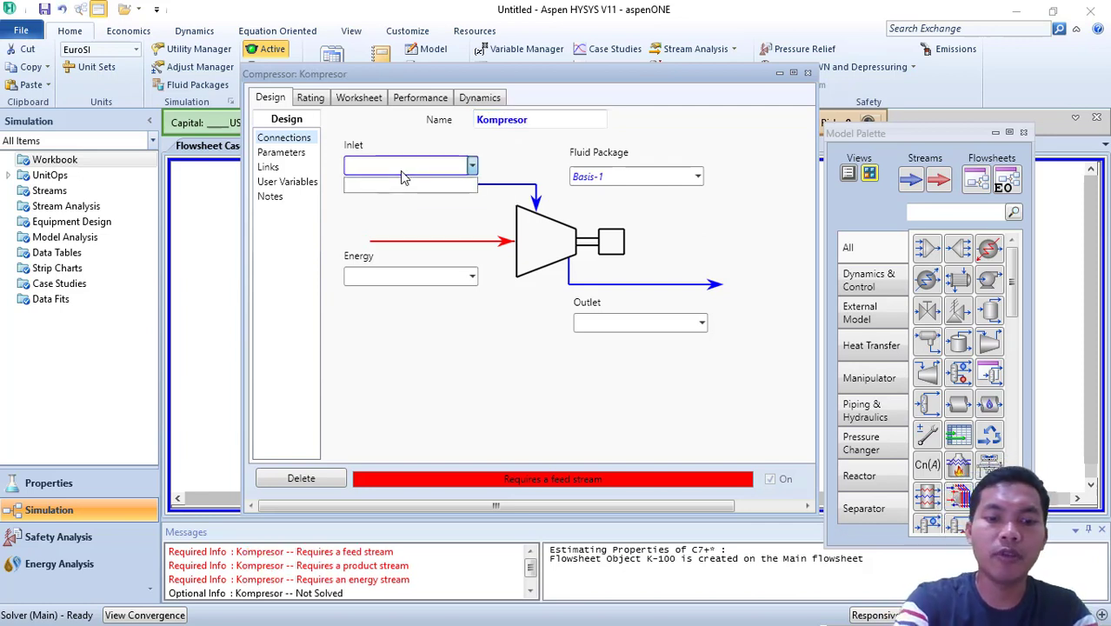
text(Feed)
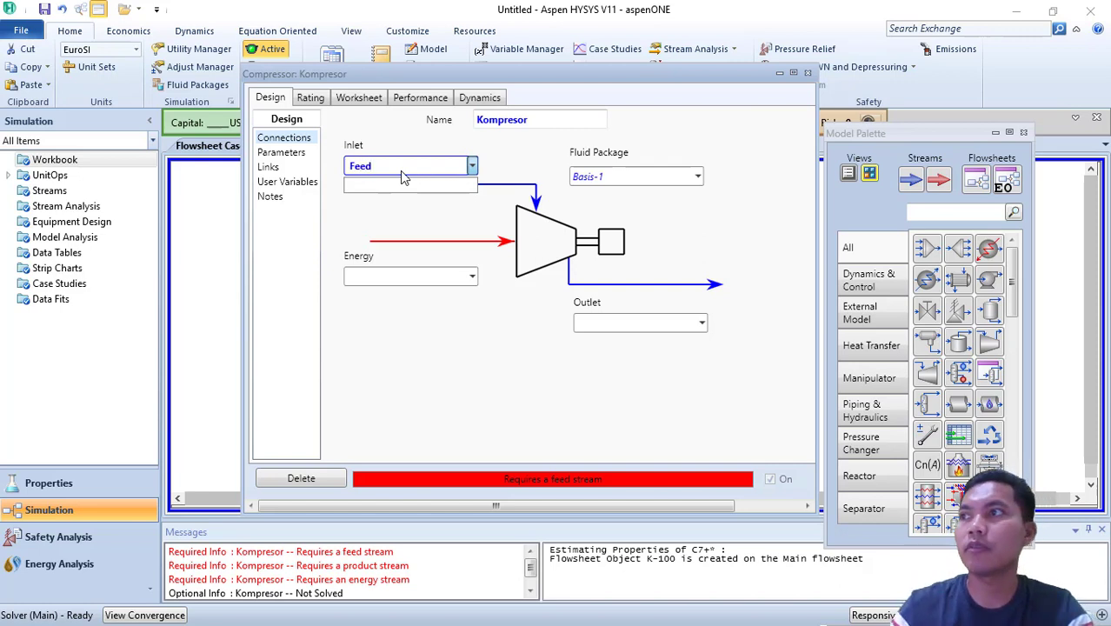
click(616, 326)
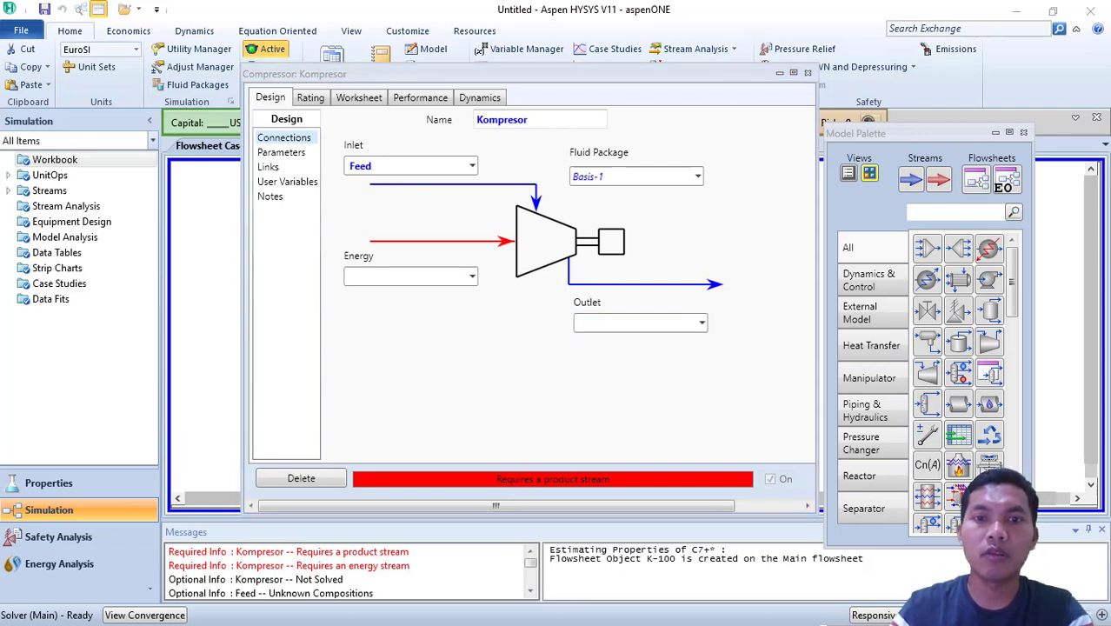
click(595, 324)
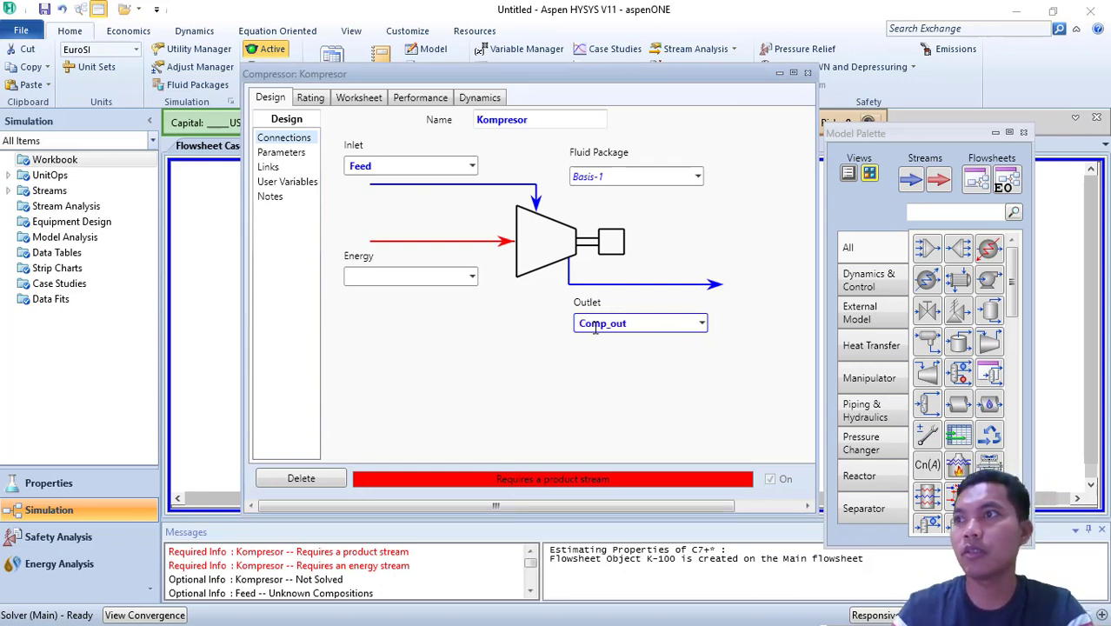
click(391, 278)
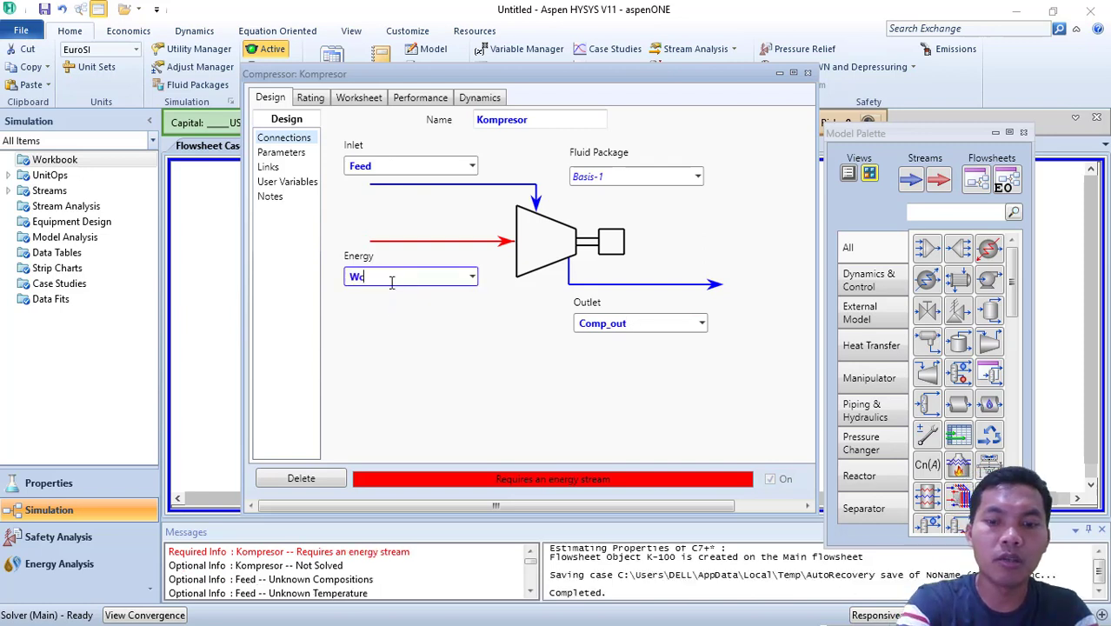
text(Wcomp)
key(Return)
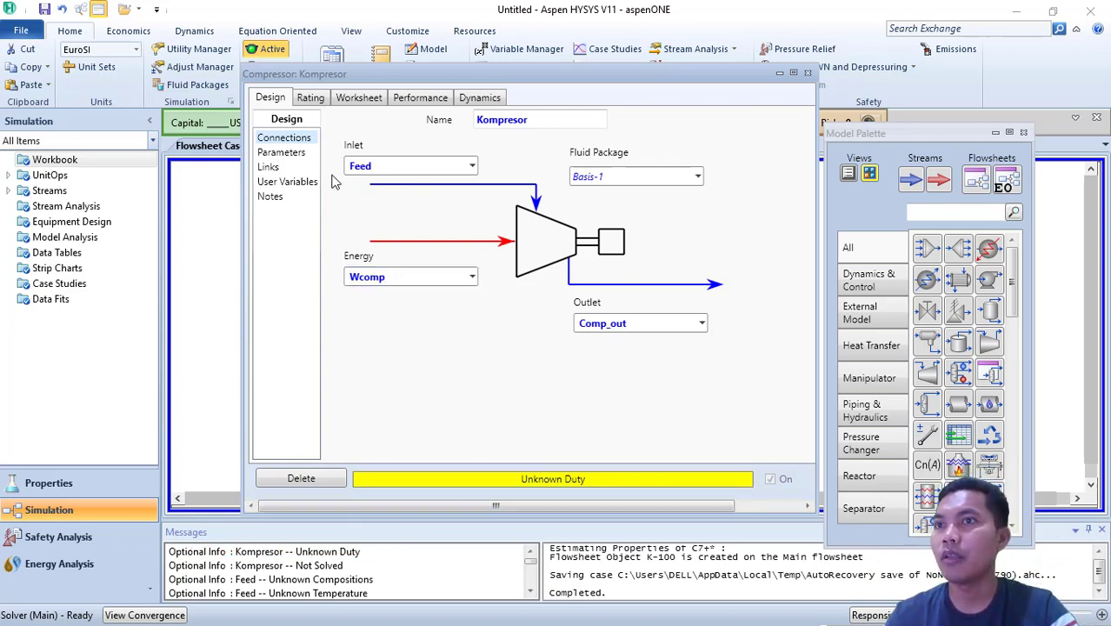
- Set the adiabatic efficiency of Kompresor to 30 and close the compressor window
click(275, 157)
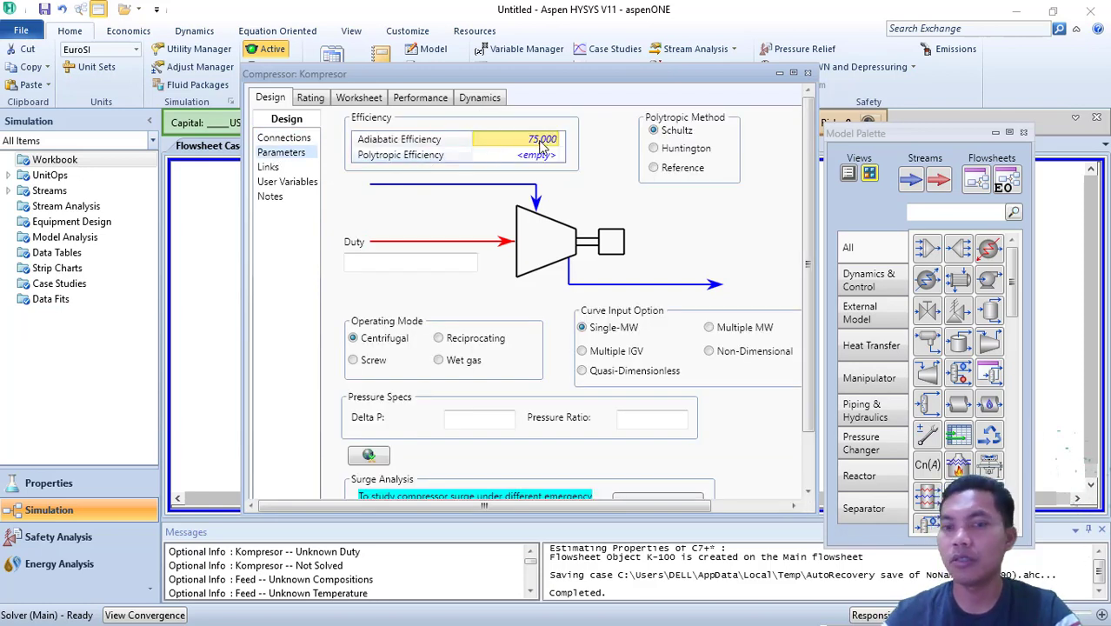
text(30)
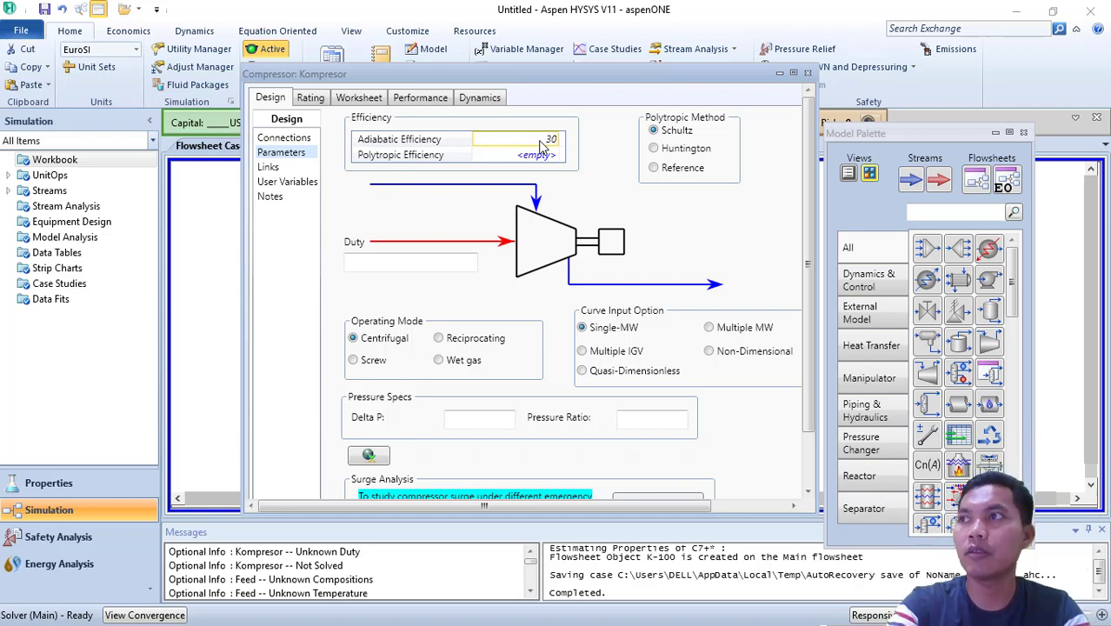
key(Return)
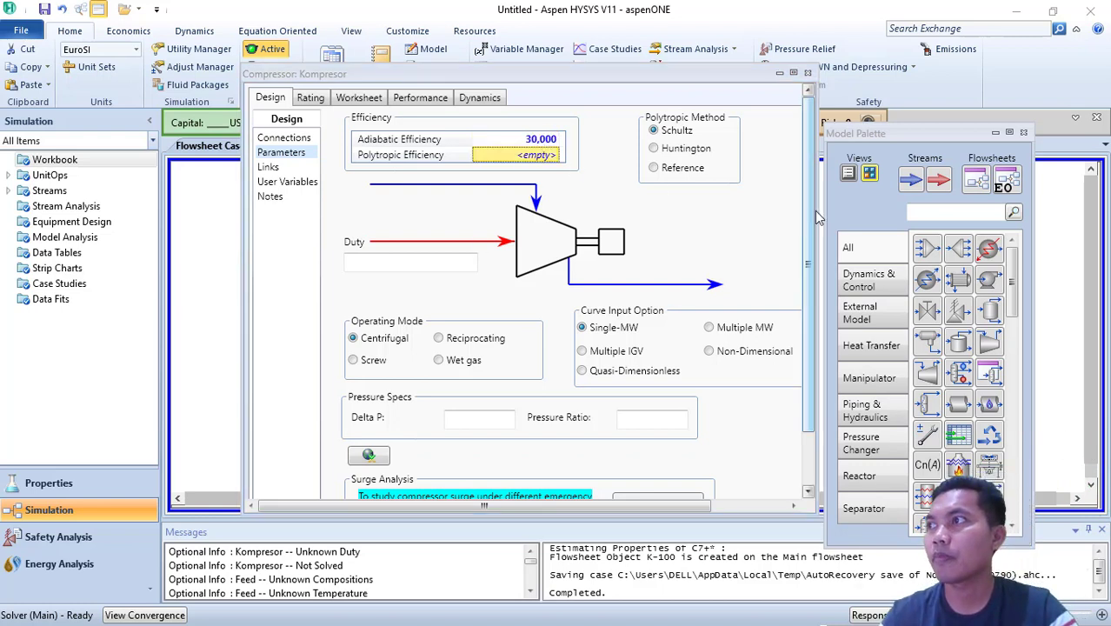
drag(807, 217, 811, 328)
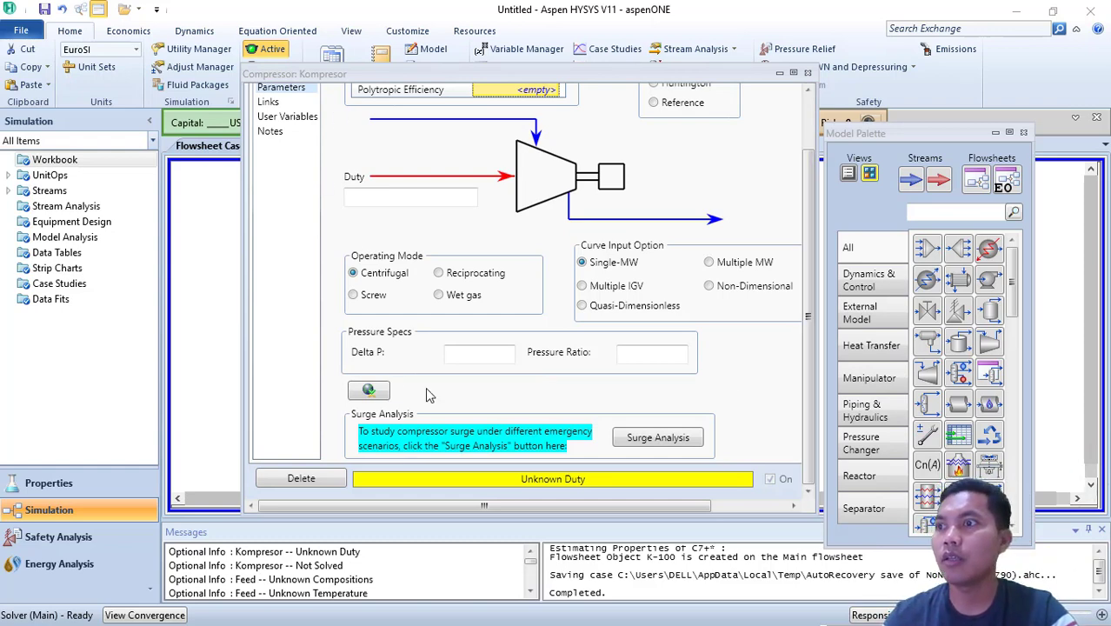
click(807, 73)
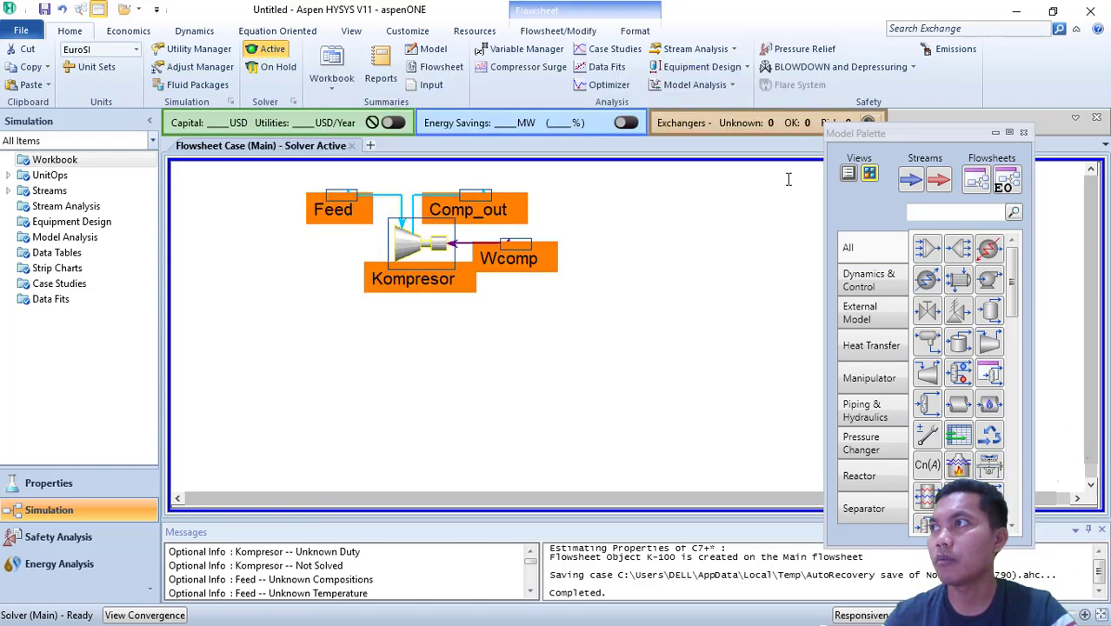
- Open the composition page of the Feed stream
click(1091, 168)
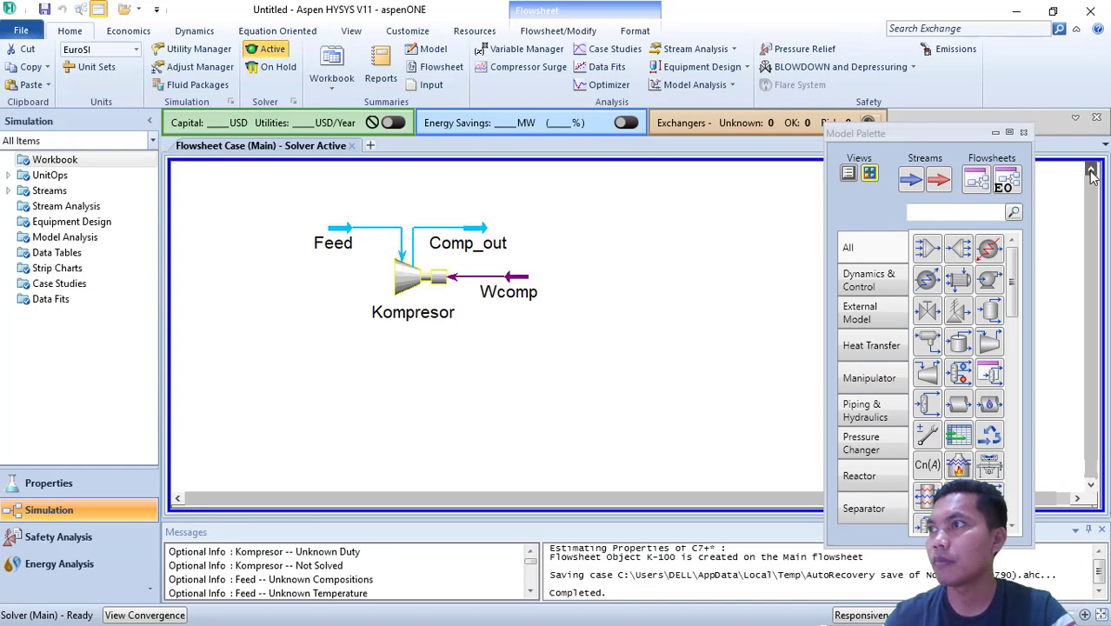
click(1091, 168)
double_click(337, 267)
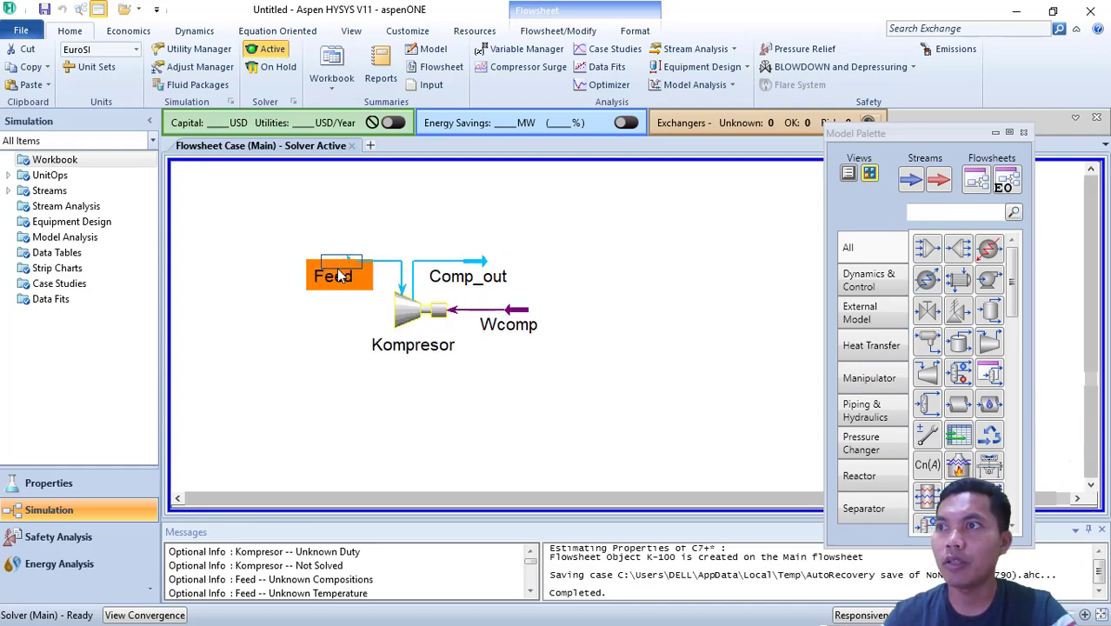
scroll(517, 218, down, 3)
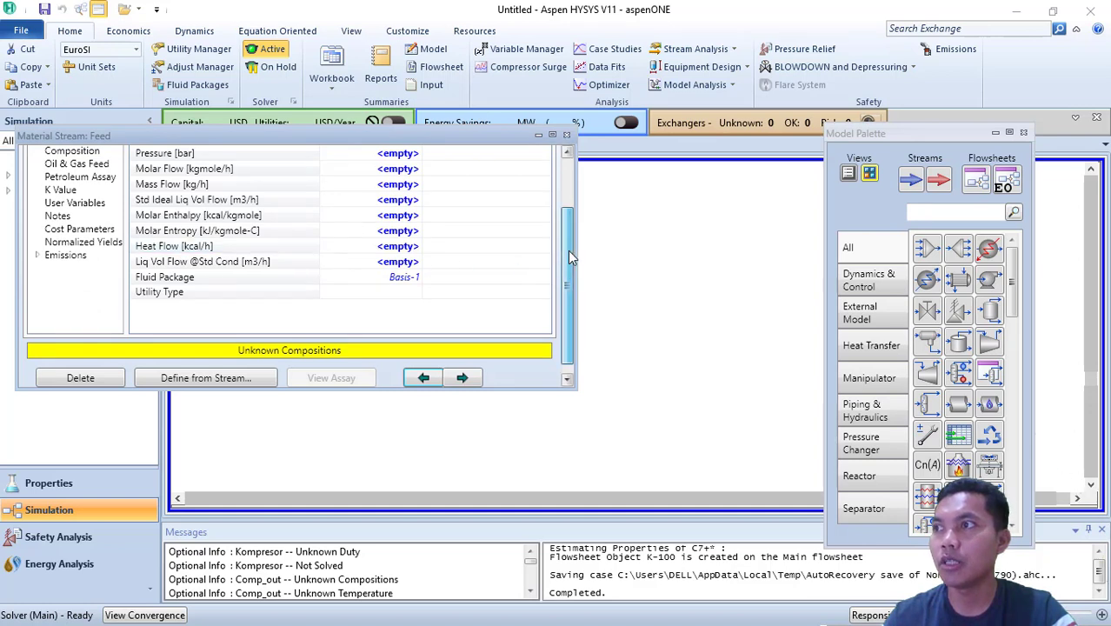
drag(568, 250, 572, 157)
click(83, 226)
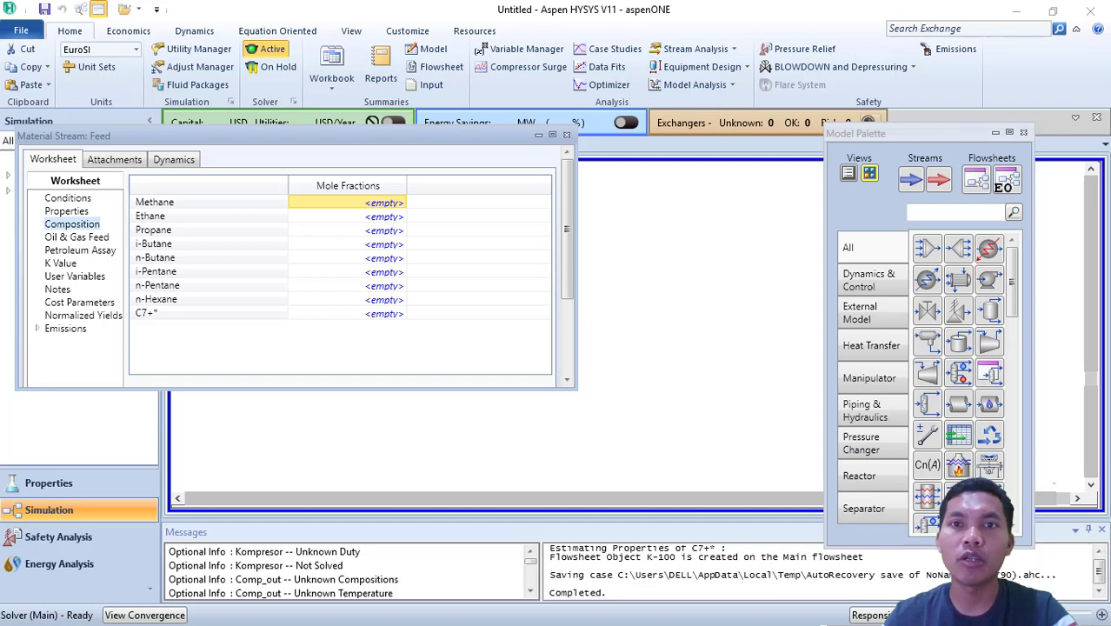
key(alt+Tab)
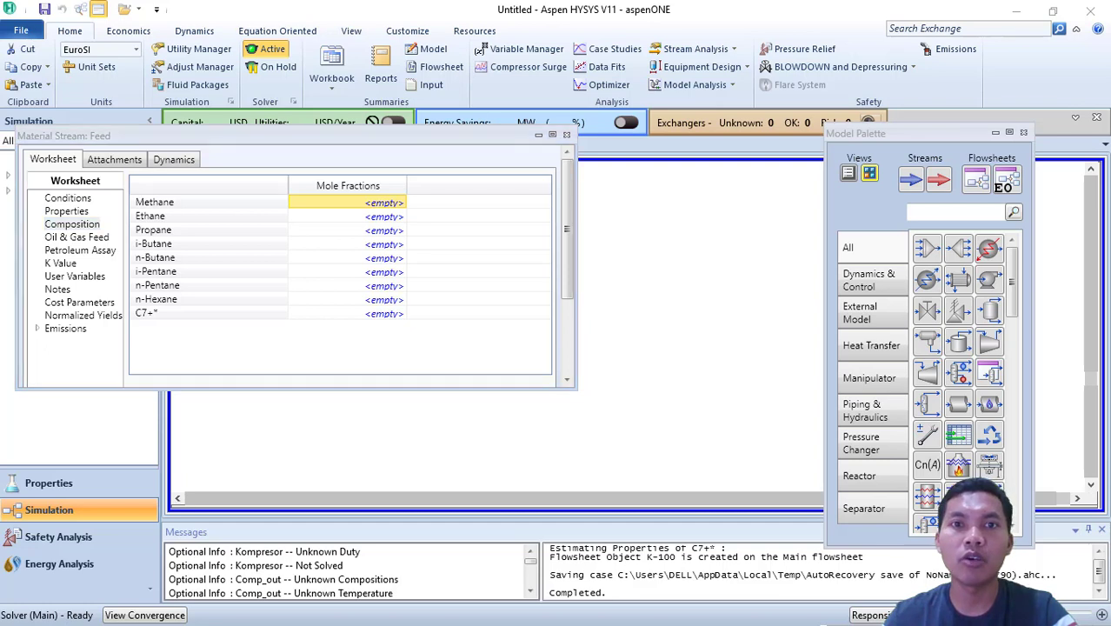
- Enter the Feed mole fractions for Methane as 0,33, Ethane as 0,143 and Propane as 0,101
click(368, 204)
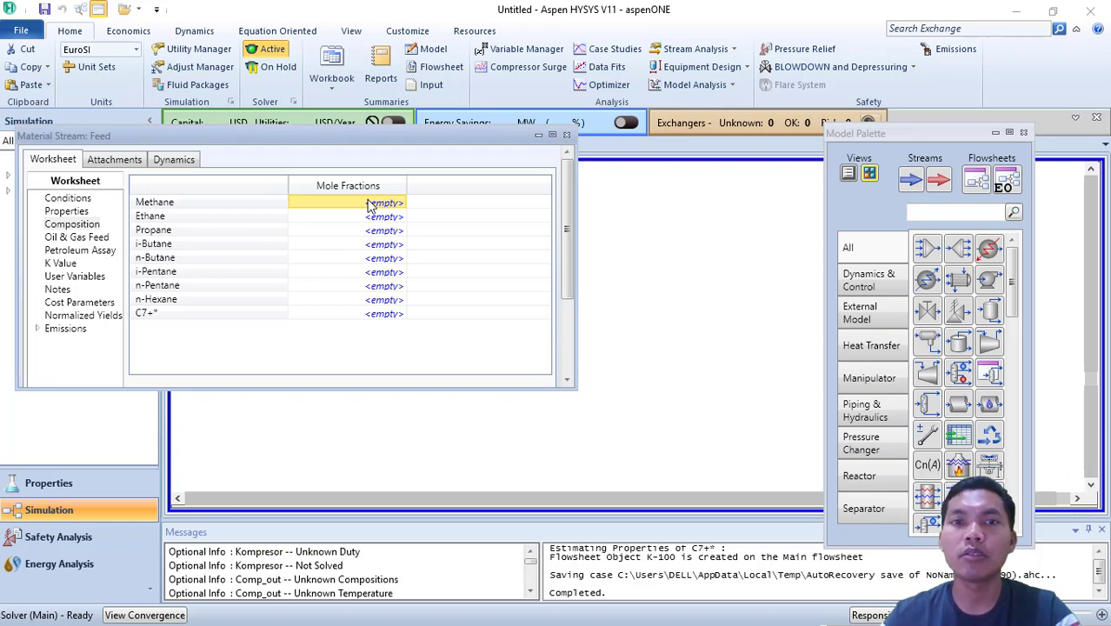
text(0.33)
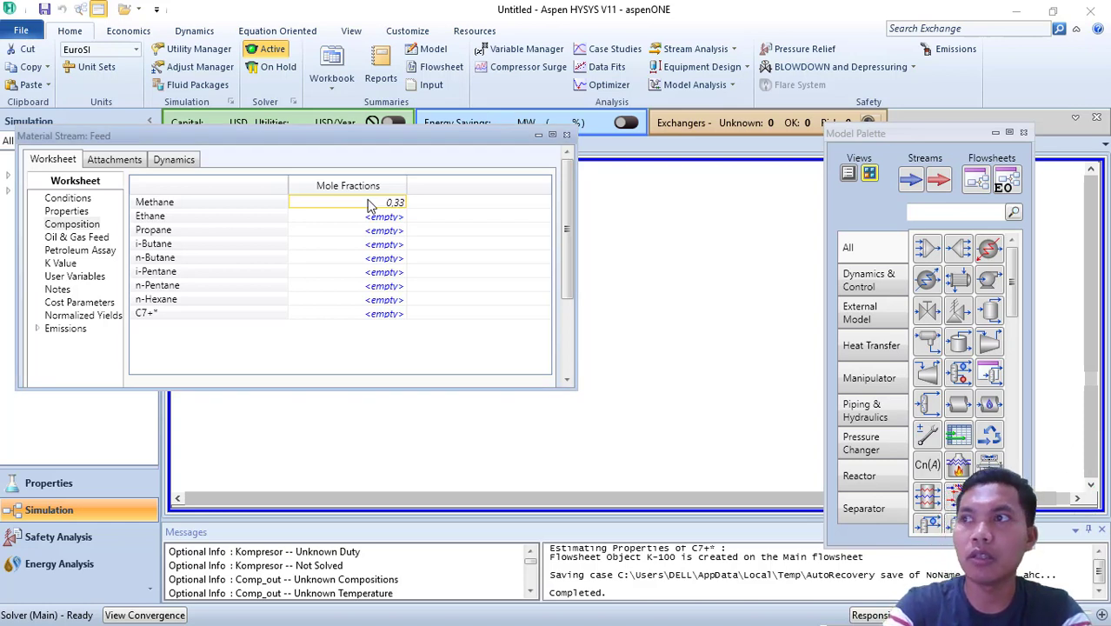
key(Return)
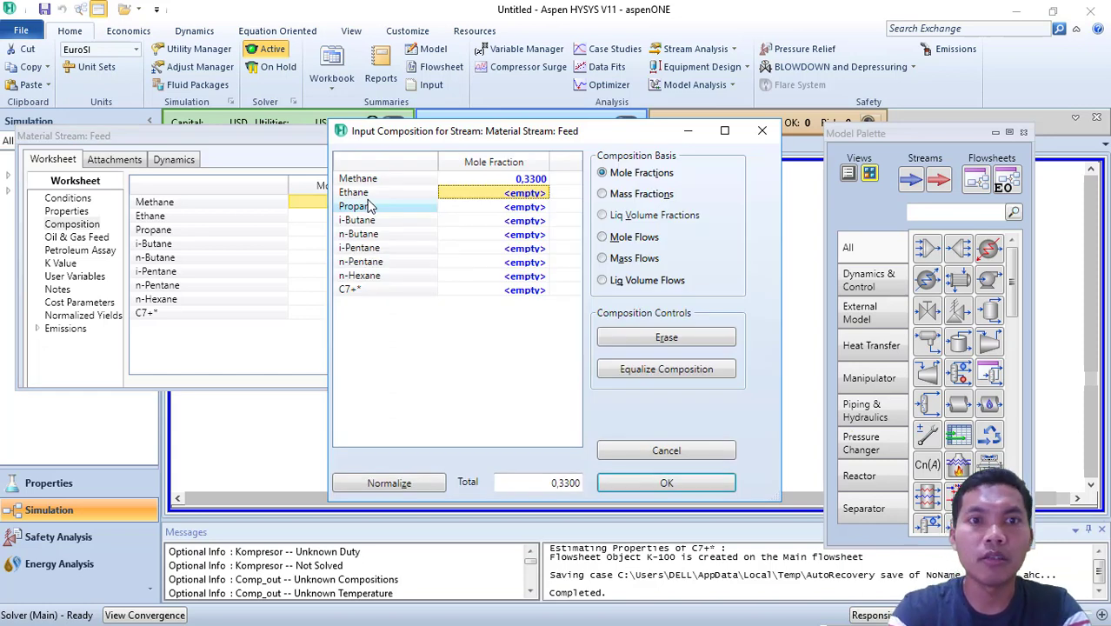
text(0,1)
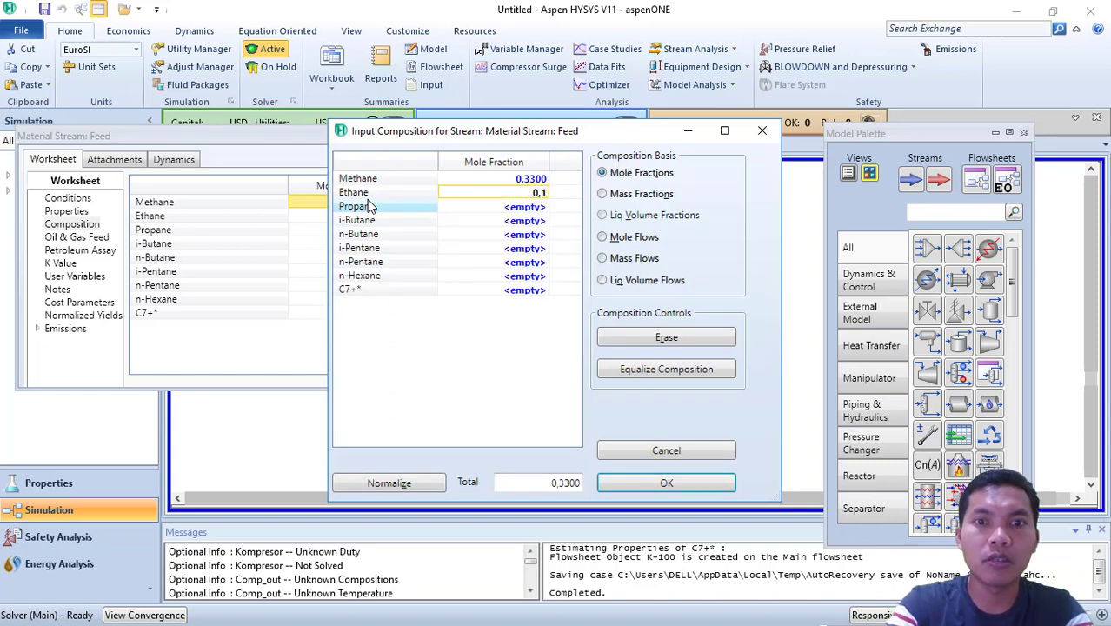
text(42)
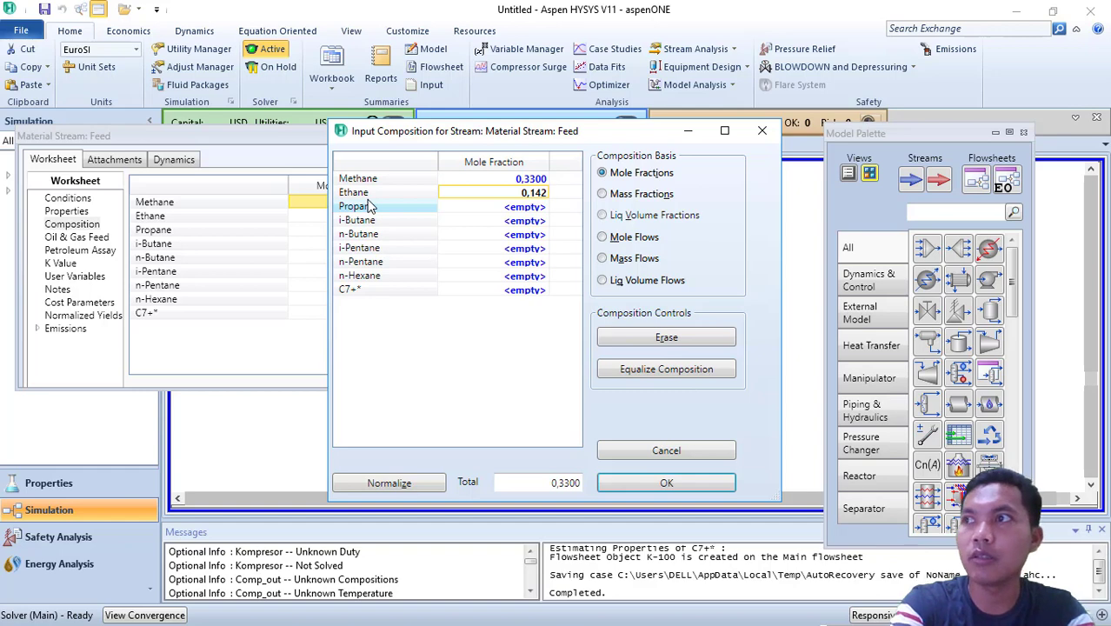
key(Return)
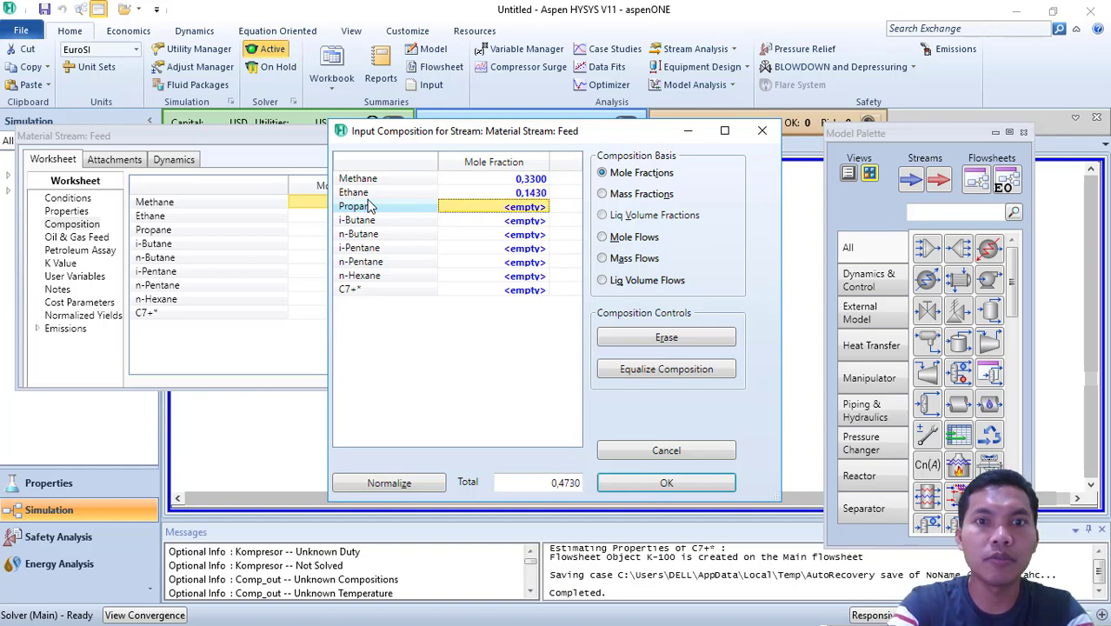
text(0,101)
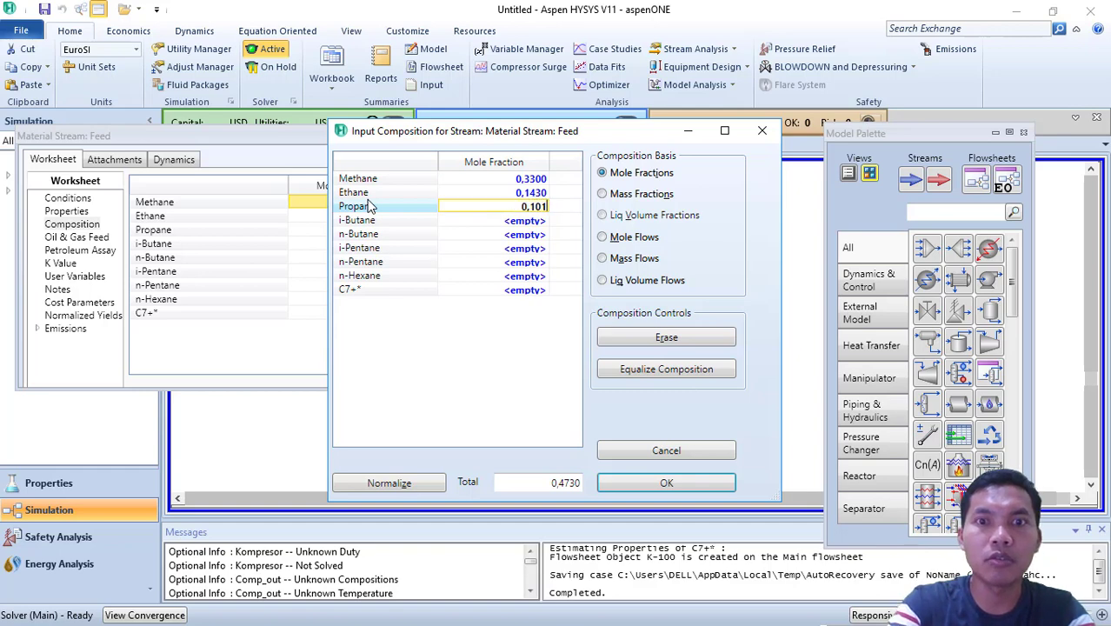
key(Return)
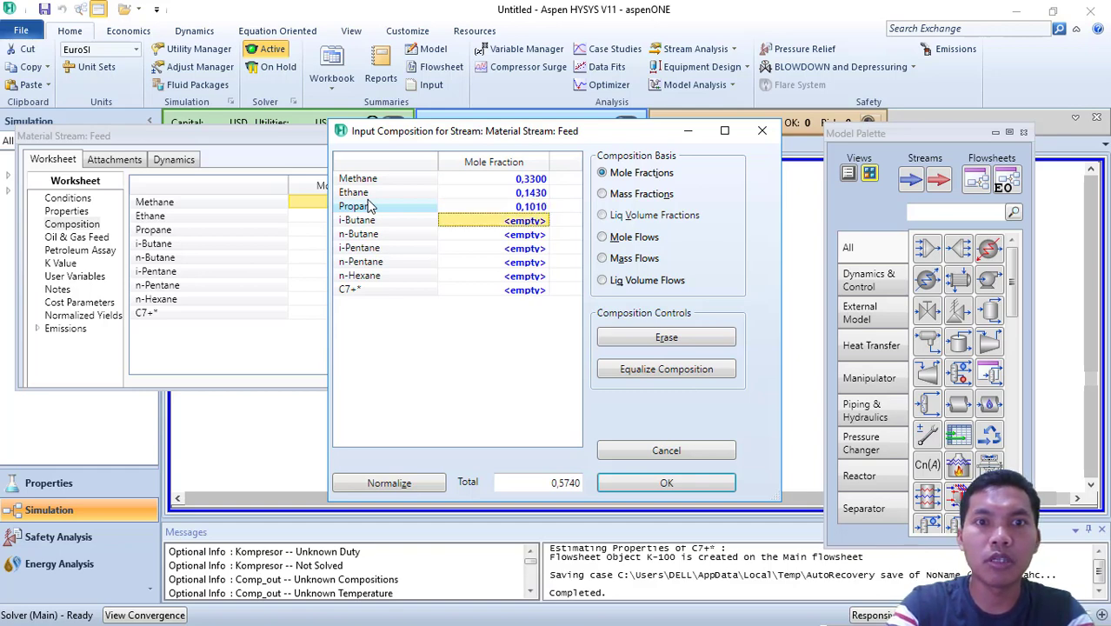
- Set the mole fractions of i-Butane to 0,098 and n-Butane to 0,08
text(0,0)
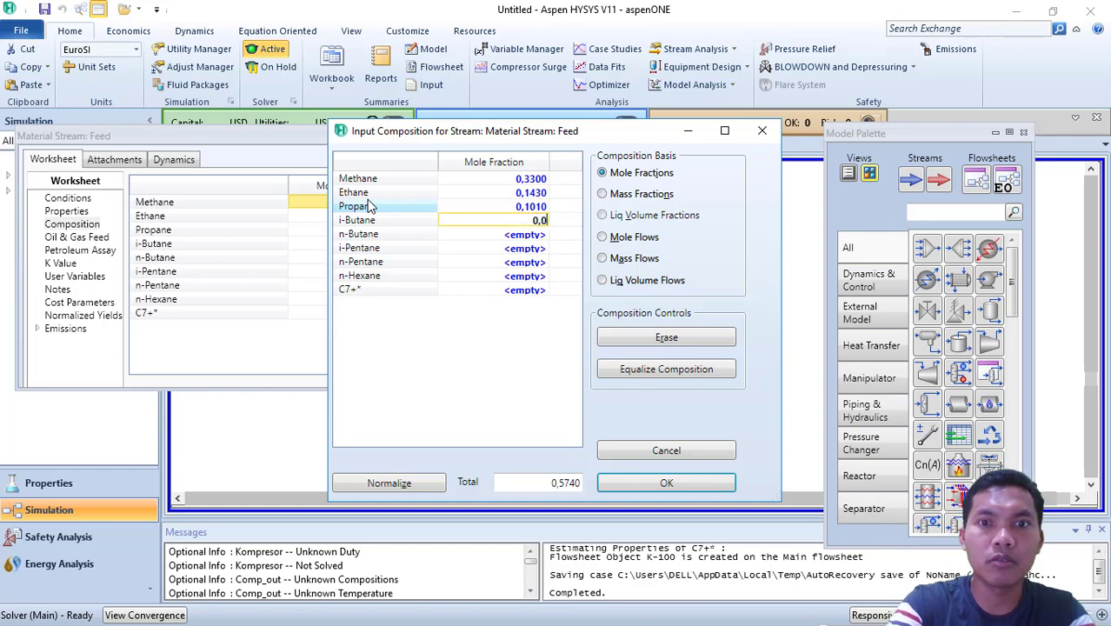
text(98)
key(Return)
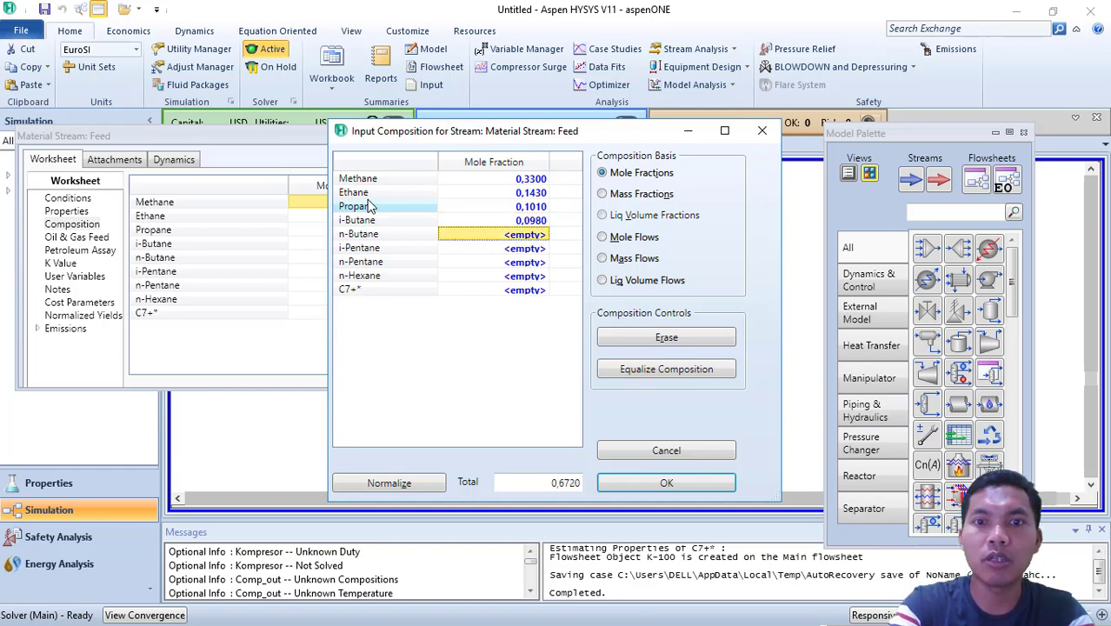
text(0,08)
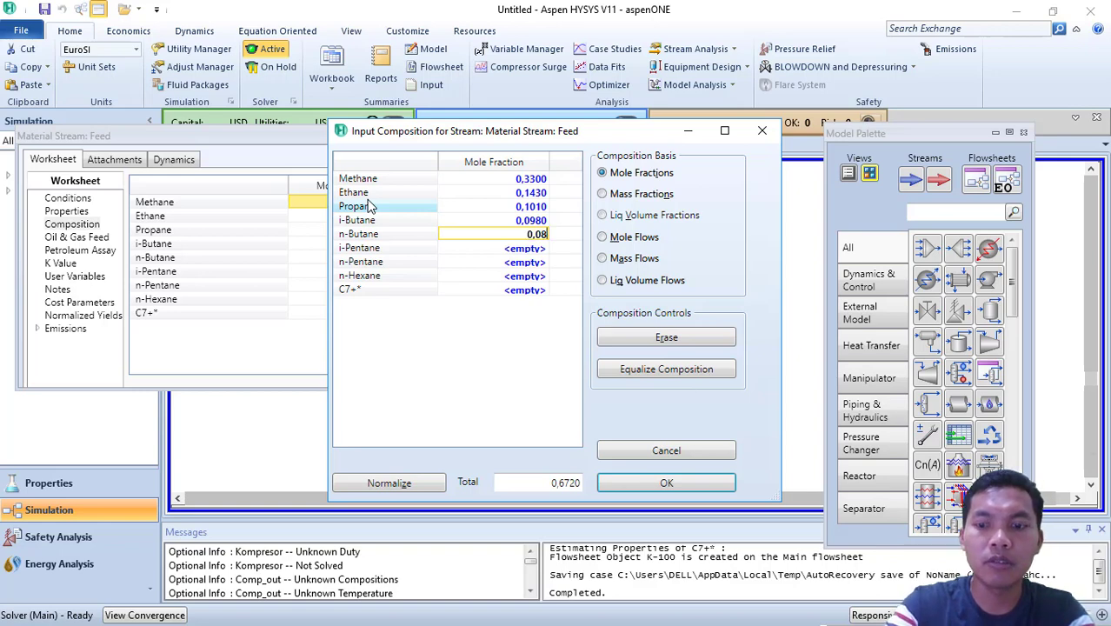
key(Return)
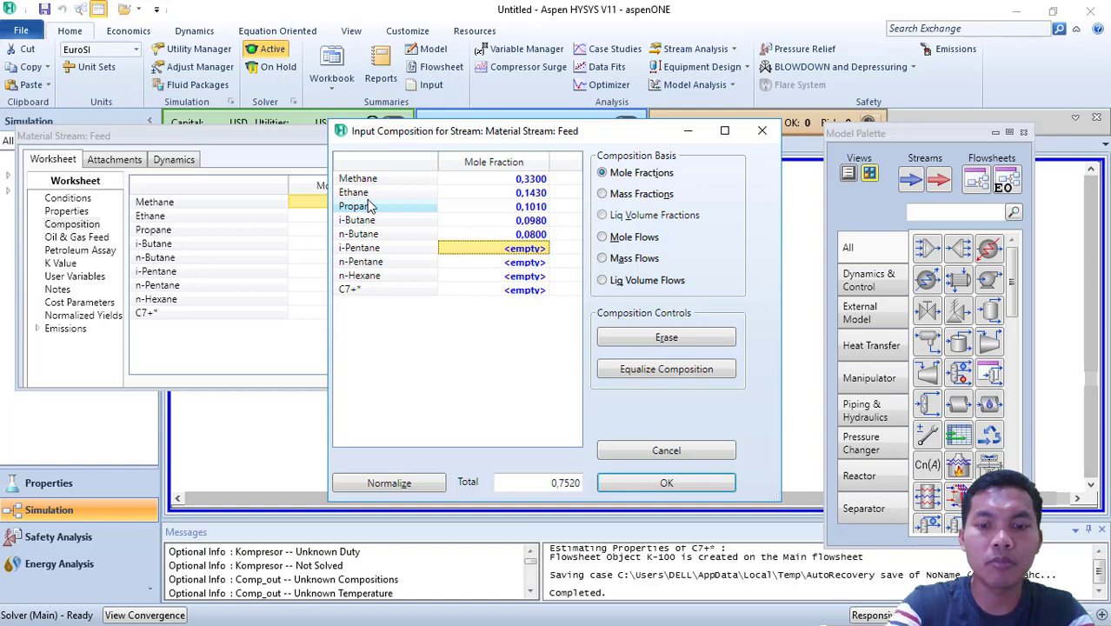
- Set the mole fractions of i-Pentane to 0,069 and n-Pentane to 0,059
text(0,0)
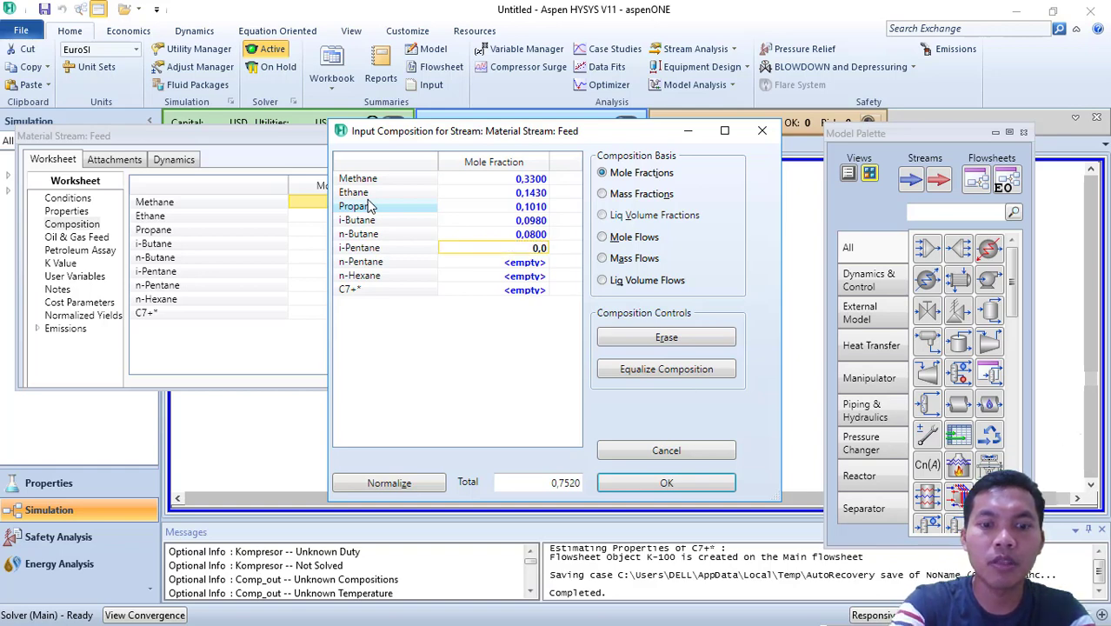
text(69)
key(Return)
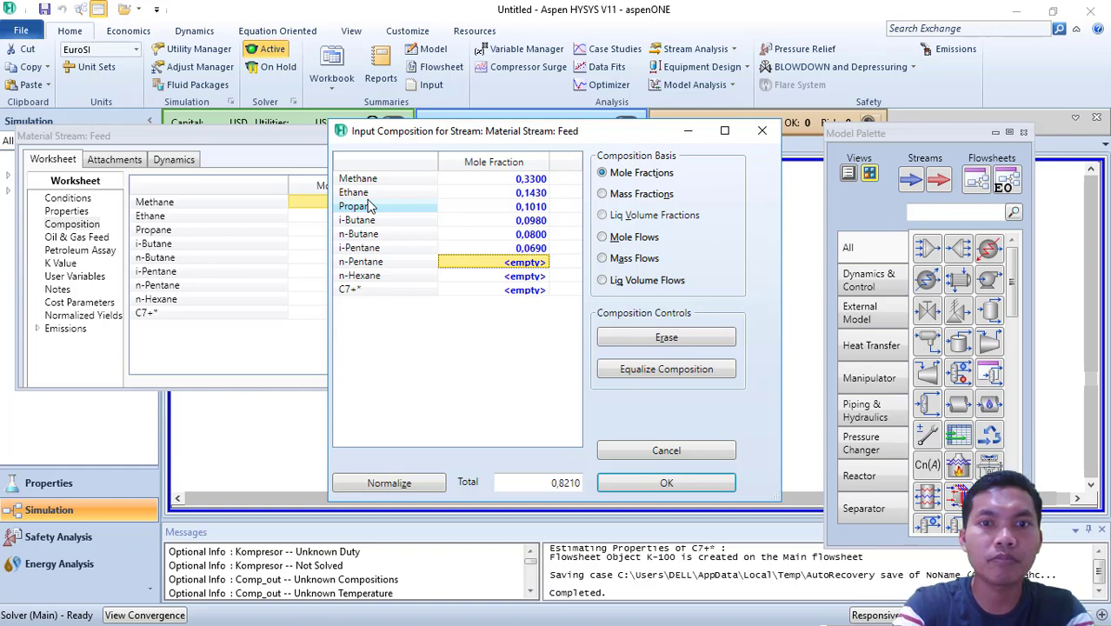
text(0,0)
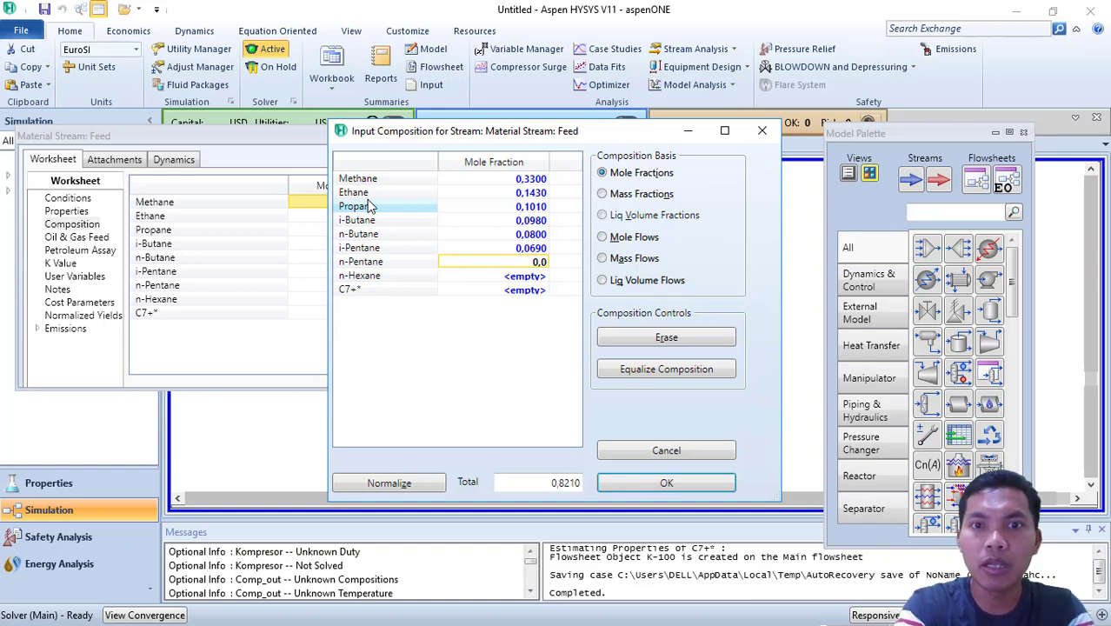
text(59)
key(Return)
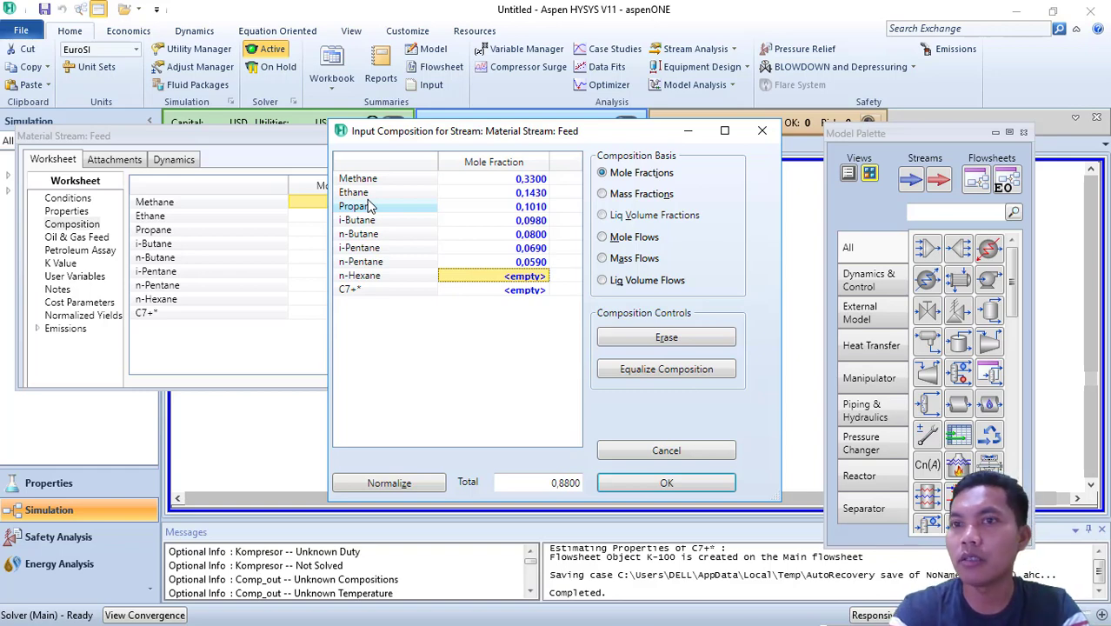
- Set the mole fractions of n-Hexane to 0,078 and C7+* to 0,042, and accept the Feed composition
text(0,)
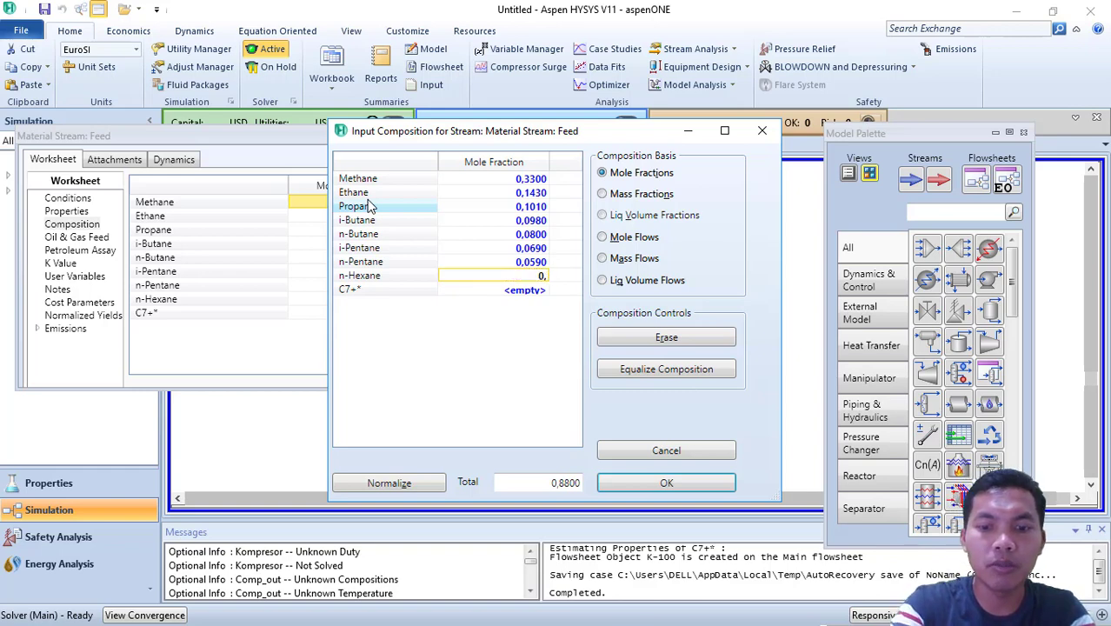
text(078)
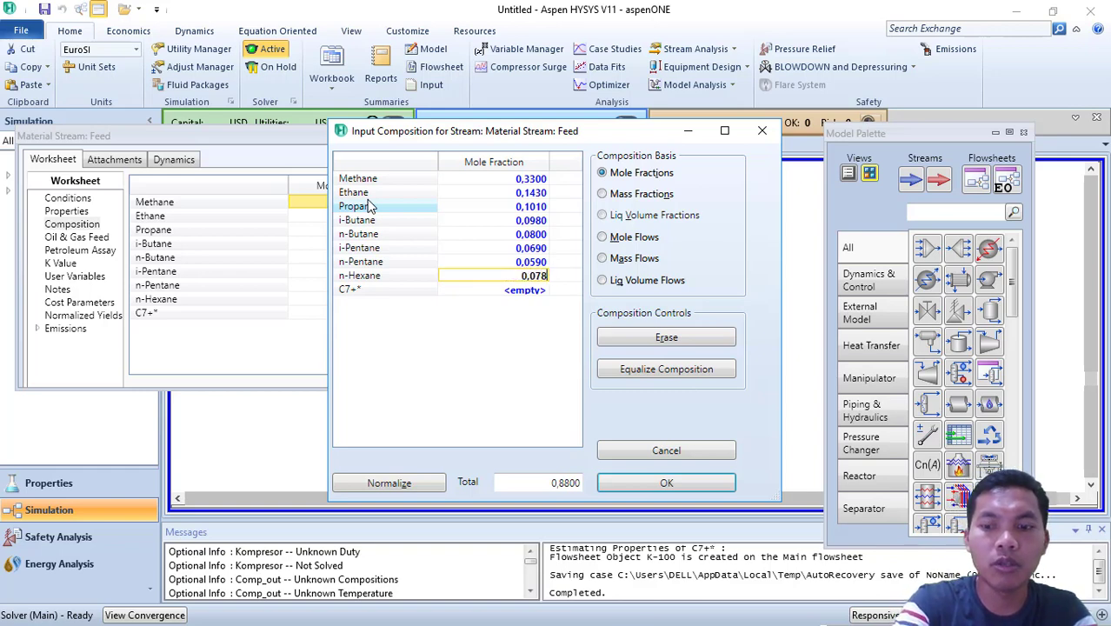
key(Return)
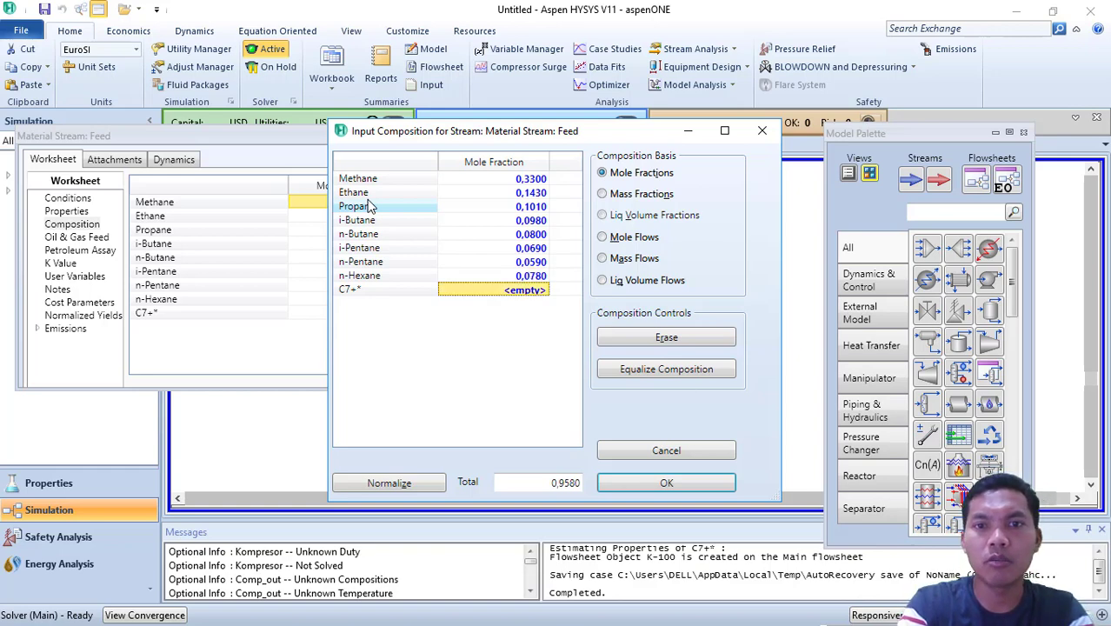
text(0,04)
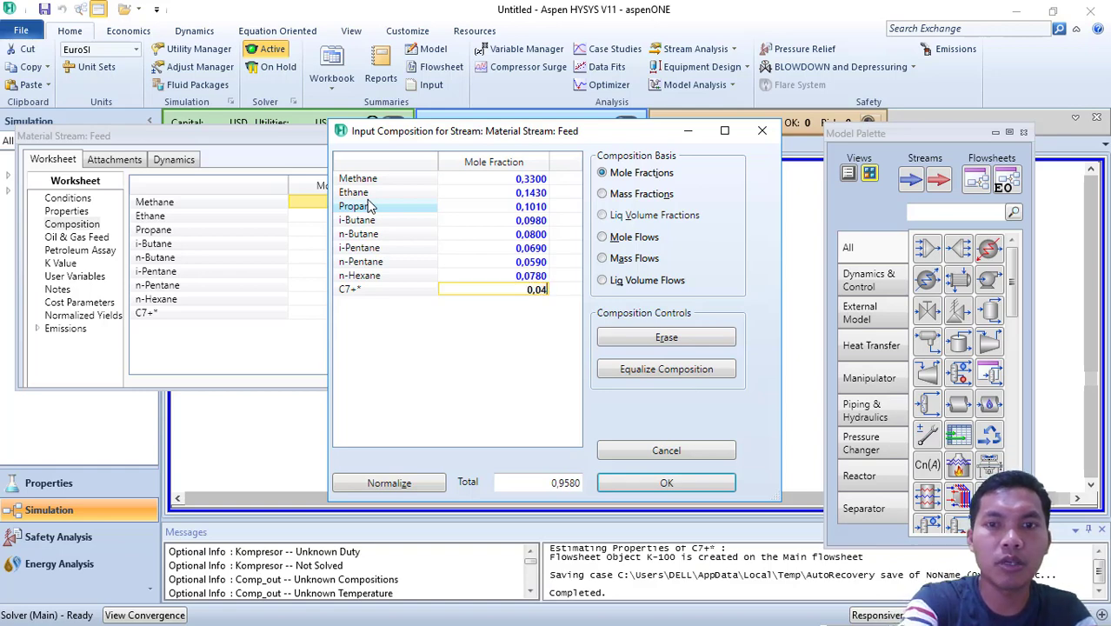
text(2)
key(Return)
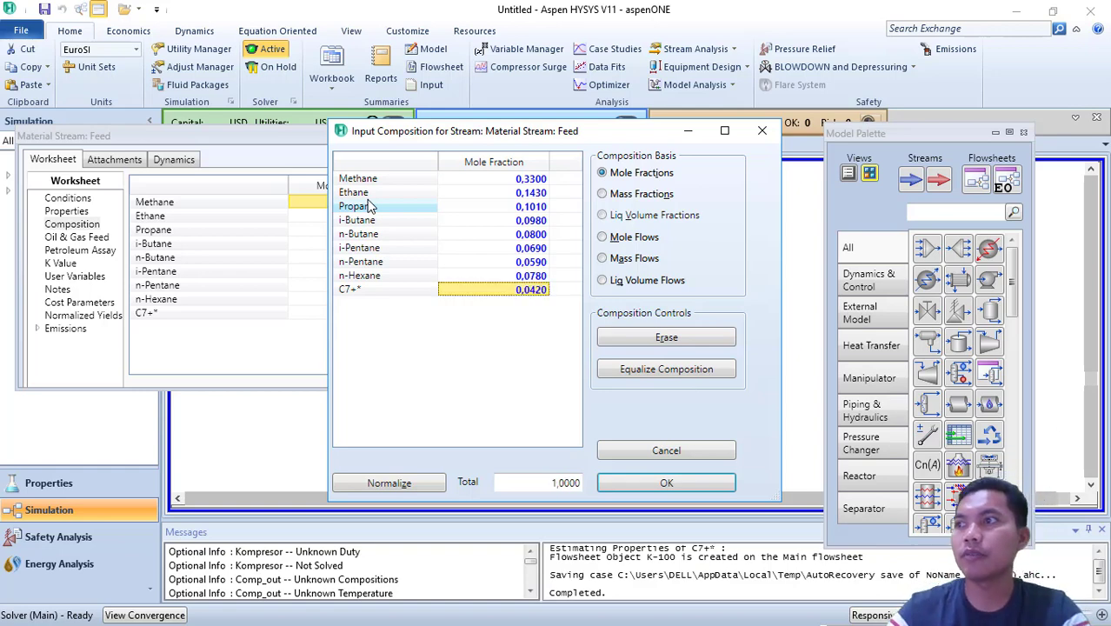
click(664, 483)
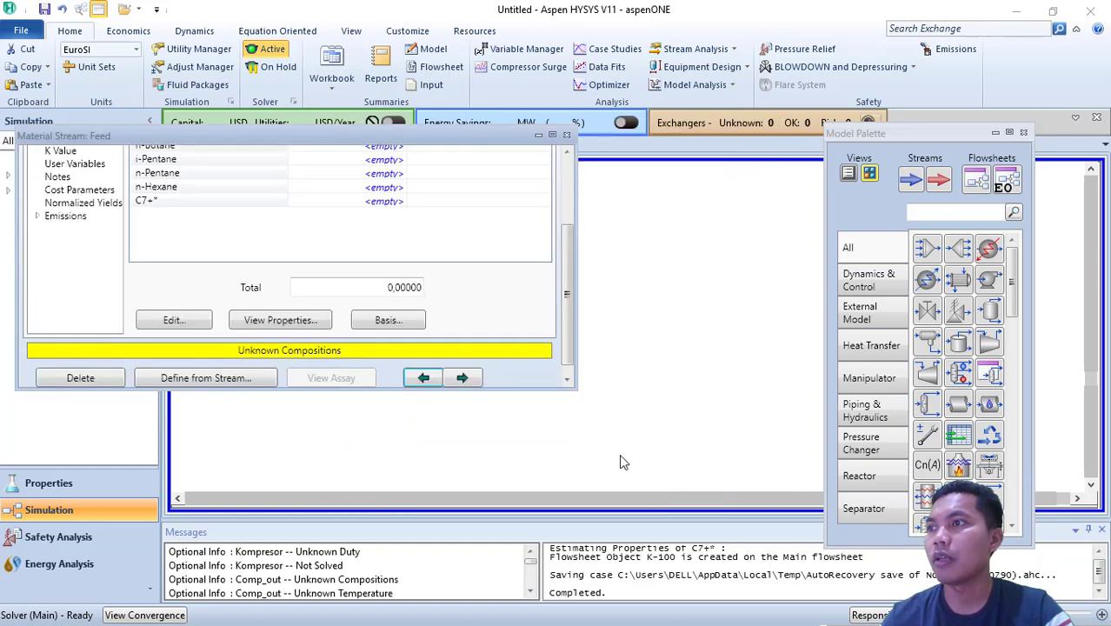
drag(565, 291, 566, 161)
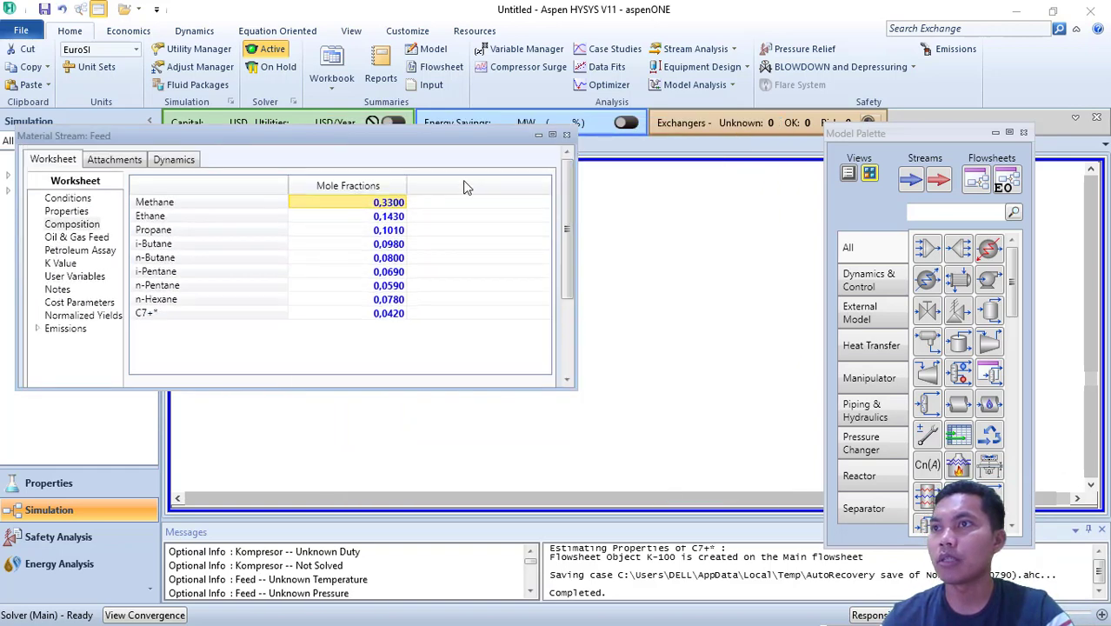
- Set the Feed conditions to 100 C, 1 bar and a molar flow of 100 kgmole/h, and close the stream window
click(55, 200)
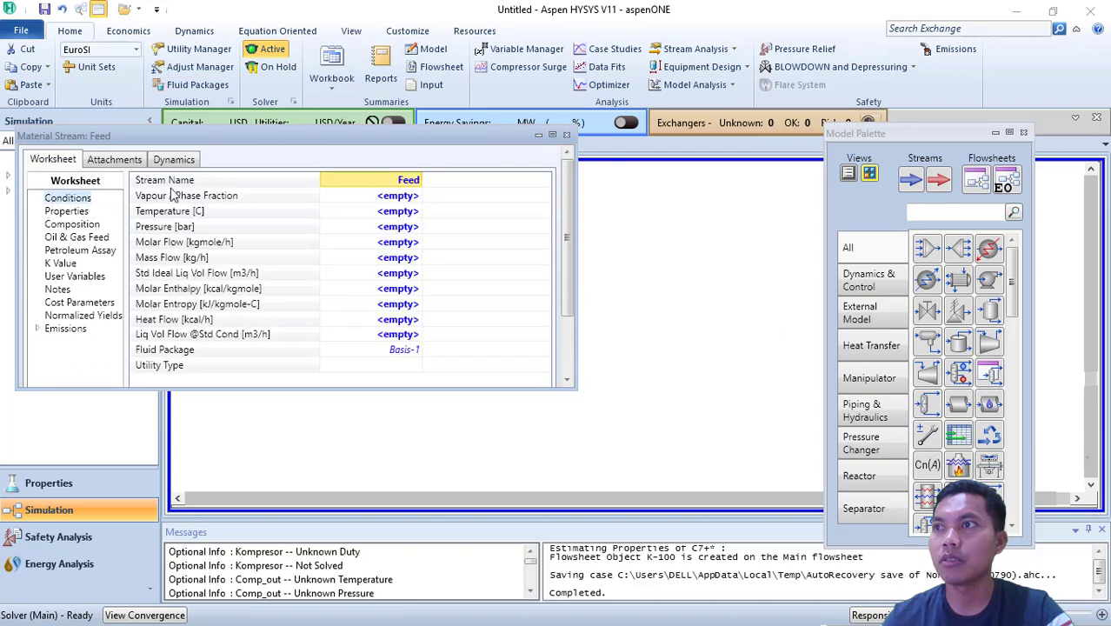
click(411, 217)
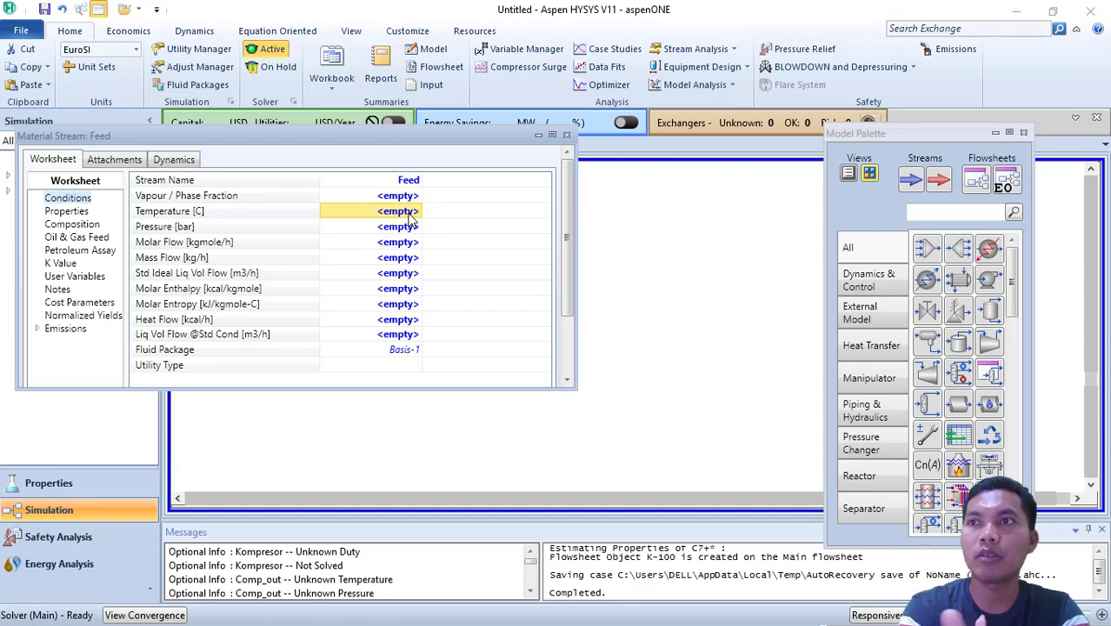
text(100)
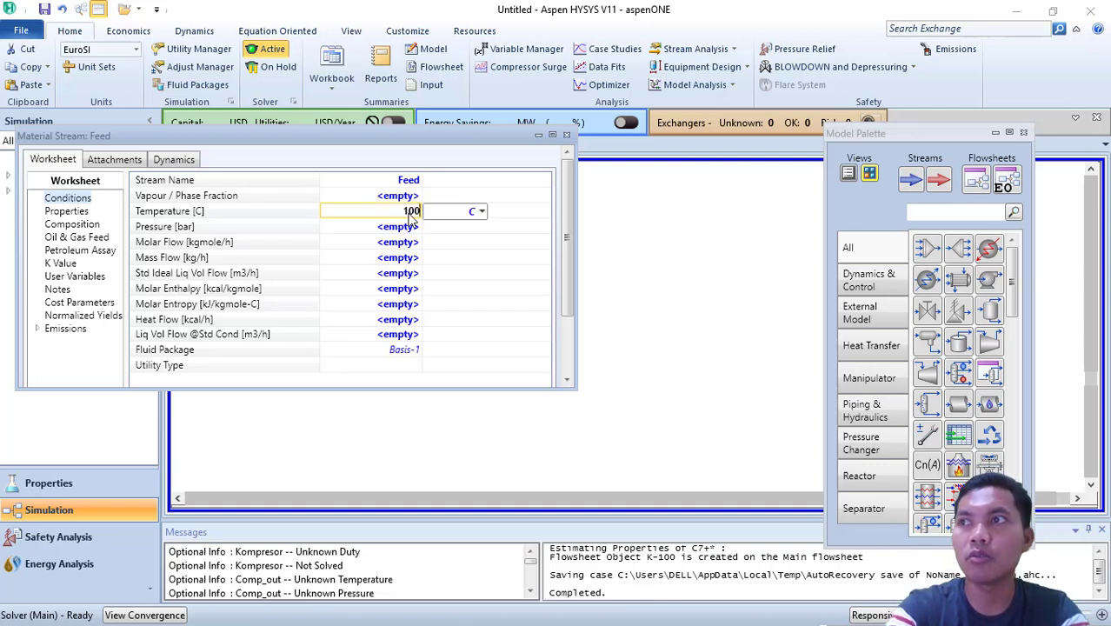
key(Return)
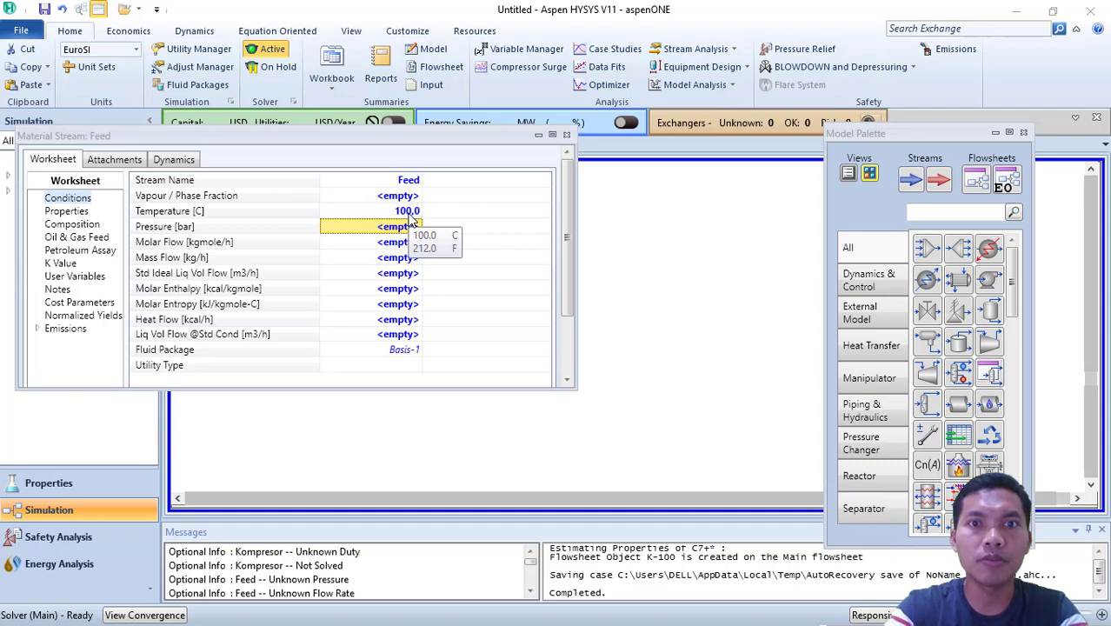
text(1)
key(Return)
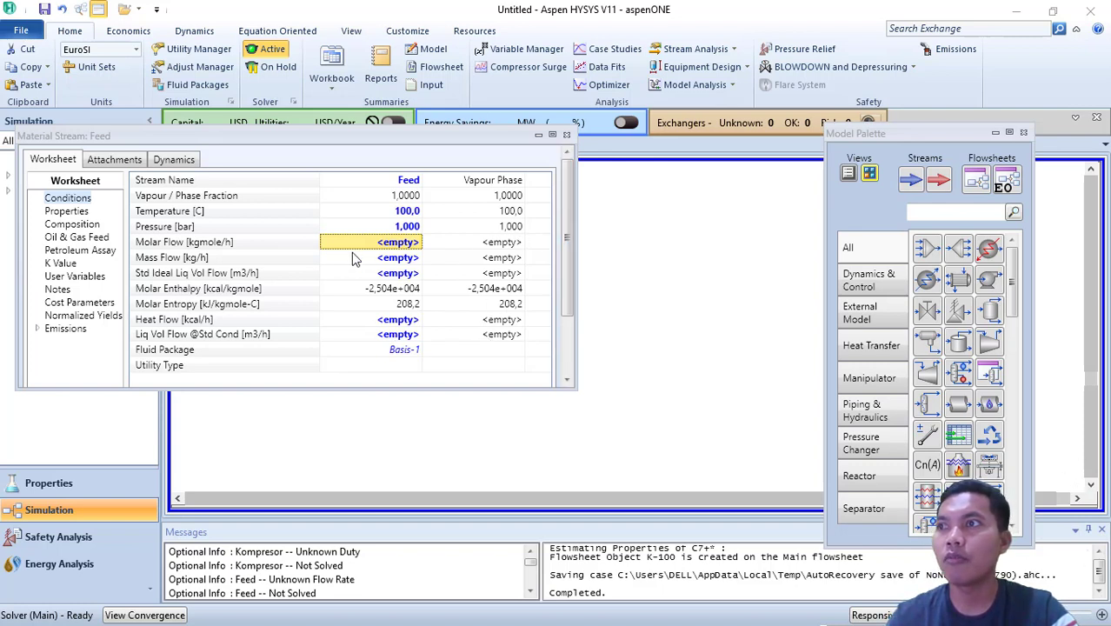
text(100)
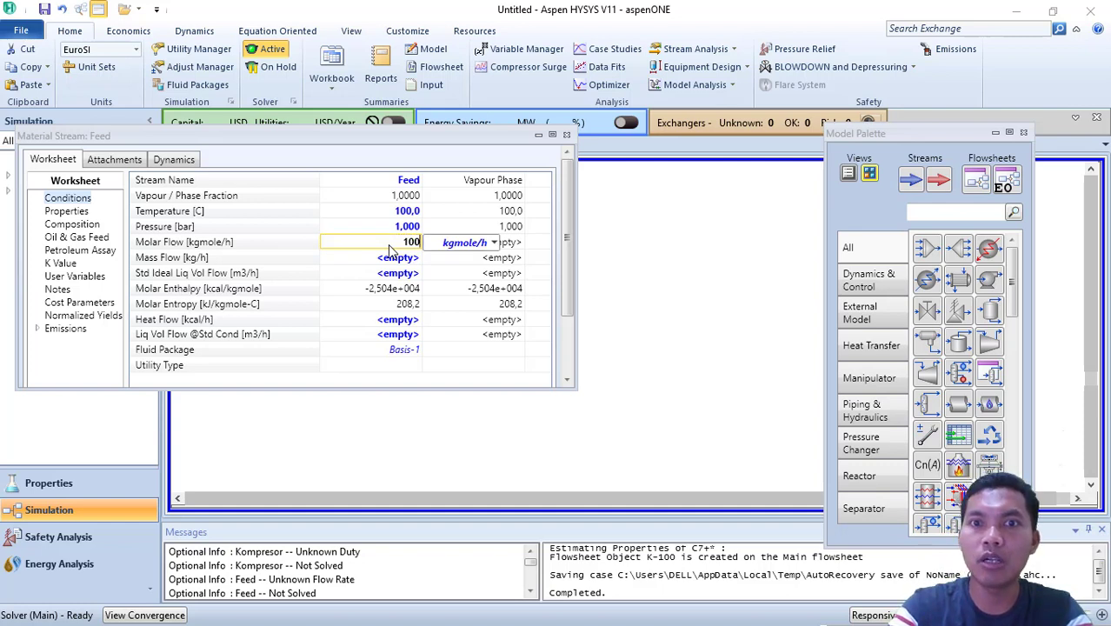
key(Return)
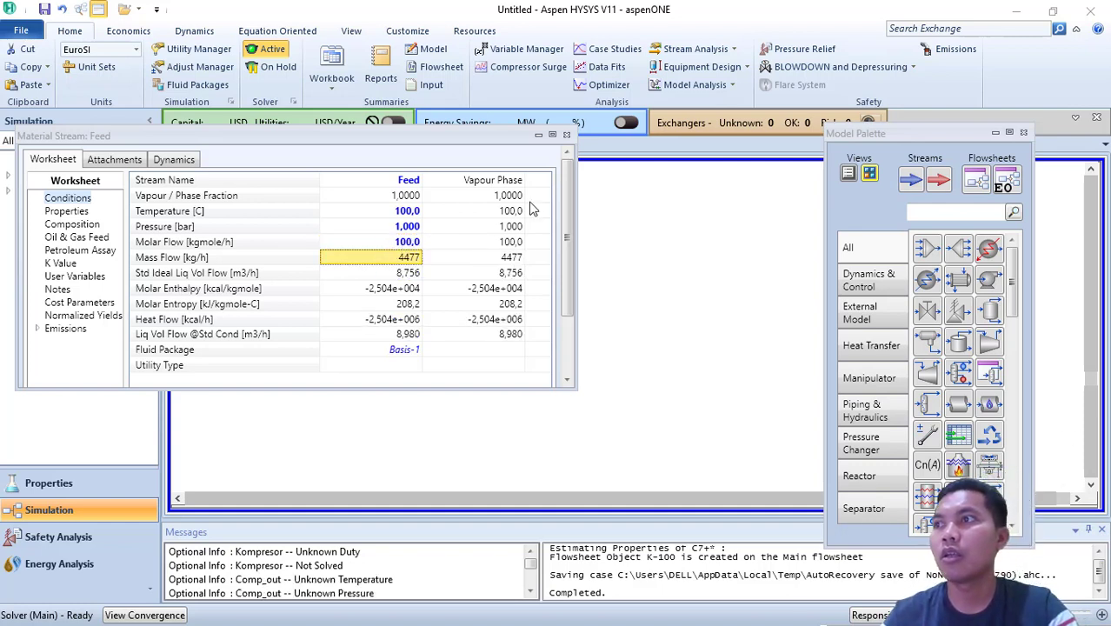
drag(569, 202, 561, 313)
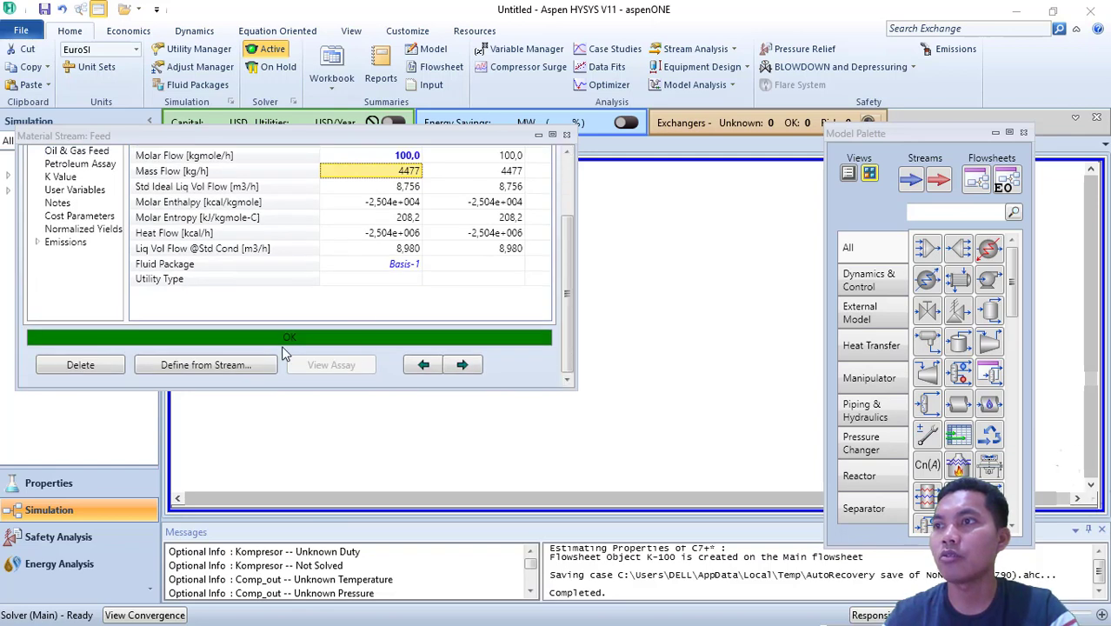
click(566, 135)
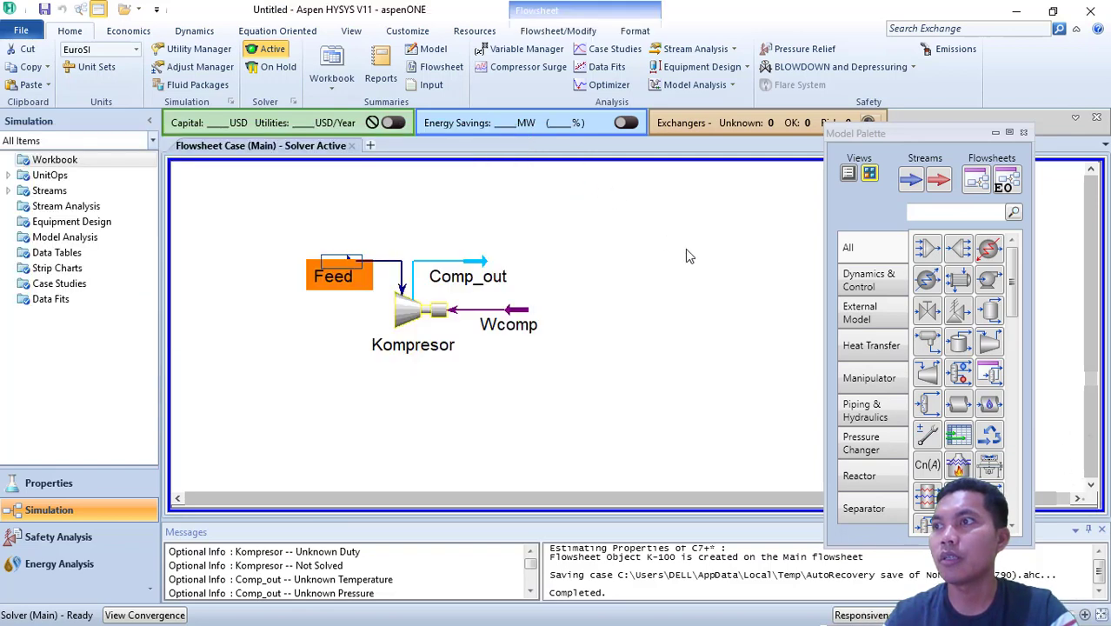
- Open the Kompresor compressor window and reposition it so its design pages are fully in view
click(423, 312)
double_click(423, 312)
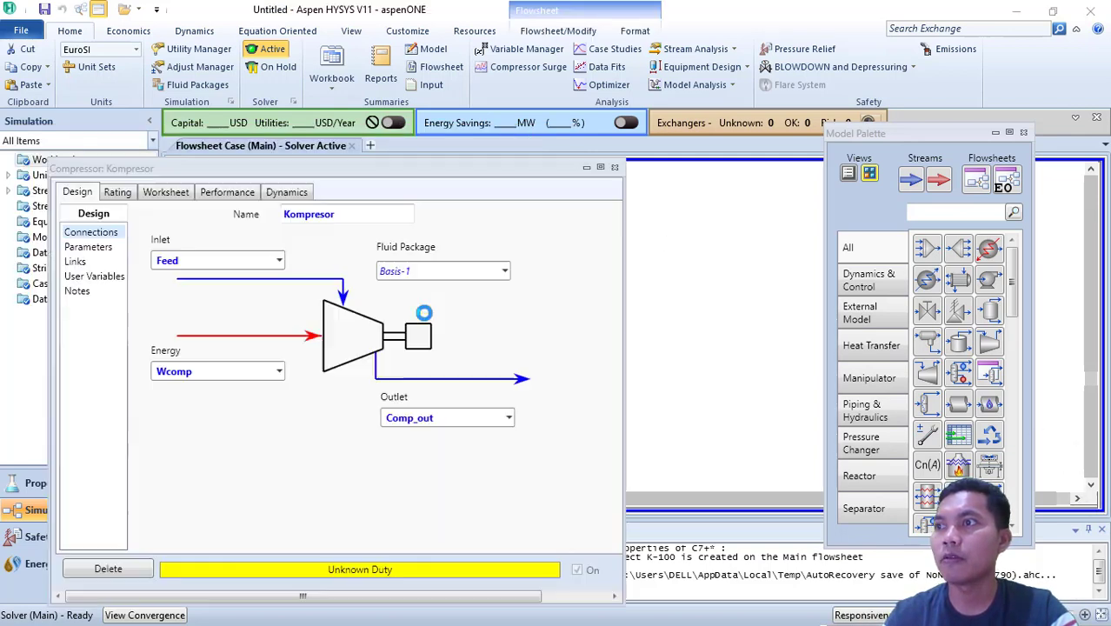
drag(478, 169, 602, 73)
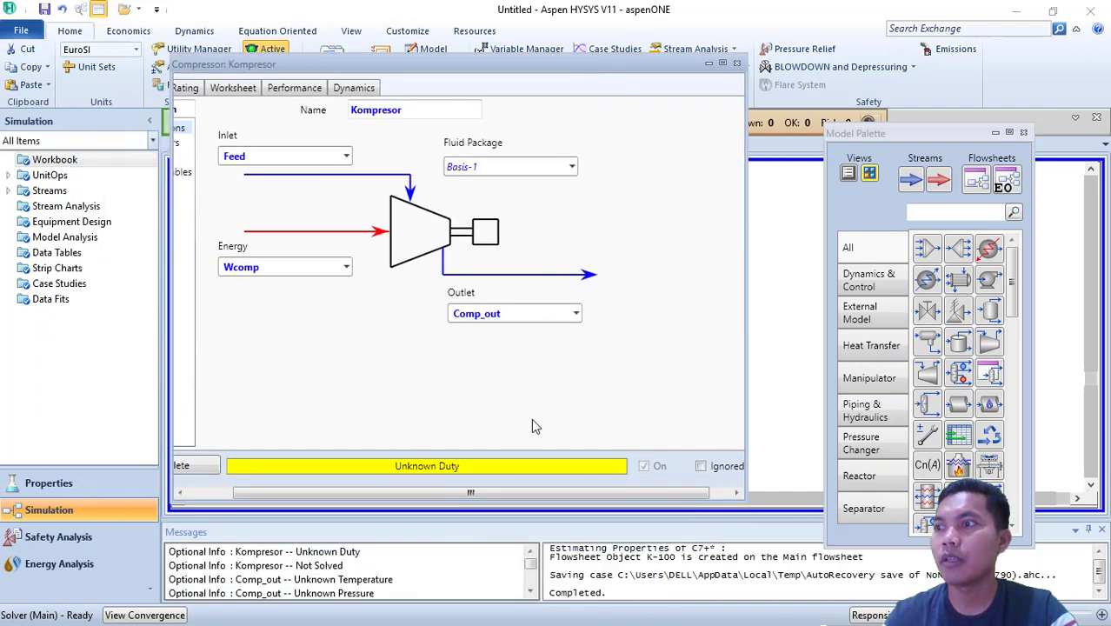
drag(516, 494, 450, 495)
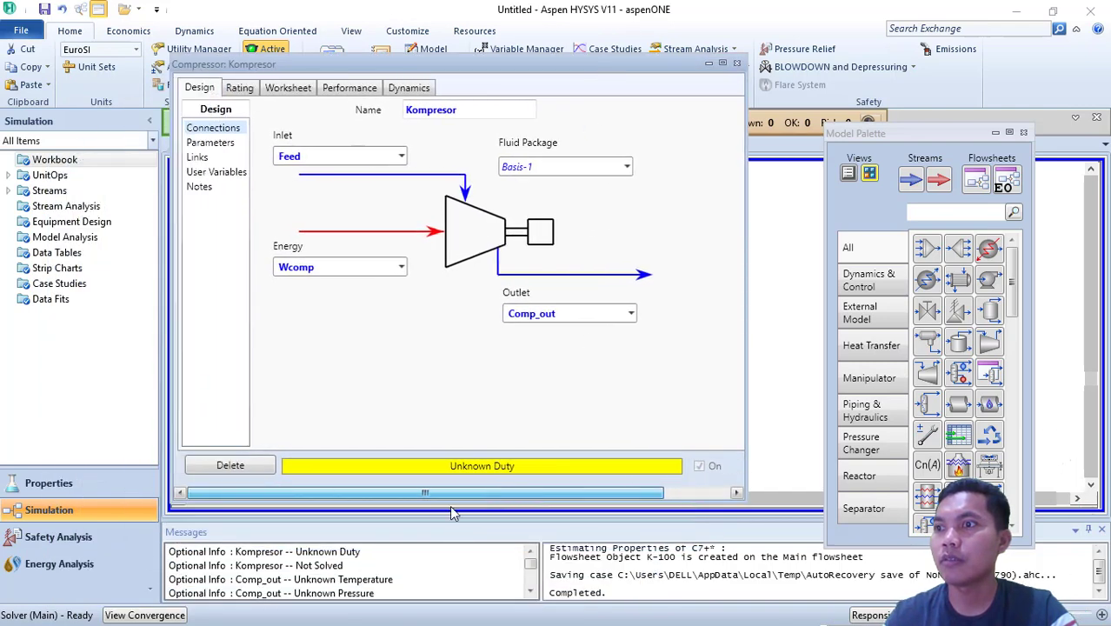
- Set the Comp_out pressure to 5 bar in the Kompresor worksheet conditions and close the compressor window
click(294, 91)
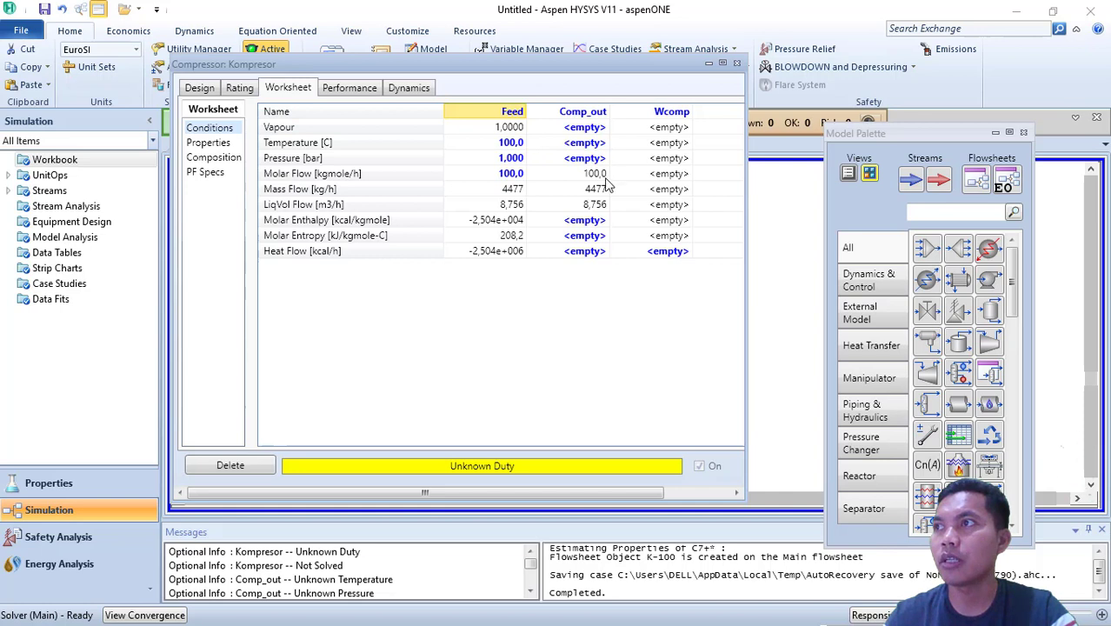
click(588, 160)
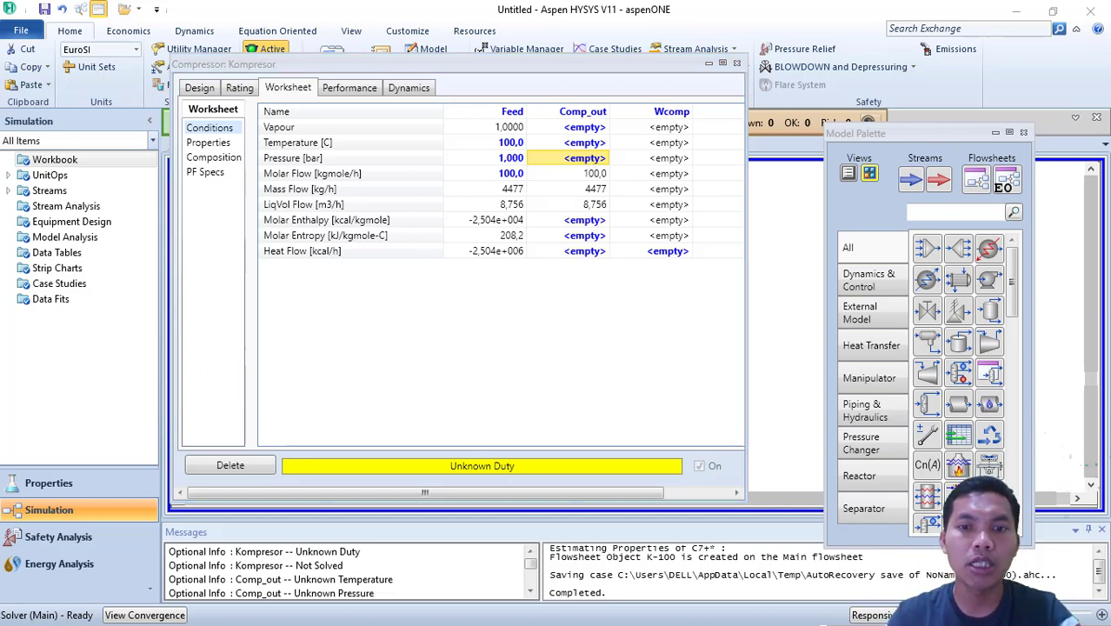
click(582, 163)
text(5)
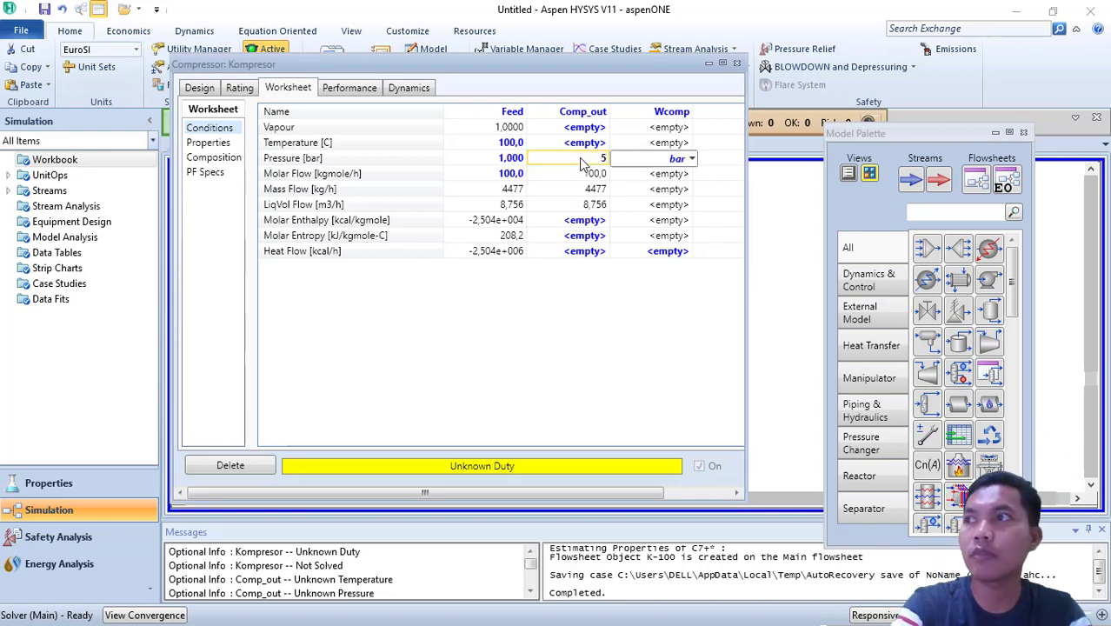
key(Return)
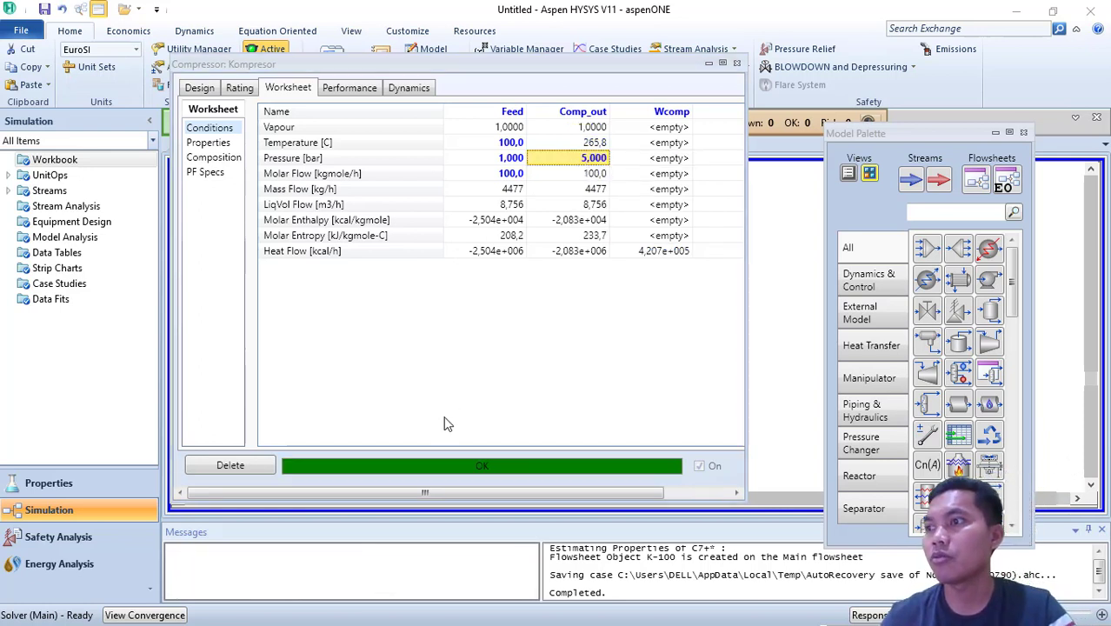
click(736, 65)
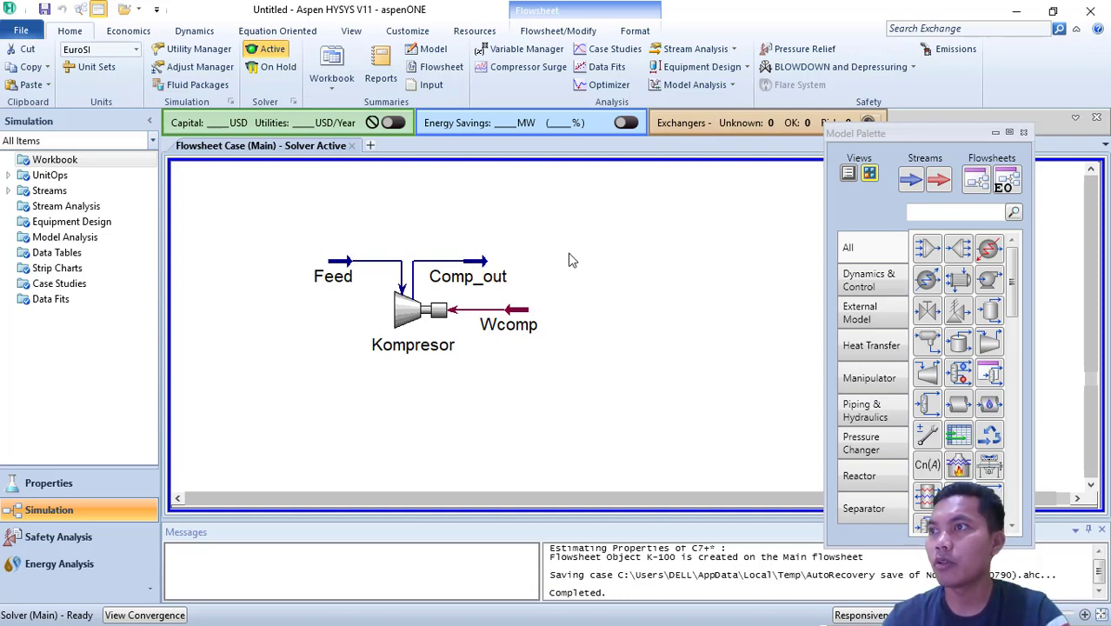
- Save the case under the file name 5b in the Modul 5 folder
mouse_move(486, 279)
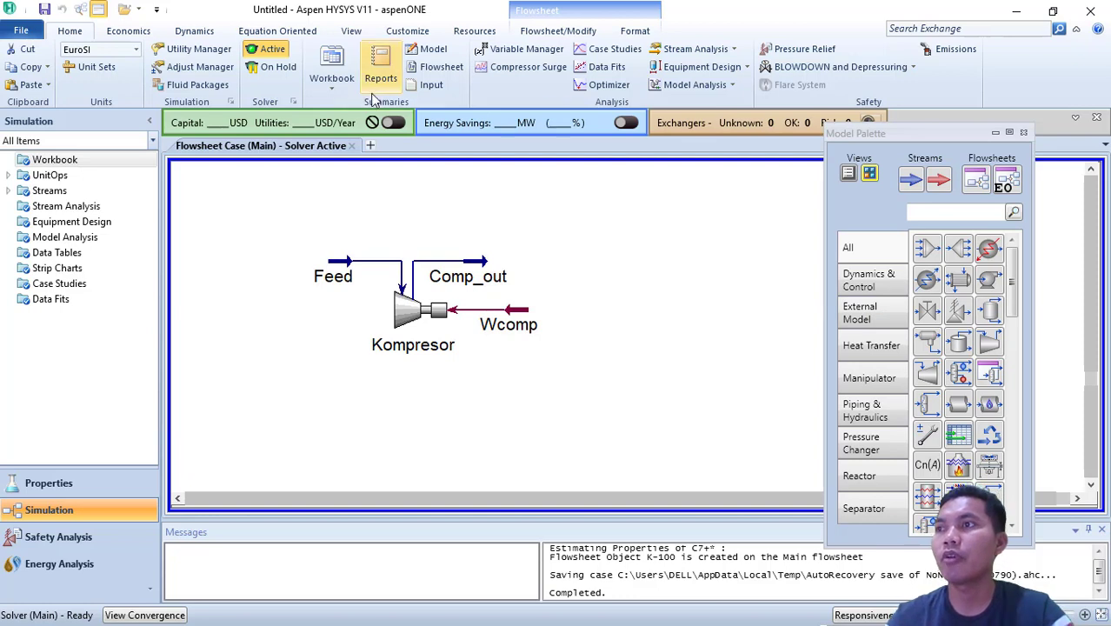
click(23, 31)
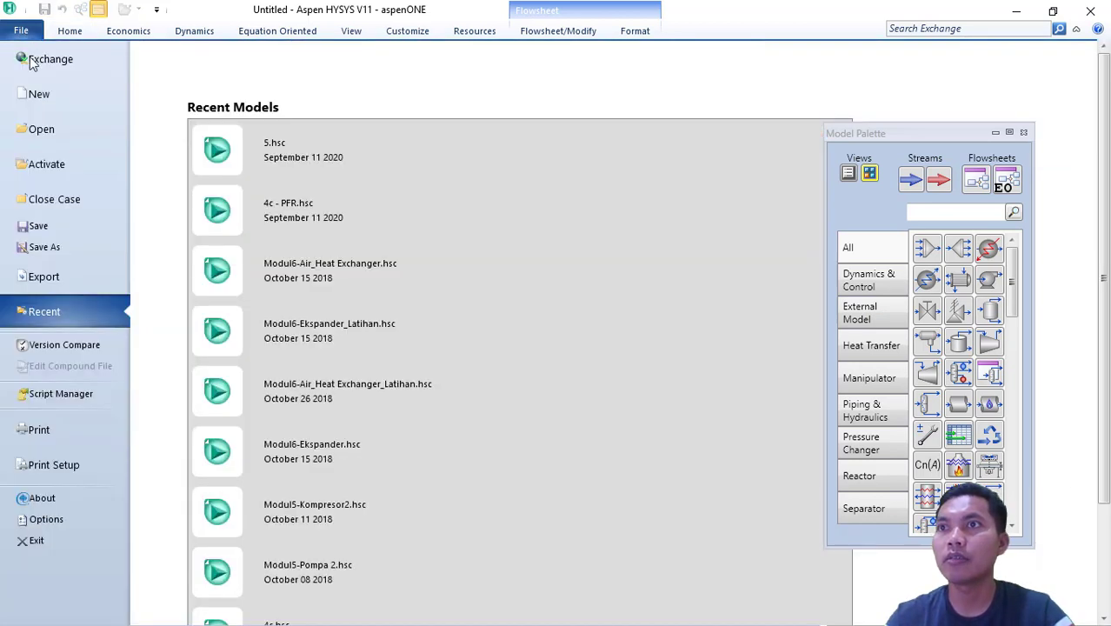
click(60, 249)
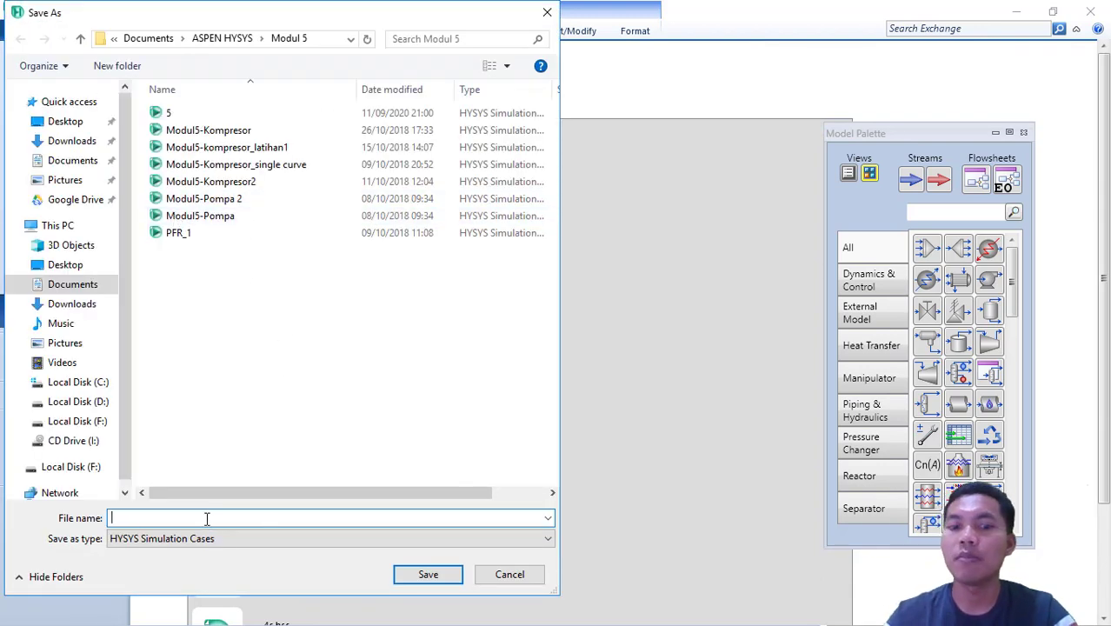
text(5b)
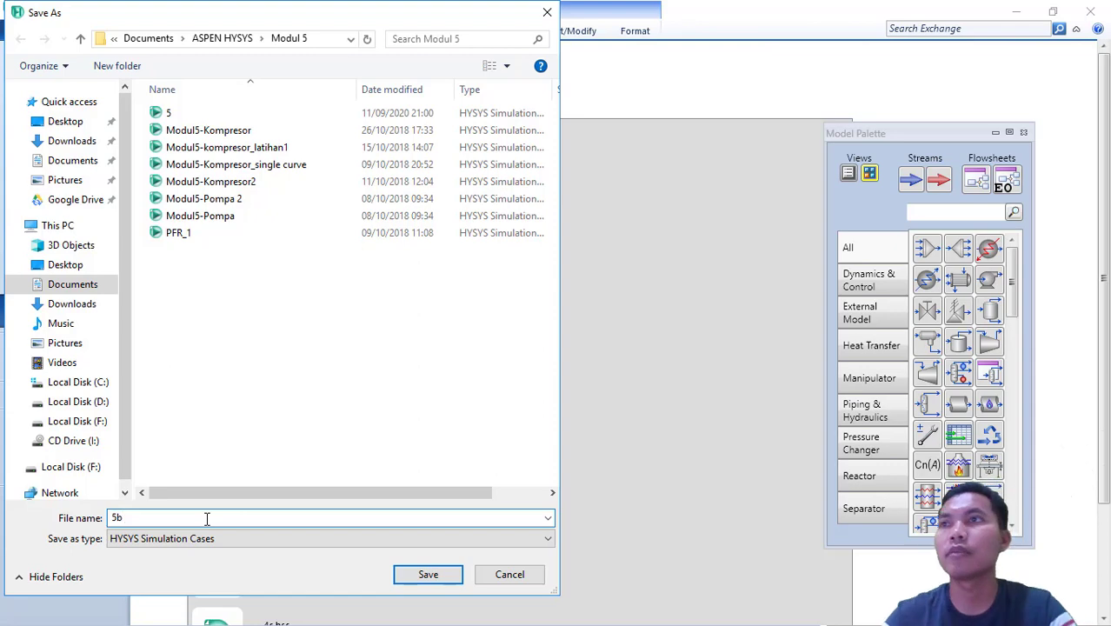
click(418, 572)
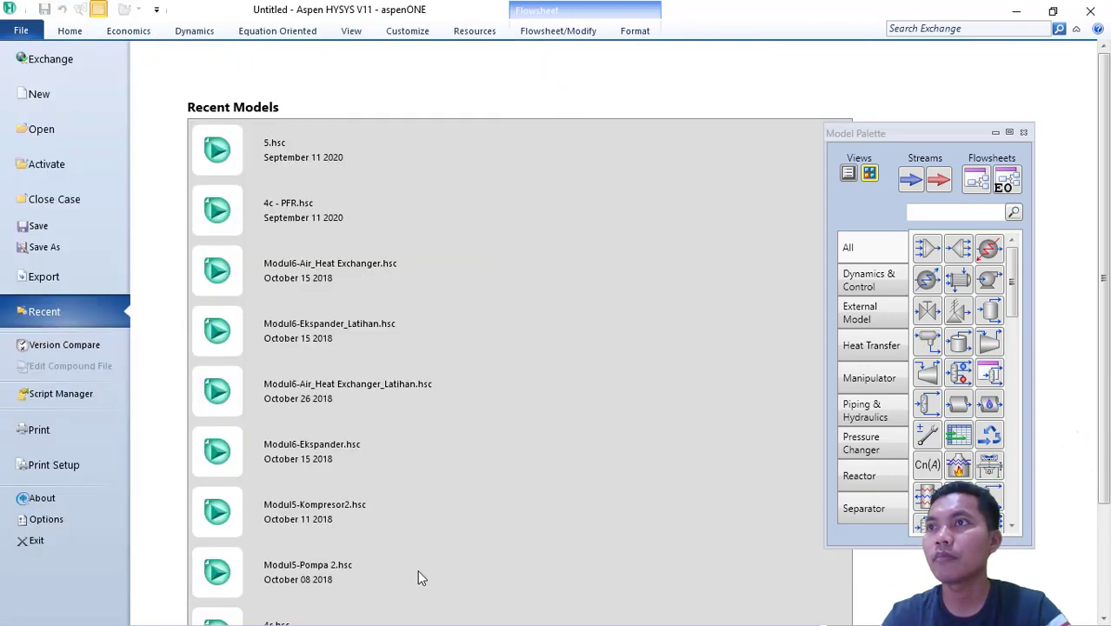
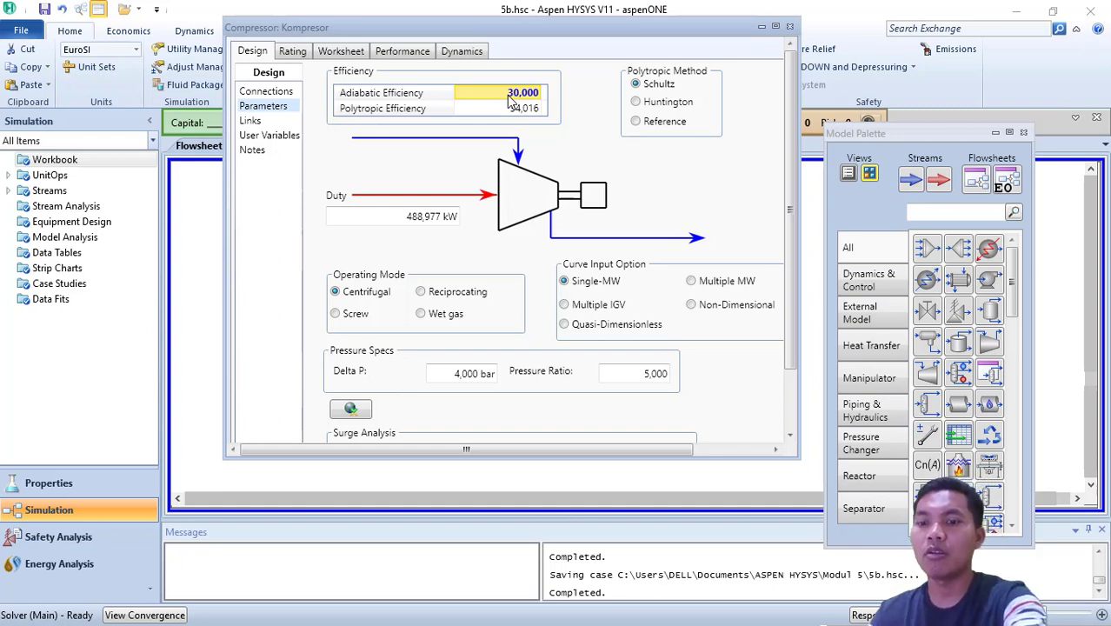
- Clear the compressor's adiabatic efficiency and enlarge its window to show the whole parameters page
key(Delete)
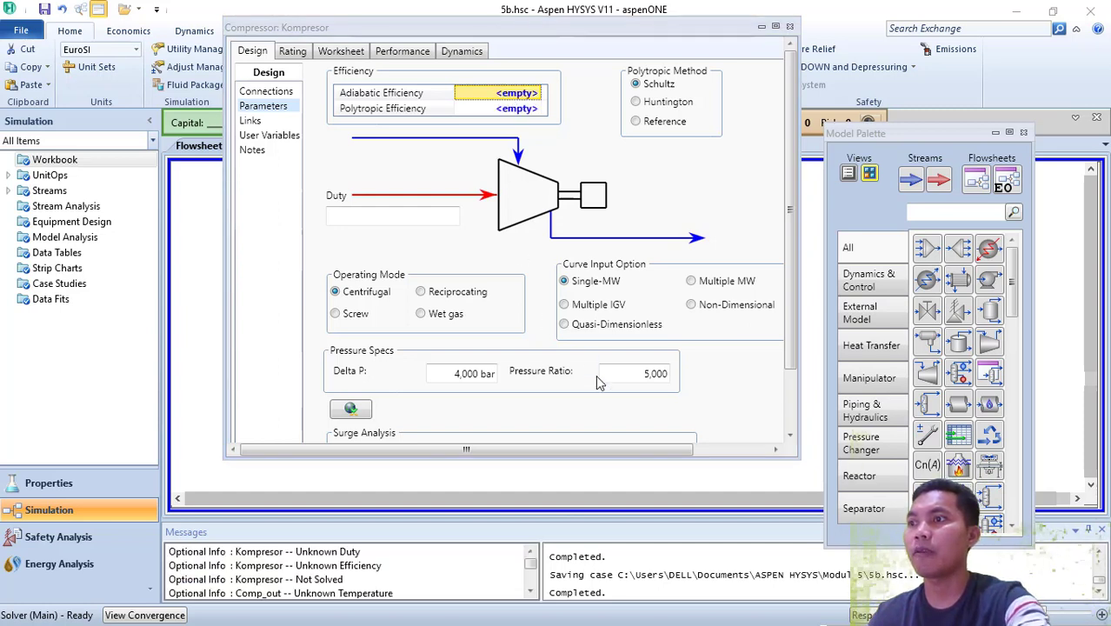
scroll(790, 381, down, 2)
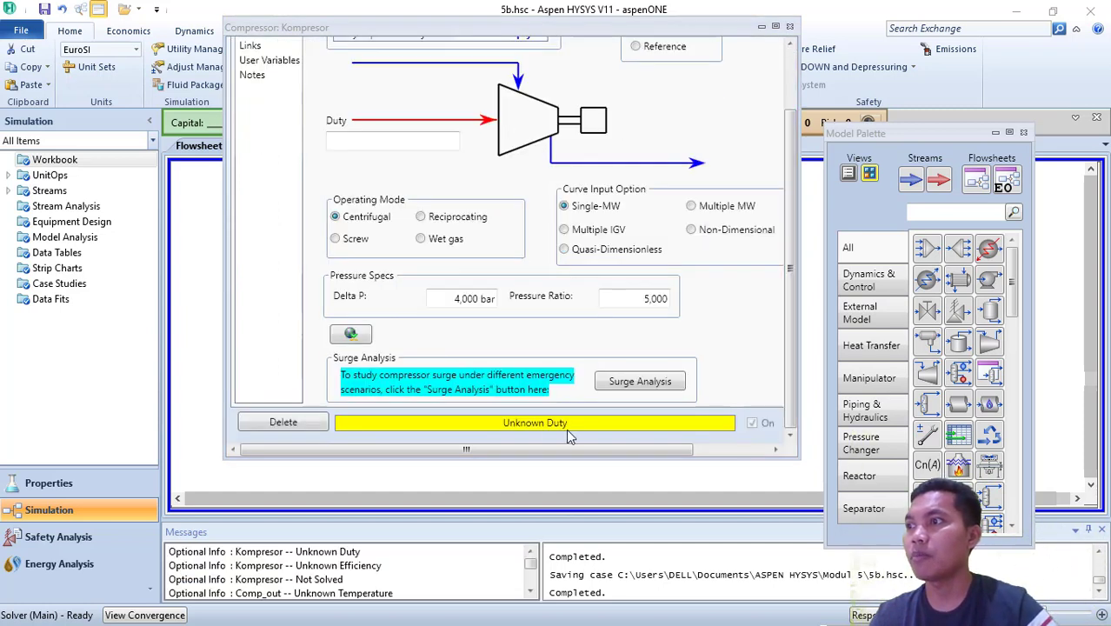
drag(789, 307, 802, 170)
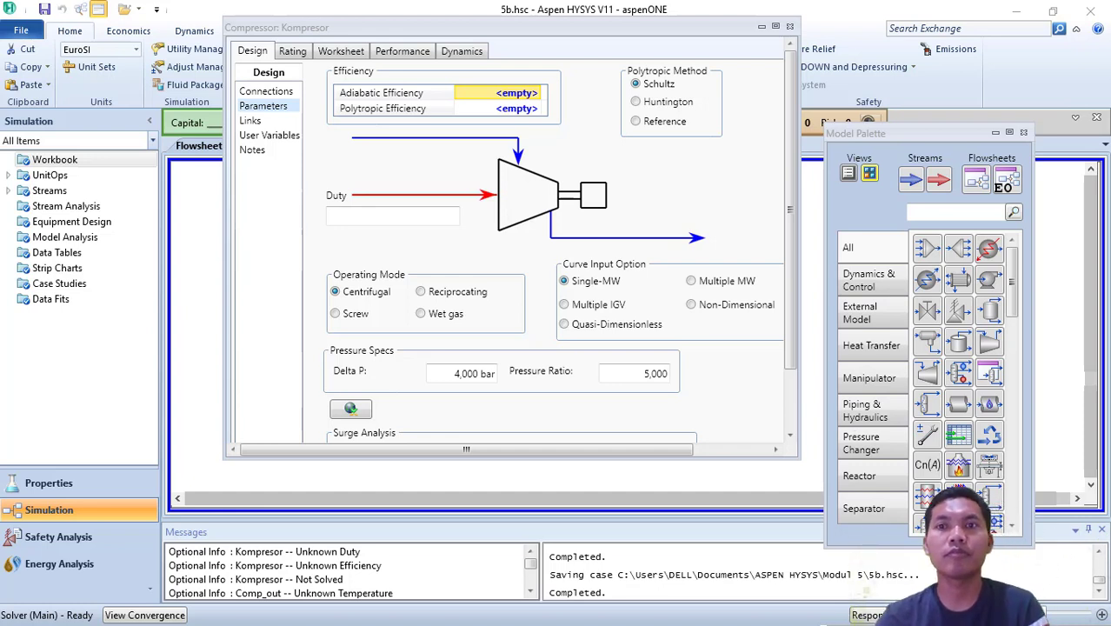
drag(511, 458, 511, 523)
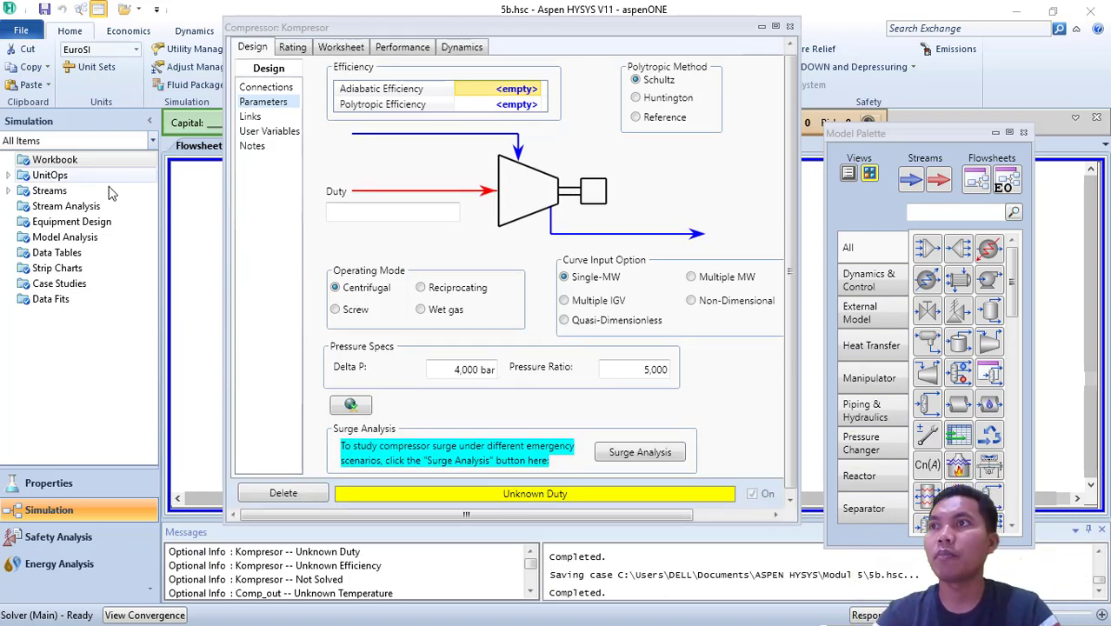
- Add a new rating curve to the Kompresor compressor and move the curve window over the compressor window
click(294, 48)
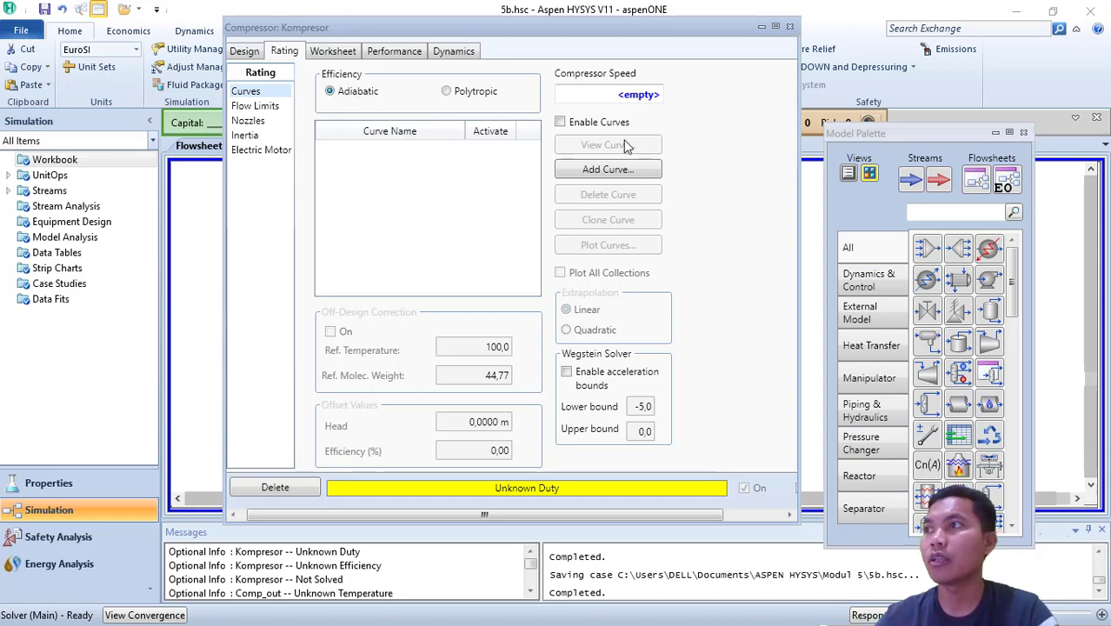
click(632, 171)
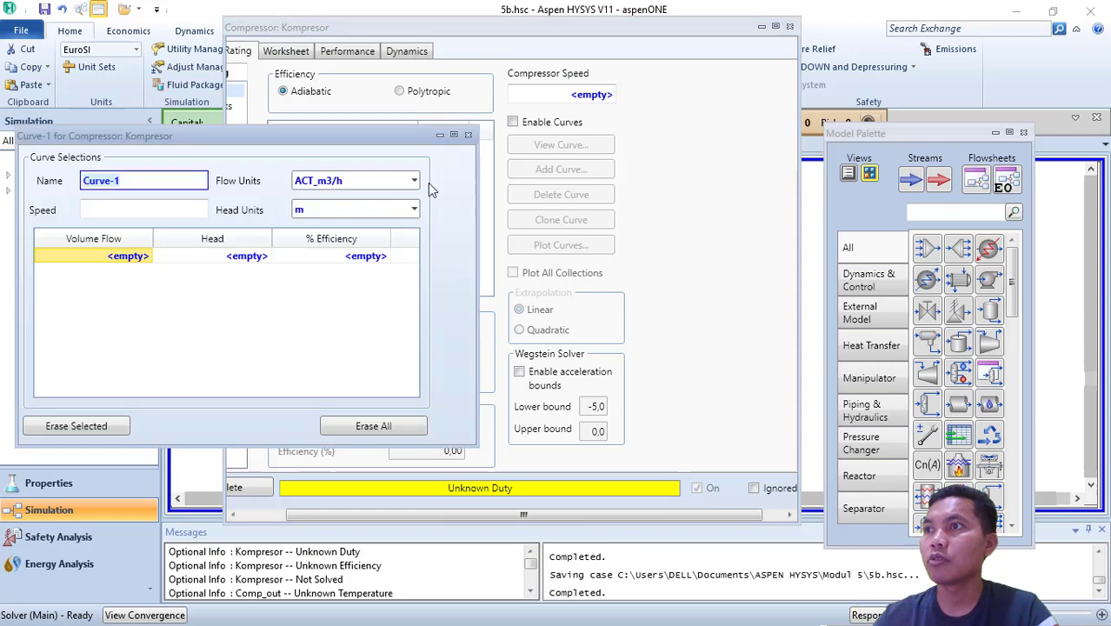
drag(341, 138, 562, 130)
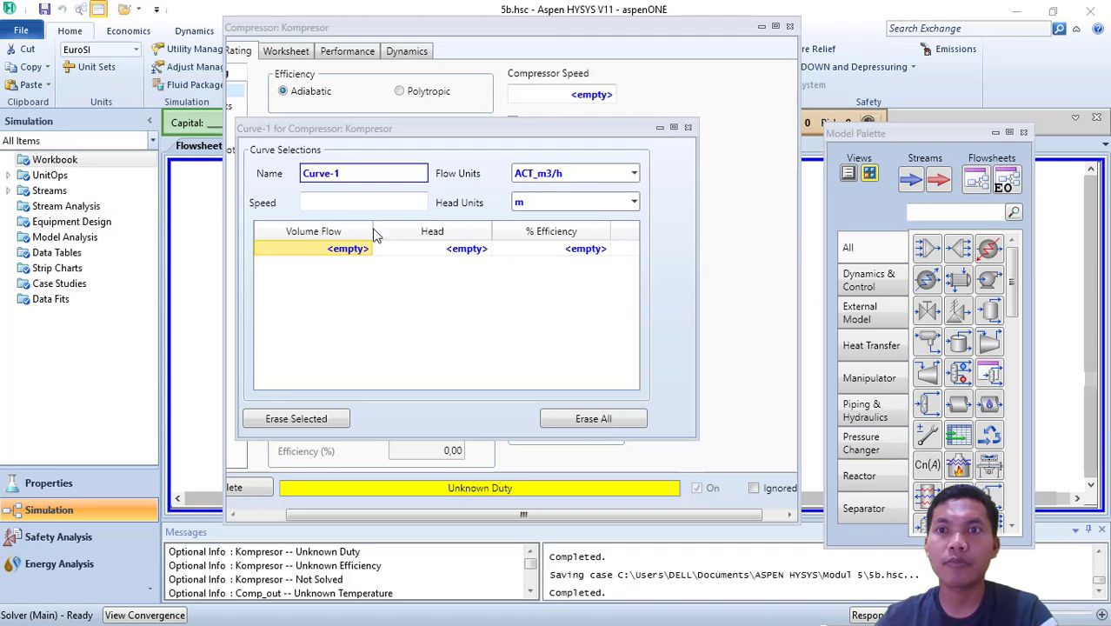
- Enter the first point of Curve-1: volume flow 7812 ACT_m3/h, head 7680 m and efficiency 69,2 %
click(349, 254)
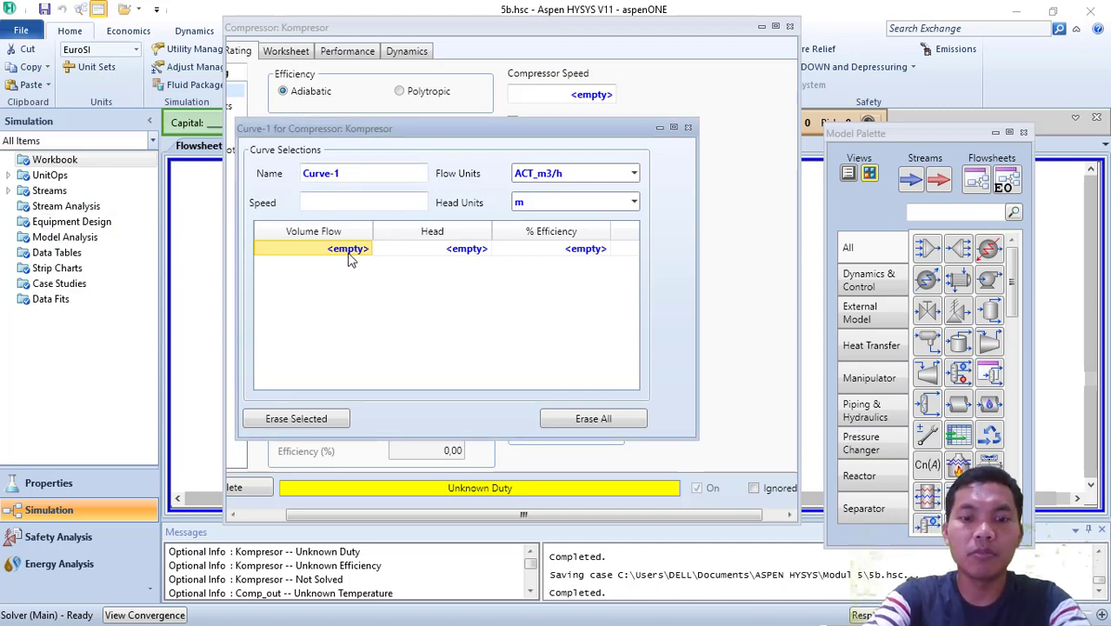
text(7812)
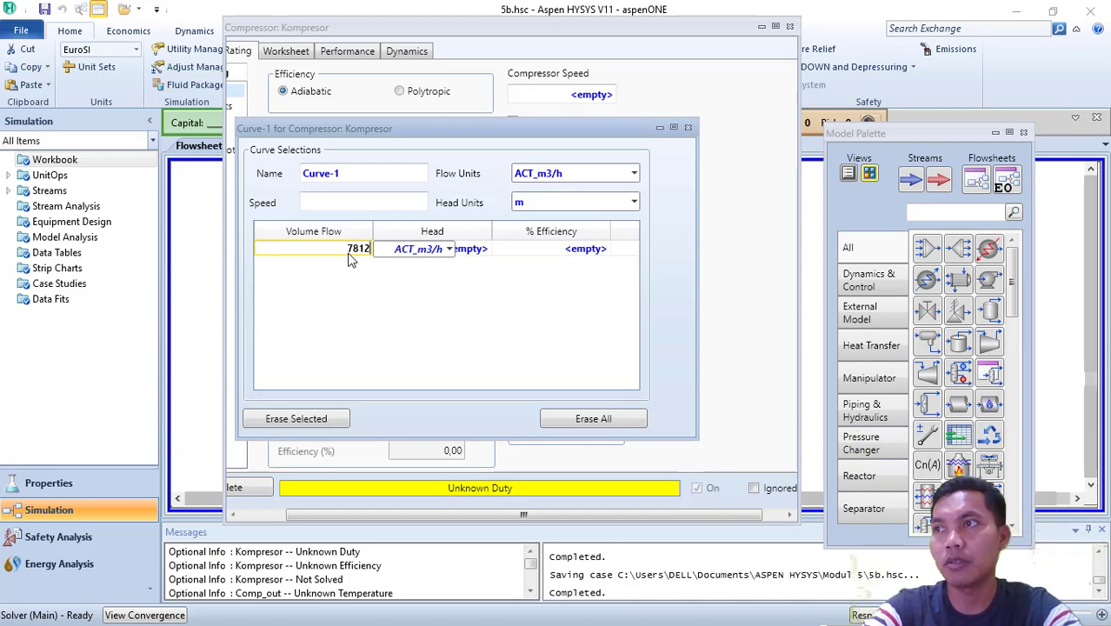
key(Tab)
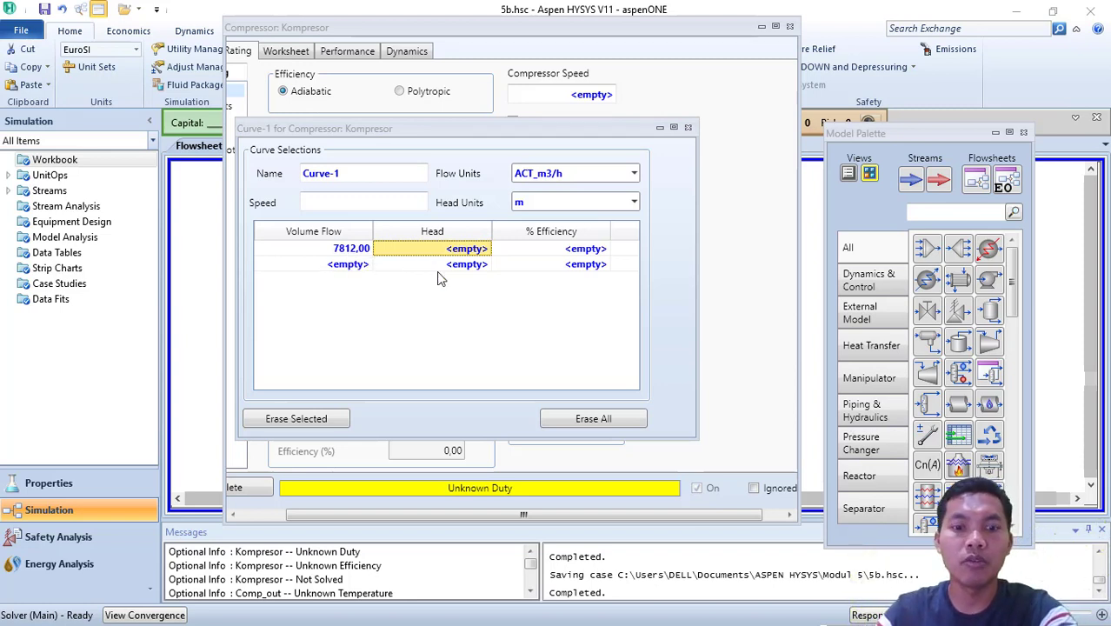
text(76)
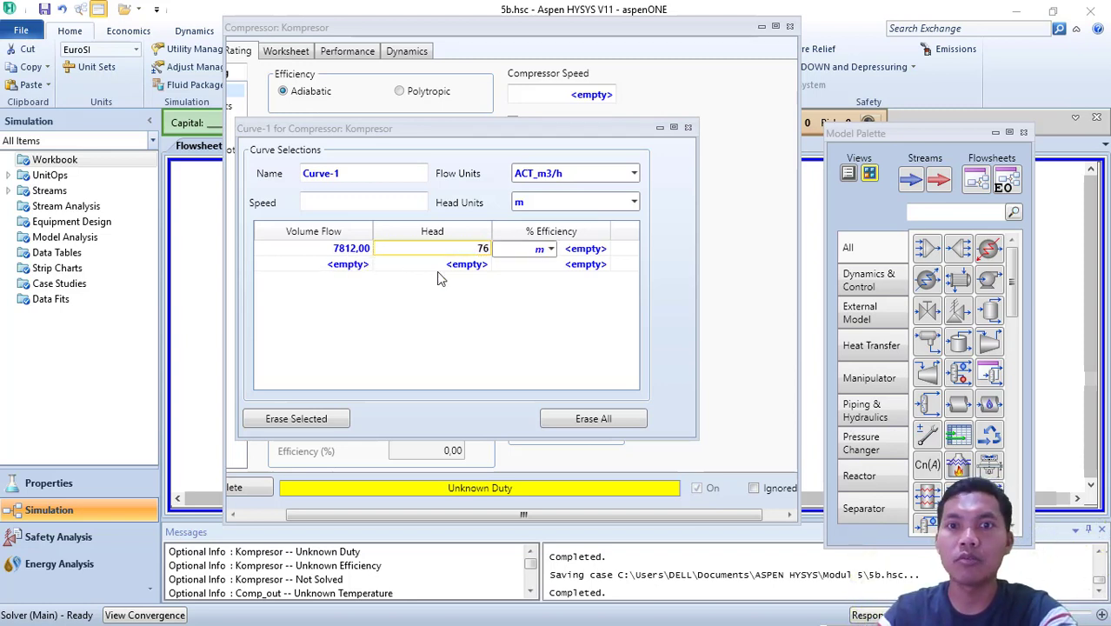
text(80)
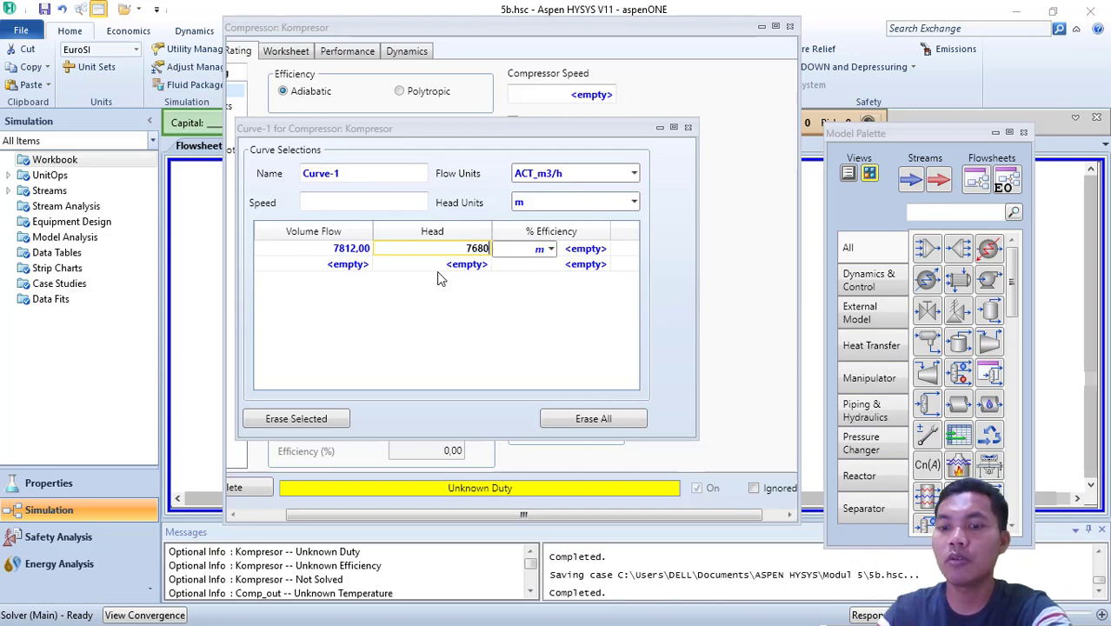
key(Return)
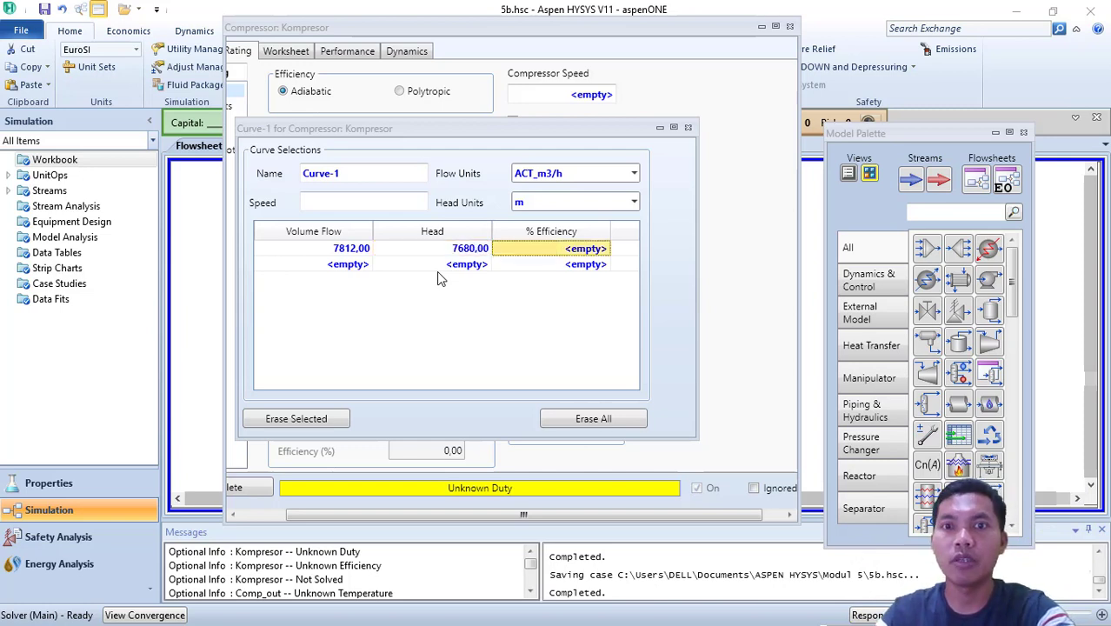
text(69)
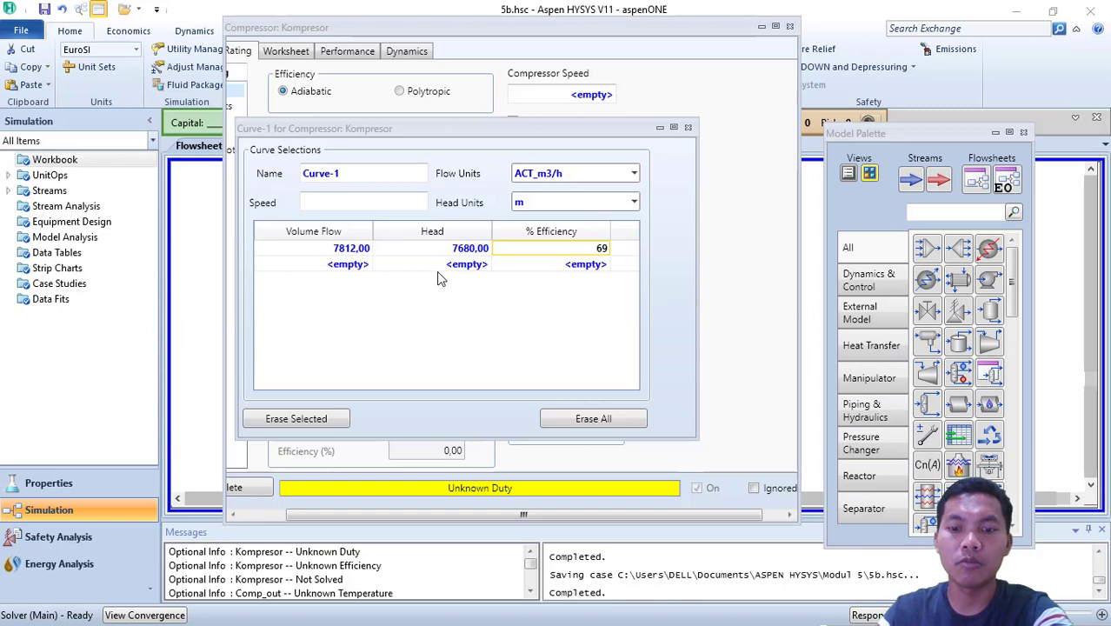
text(,2)
key(Return)
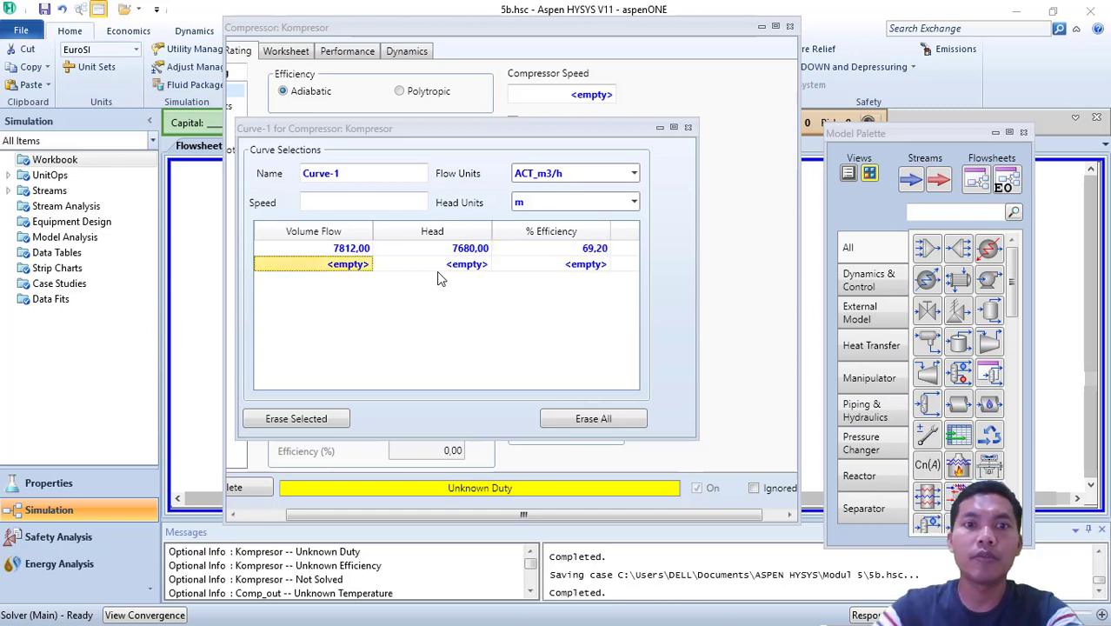
- Enter the second point of Curve-1: volume flow 8388 ACT_m3/h, head 7575 m and efficiency 72 %
text(83)
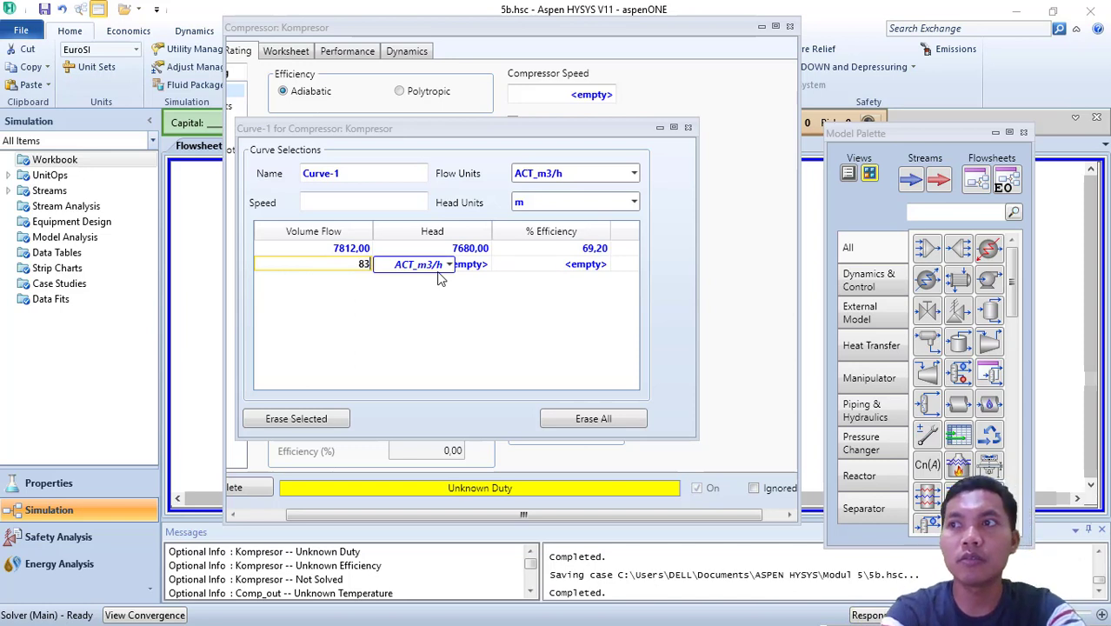
text(88)
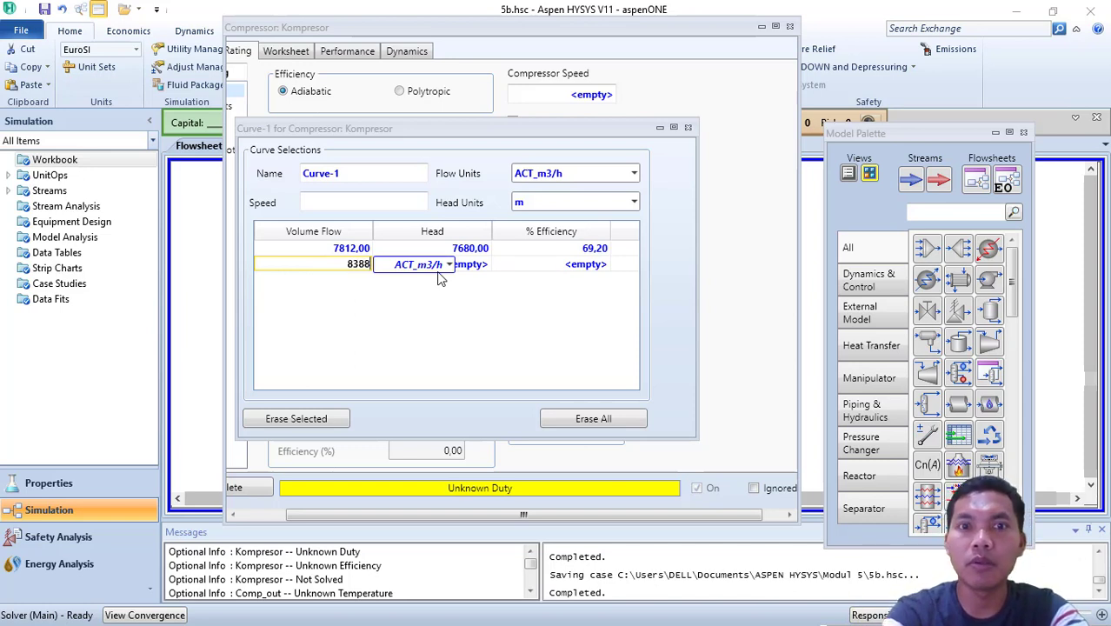
key(Return)
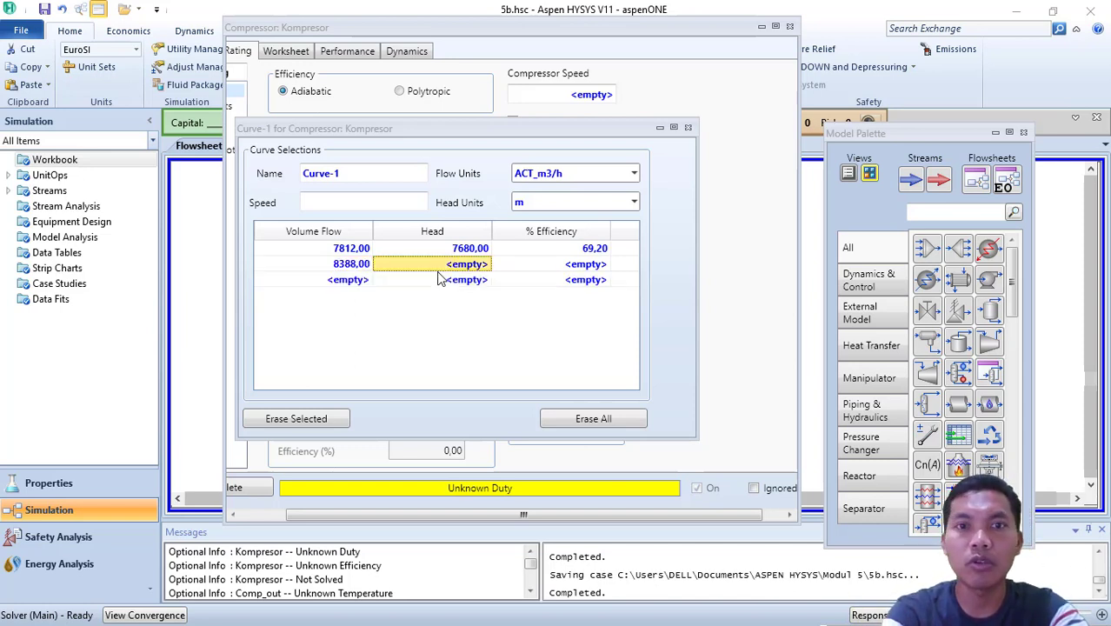
text(75)
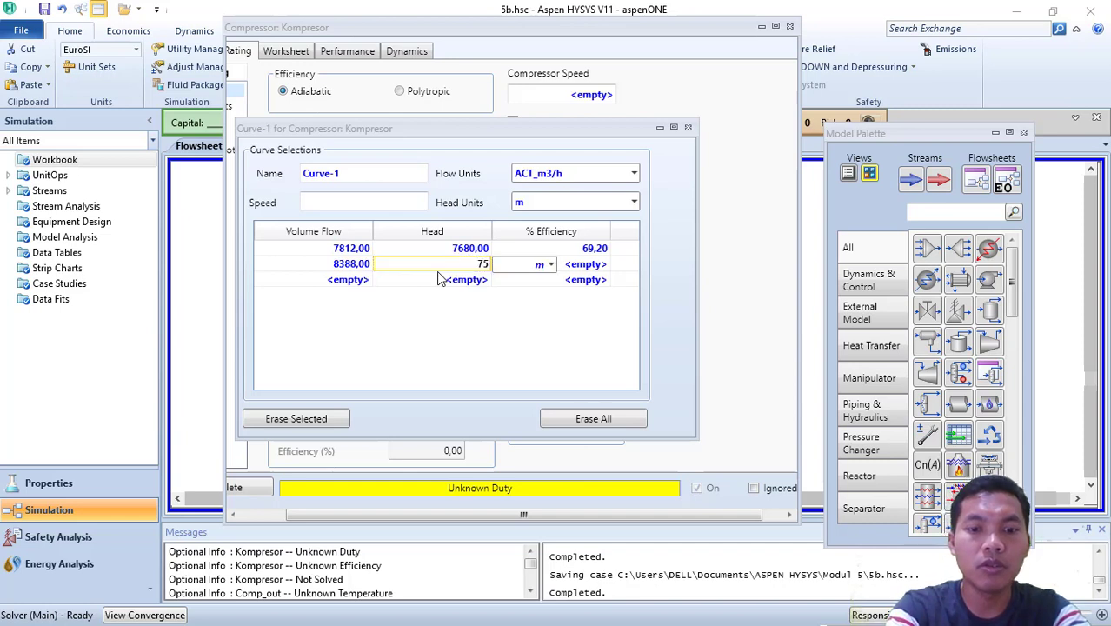
text(75)
key(Return)
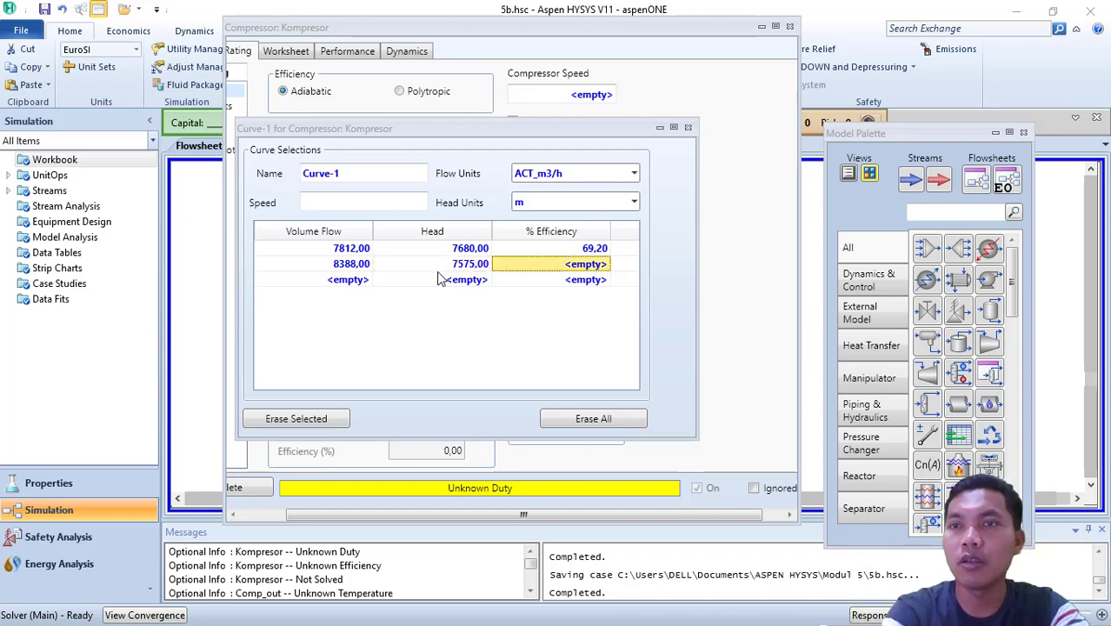
text(72)
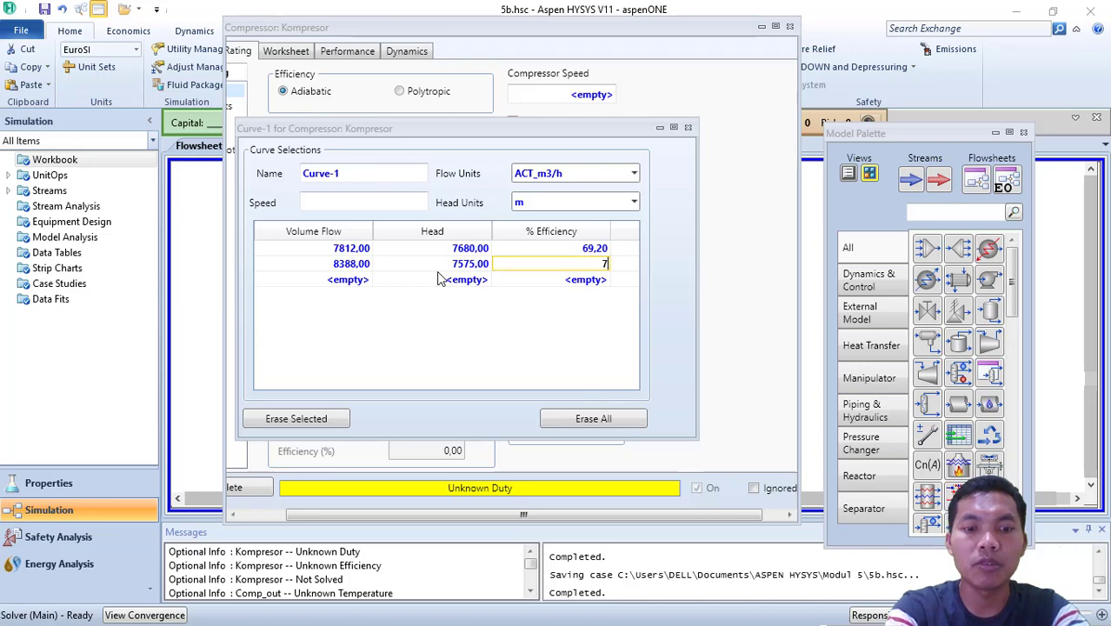
key(Return)
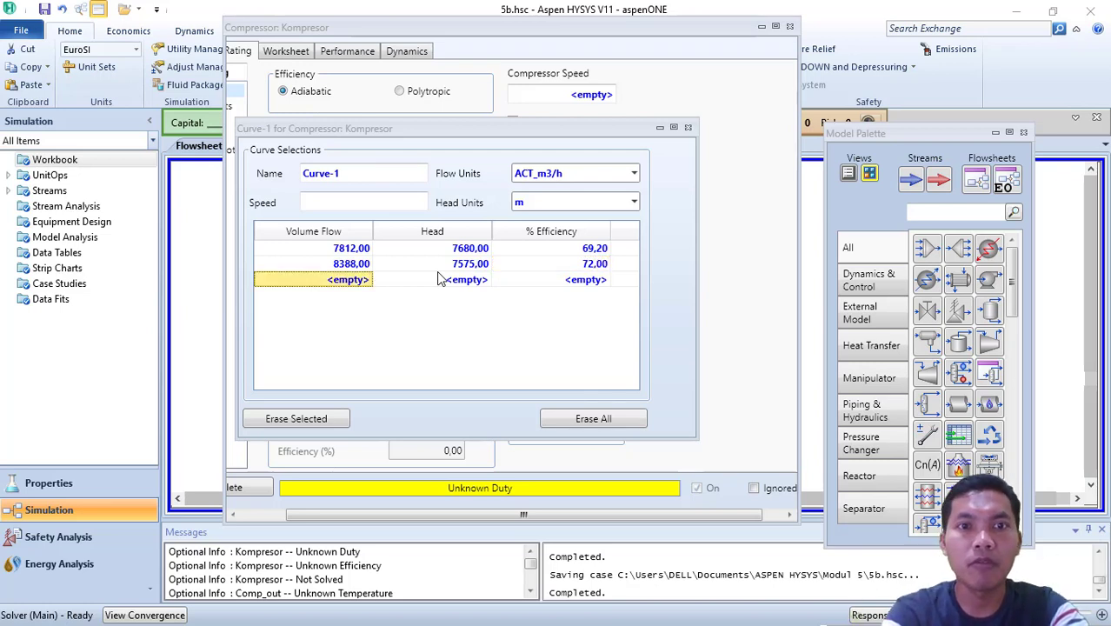
- Enter the third point of Curve-1: volume flow 8964 ACT_m3/h, head 7481 m and efficiency 72,48 %
text(8964)
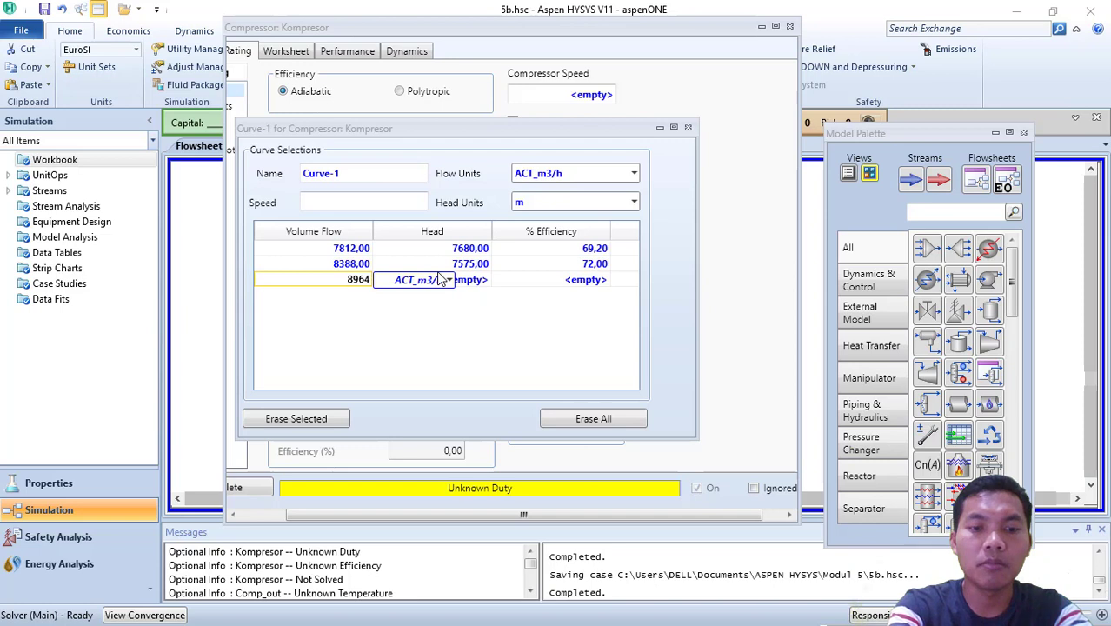
key(Return)
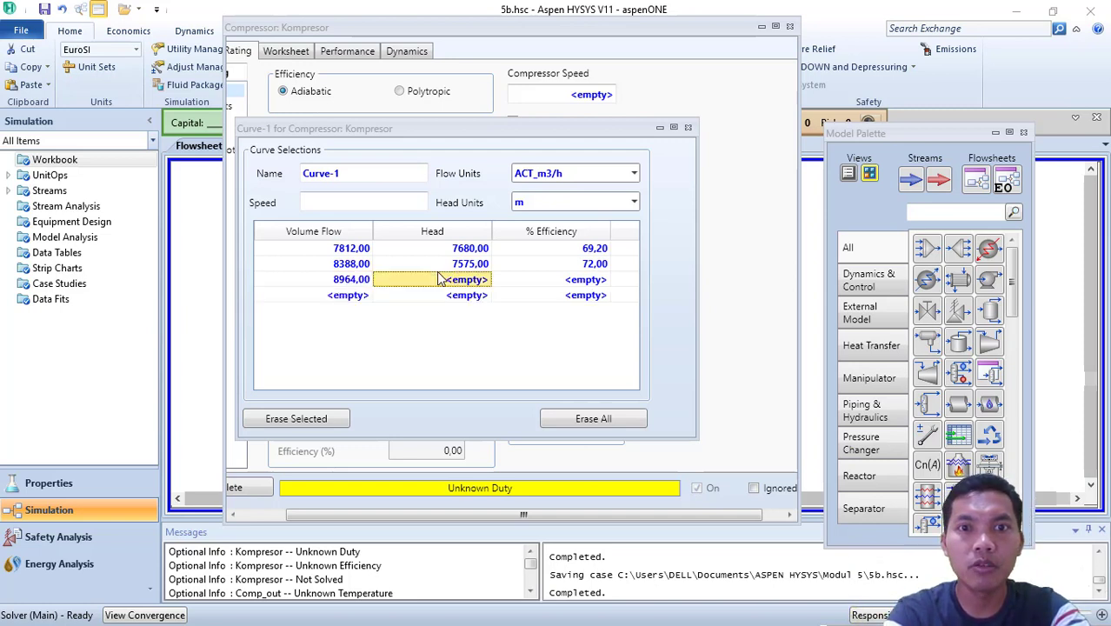
text(7481)
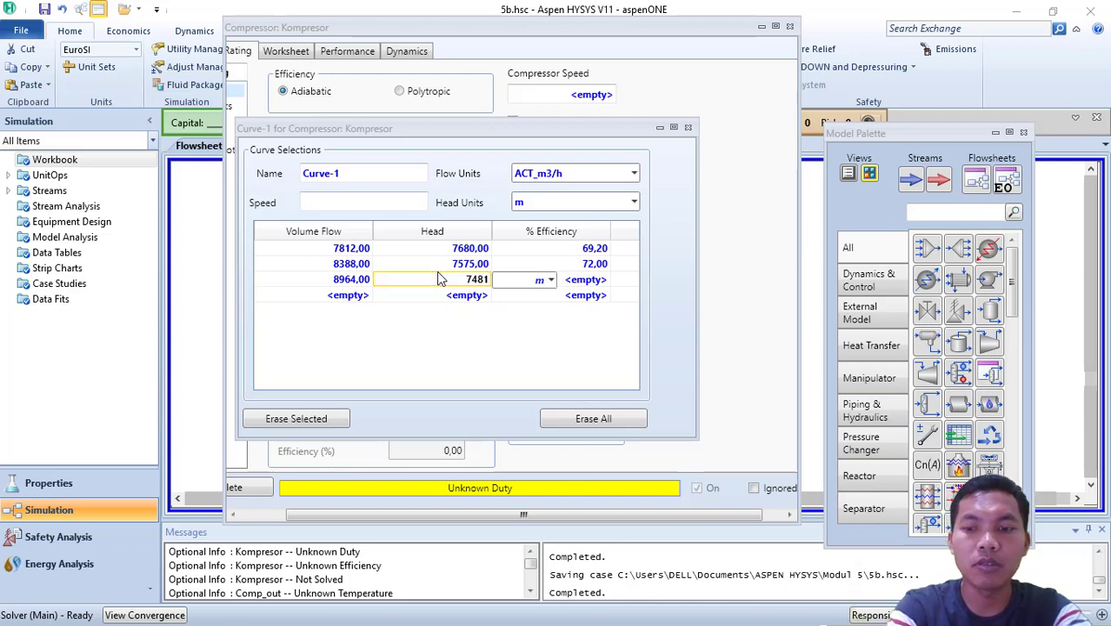
key(Return)
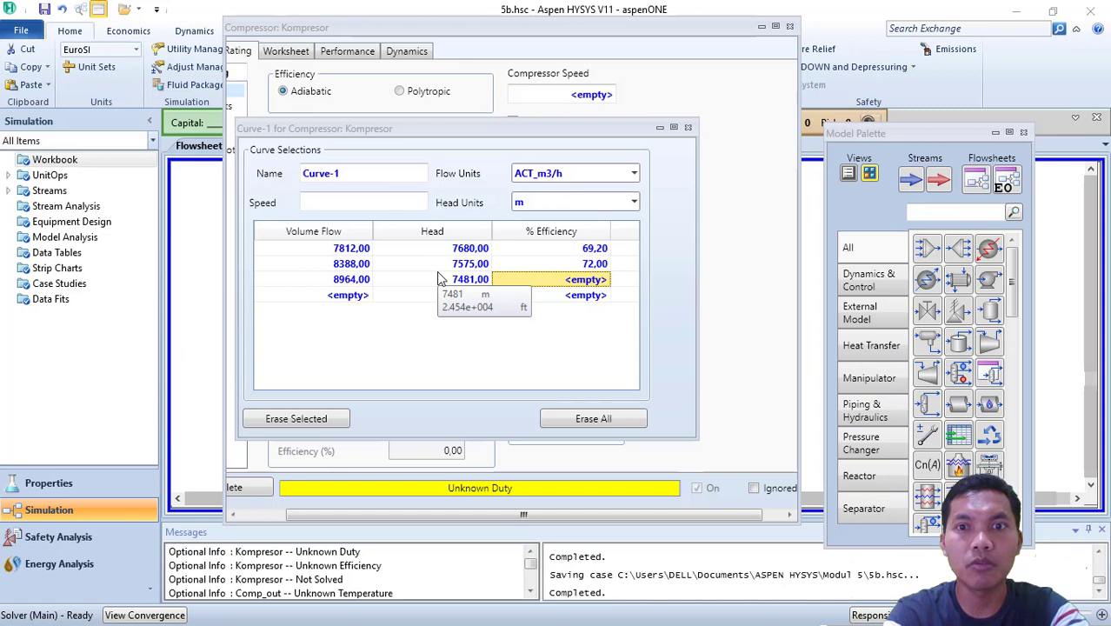
text(72,)
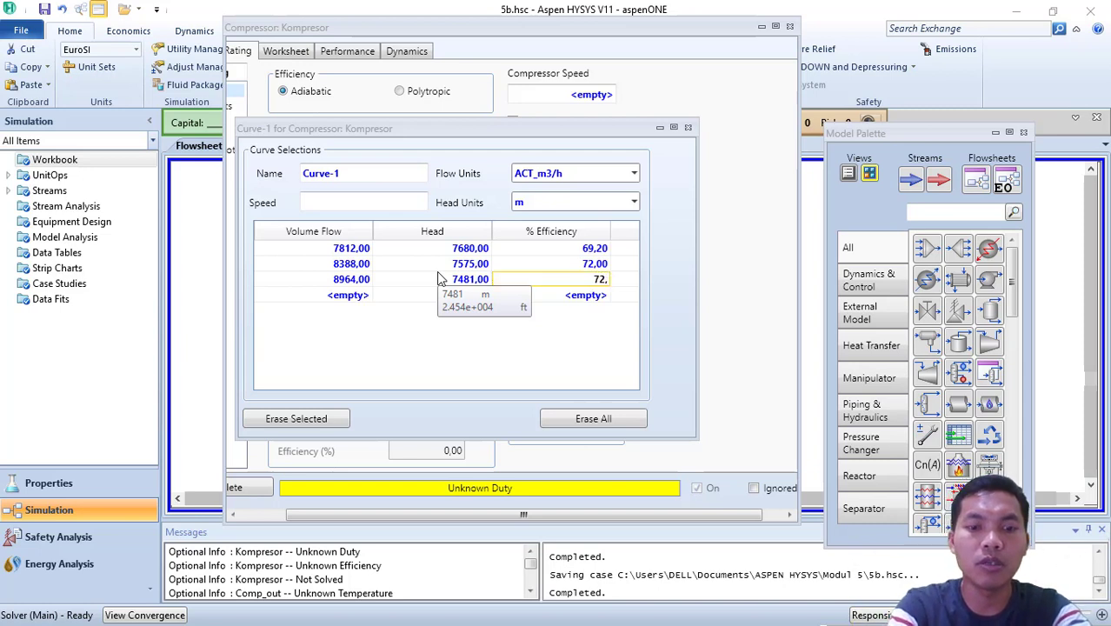
text(48)
key(Return)
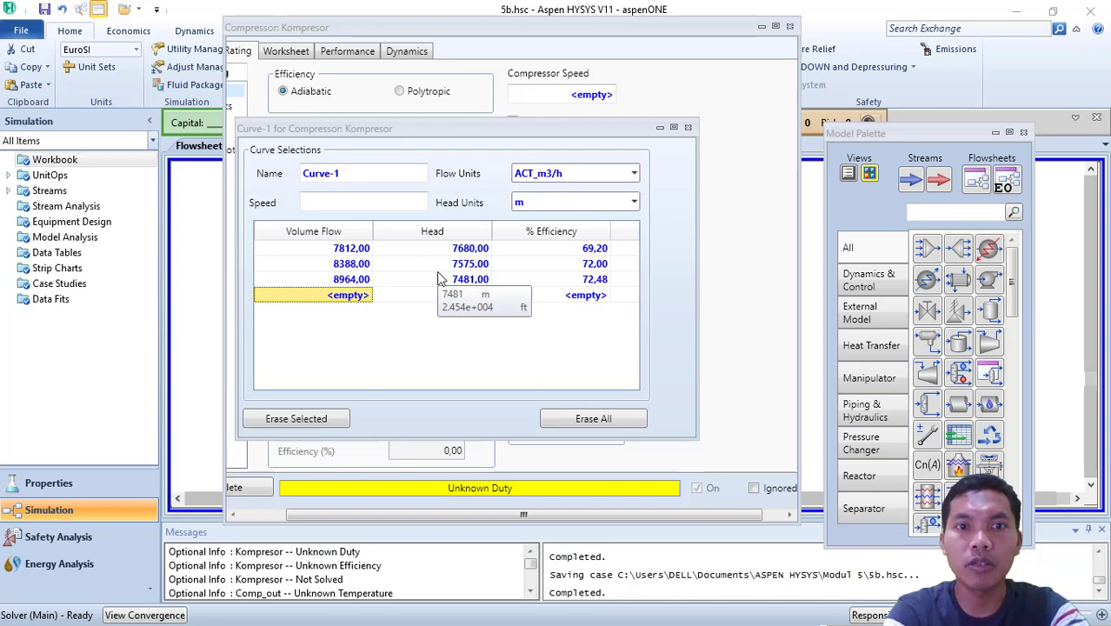
- Enter the fourth point of Curve-1: volume flow 9504 ACT_m3/h, head 7347 m and efficiency 72,58 %
text(9504)
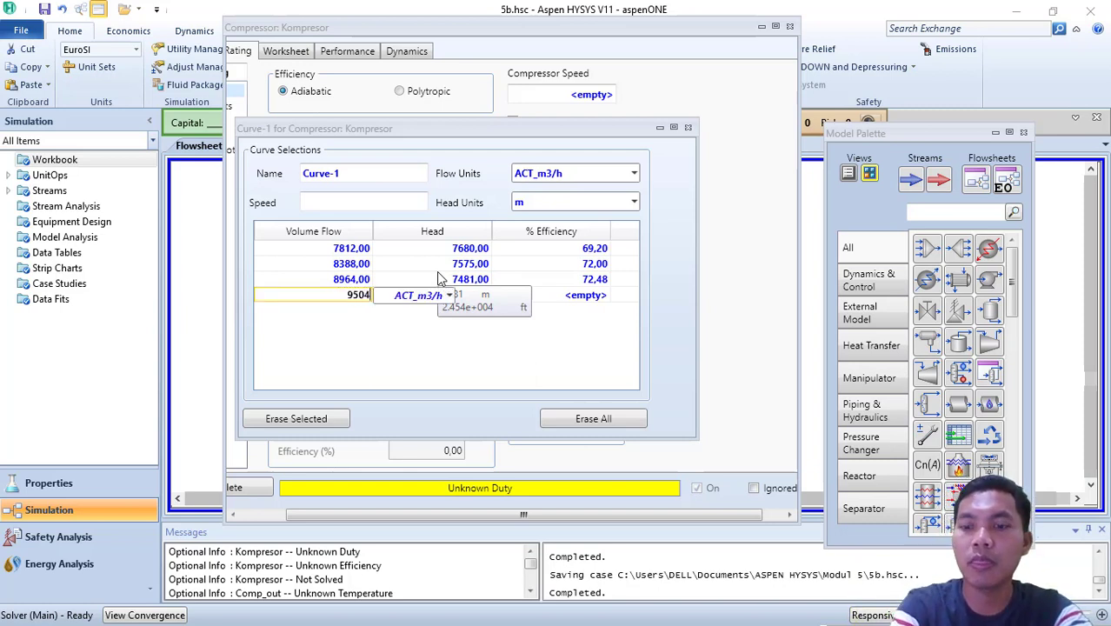
key(Return)
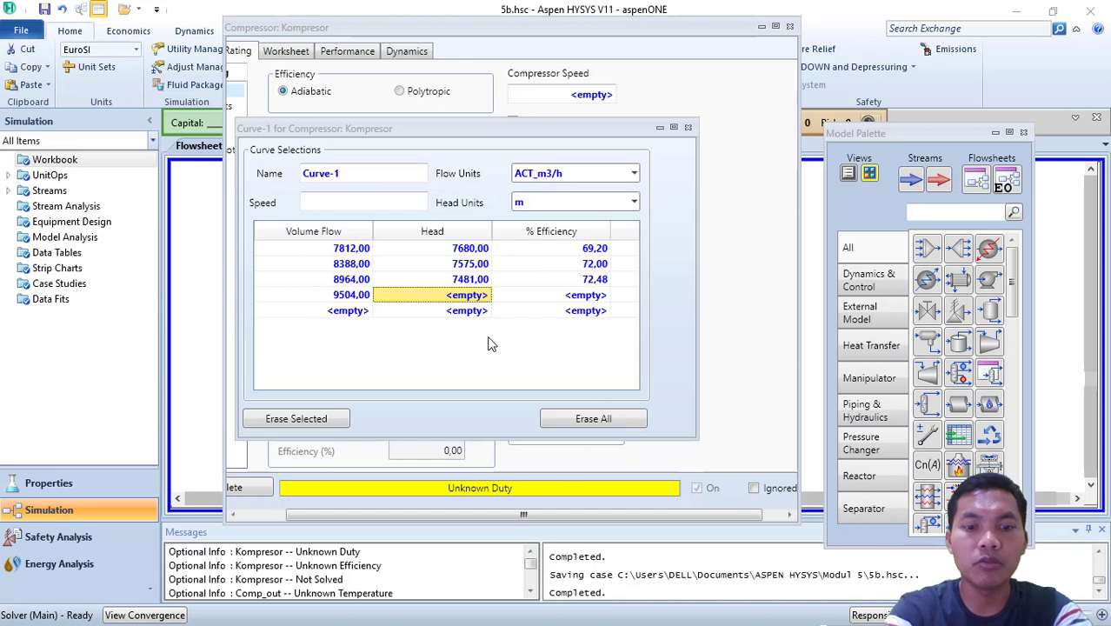
text(7347)
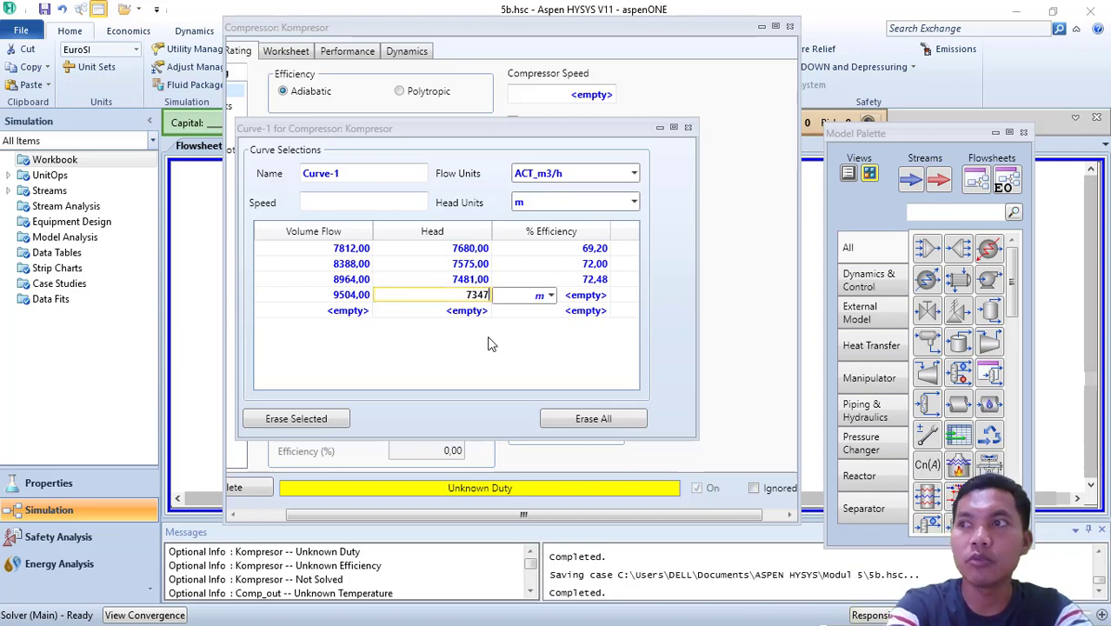
key(Return)
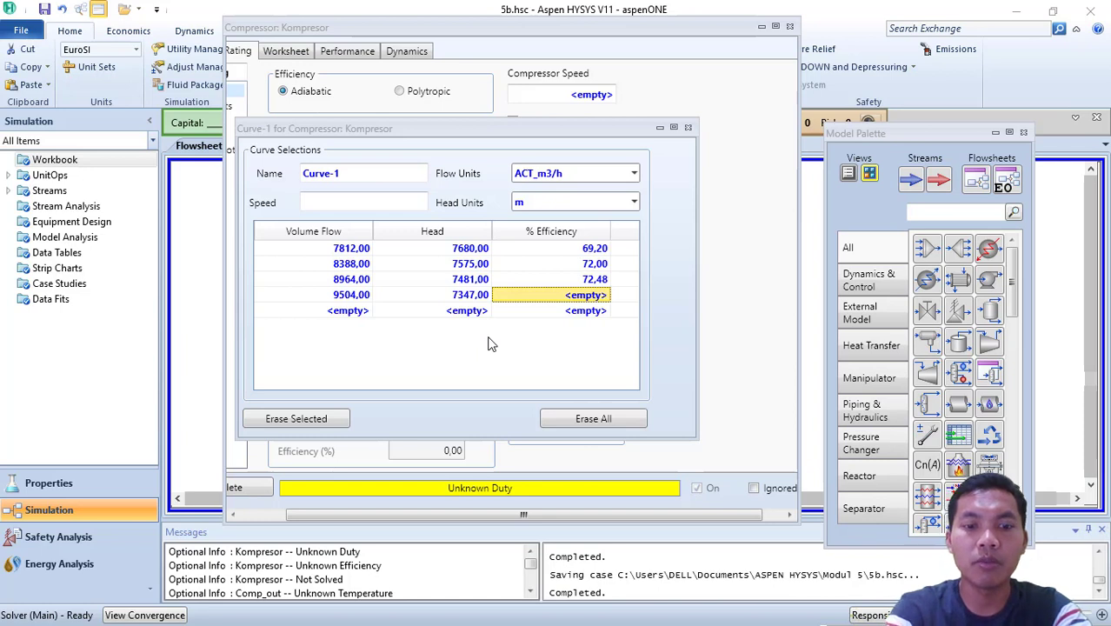
text(72,5)
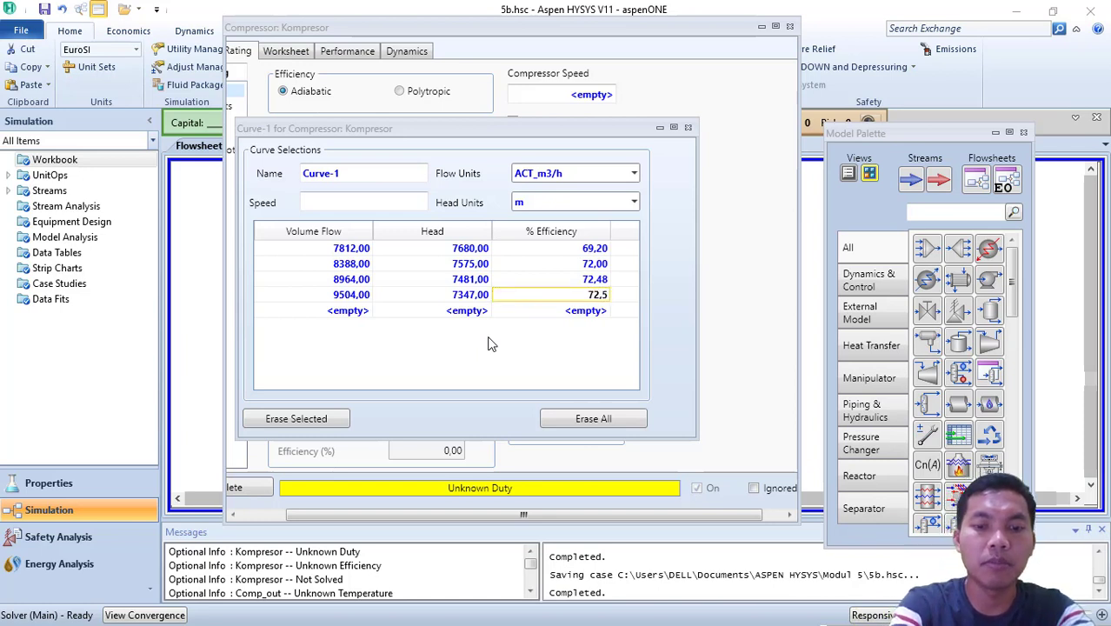
text(8)
key(Return)
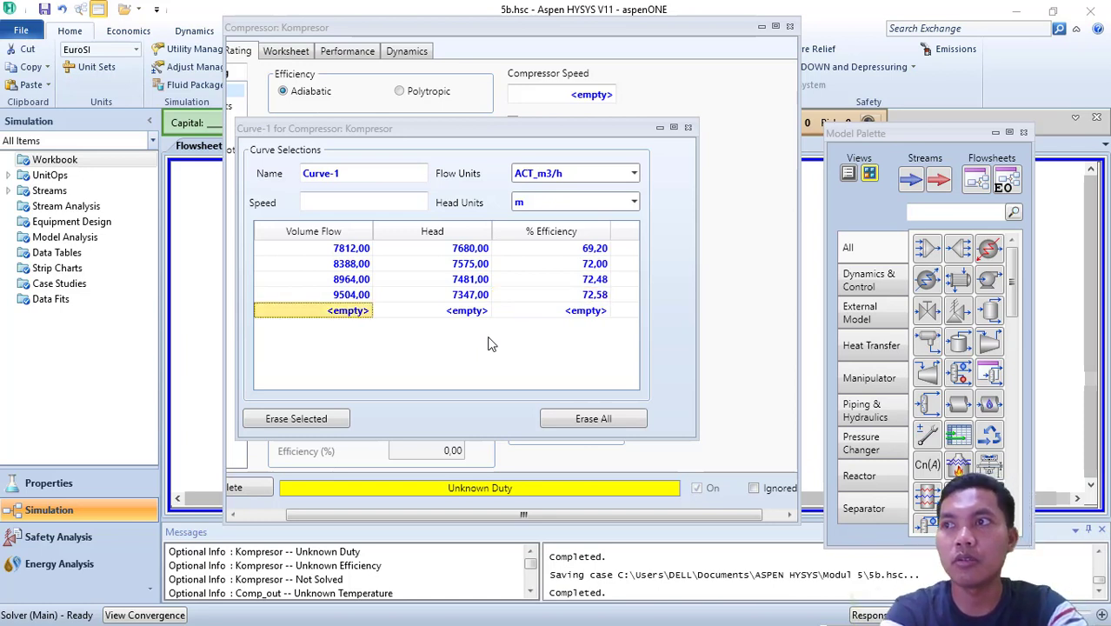
- Enter the fifth point of Curve-1: volume flow 10080 ACT_m3/h, head 7153 m and efficiency 73,08 %
text(10080)
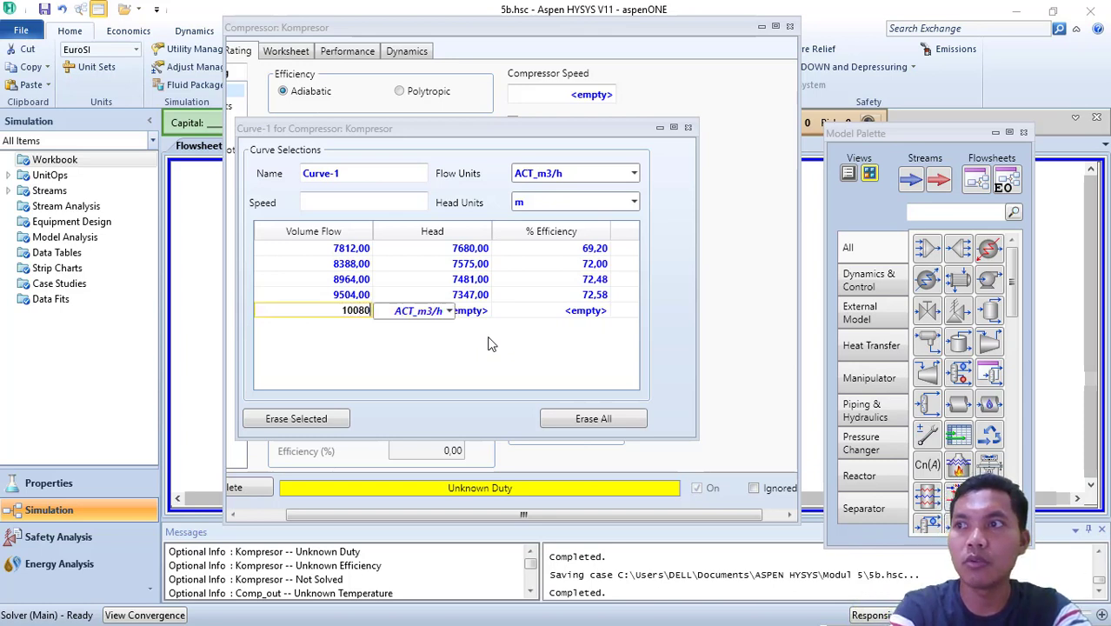
key(Return)
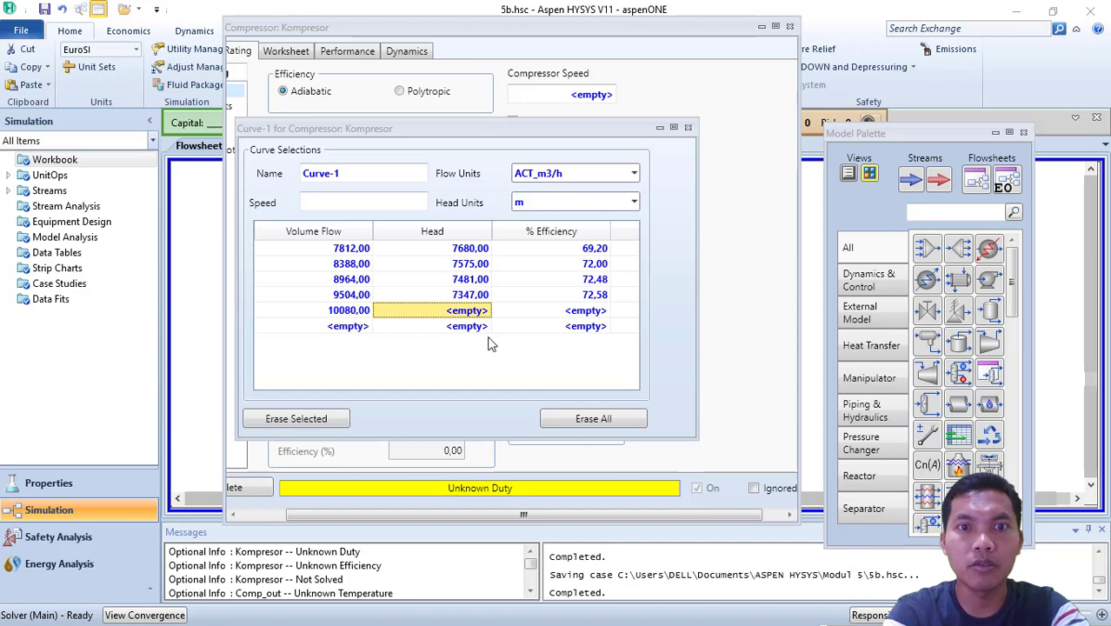
text(7)
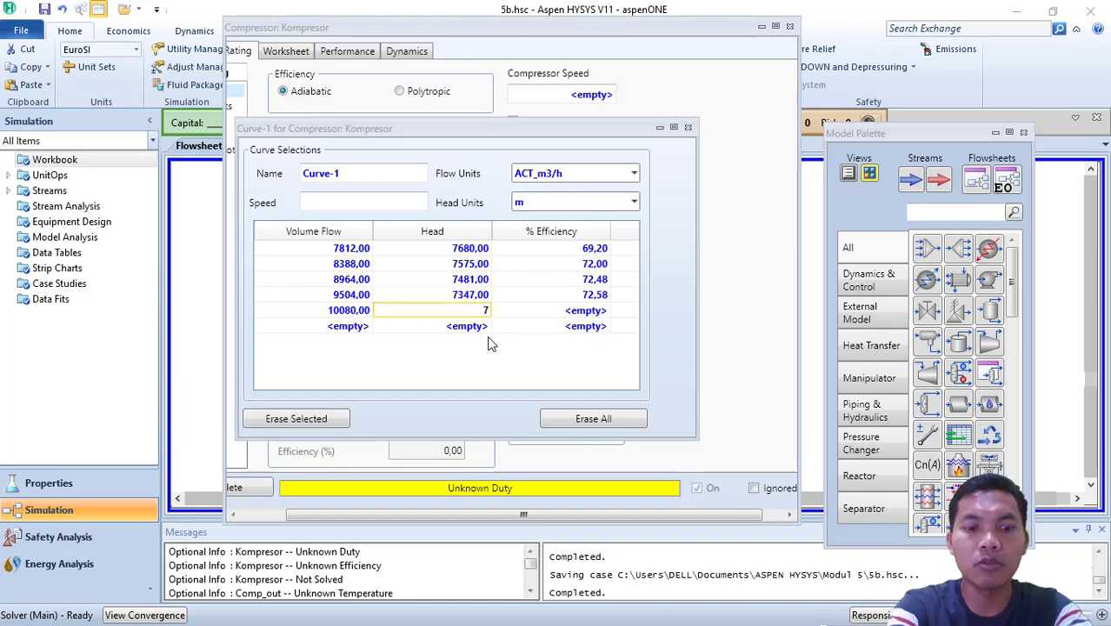
text(153)
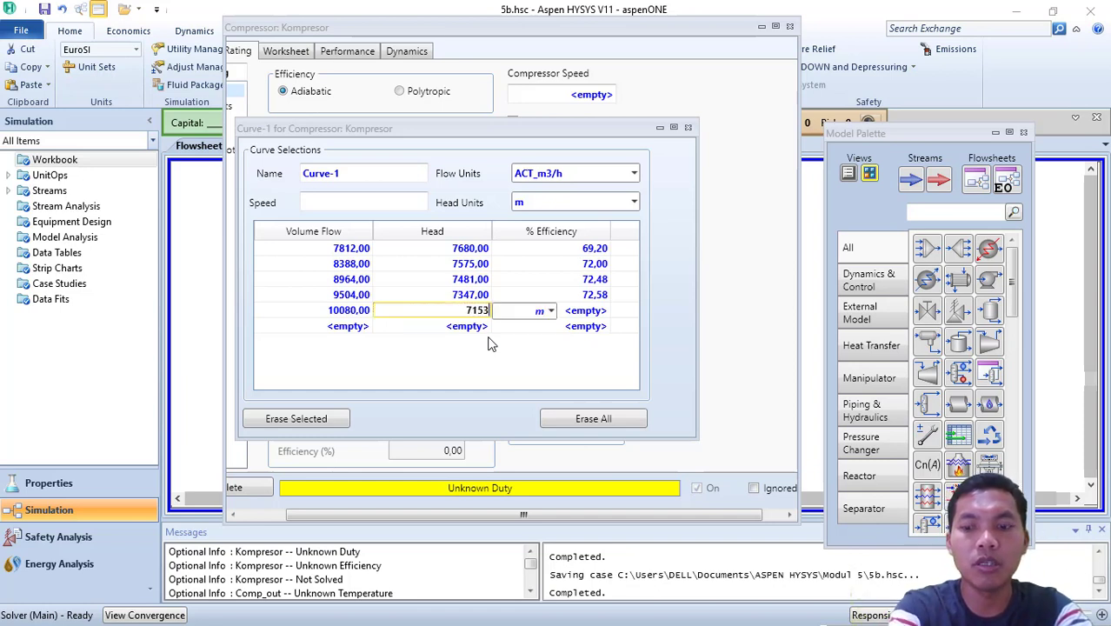
key(Return)
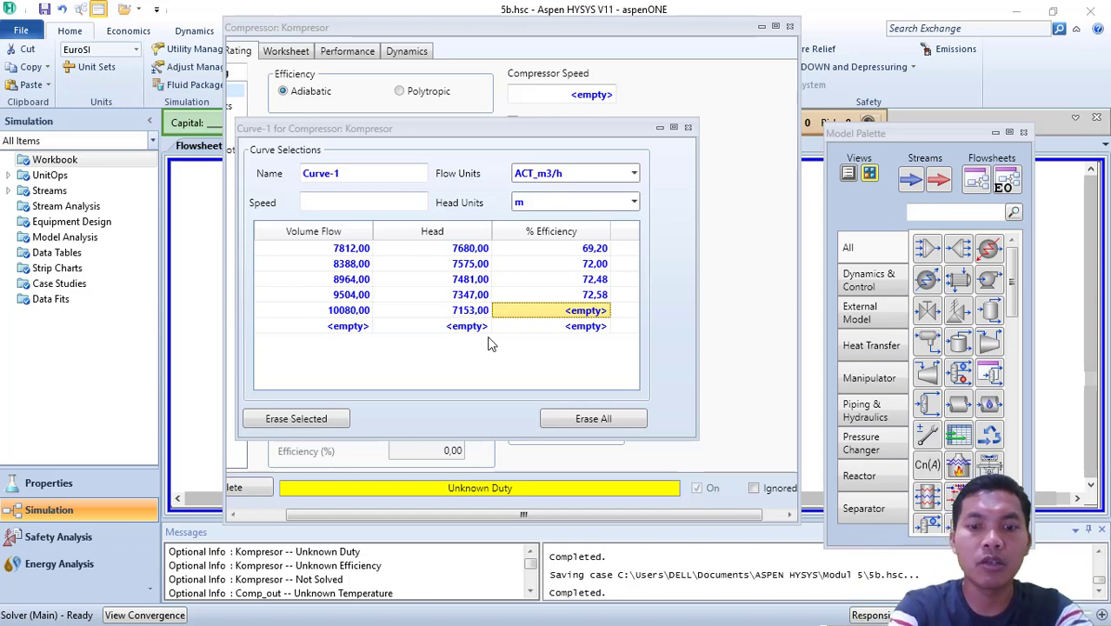
text(73,08)
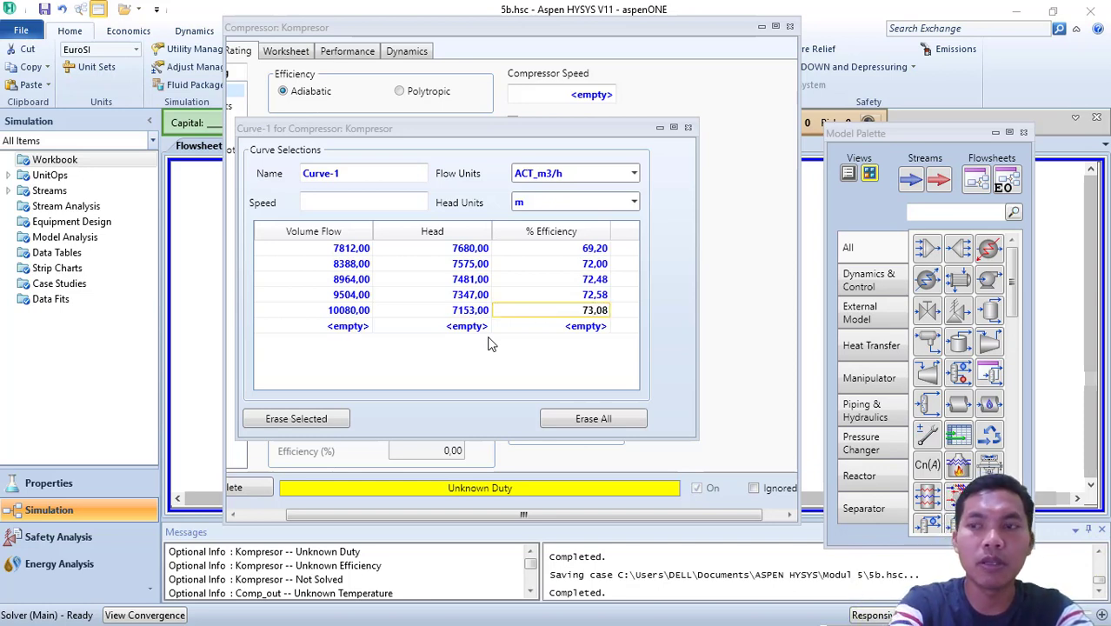
key(Return)
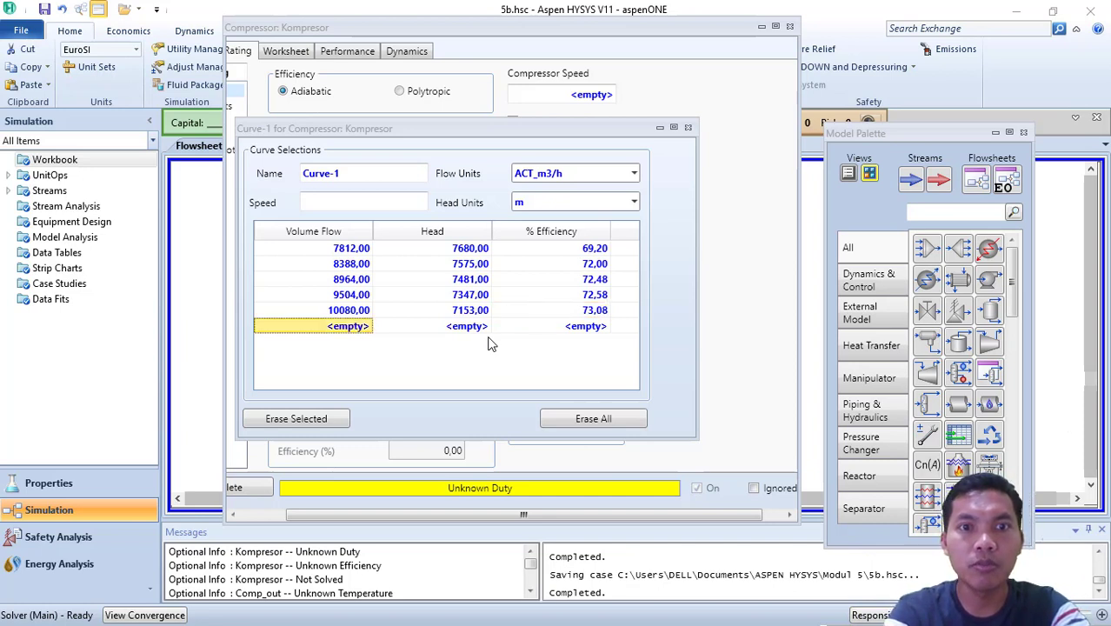
- Enter the sixth point of Curve-1: volume flow 10620 ACT_m3/h, head 6717 m and efficiency 72,46 %
text(106)
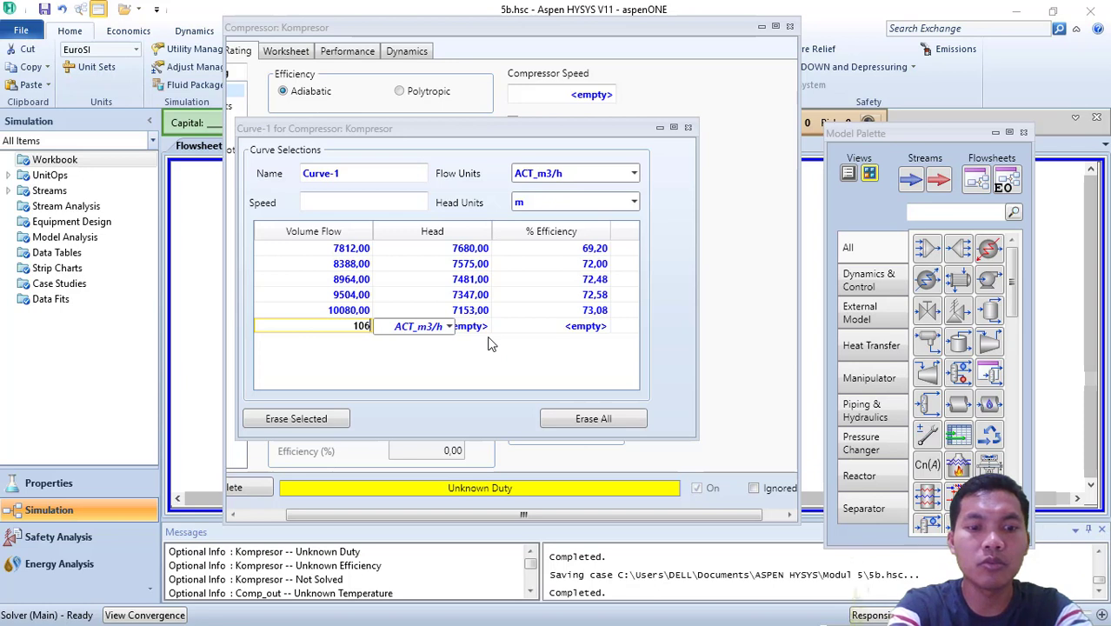
text(20)
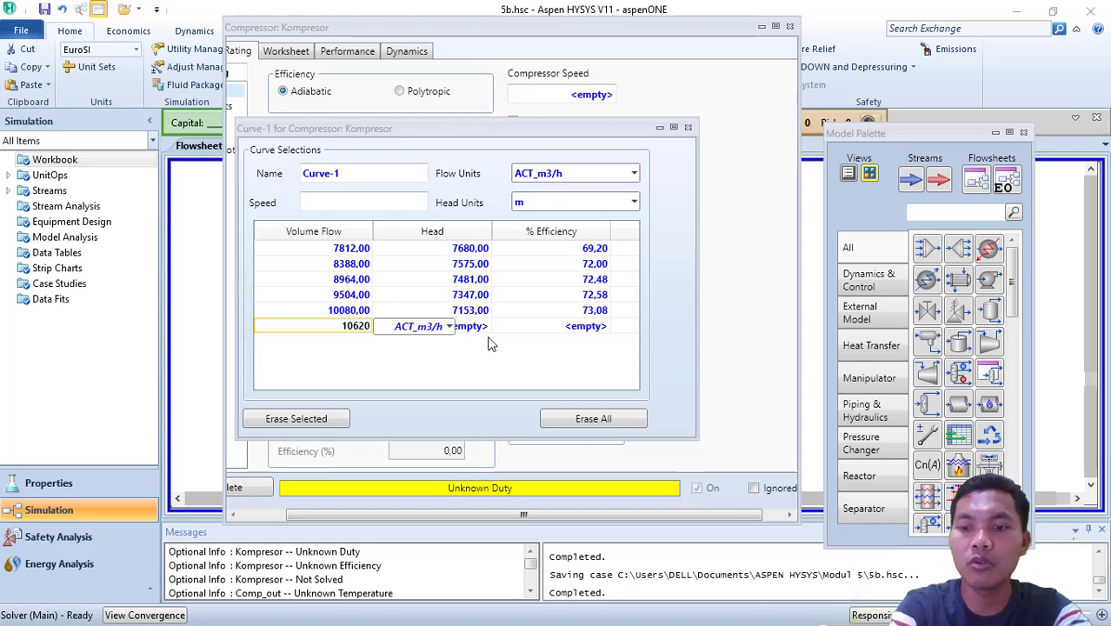
key(Return)
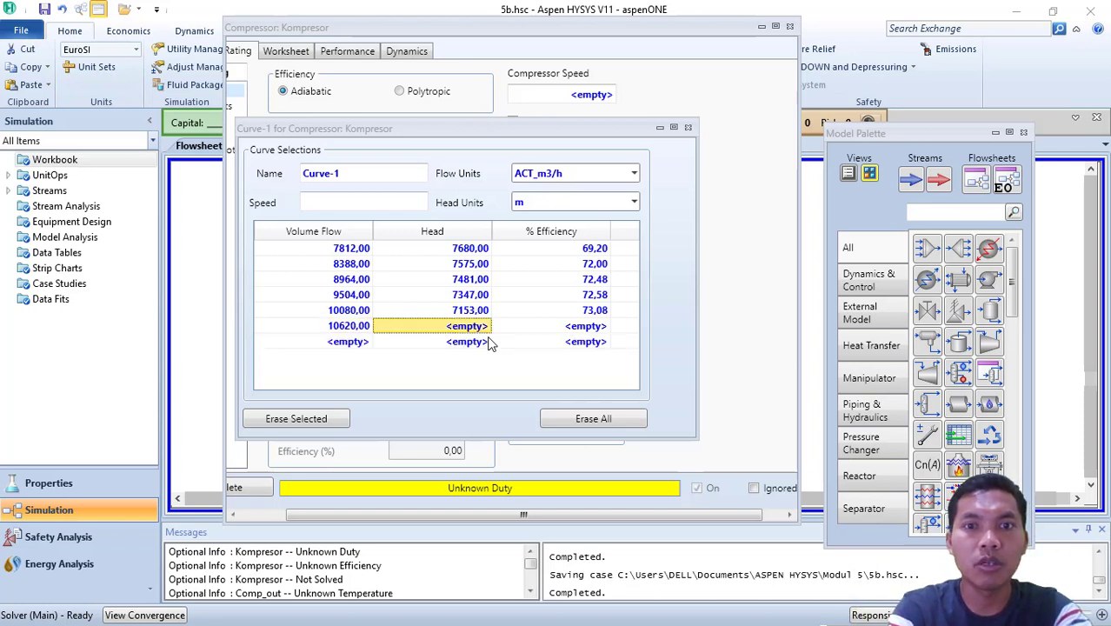
text(6717)
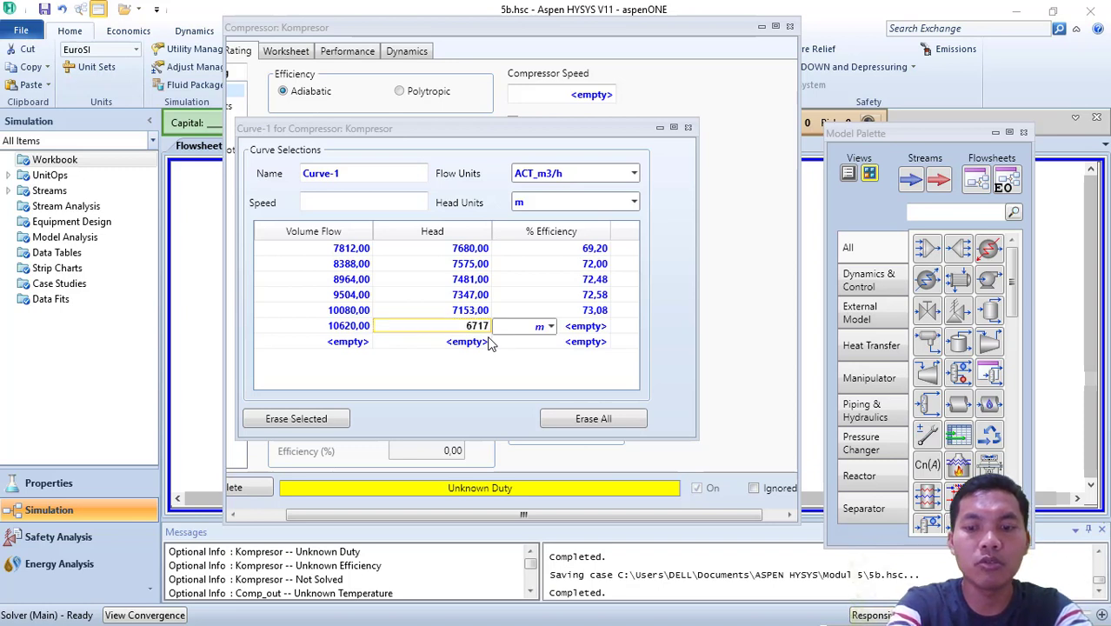
key(Return)
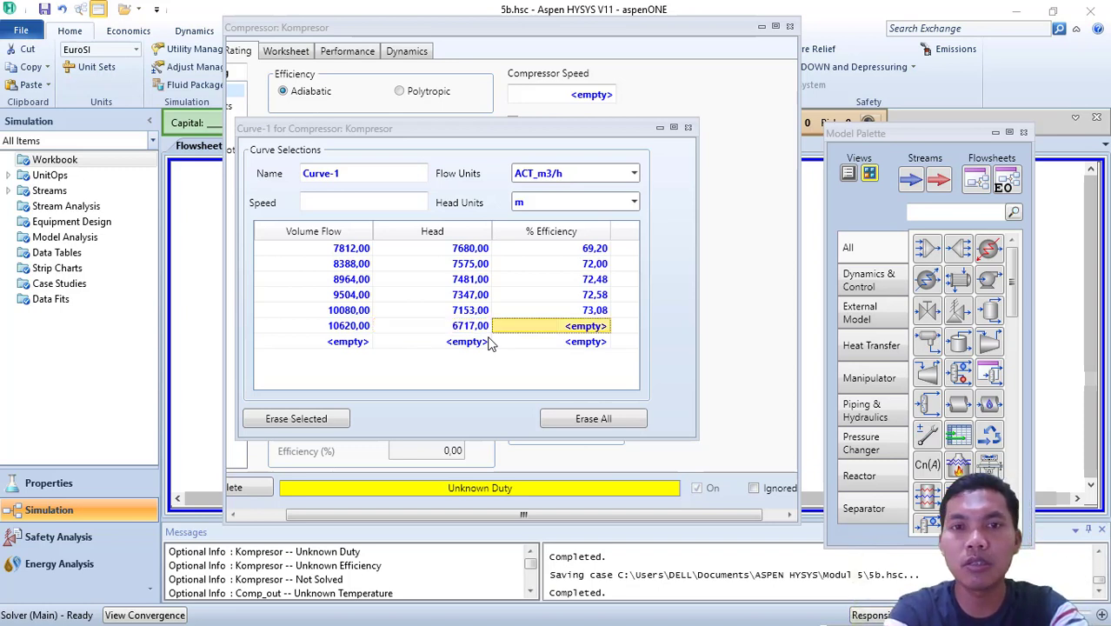
text(72)
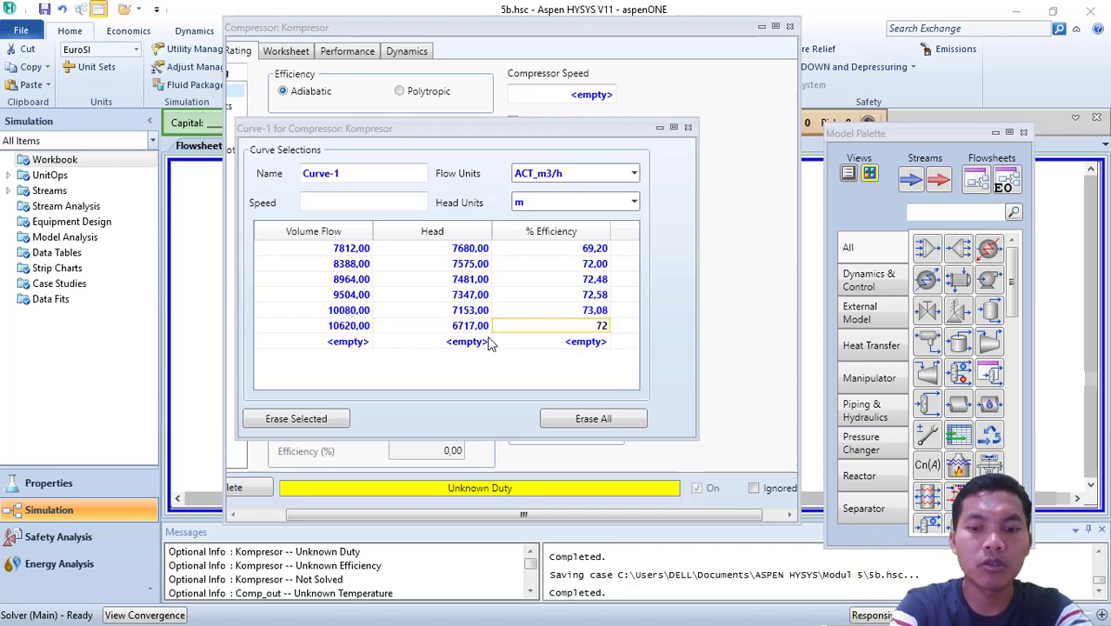
text(,46)
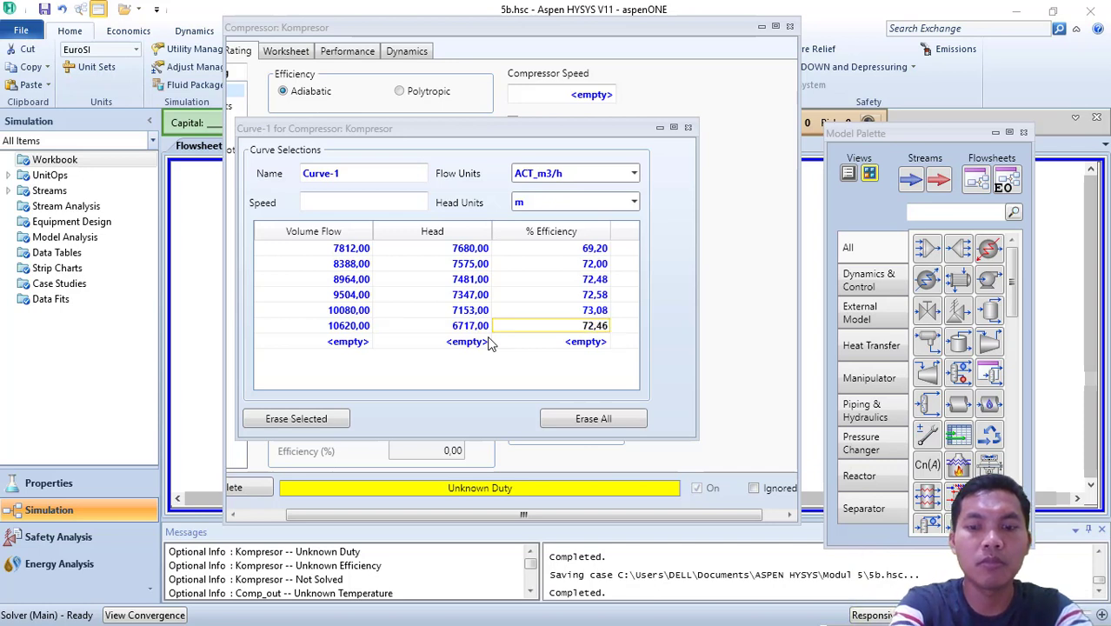
key(Return)
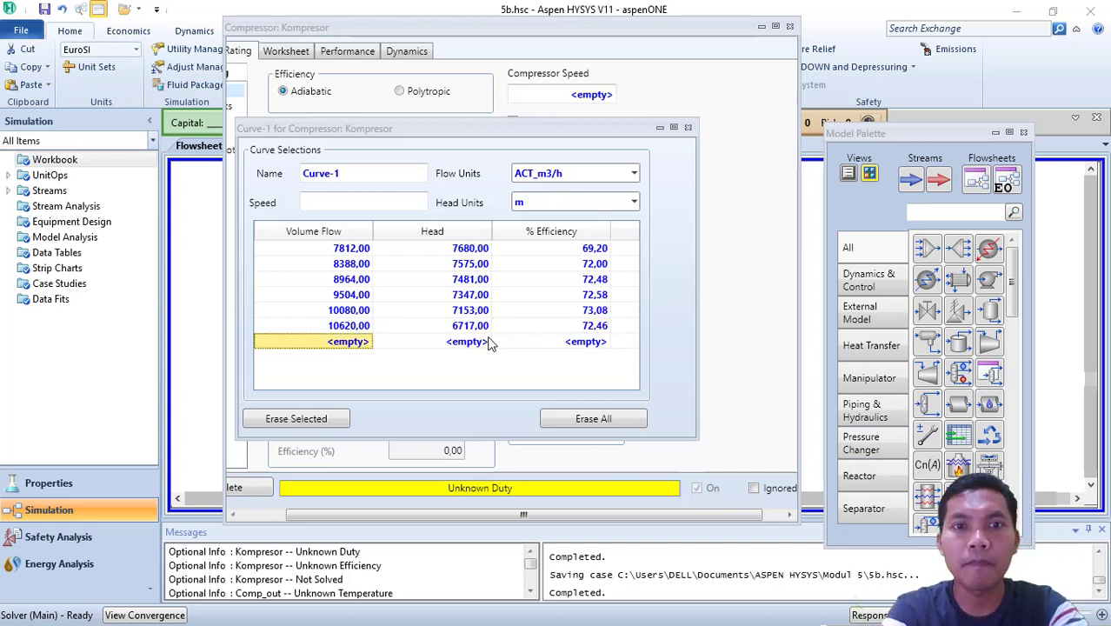
- Enter the seventh point of Curve-1: volume flow 11196 ACT_m3/h, head 5858 m and efficiency 63,39 %
text(11)
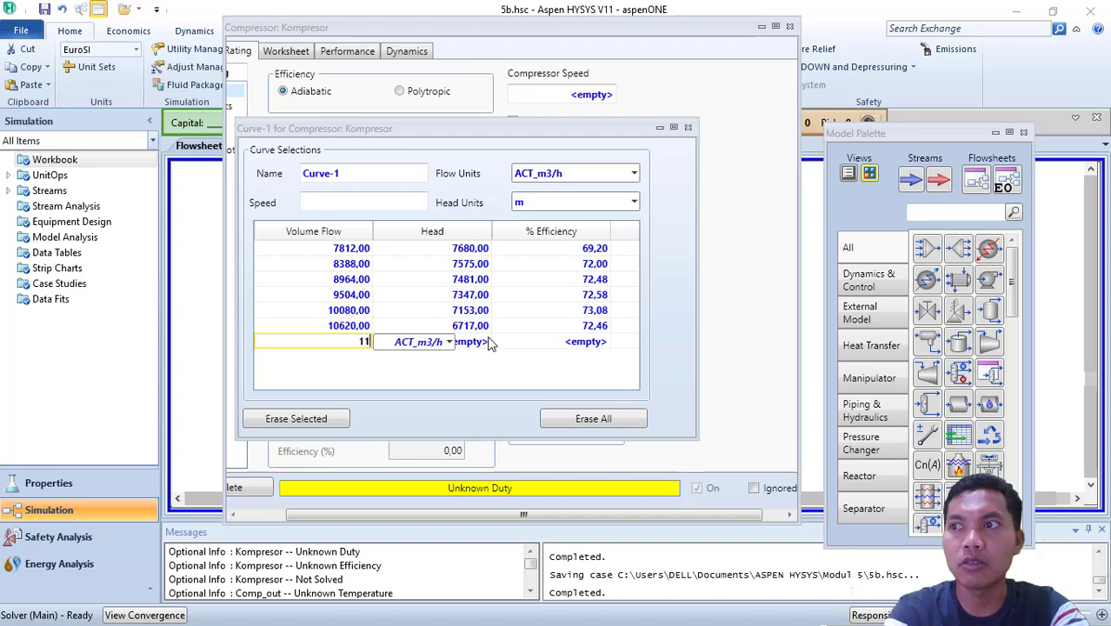
text(196)
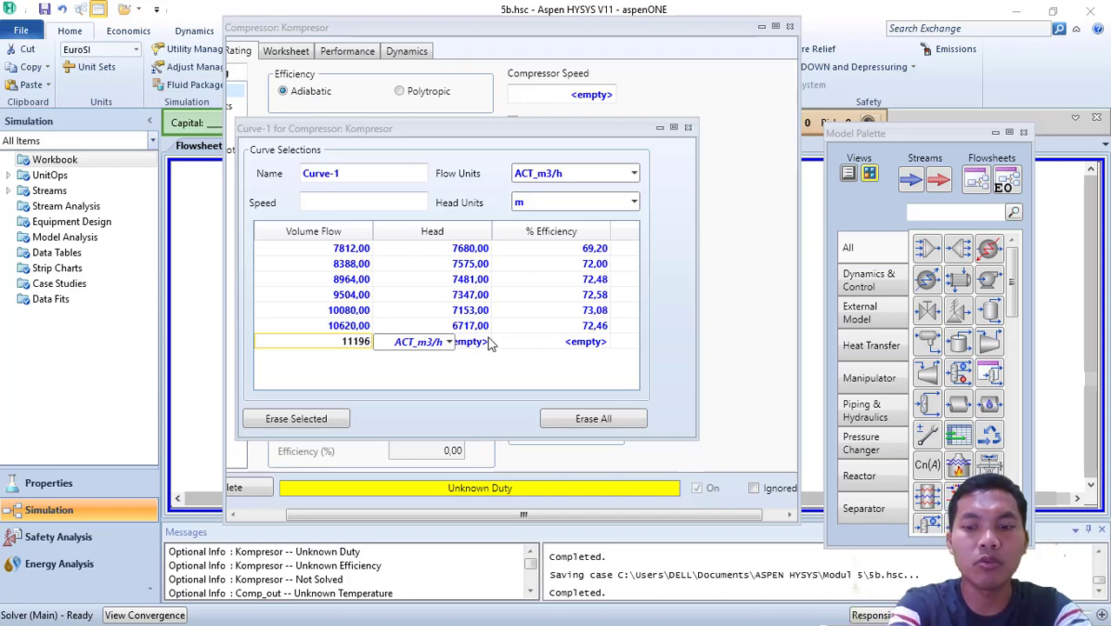
key(Return)
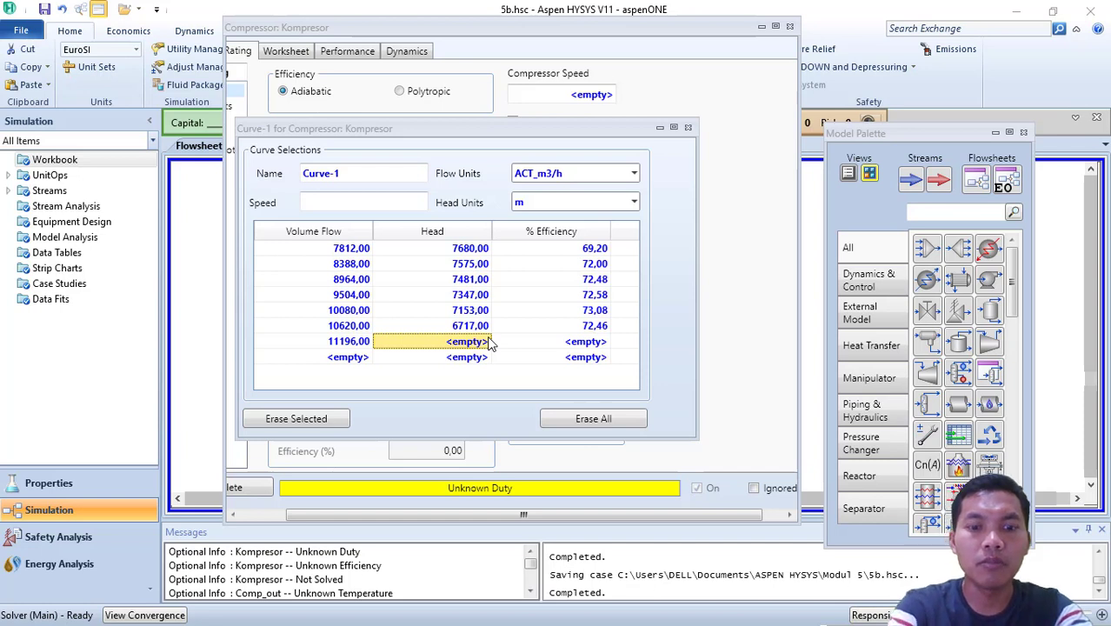
text(58)
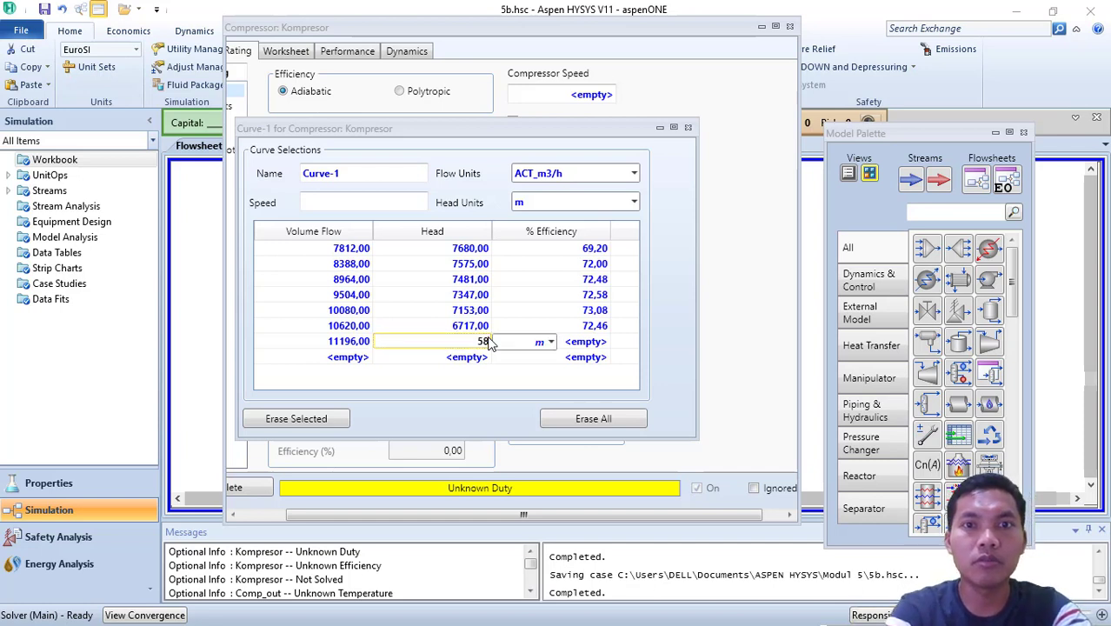
text(58)
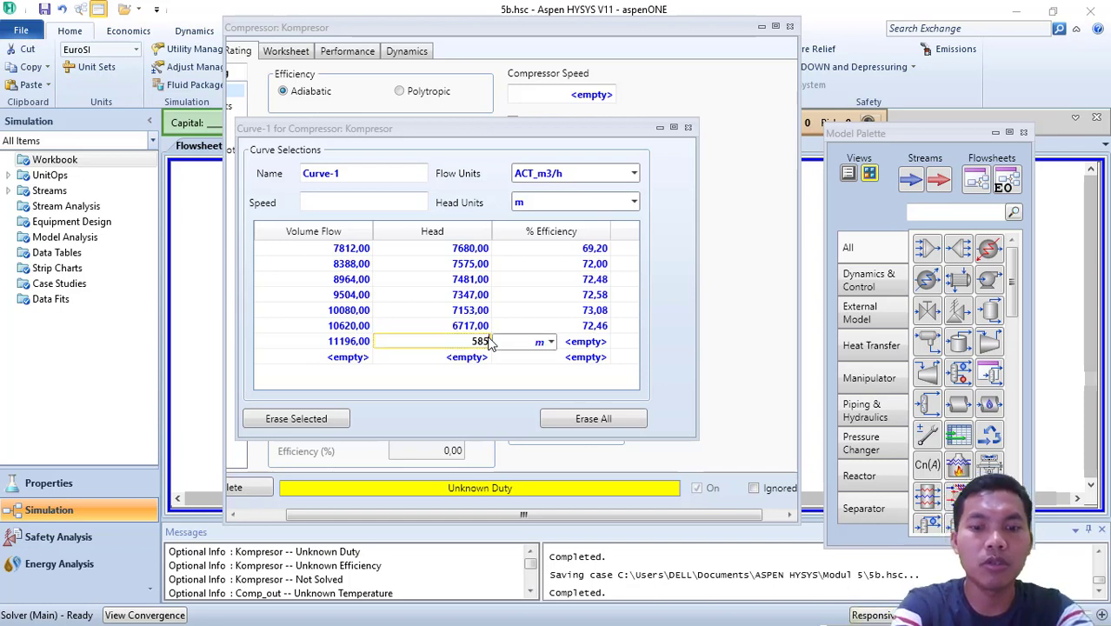
key(Return)
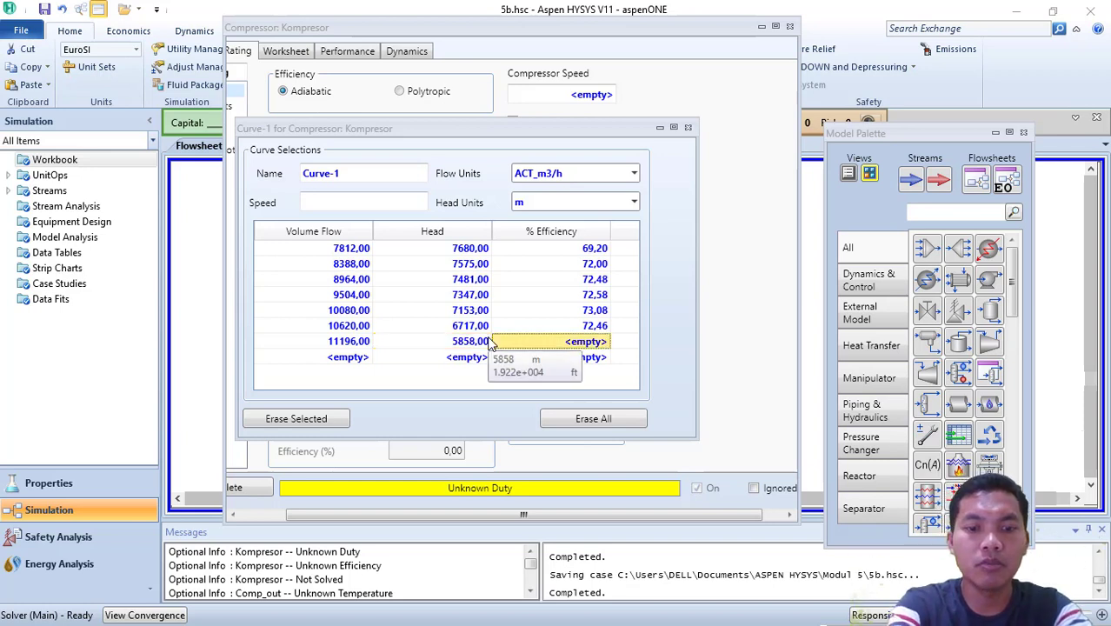
text(63,3)
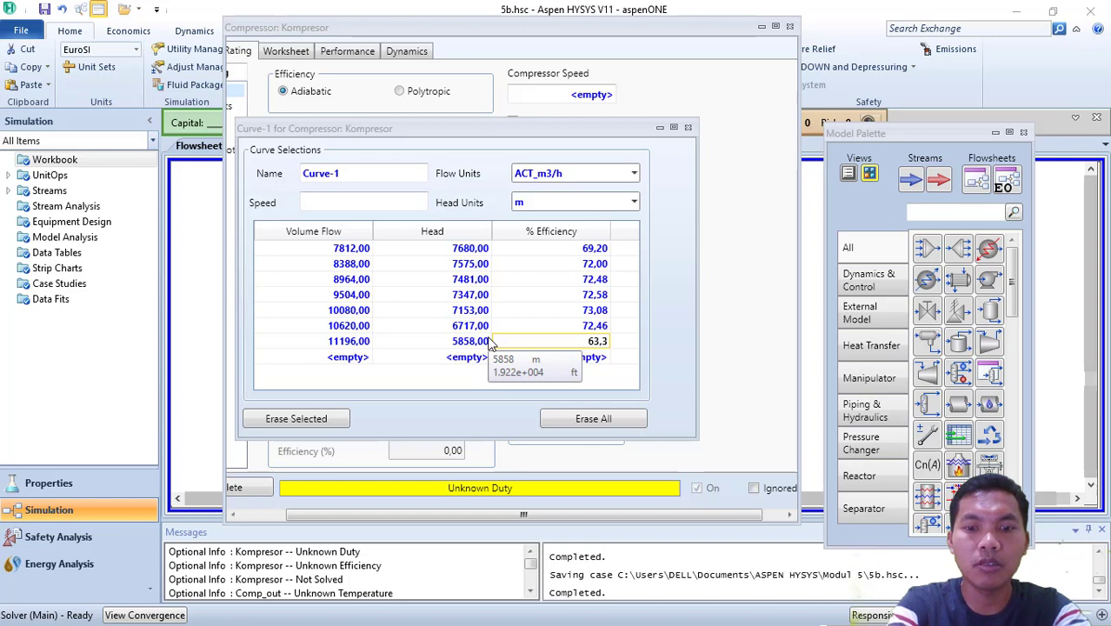
text(9)
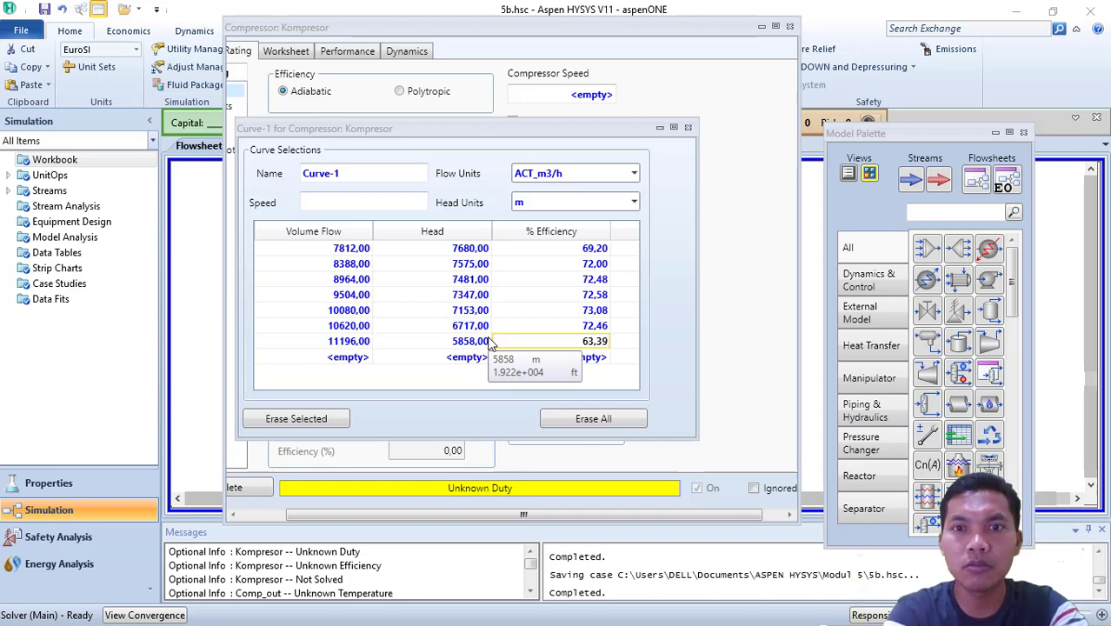
key(Return)
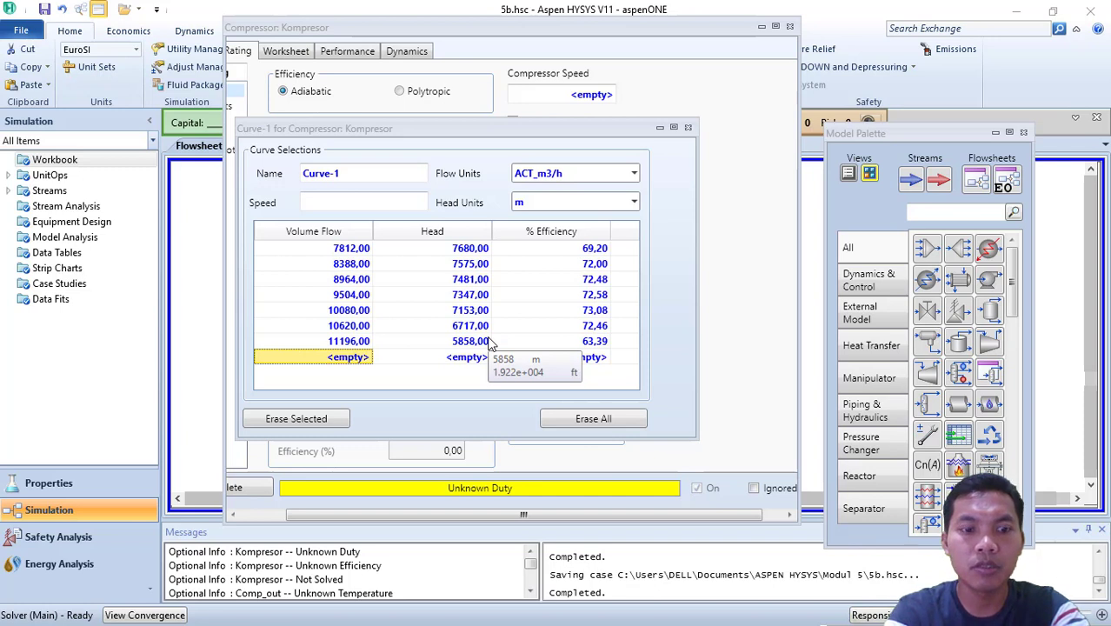
- Enter the eighth point of Curve-1: volume flow 11484 ACT_m3/h, head 4957 m and efficiency 62,91 %, and close the curve
text(11)
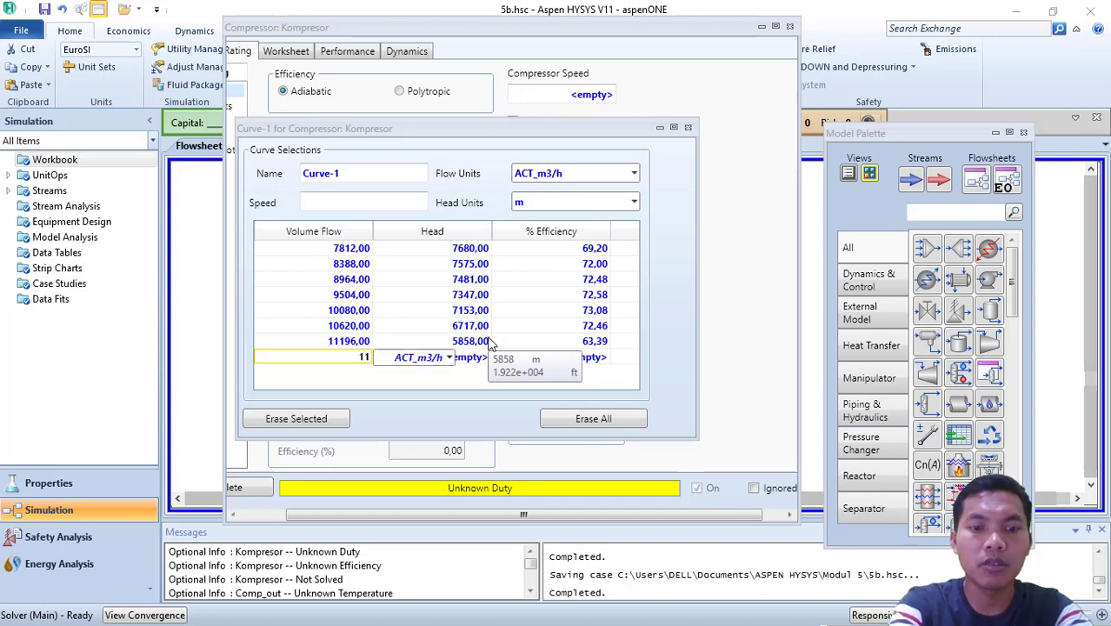
text(484)
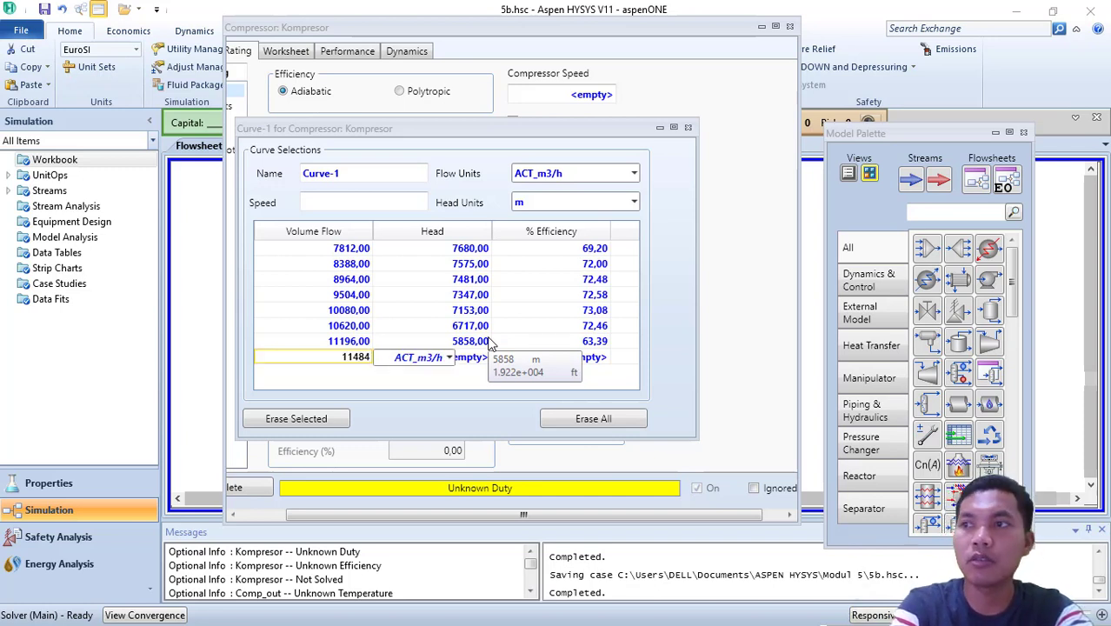
key(Tab)
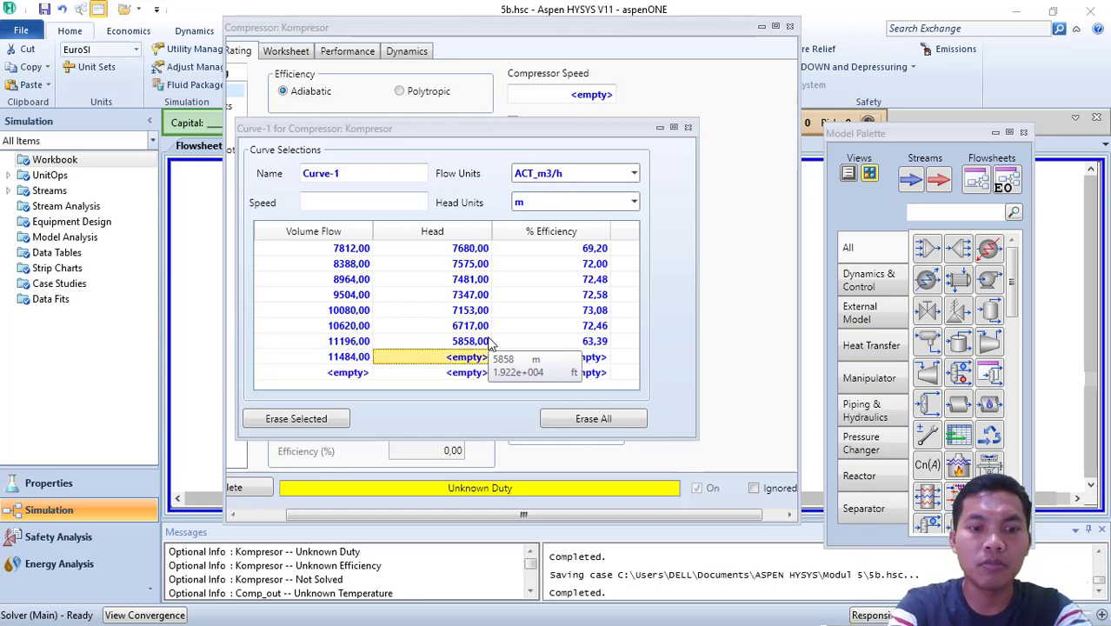
text(4957)
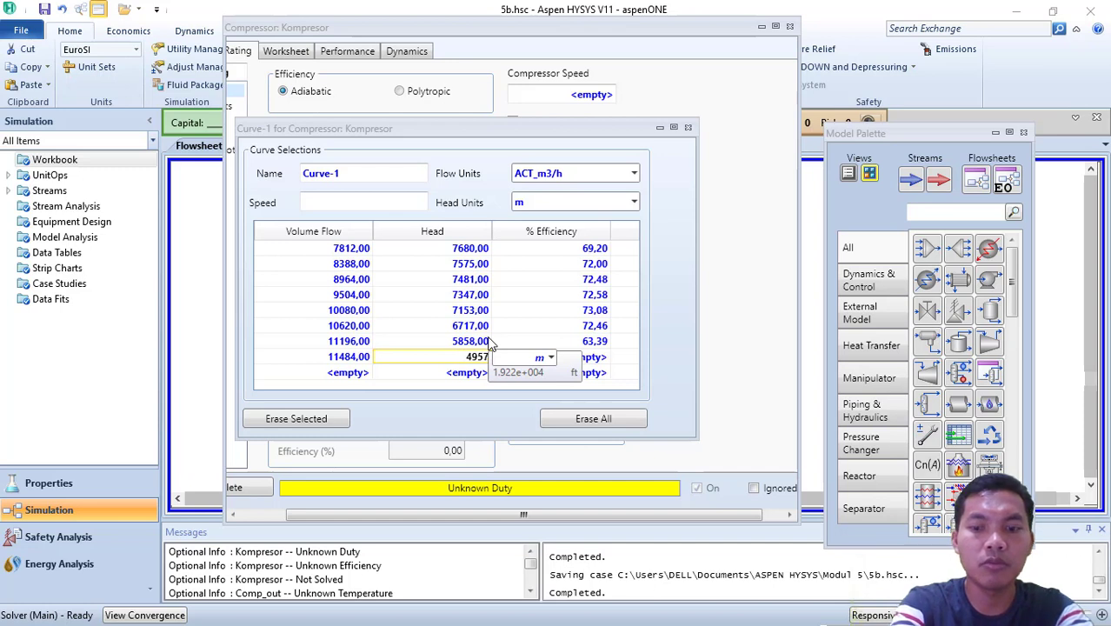
key(Tab)
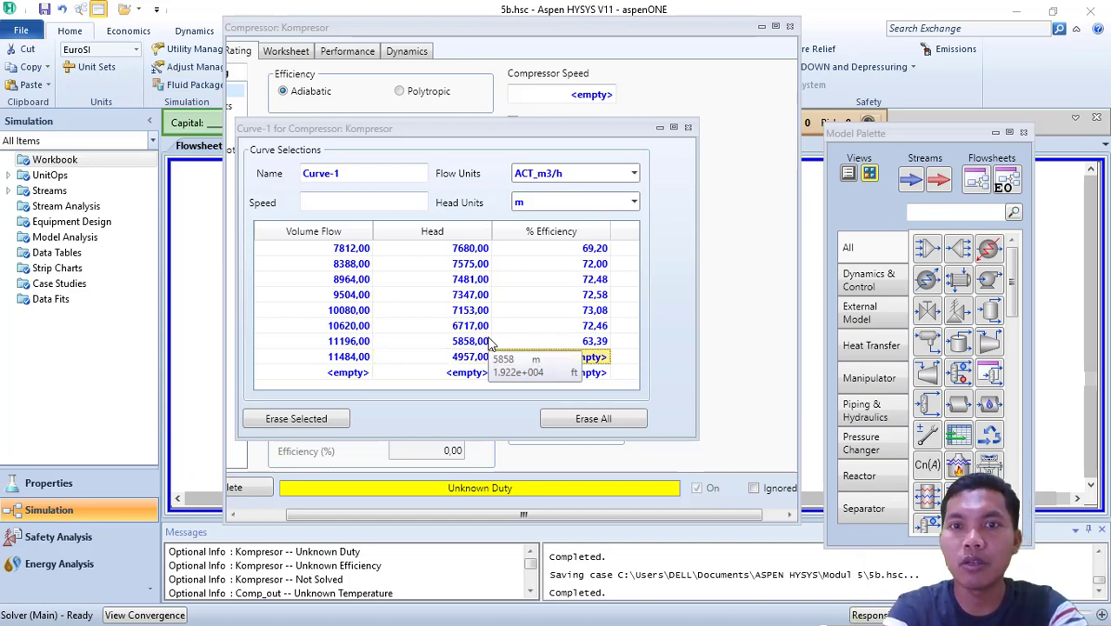
text(62)
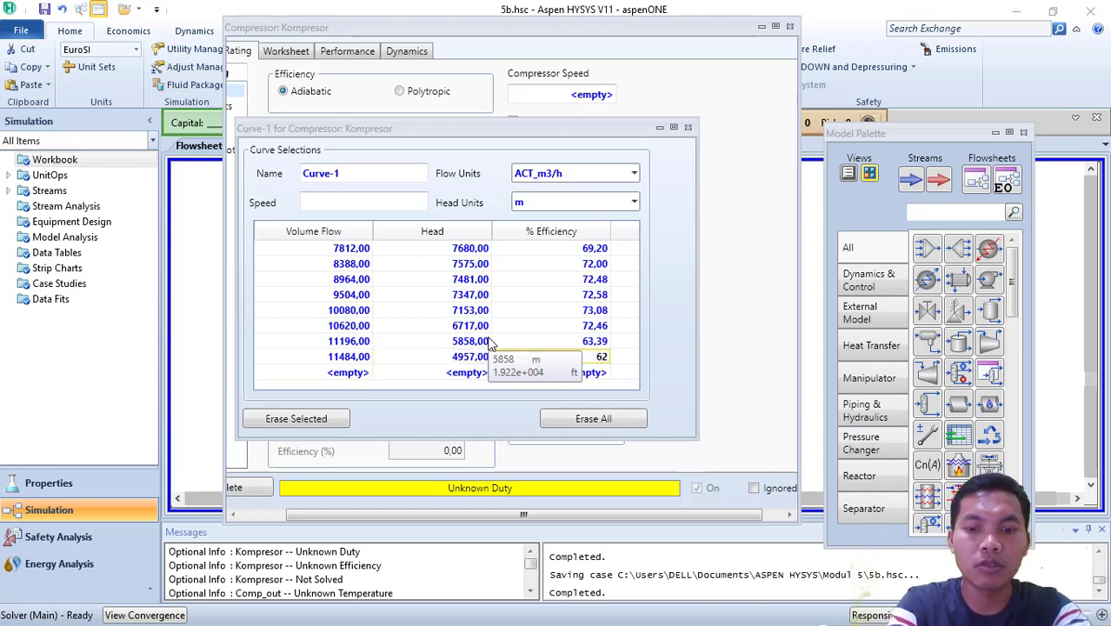
text(,91)
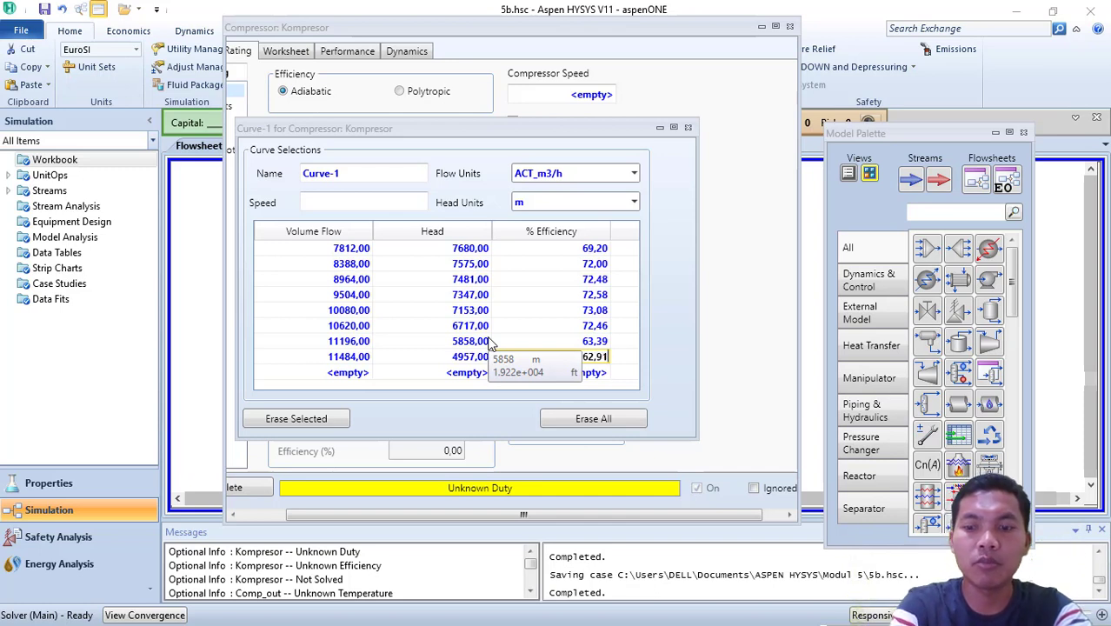
key(Tab)
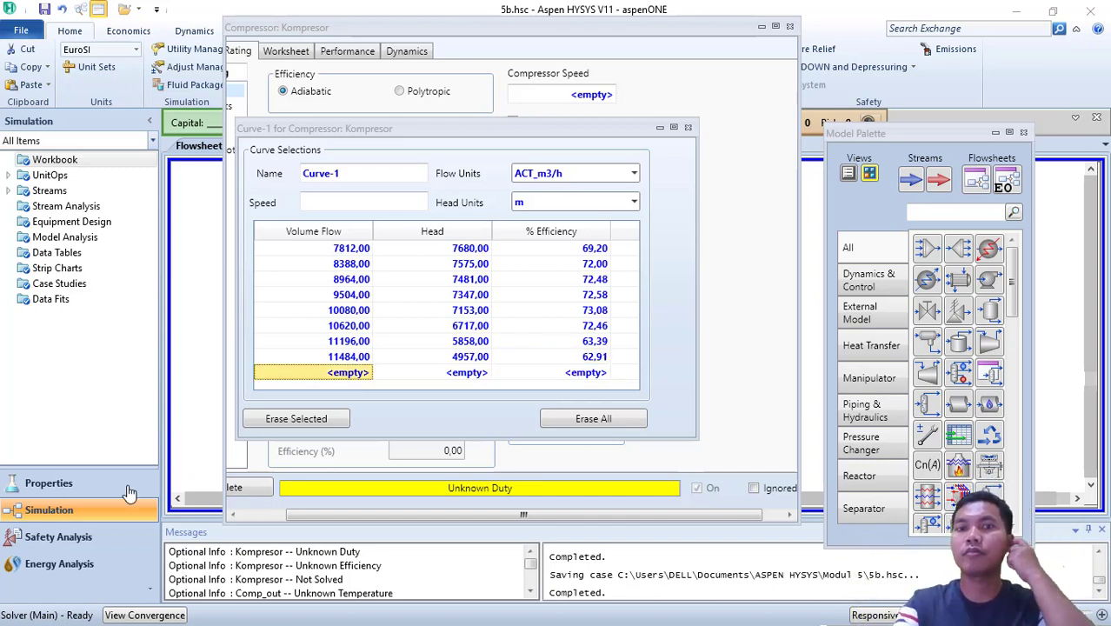
click(688, 128)
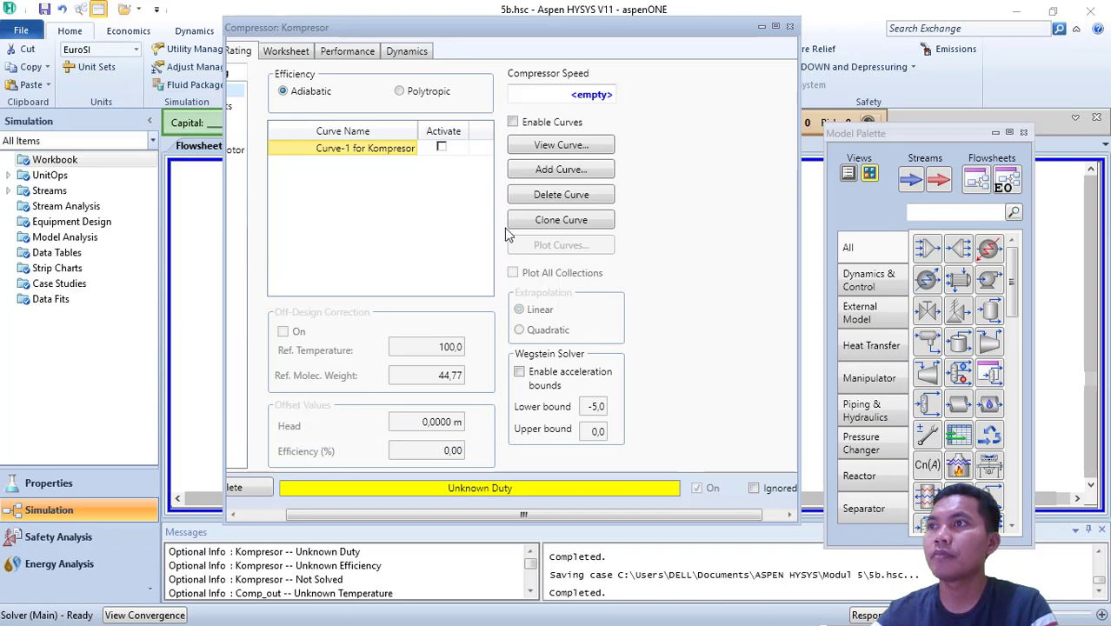
- Activate Curve-1 in the compressor's rating curve list
drag(514, 515, 451, 531)
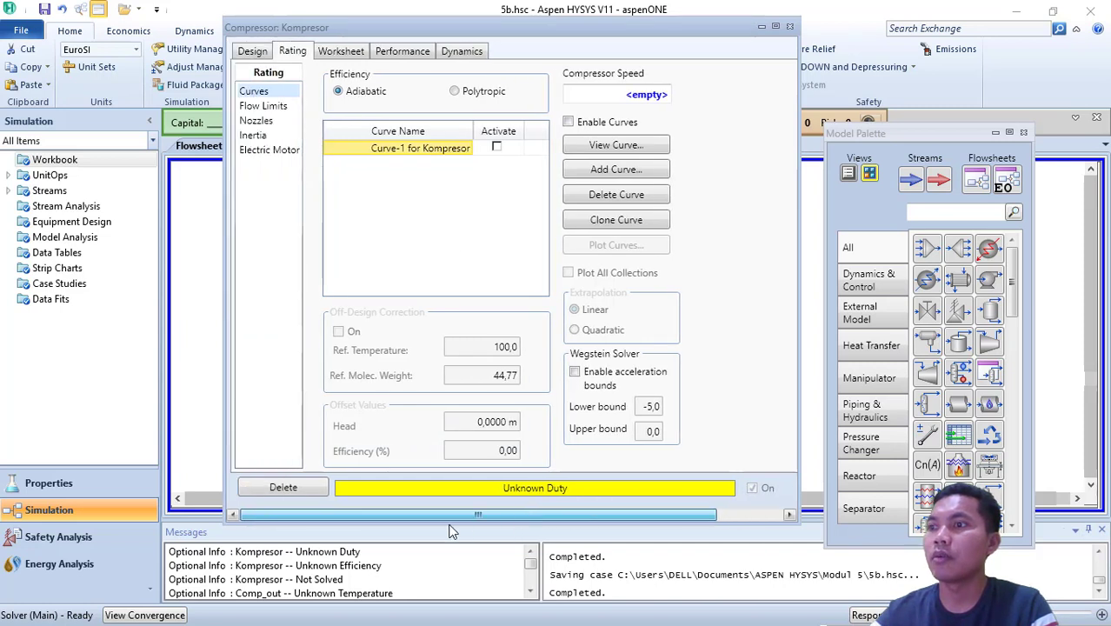
click(290, 89)
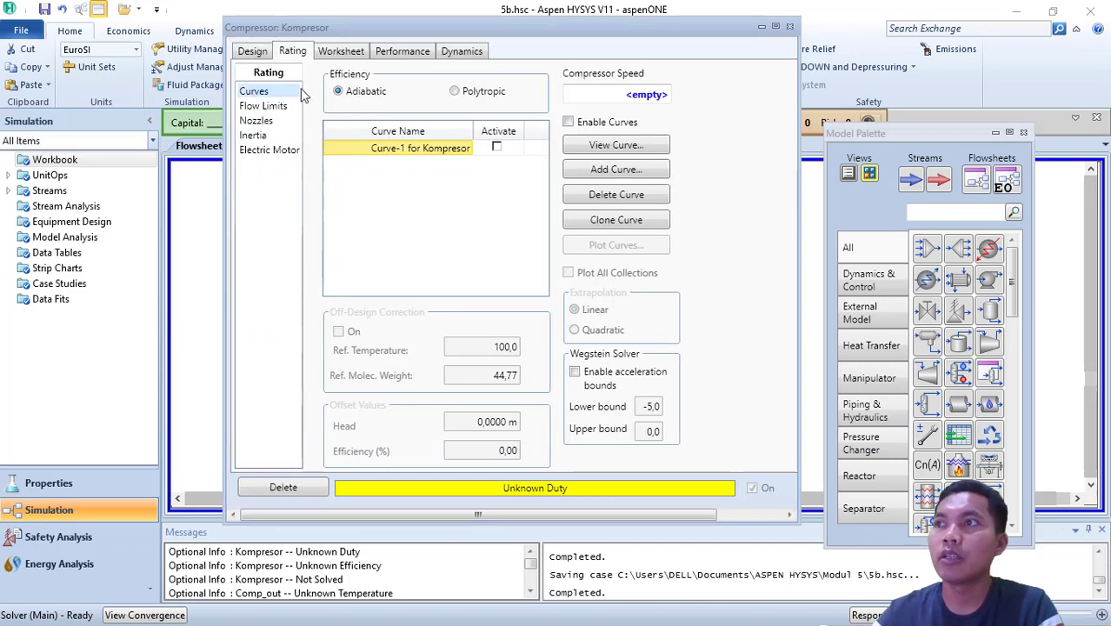
click(495, 149)
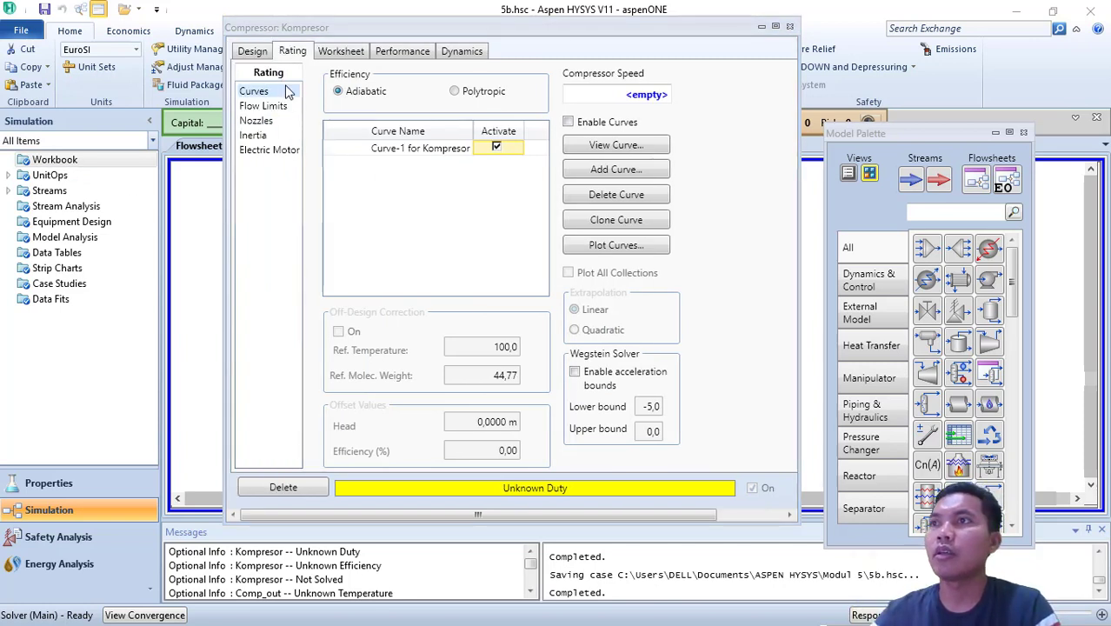
- Clear the specified Comp_out pressure in the compressor's worksheet conditions
click(342, 52)
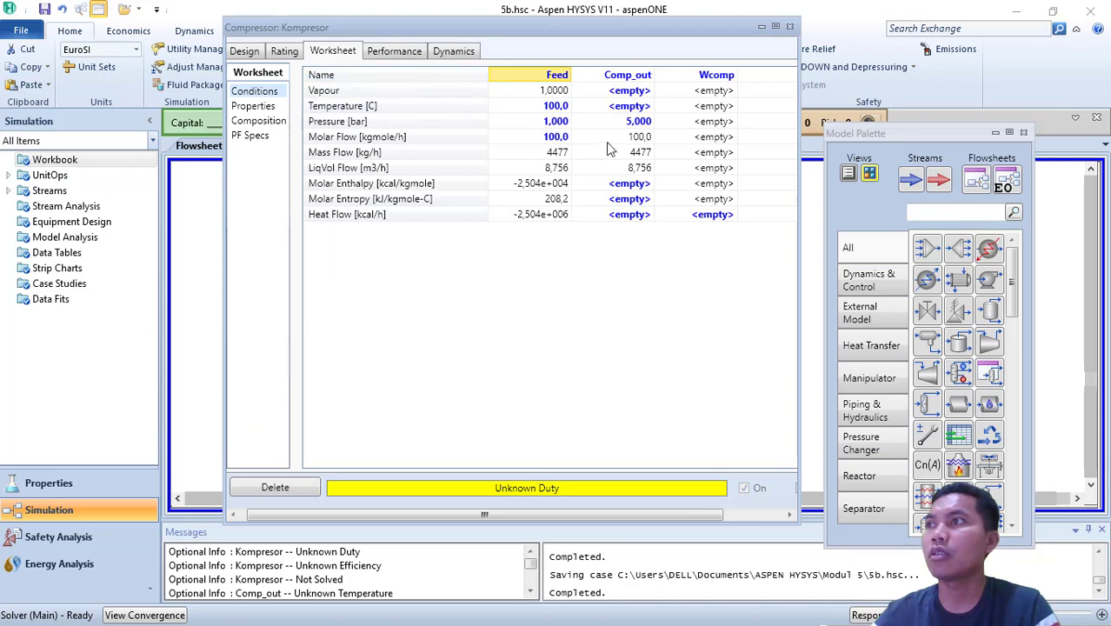
click(635, 124)
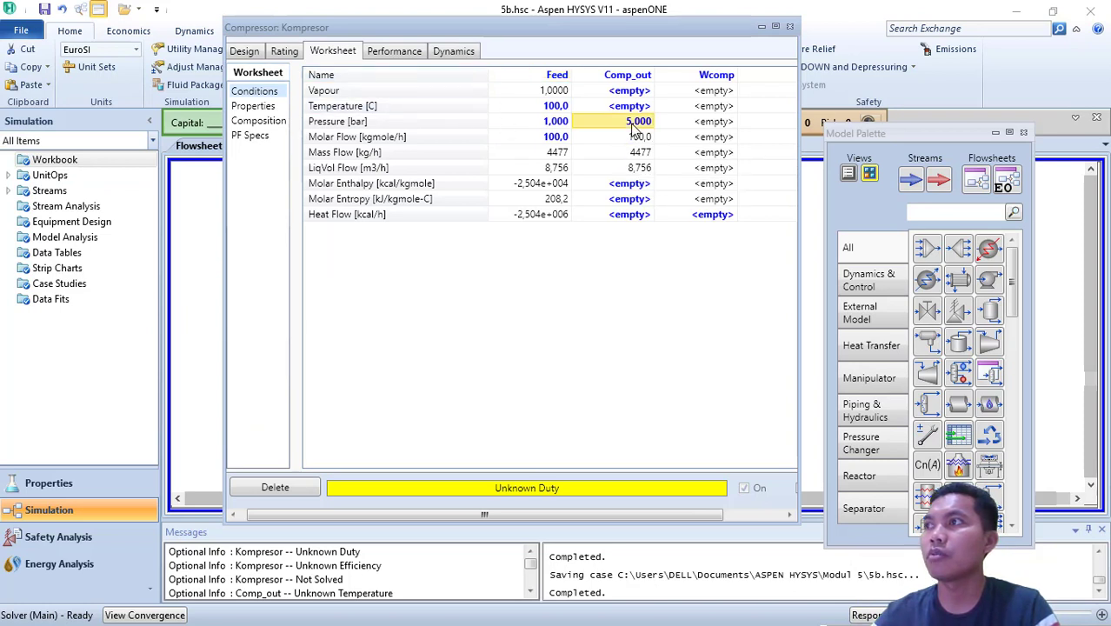
key(BackSpace)
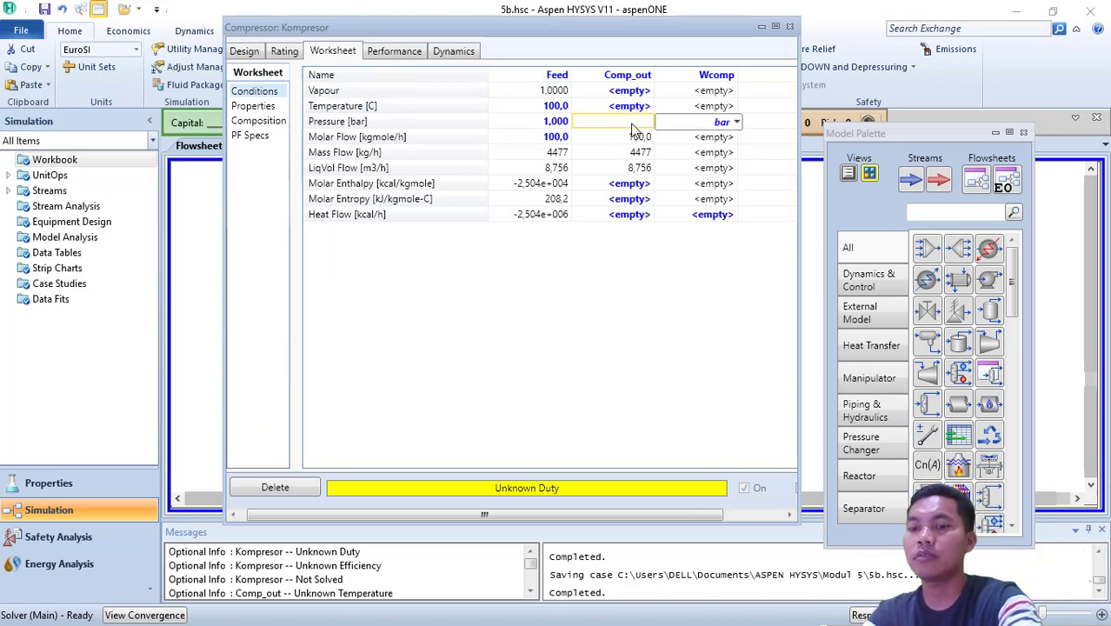
key(Return)
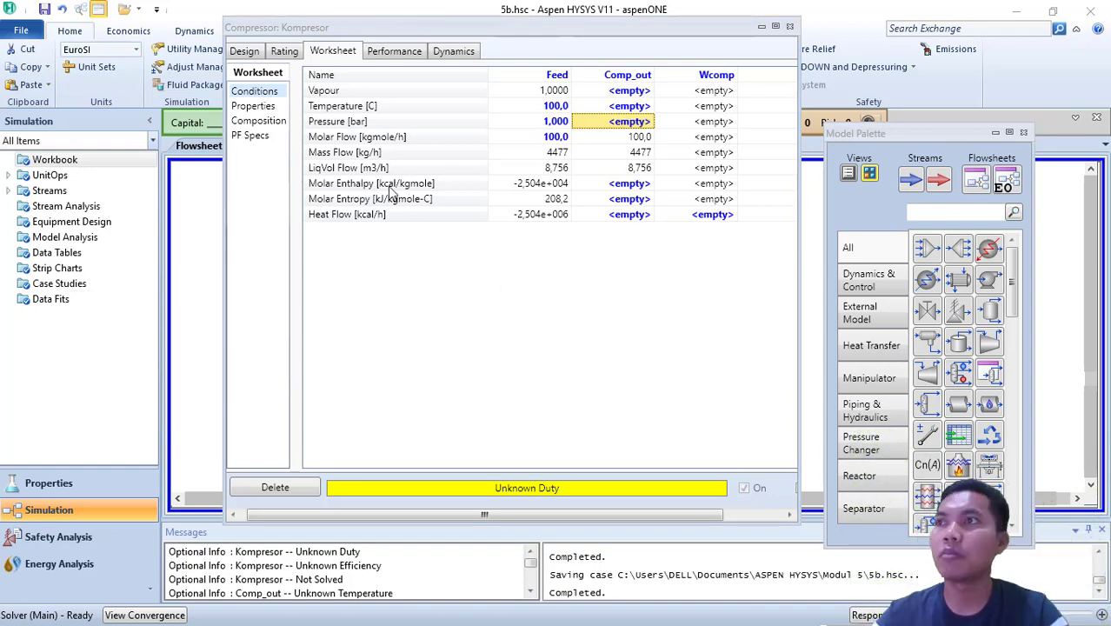
- Enable the use of curves in the compressor's rating and close the compressor's property view
click(284, 50)
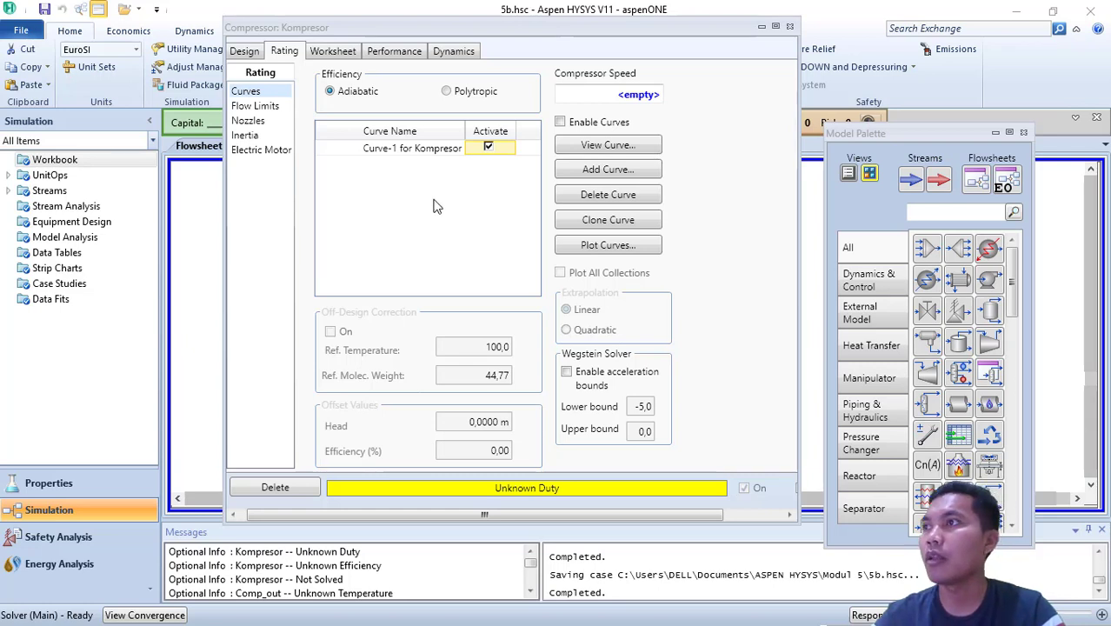
click(571, 125)
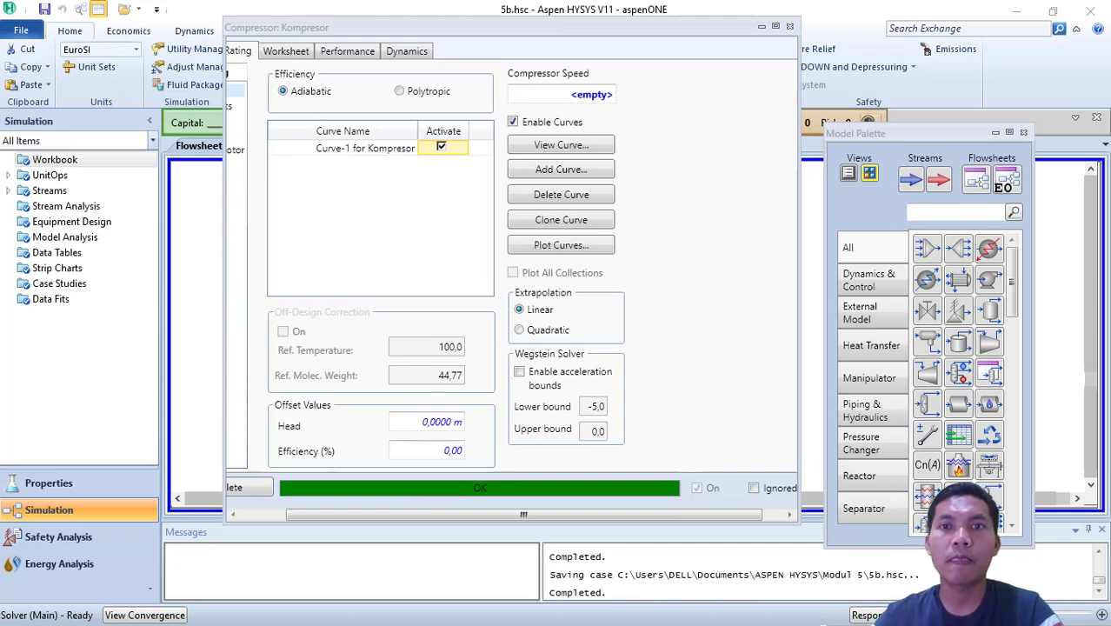
click(789, 26)
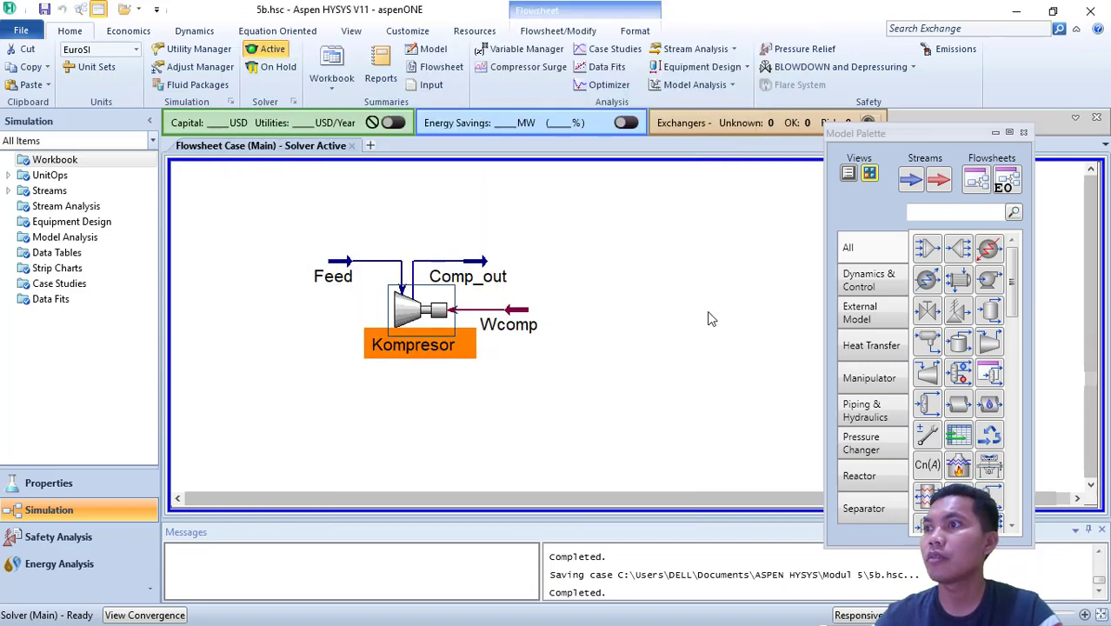
- Check the Comp_out stream's conditions on the flowsheet and the efficiency, duty and pressure specs in the compressor's design parameters
click(709, 319)
mouse_move(480, 274)
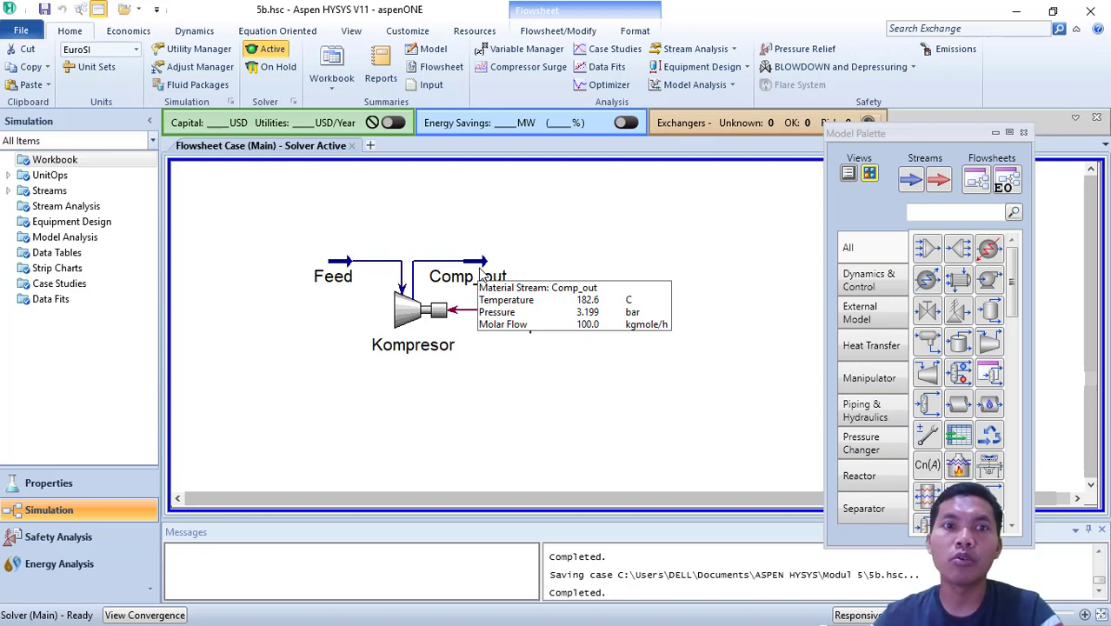
double_click(419, 311)
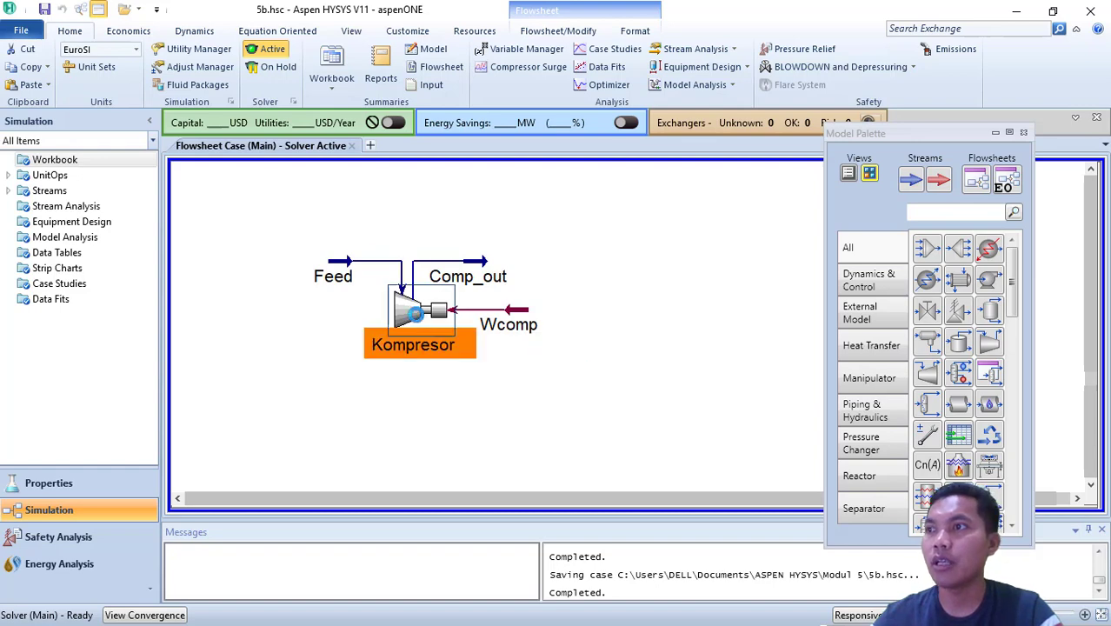
drag(325, 164, 556, 52)
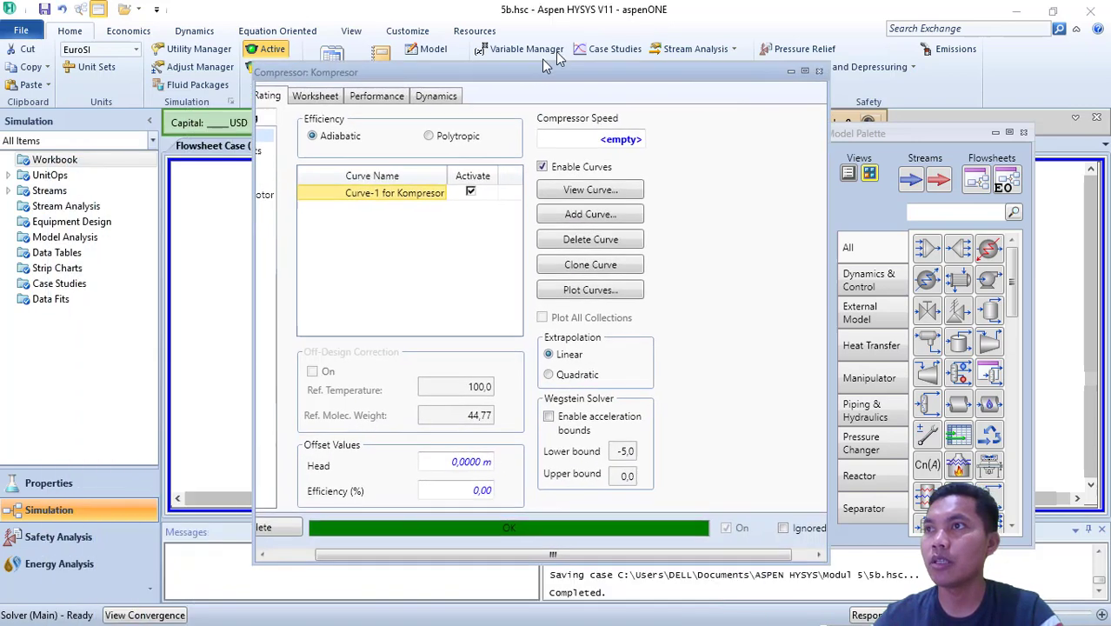
drag(502, 539, 458, 540)
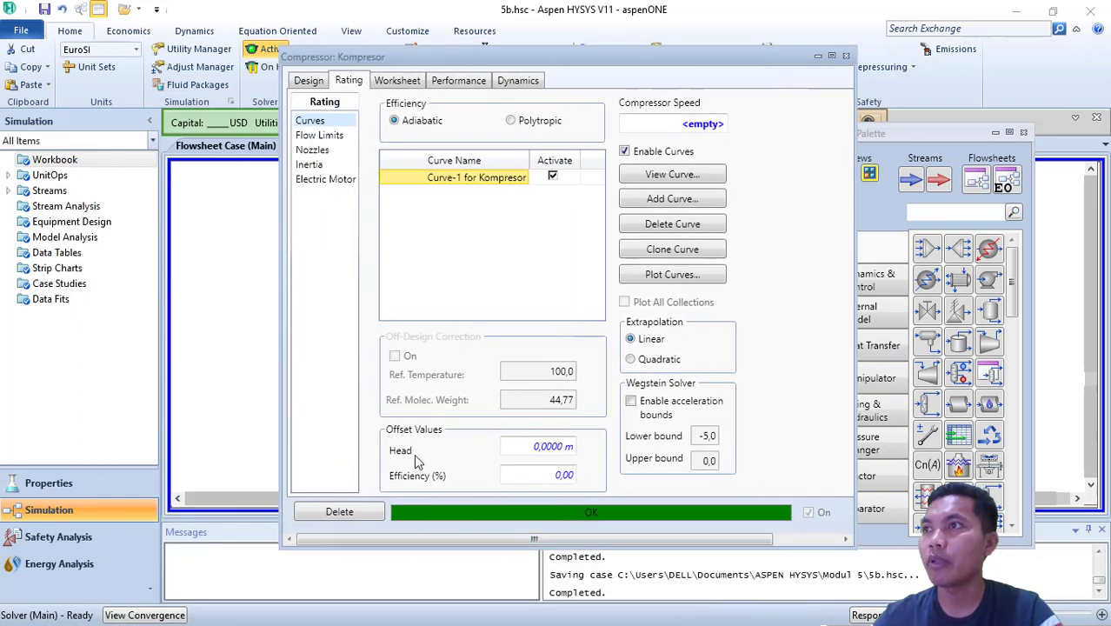
click(310, 81)
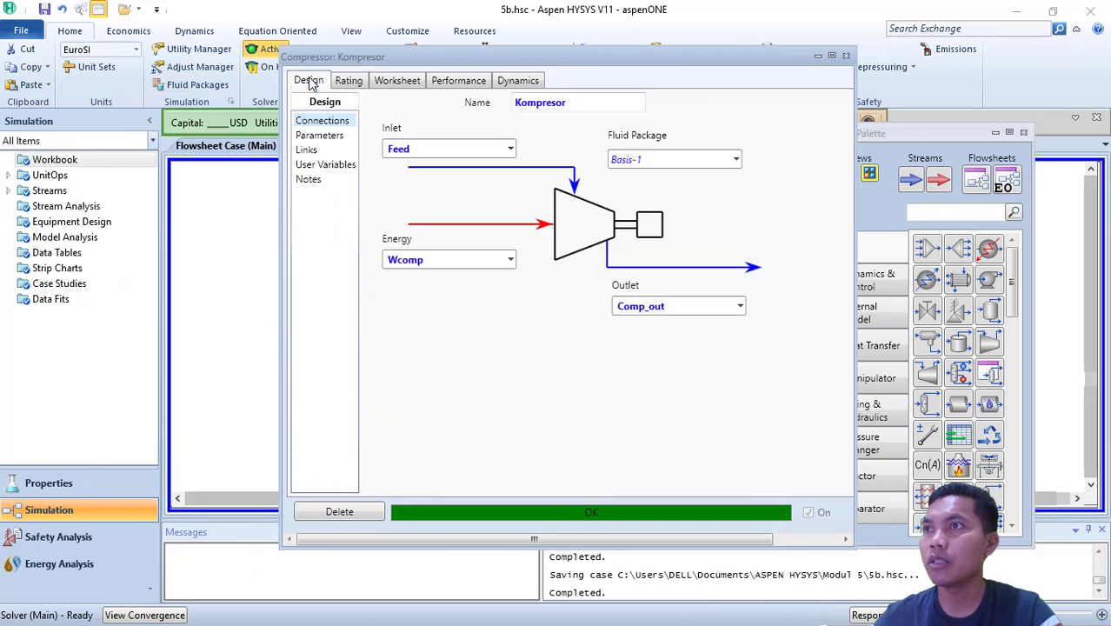
click(313, 137)
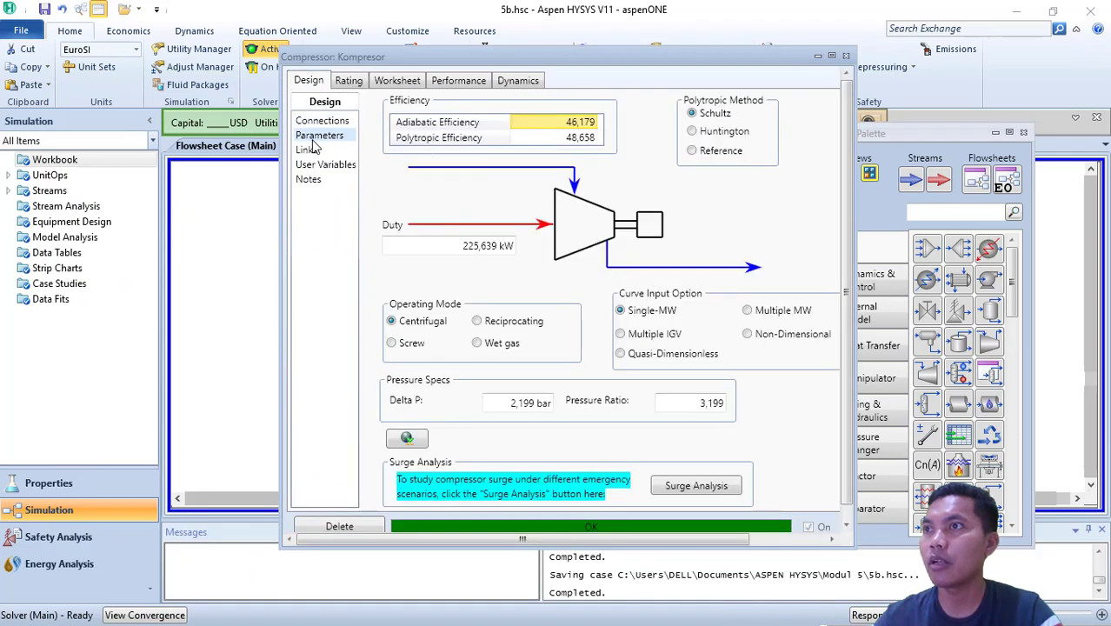